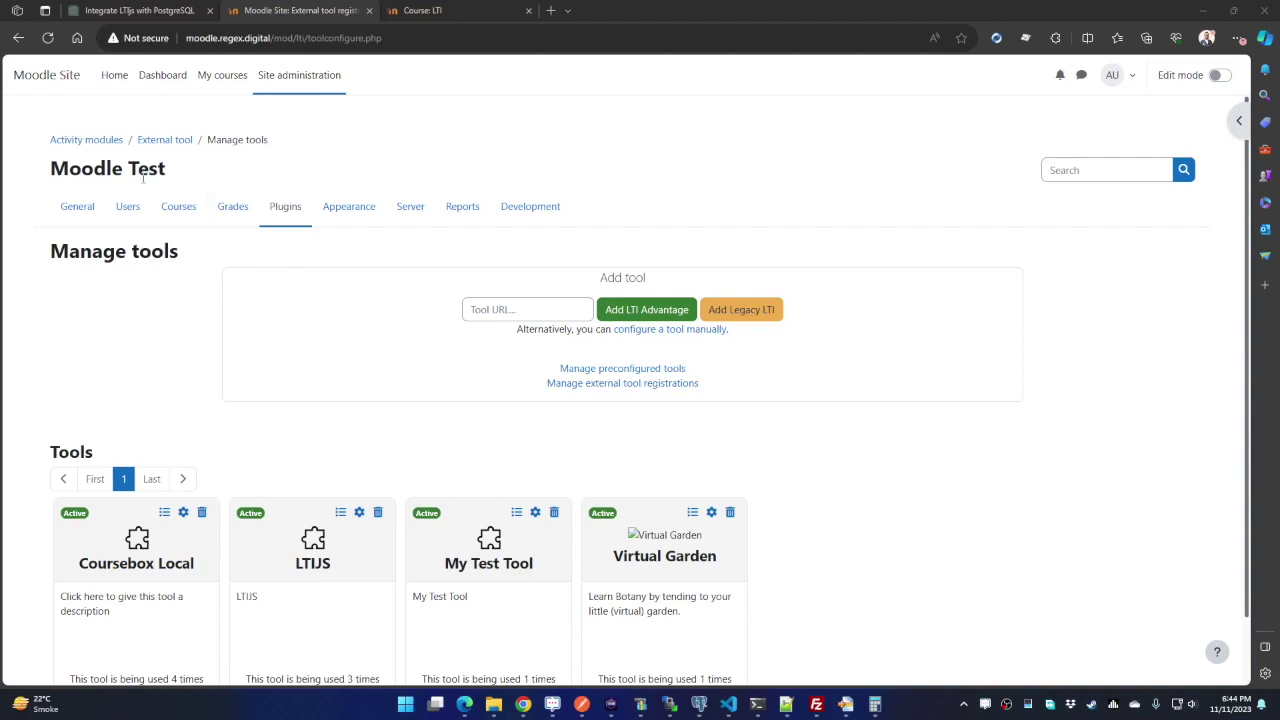
Step: Search Site administration's Plugins section for the External tool entry
click(297, 84)
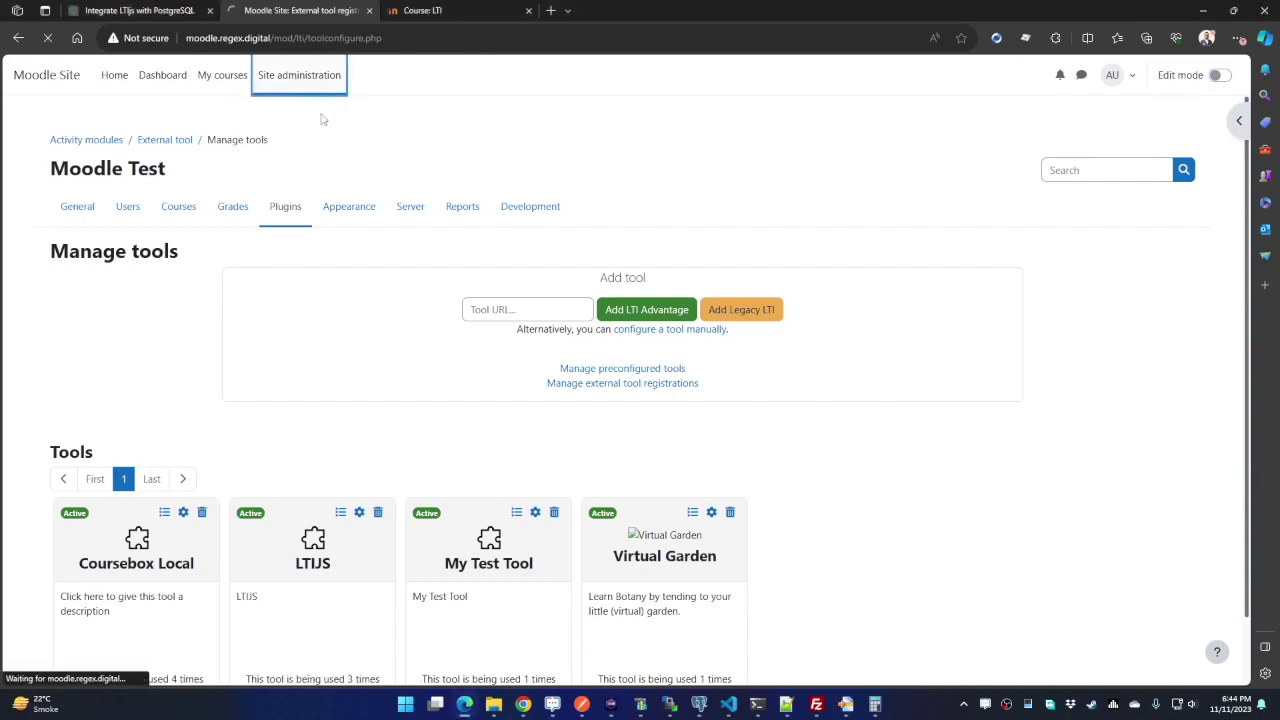
scroll(317, 466, down, 15)
key(ctrl+f)
text(e)
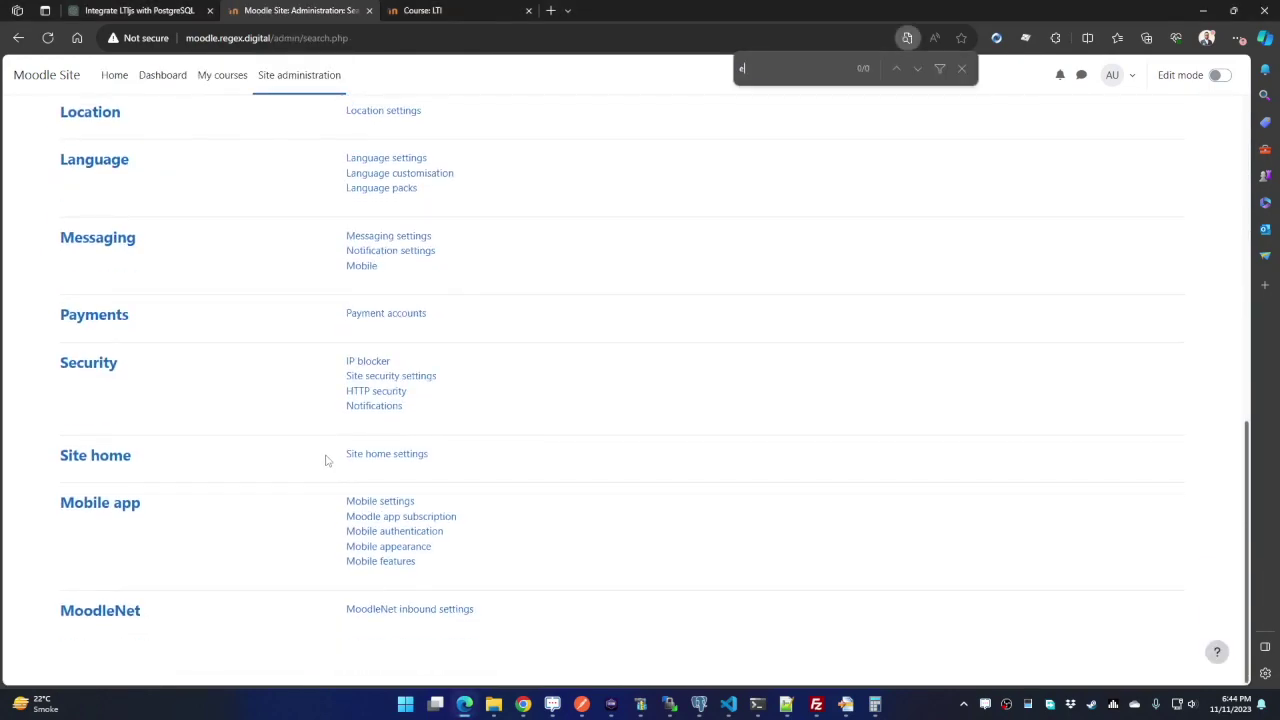
text(xter)
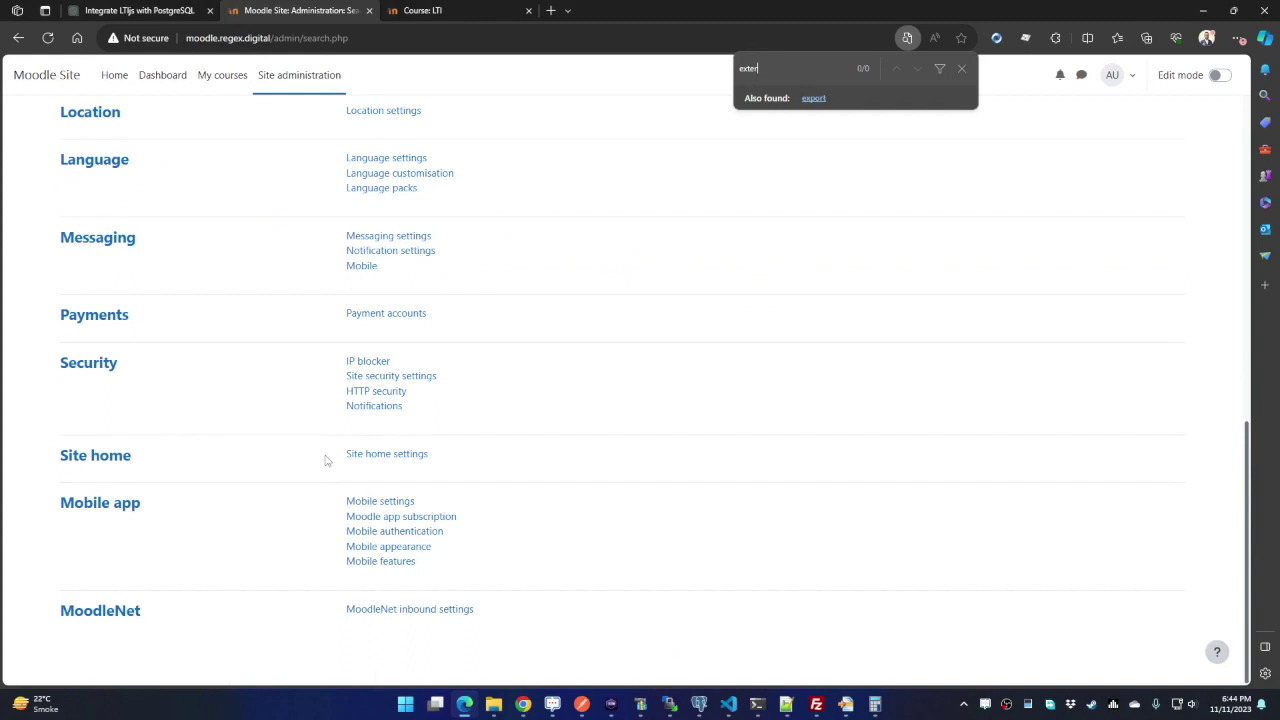
scroll(325, 460, up, 15)
click(294, 180)
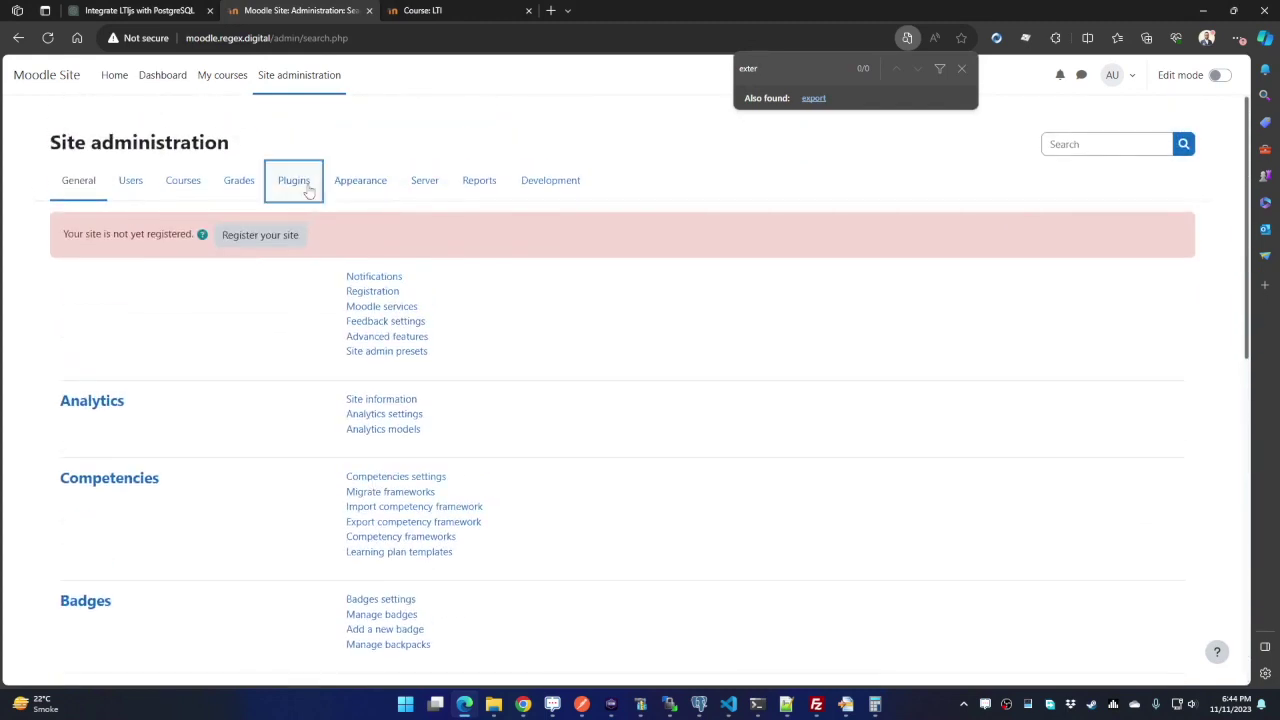
click(836, 68)
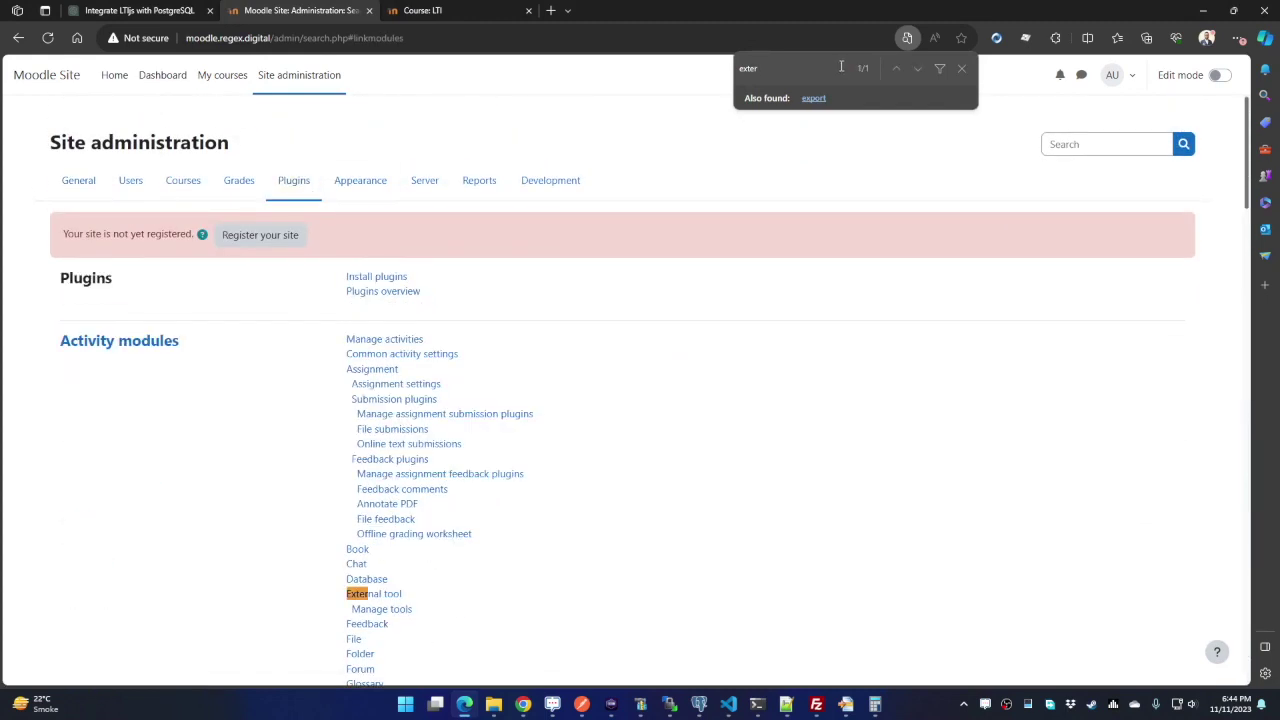
Step: Open External tool > Manage tools and choose to configure a tool manually
click(381, 609)
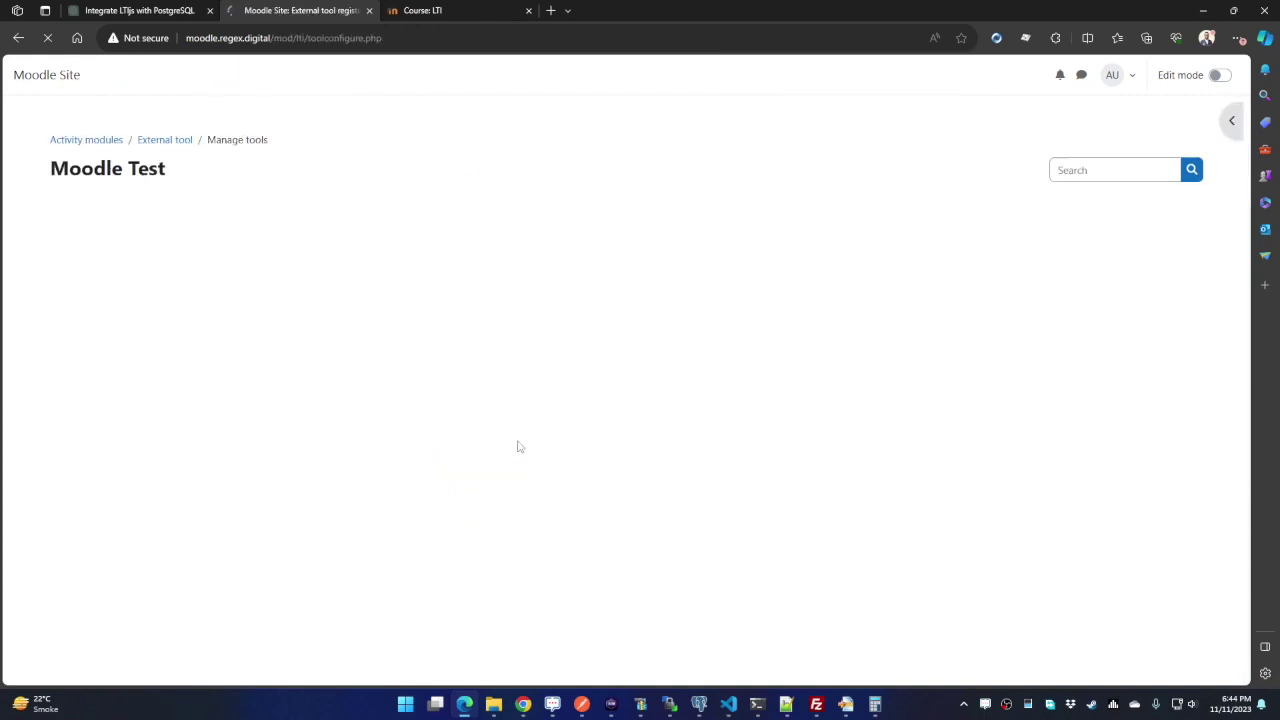
scroll(387, 378, down, 1)
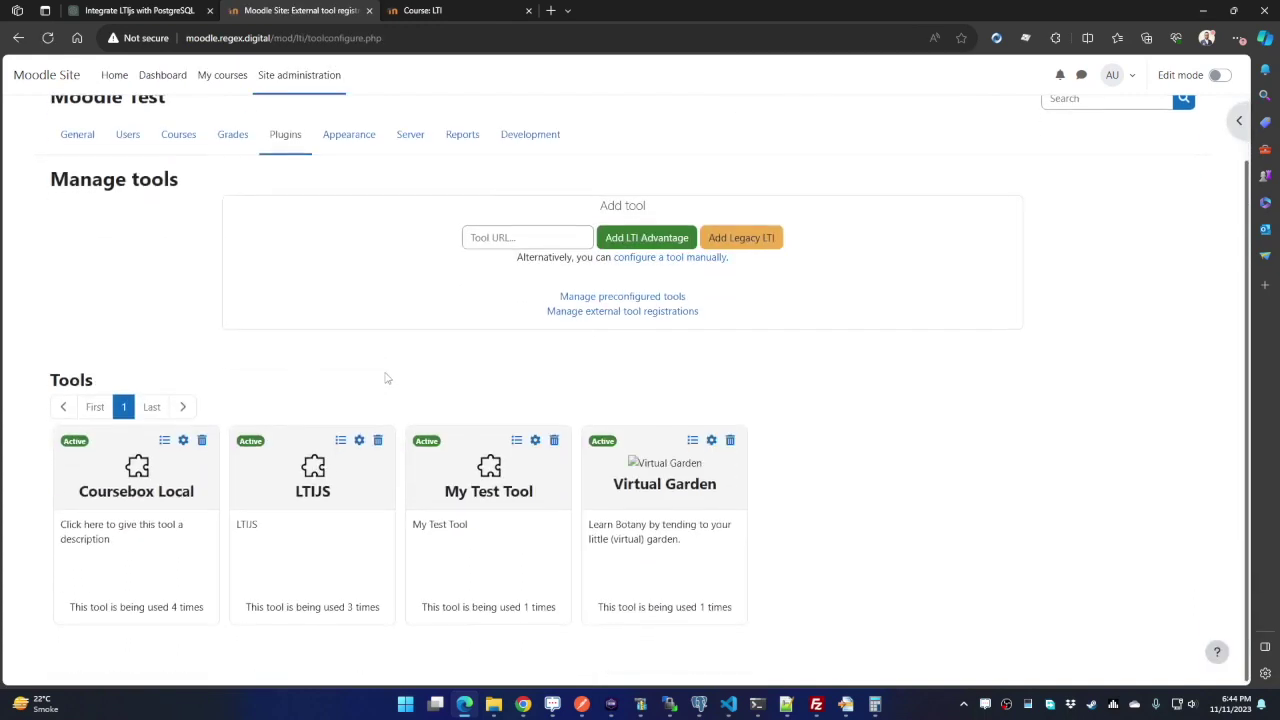
click(646, 236)
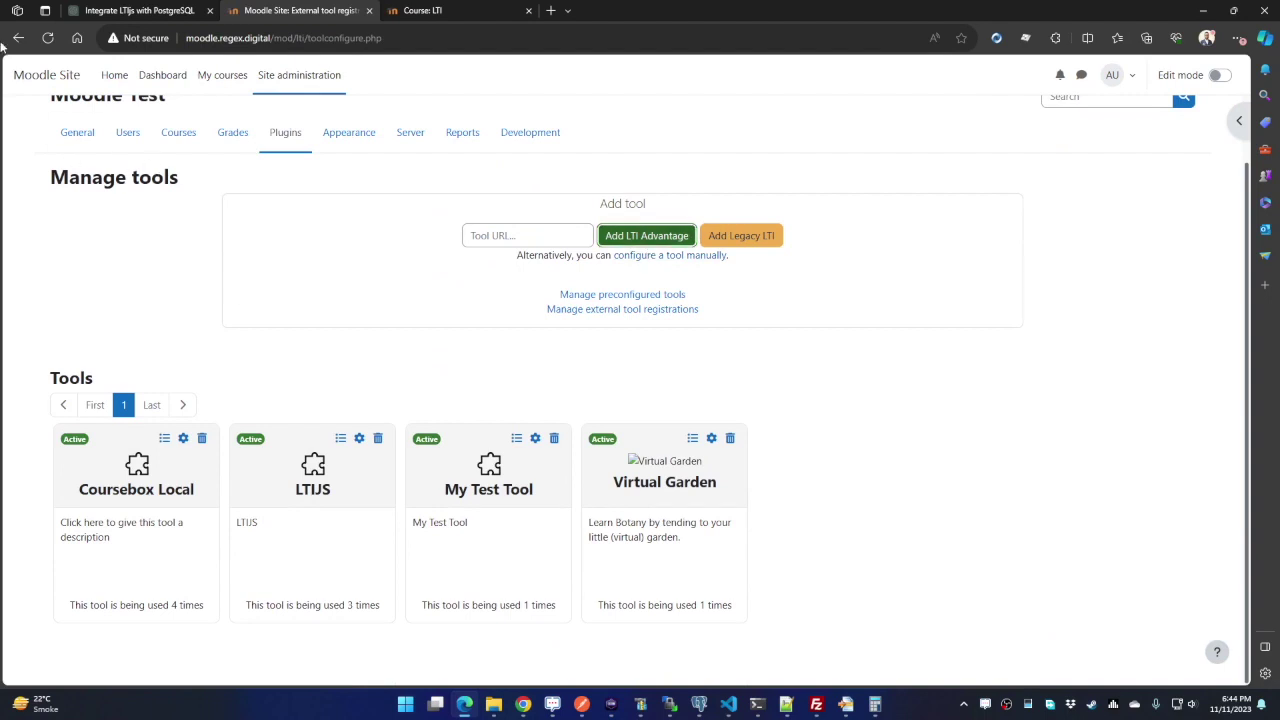
click(621, 256)
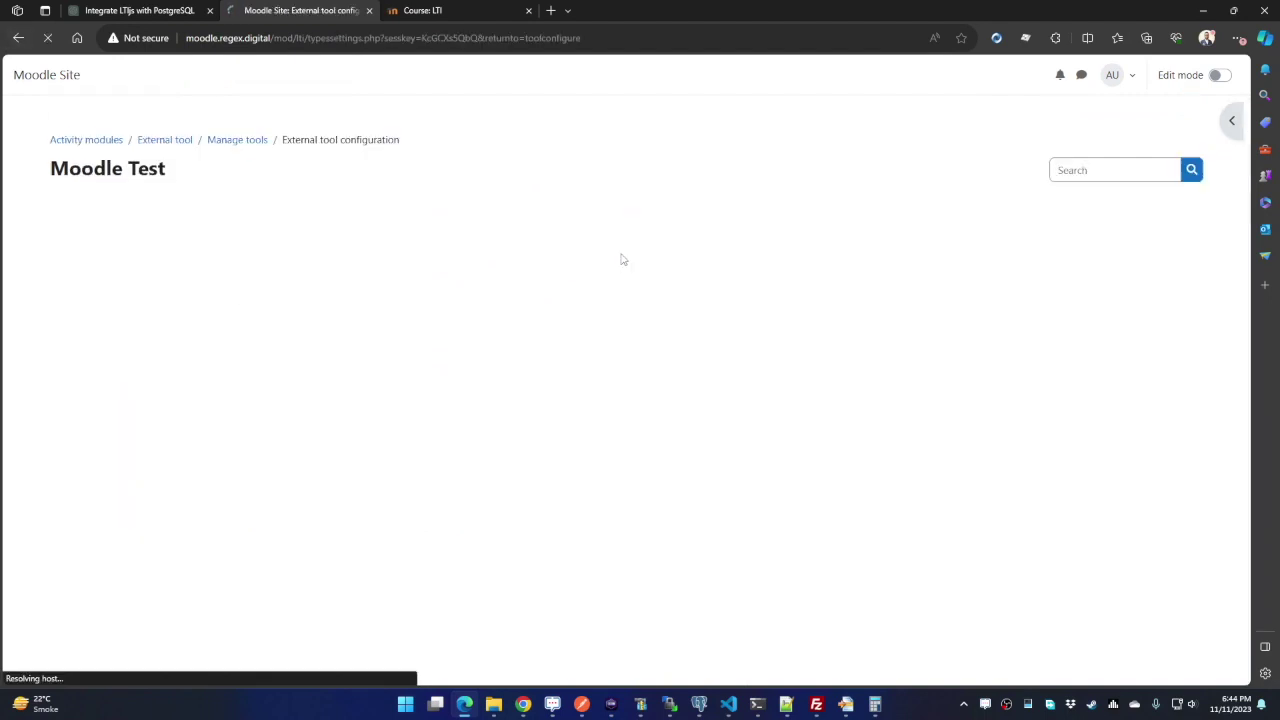
Step: Enter 'Coursebox Dev 1' as the Tool name
scroll(203, 414, down, 3)
scroll(418, 185, up, 2)
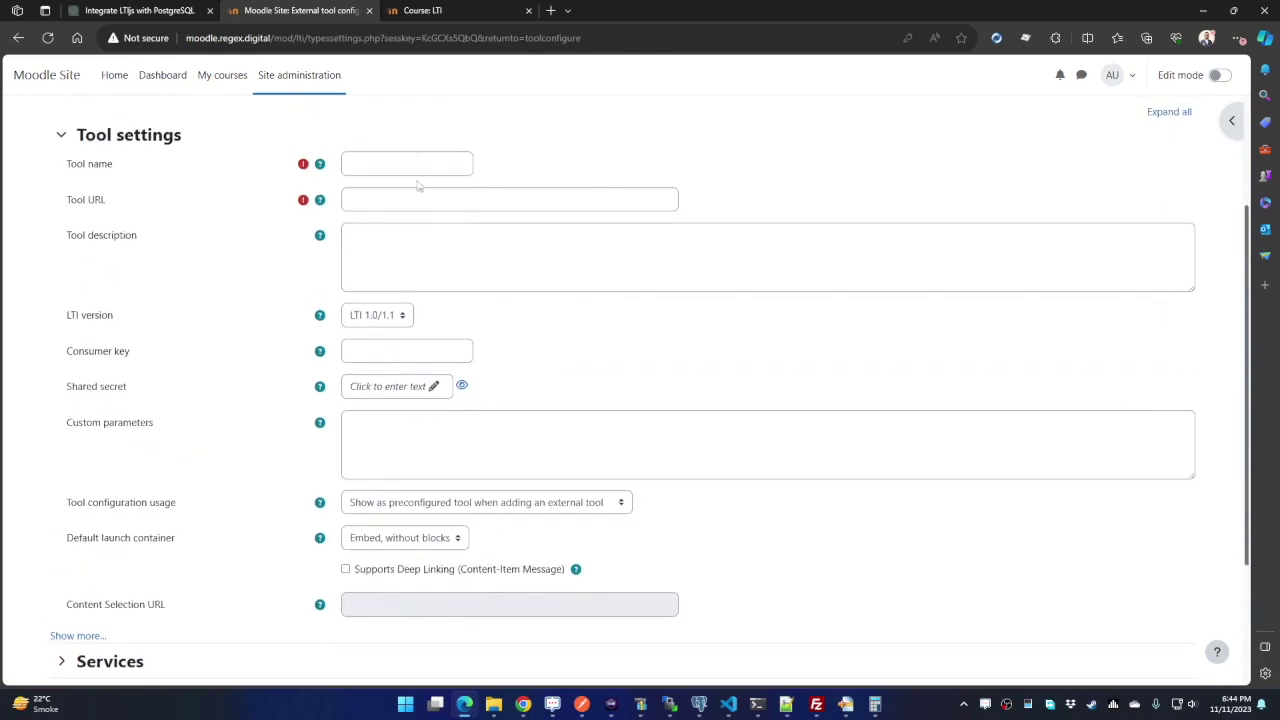
click(414, 162)
text(Coursebox)
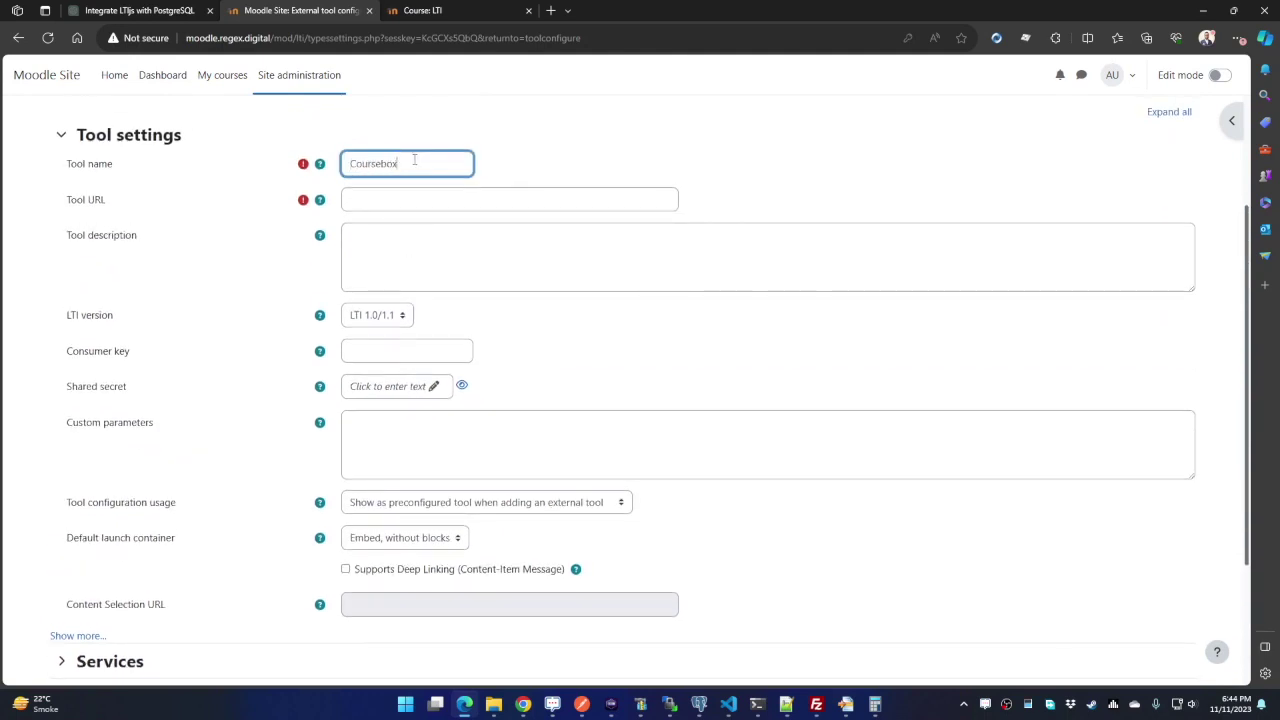
text( Dev 1)
Step: Switch to Coursebox and reopen an empty Publish to LMS form showing the launch details
click(405, 203)
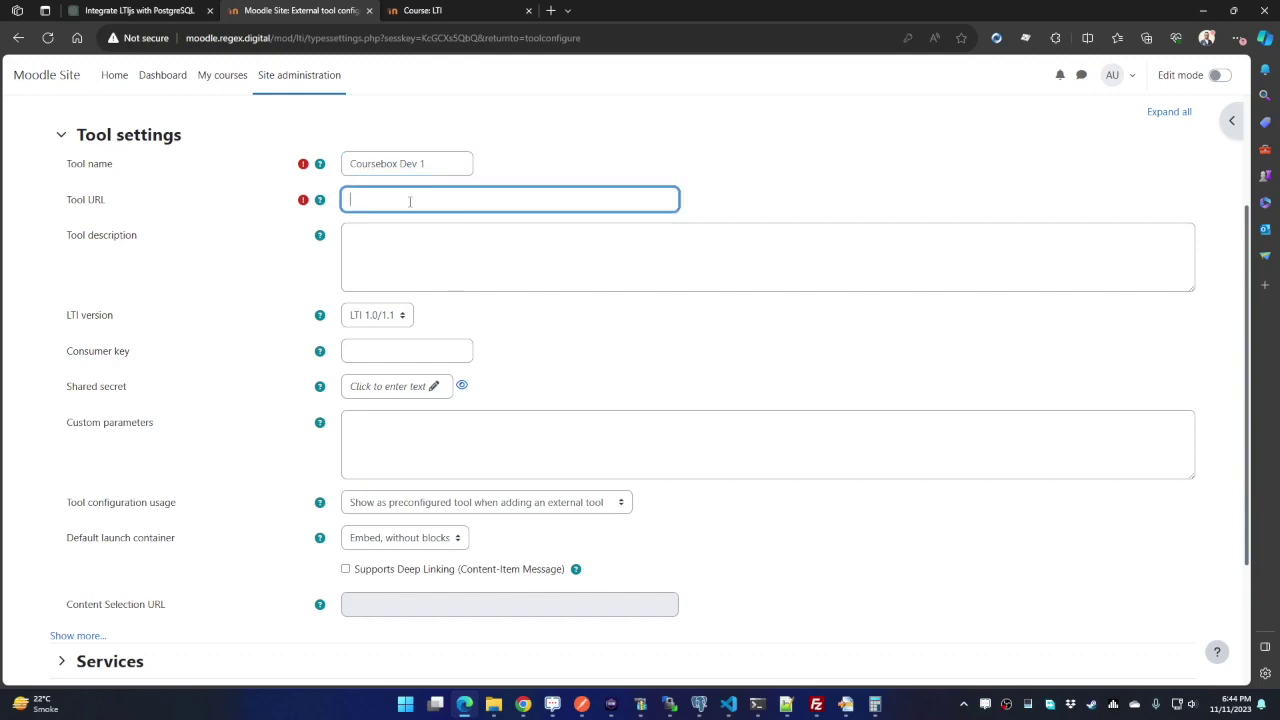
text(https://dev.coursebox.ai/lti/launch)
click(523, 704)
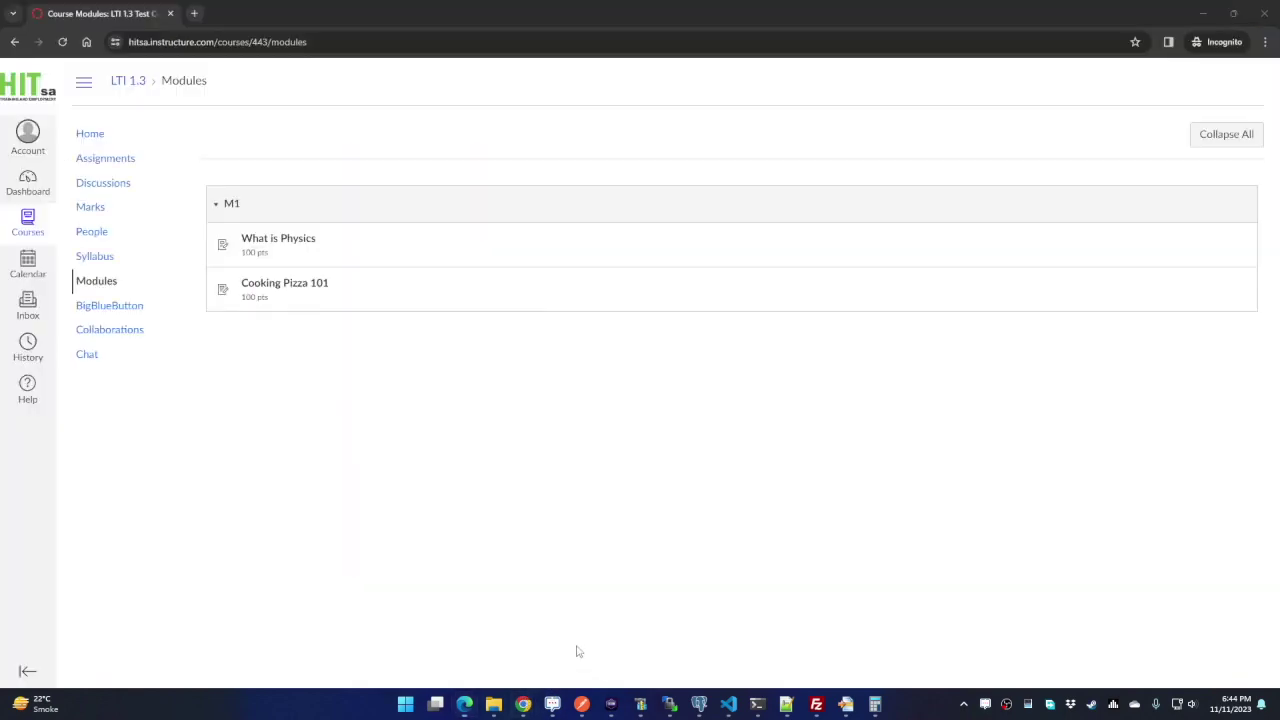
mouse_move(530, 708)
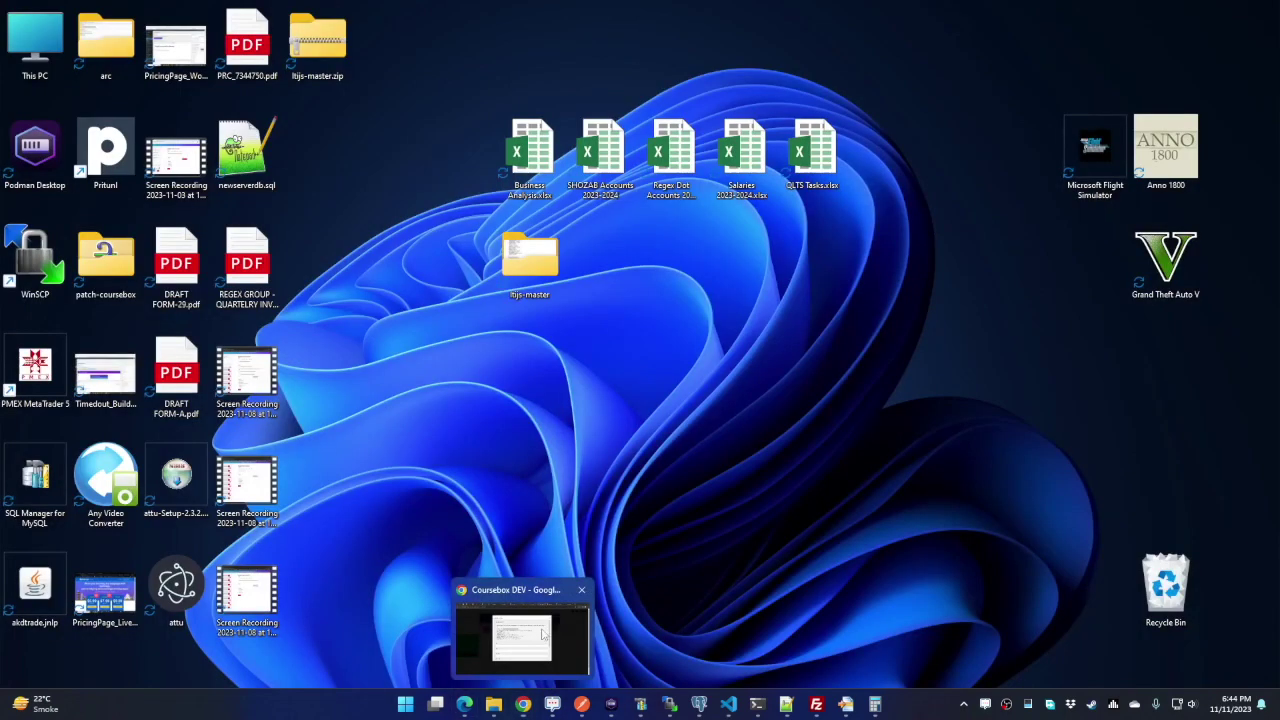
click(510, 635)
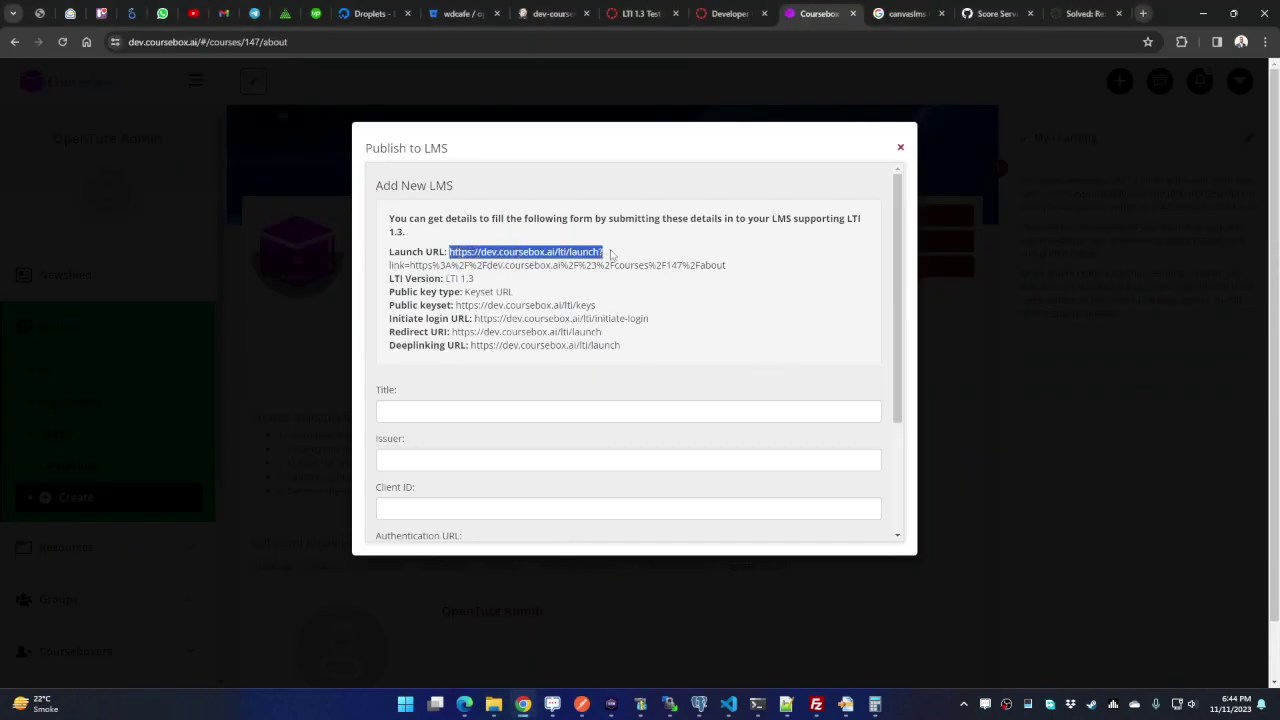
scroll(501, 540, down, 3)
click(447, 518)
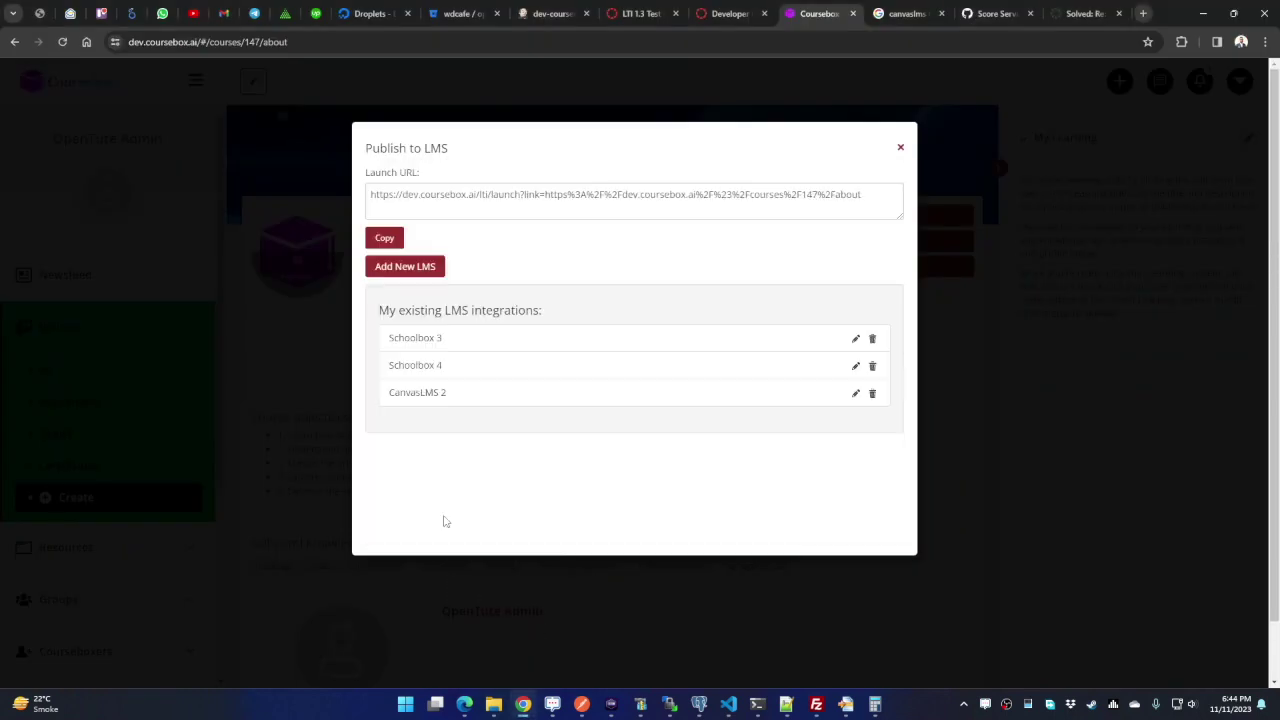
click(418, 270)
scroll(450, 228, up, 3)
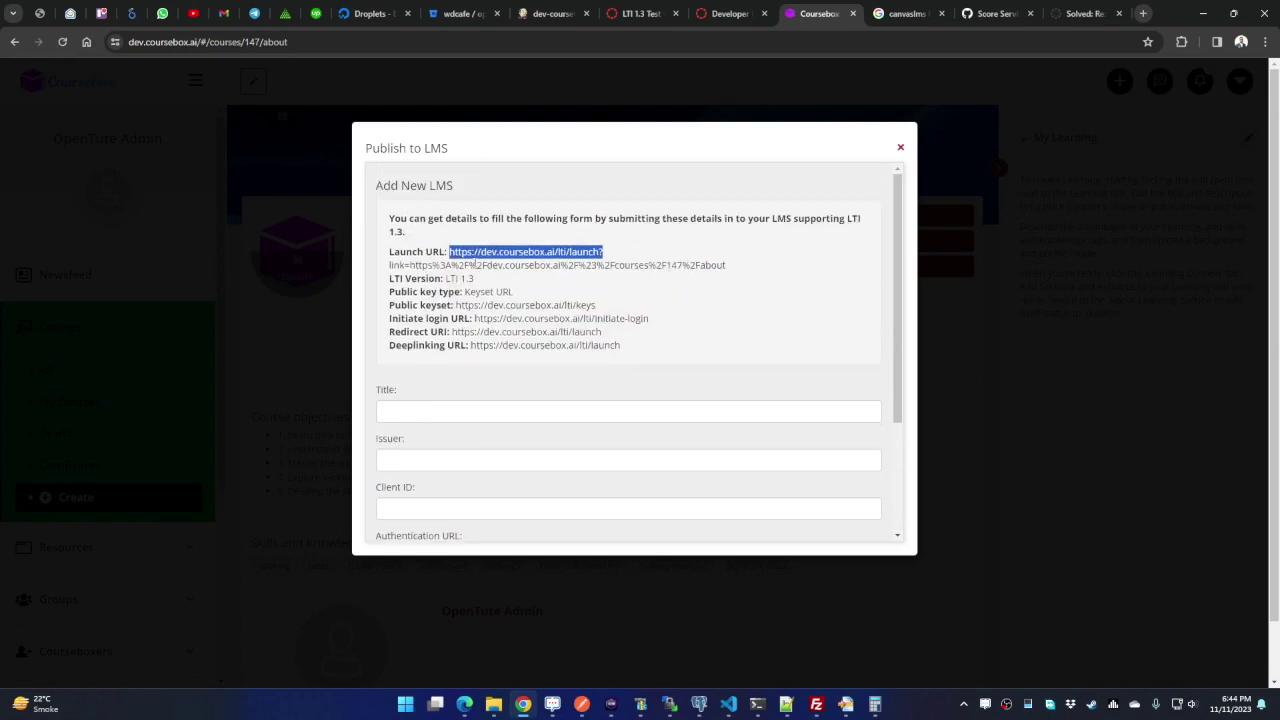
drag(449, 252, 600, 253)
key(ctrl+c)
click(464, 704)
key(ctrl+v)
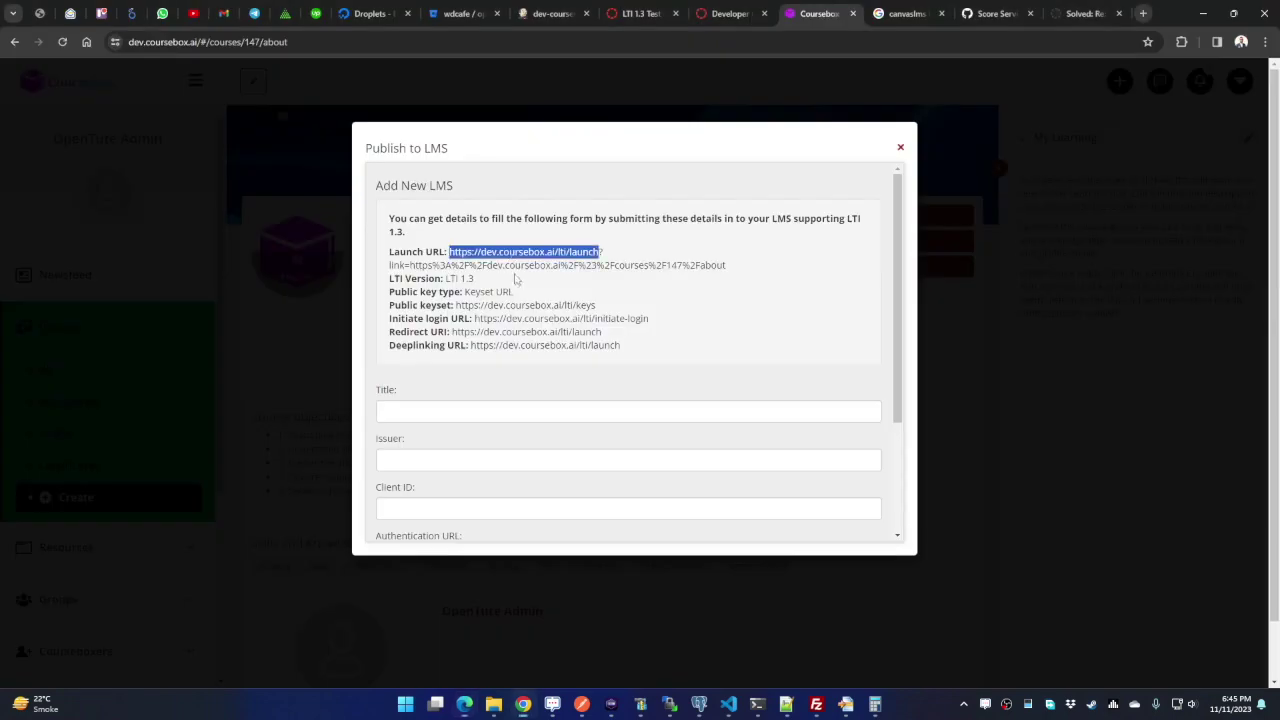
key(alt+Tab)
drag(449, 252, 597, 252)
key(alt+Tab)
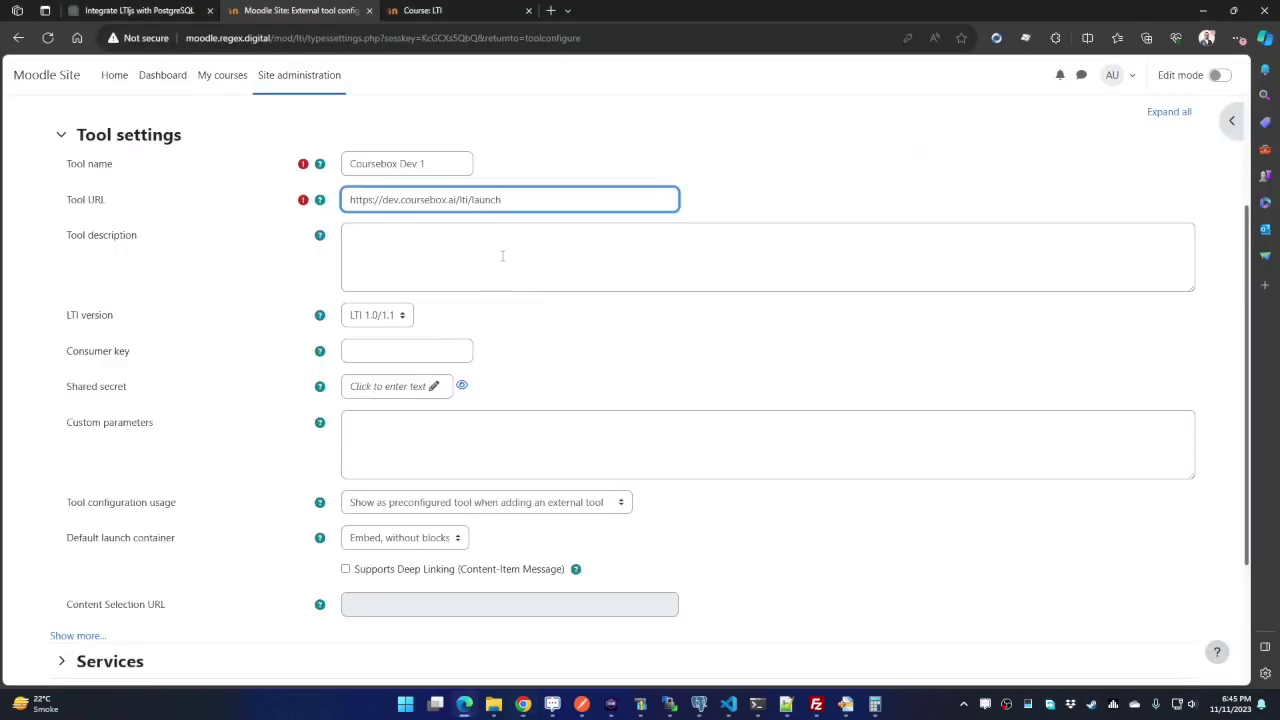
key(alt+Tab)
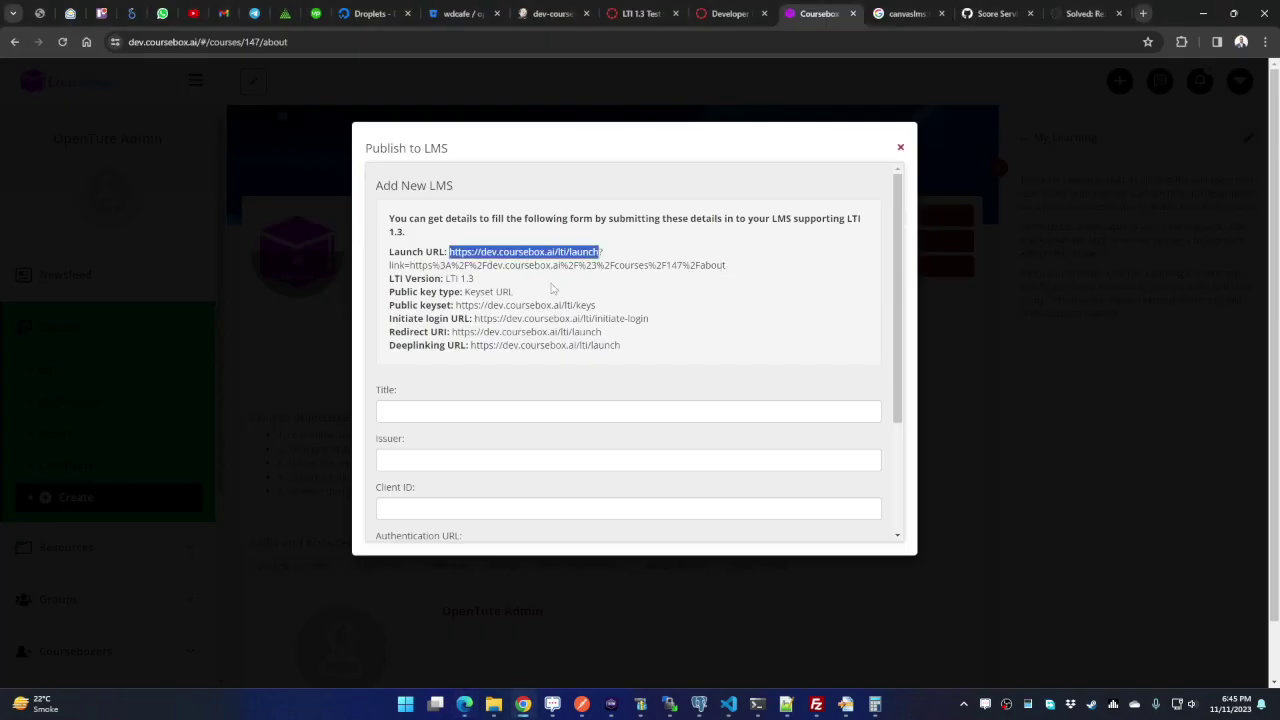
drag(457, 305, 588, 302)
key(alt+Tab)
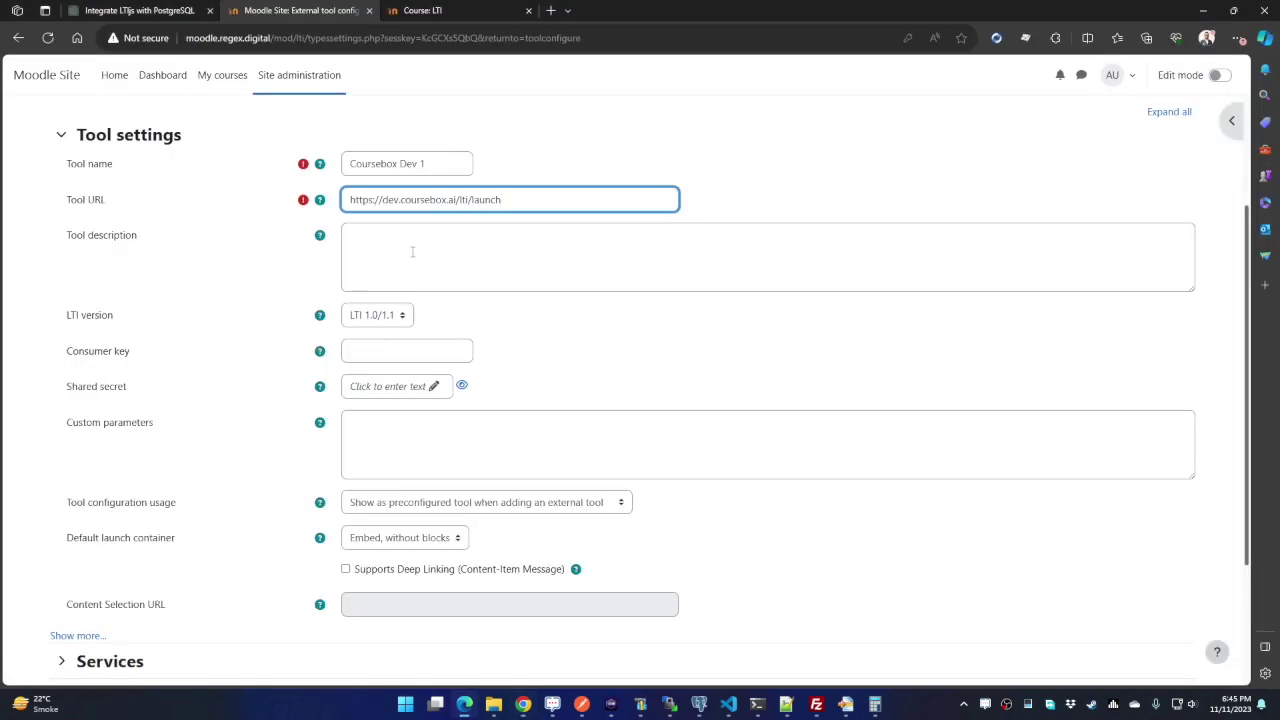
Step: Set LTI version to LTI 1.3 and paste Coursebox's URL into Public keyset
click(397, 315)
click(380, 352)
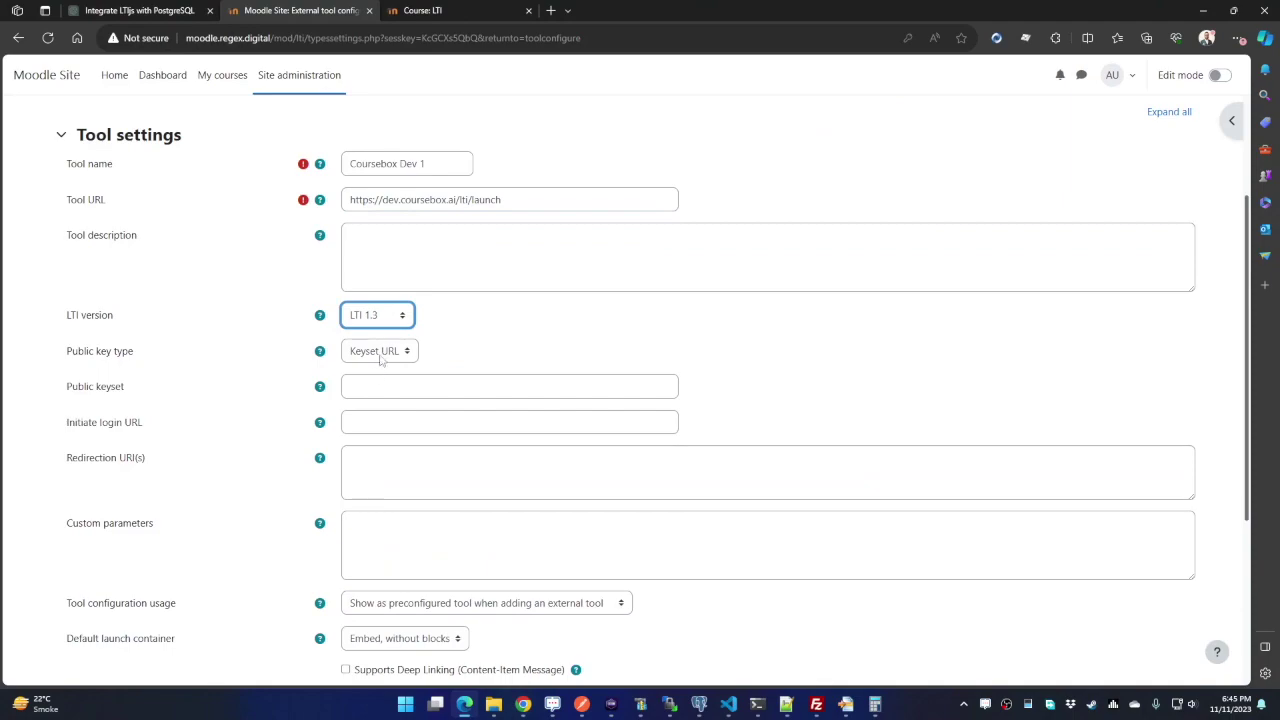
click(370, 386)
key(ctrl+v)
Step: Copy Coursebox's initiate login URL into Moodle's Initiate login URL field
key(alt+Tab)
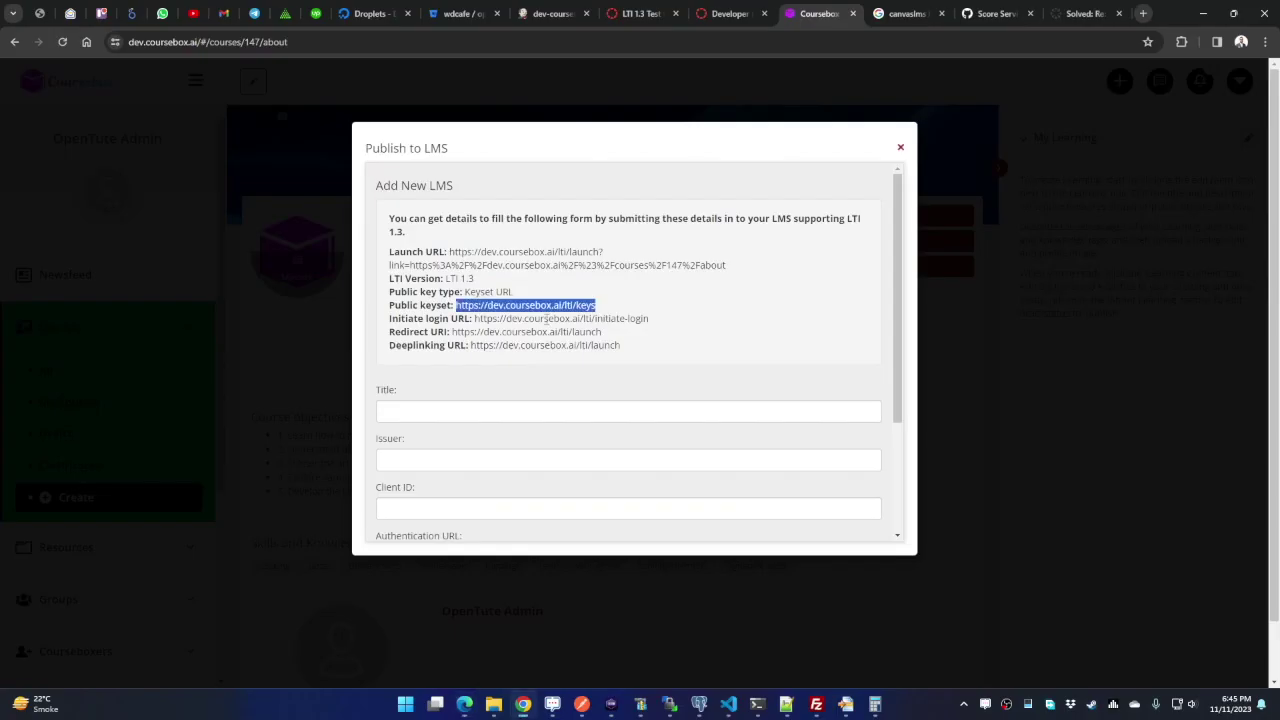
drag(474, 318, 649, 318)
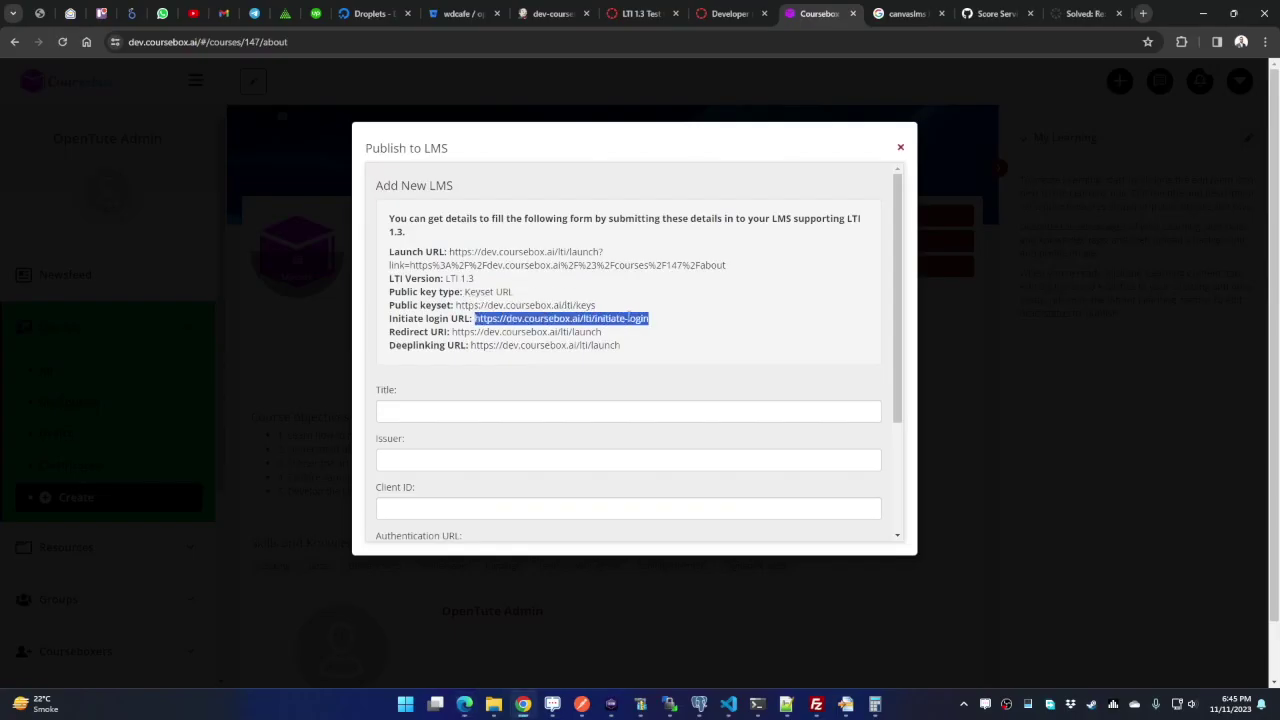
key(ctrl+c)
key(alt+Tab)
click(389, 422)
key(ctrl+v)
key(Tab)
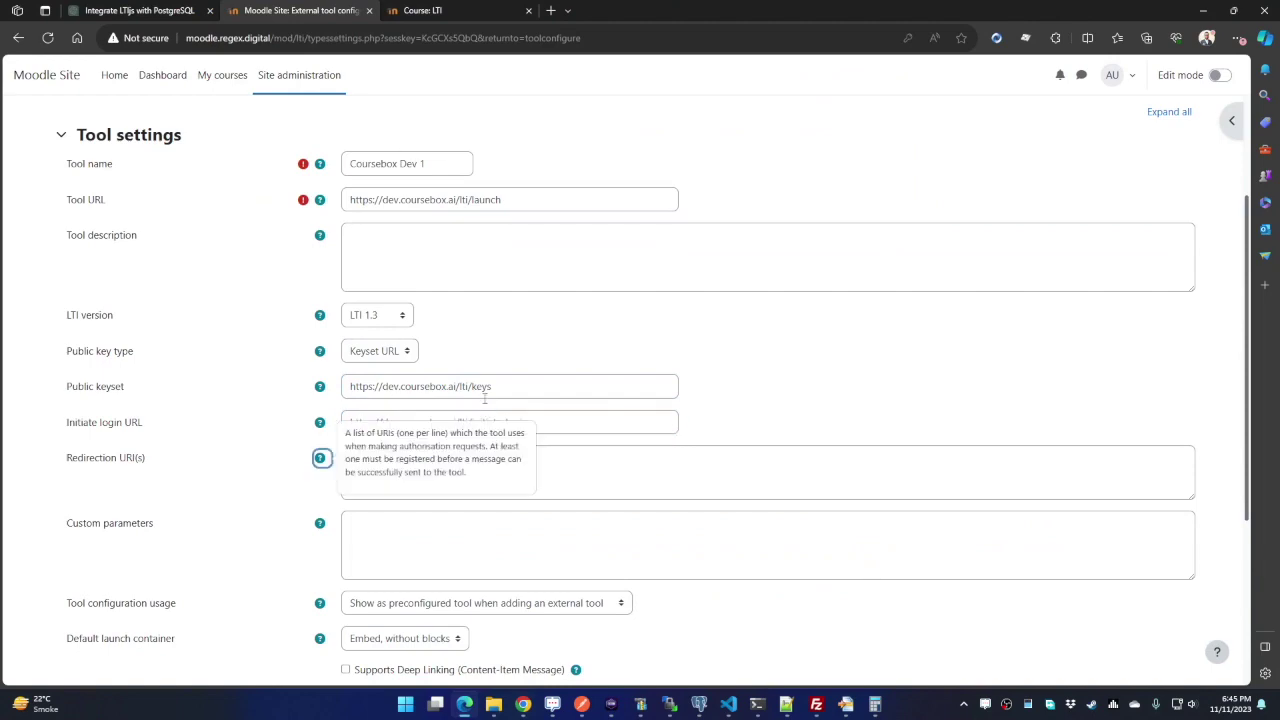
Step: Copy Coursebox's redirect URI into Redirection URI(s)
key(alt+Tab)
drag(453, 331, 585, 336)
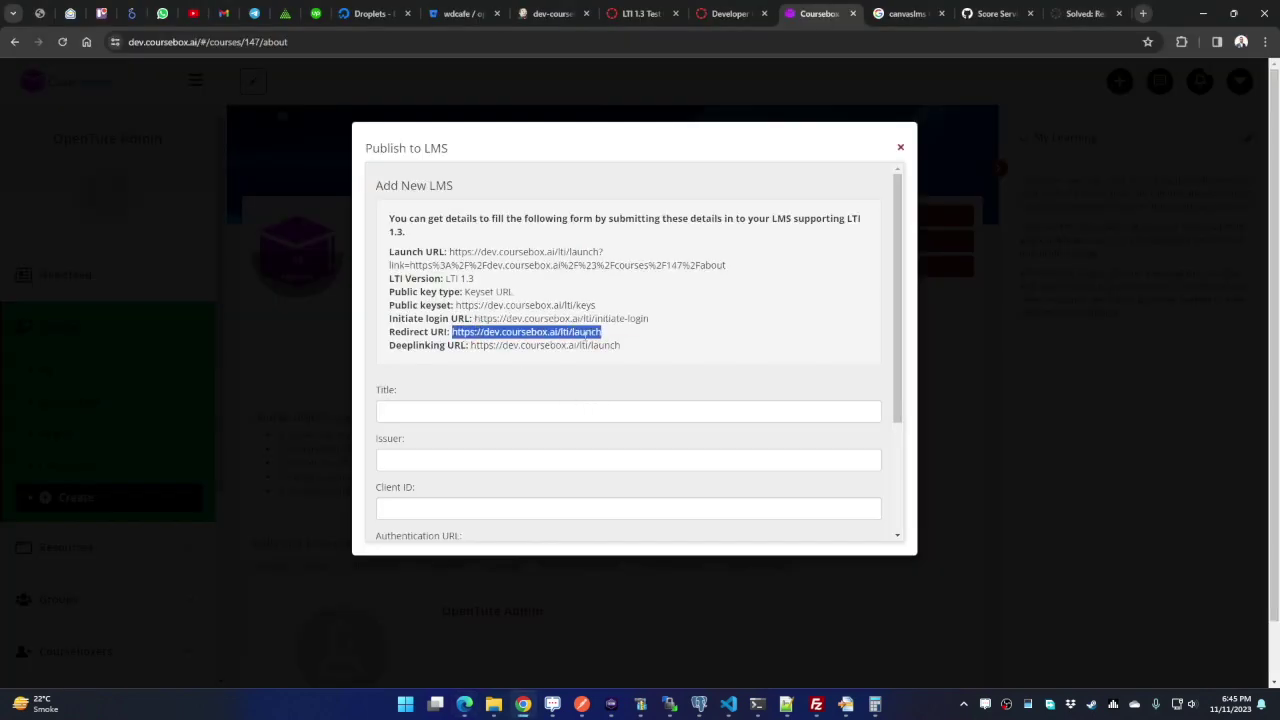
key(ctrl+c)
key(alt+Tab)
click(406, 514)
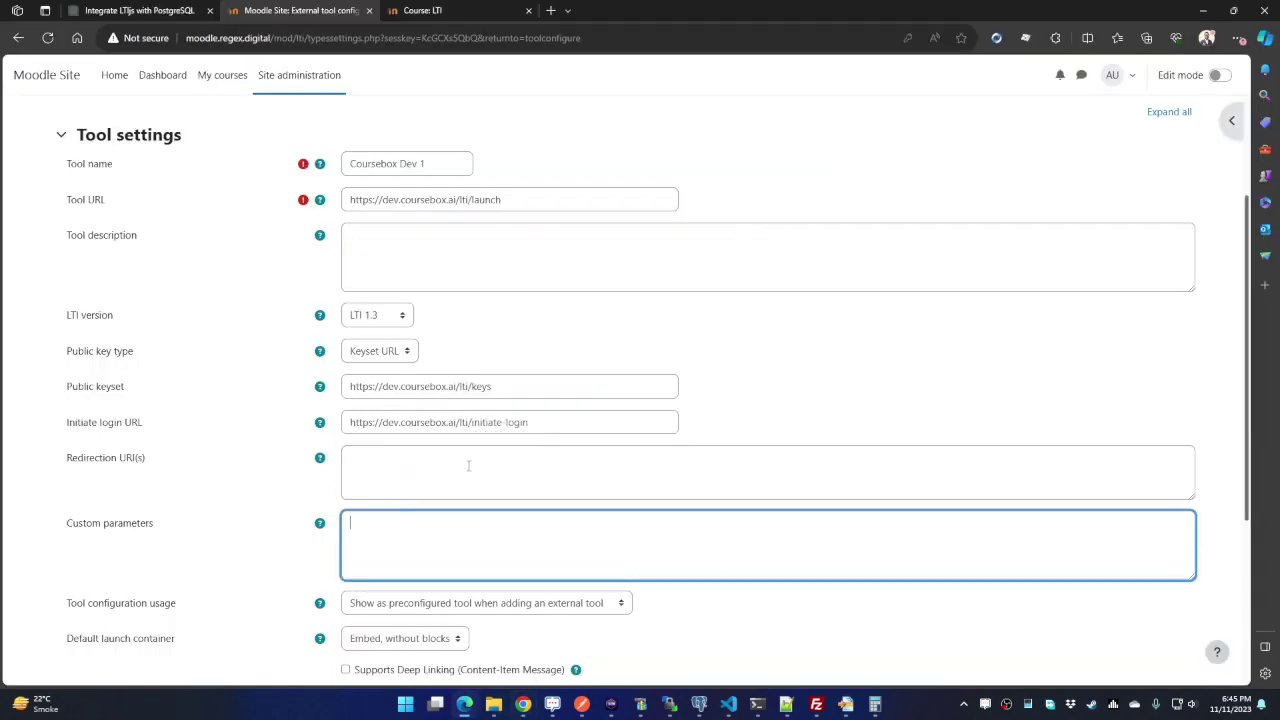
click(468, 465)
key(ctrl+v)
Step: Keep the preconfigured-tool usage option and enable Supports Deep Linking
scroll(683, 320, down, 3)
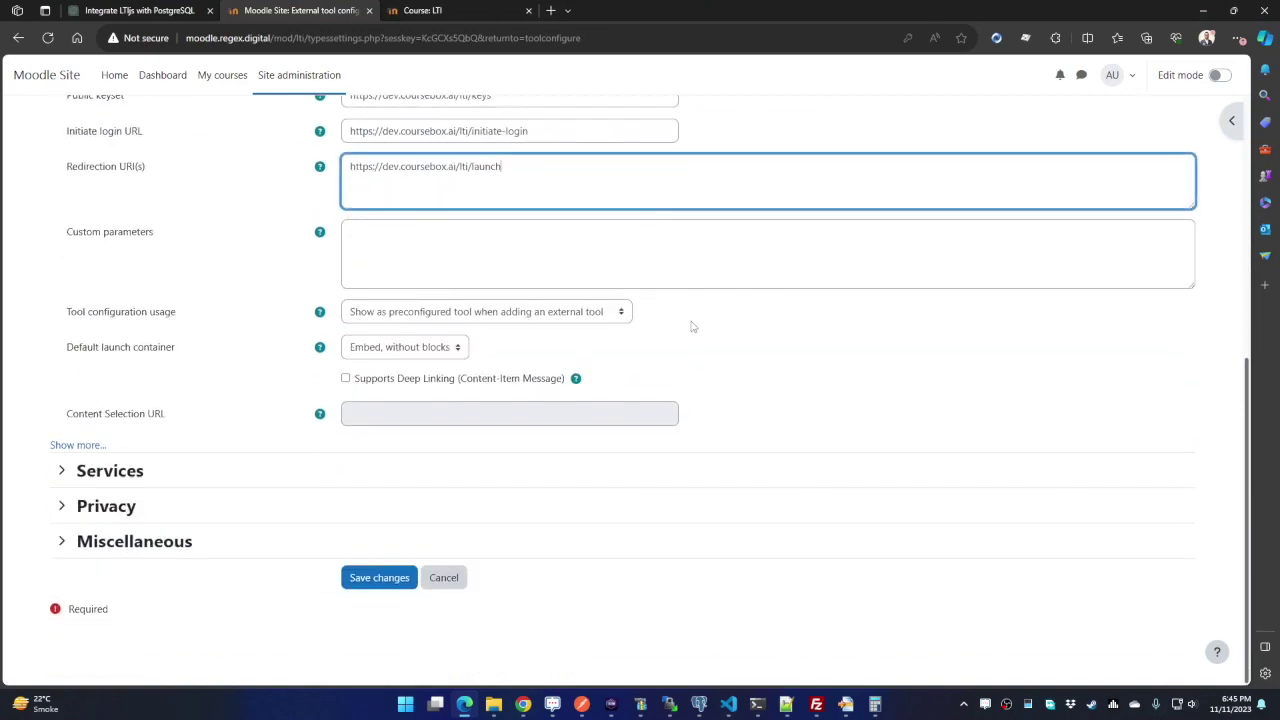
click(495, 318)
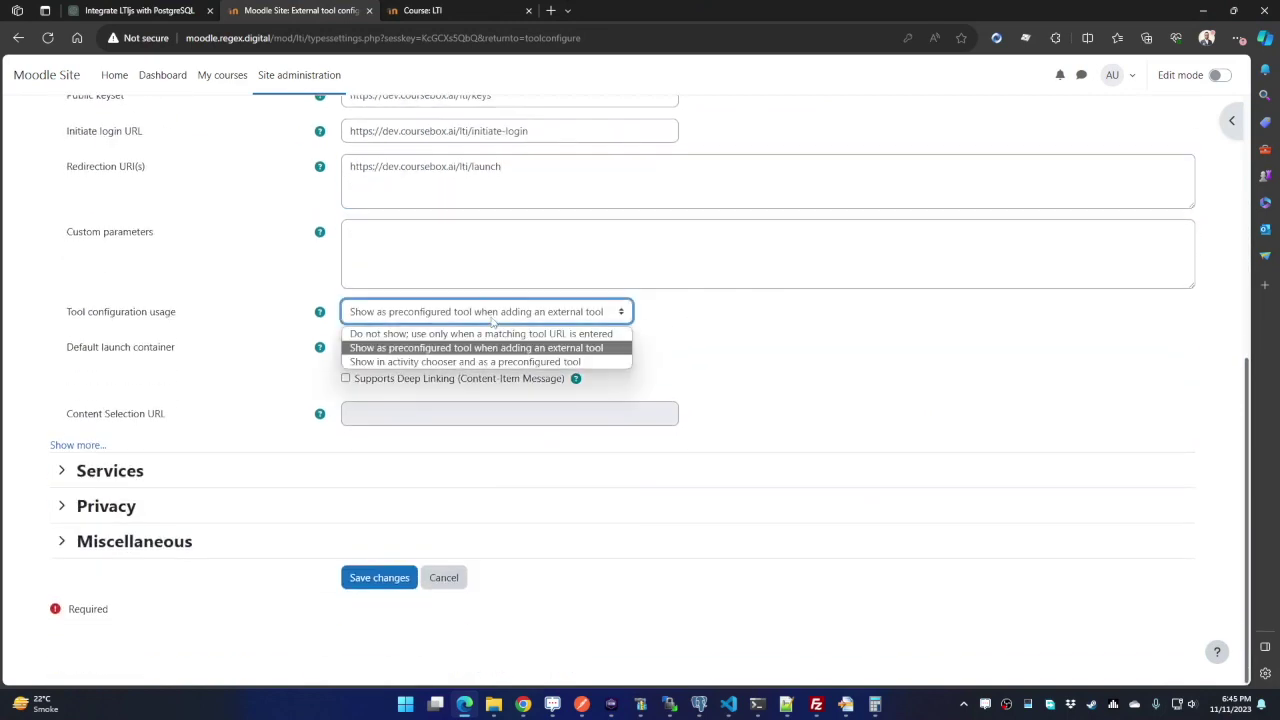
click(462, 347)
click(421, 380)
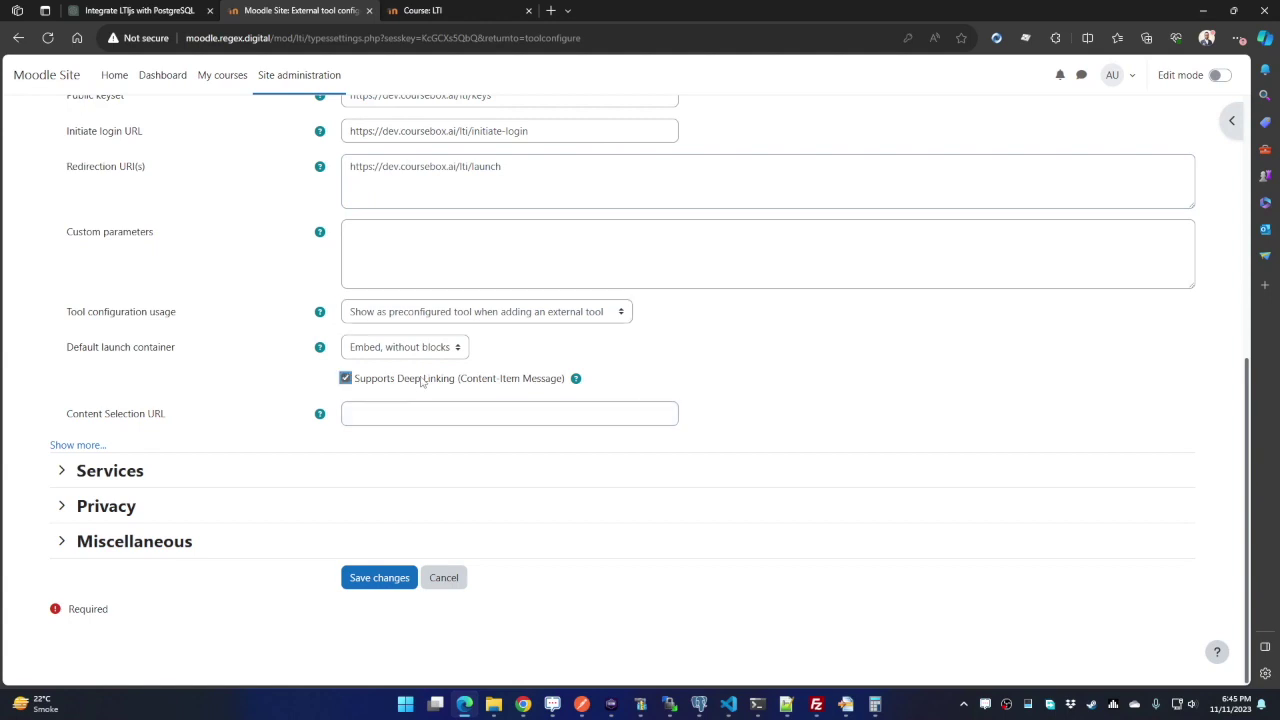
Step: View and dismiss the help note for Content Selection URL
key(alt+Tab)
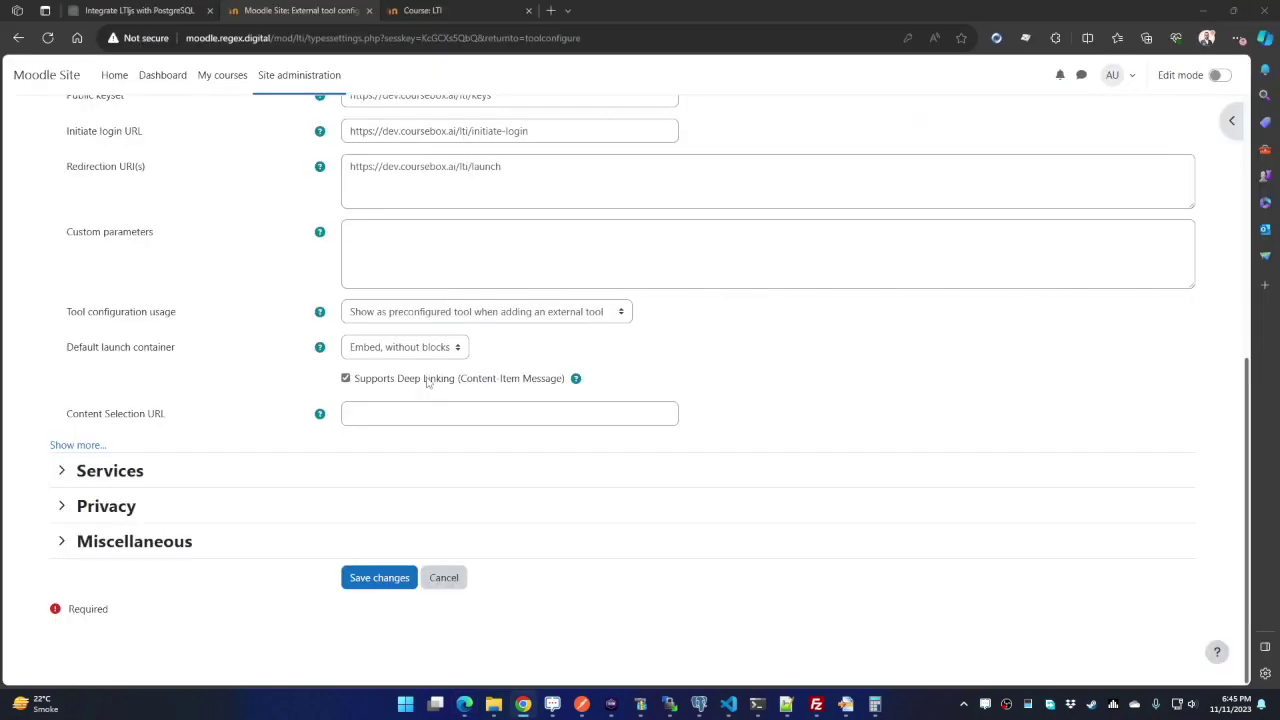
click(320, 413)
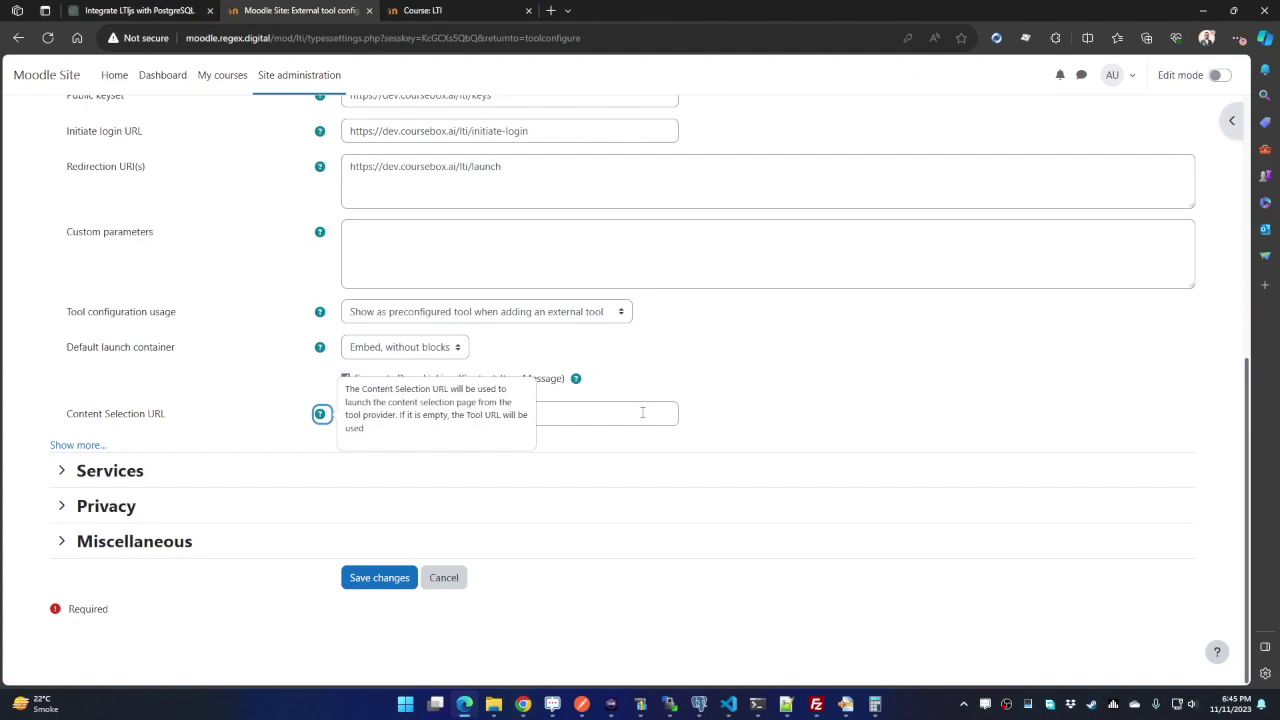
click(784, 372)
scroll(700, 368, up, 5)
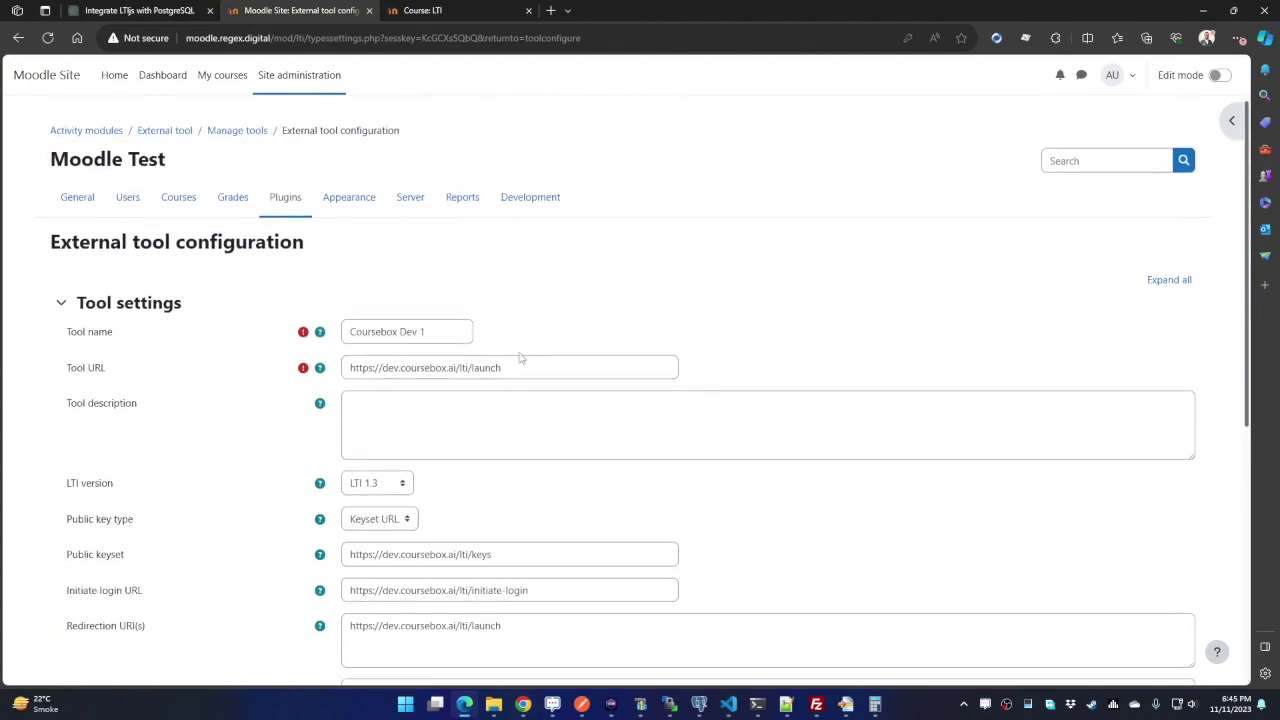
scroll(530, 365, down, 5)
Step: Copy Coursebox's Deeplinking URL into Content Selection URL
key(alt+Tab)
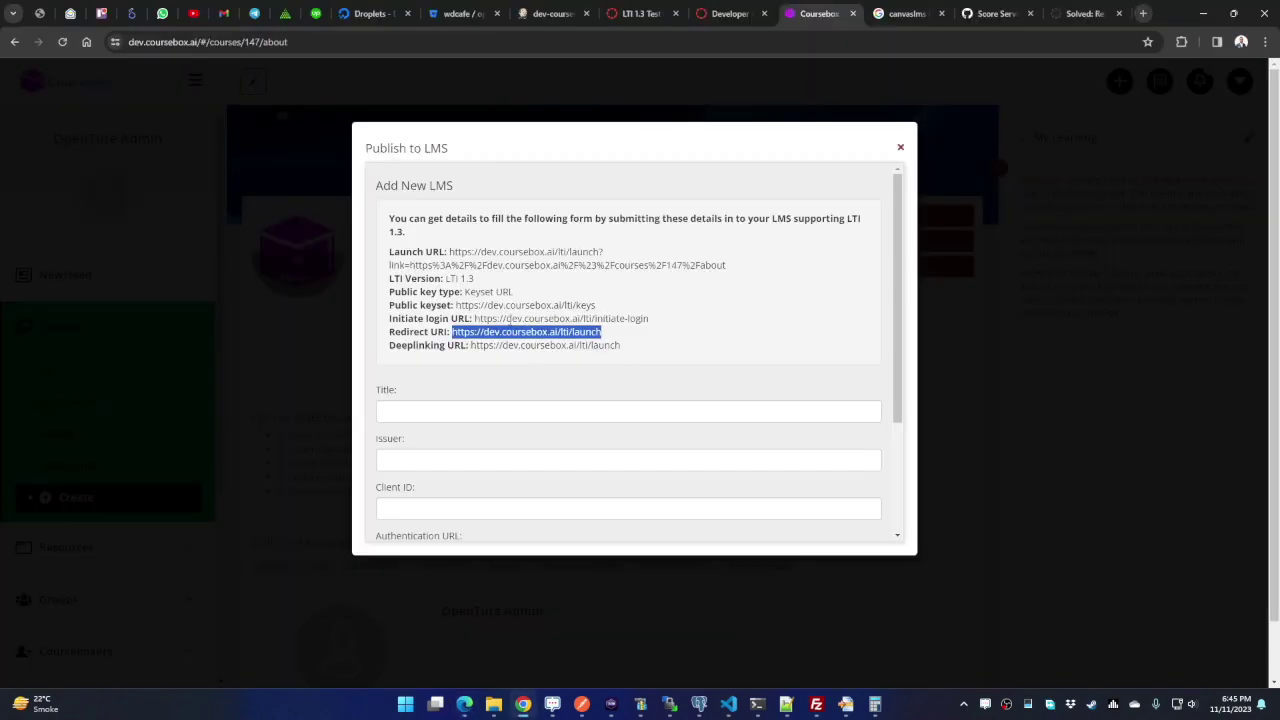
drag(471, 345, 614, 345)
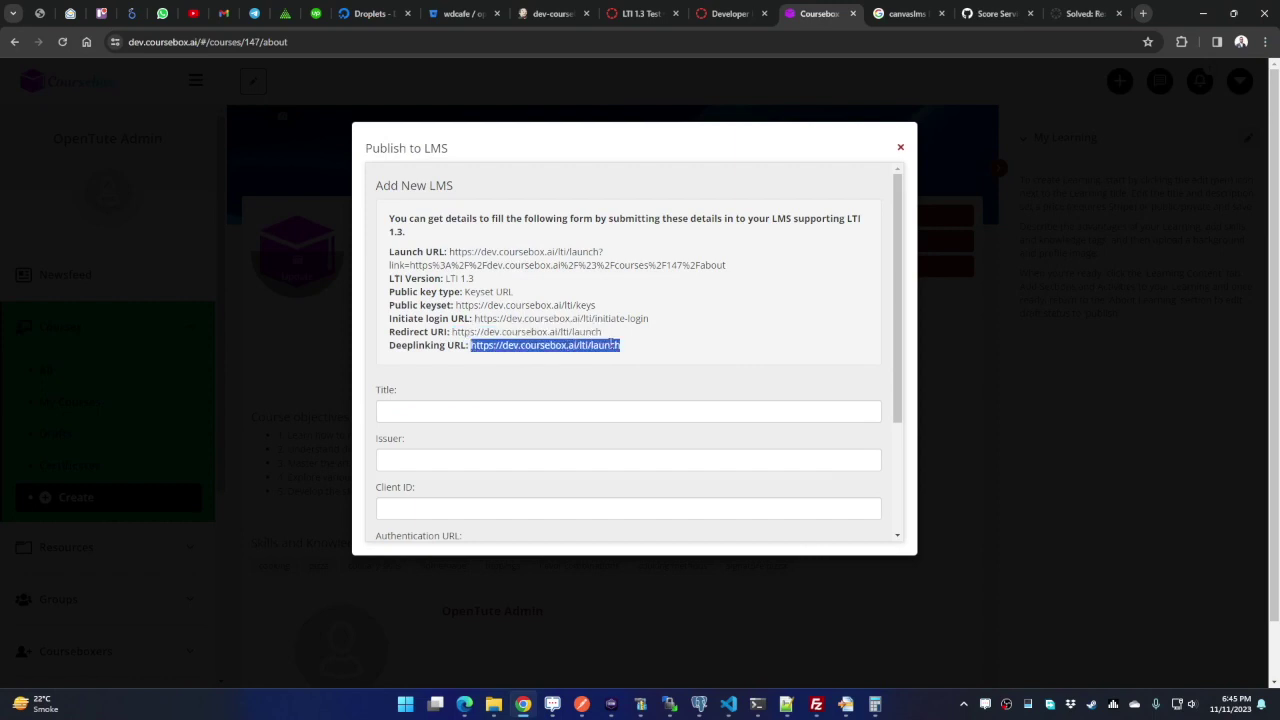
key(ctrl+c)
key(alt+Tab)
click(552, 410)
key(ctrl+v)
click(377, 432)
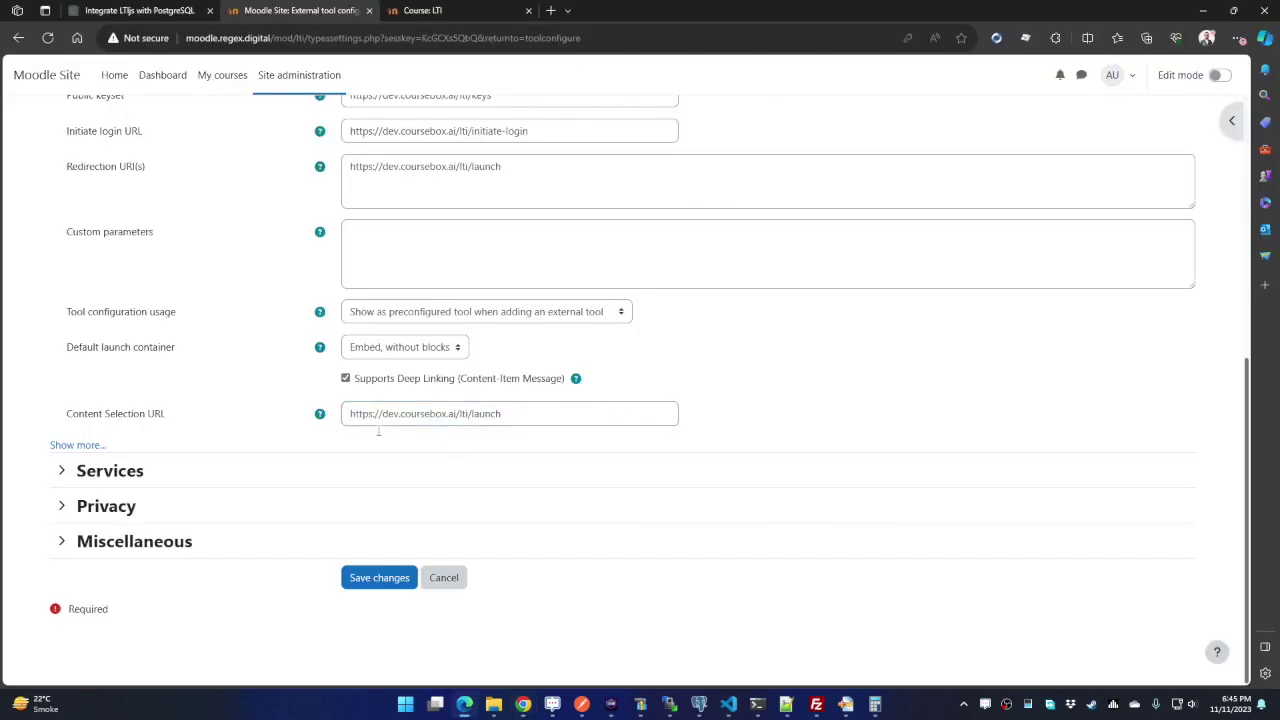
click(130, 477)
Step: Clear the Content Selection URL field
scroll(400, 422, up, 1)
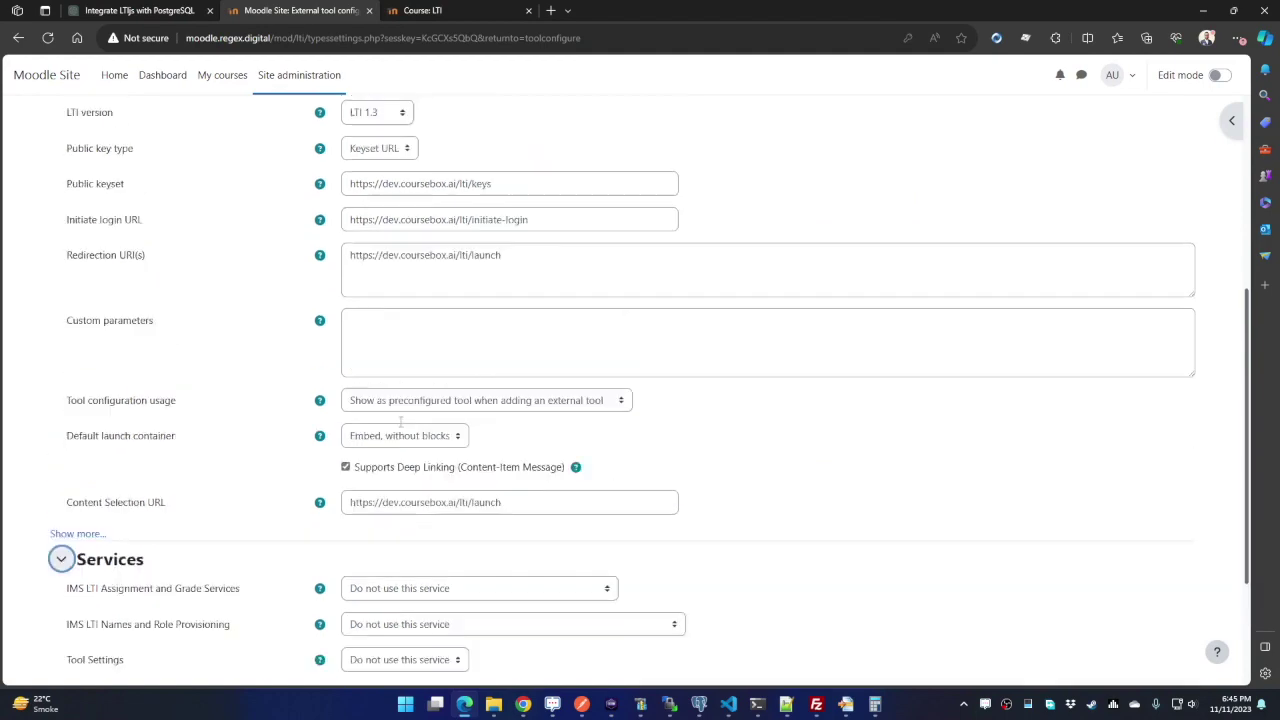
scroll(400, 422, up, 3)
scroll(347, 418, down, 3)
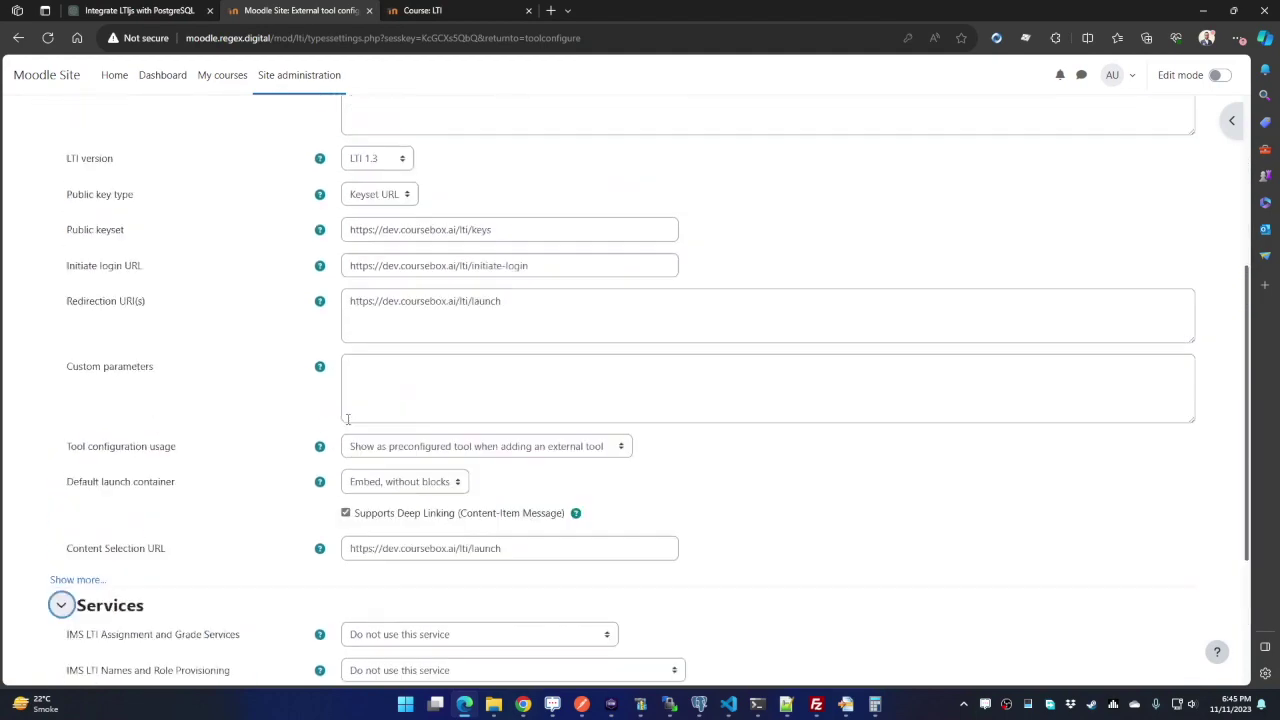
scroll(347, 419, up, 3)
scroll(405, 362, down, 6)
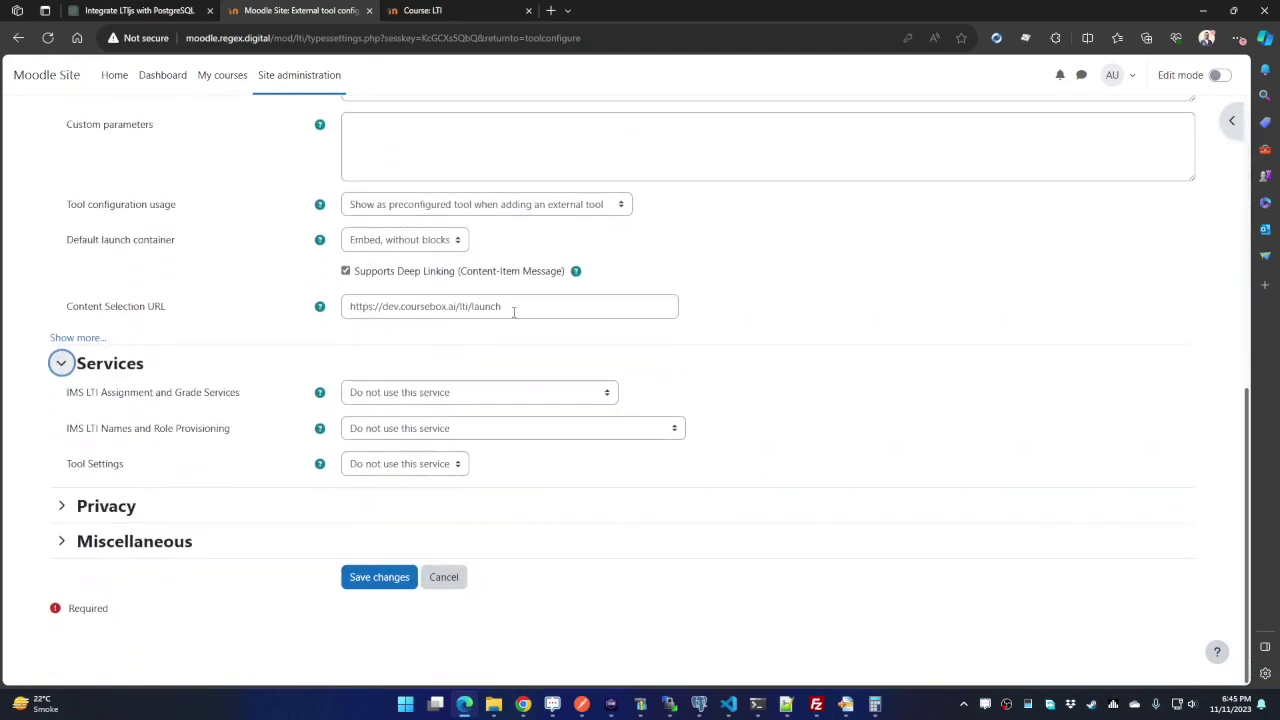
triple_click(514, 312)
key(BackSpace)
click(865, 276)
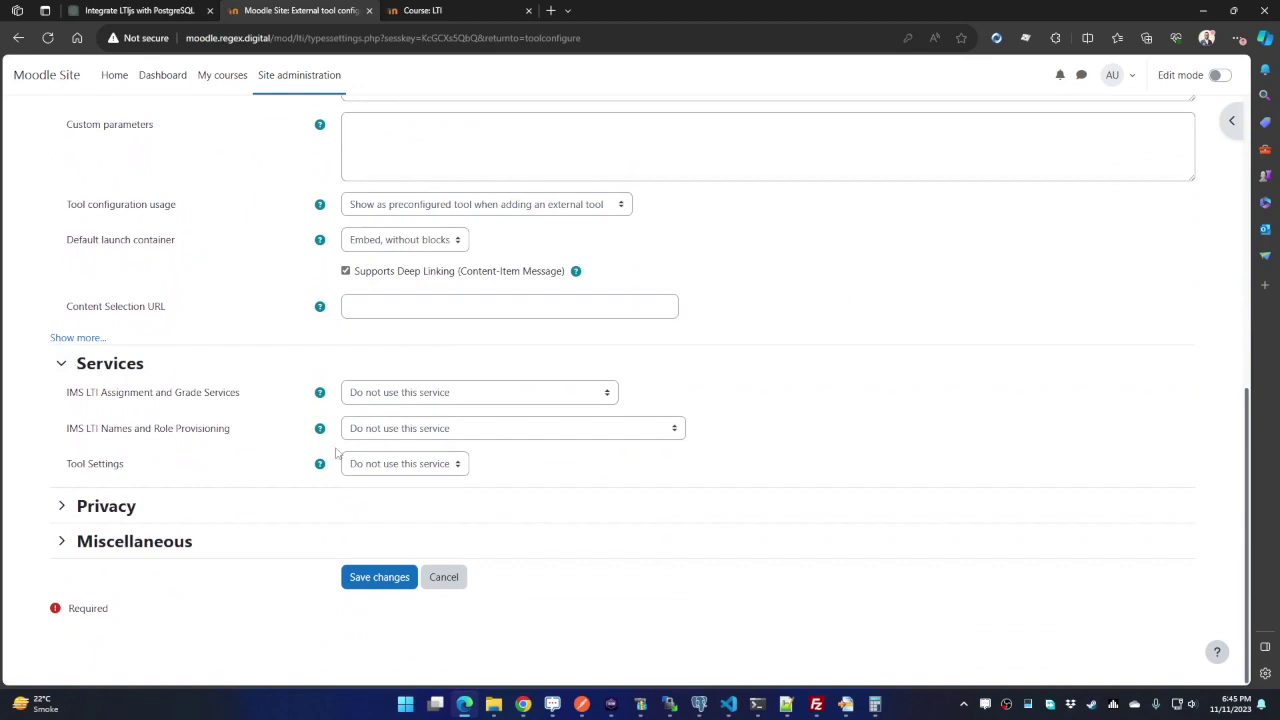
Step: Enable grade sync and column management, members' information retrieval and the Tool Settings service
click(422, 395)
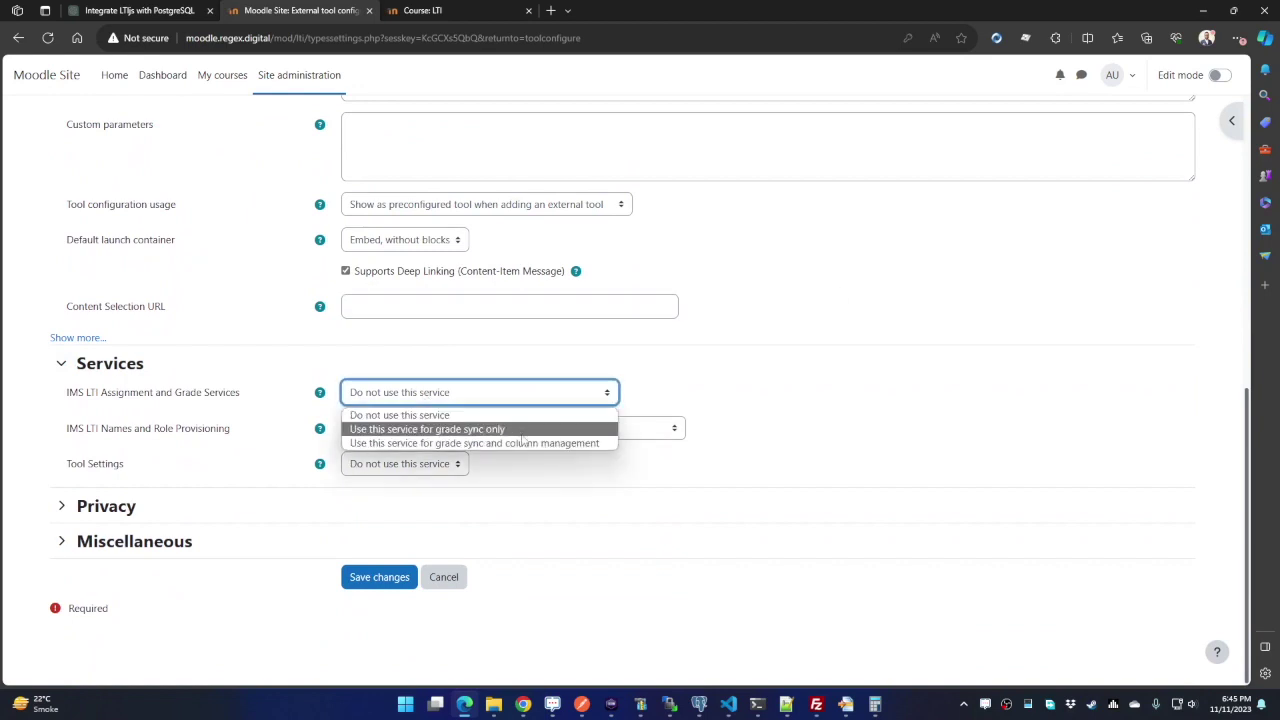
click(376, 444)
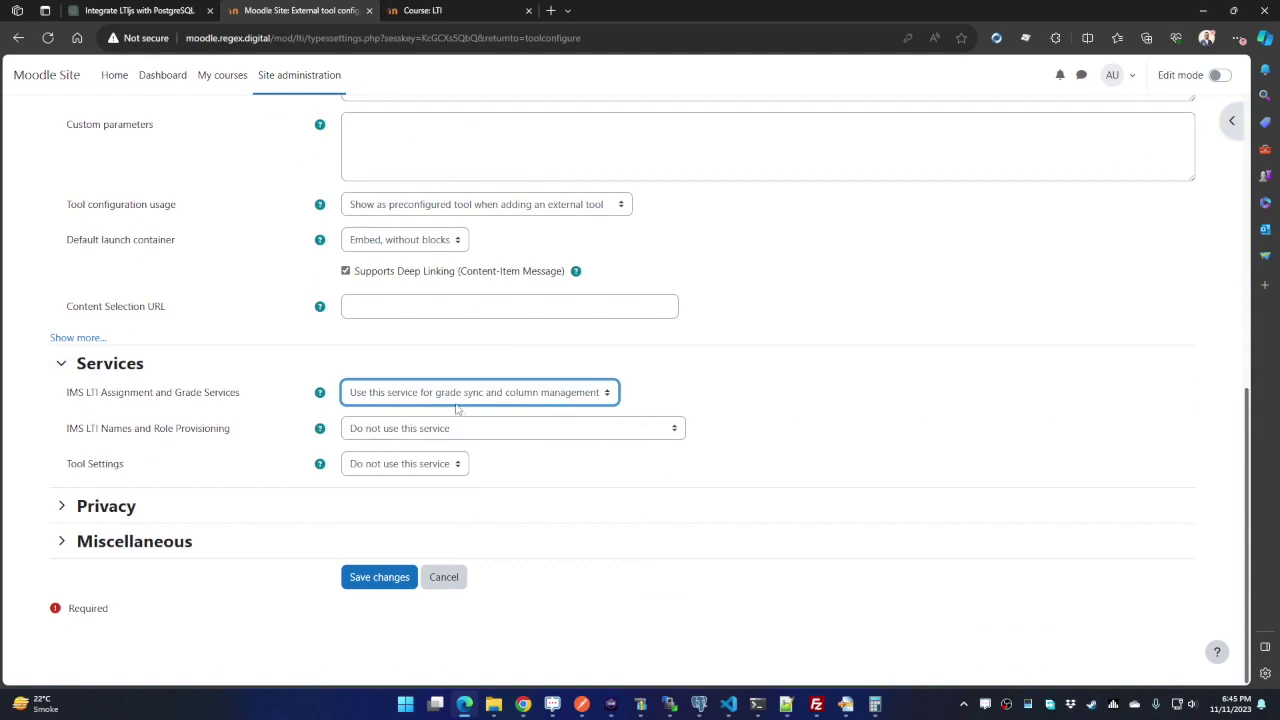
click(436, 432)
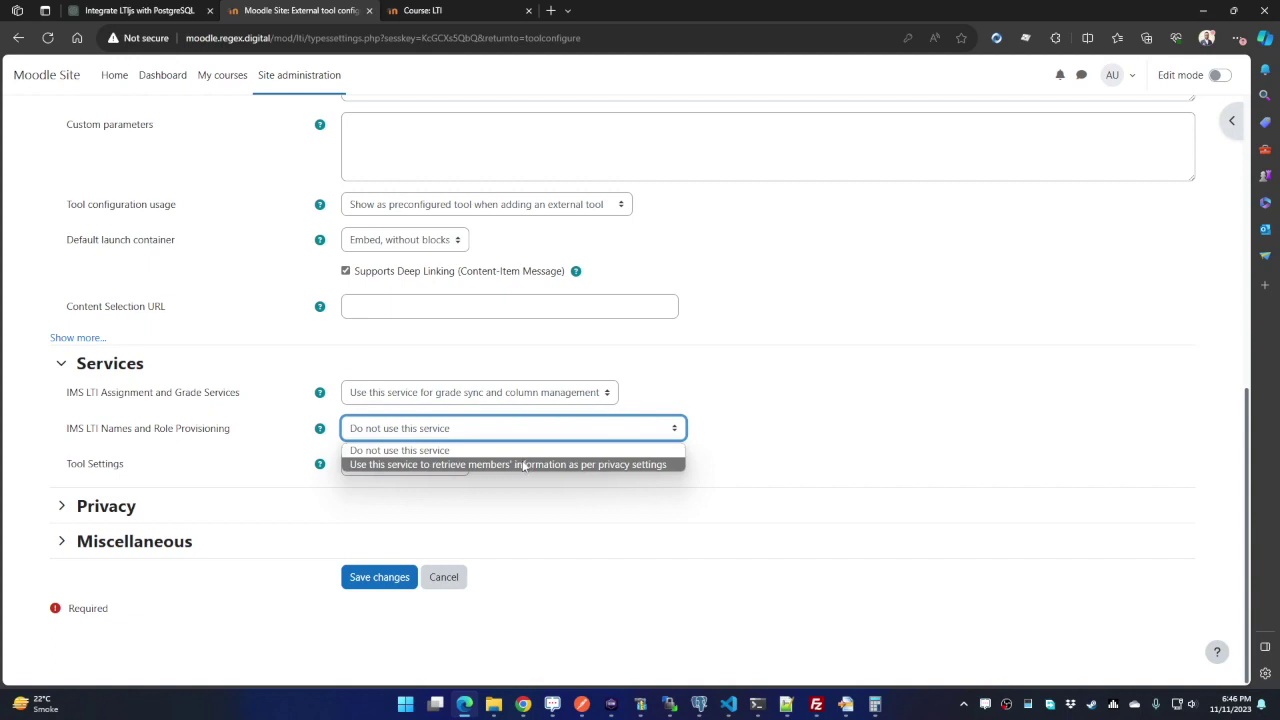
click(450, 464)
click(430, 465)
click(420, 499)
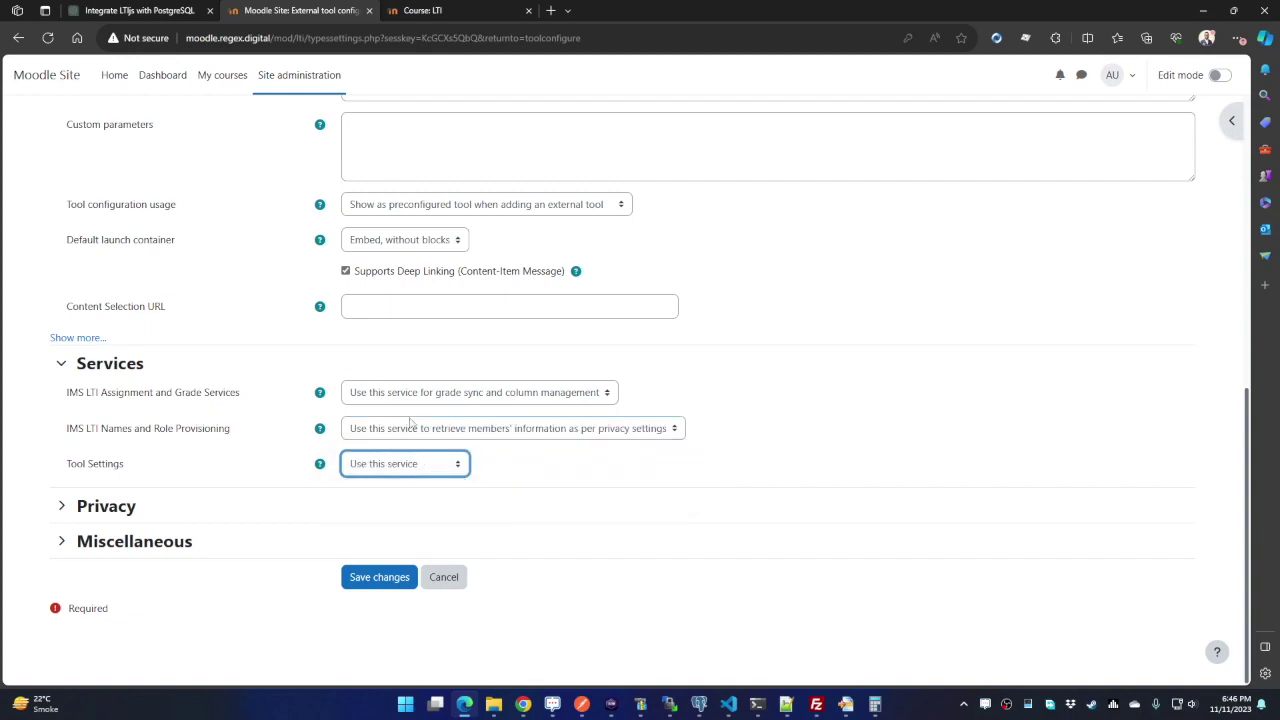
Step: Expand Miscellaneous and Privacy, then save the Coursebox Dev 1 tool
click(150, 541)
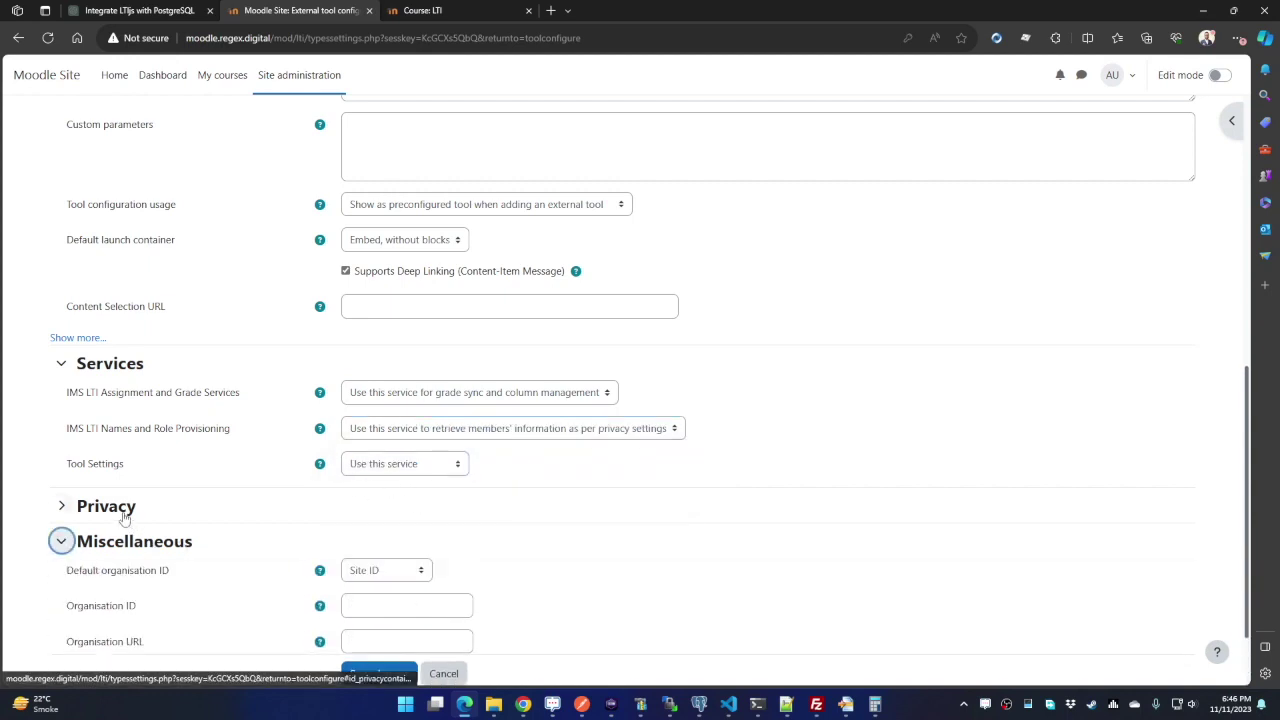
click(110, 506)
scroll(418, 447, down, 2)
click(384, 578)
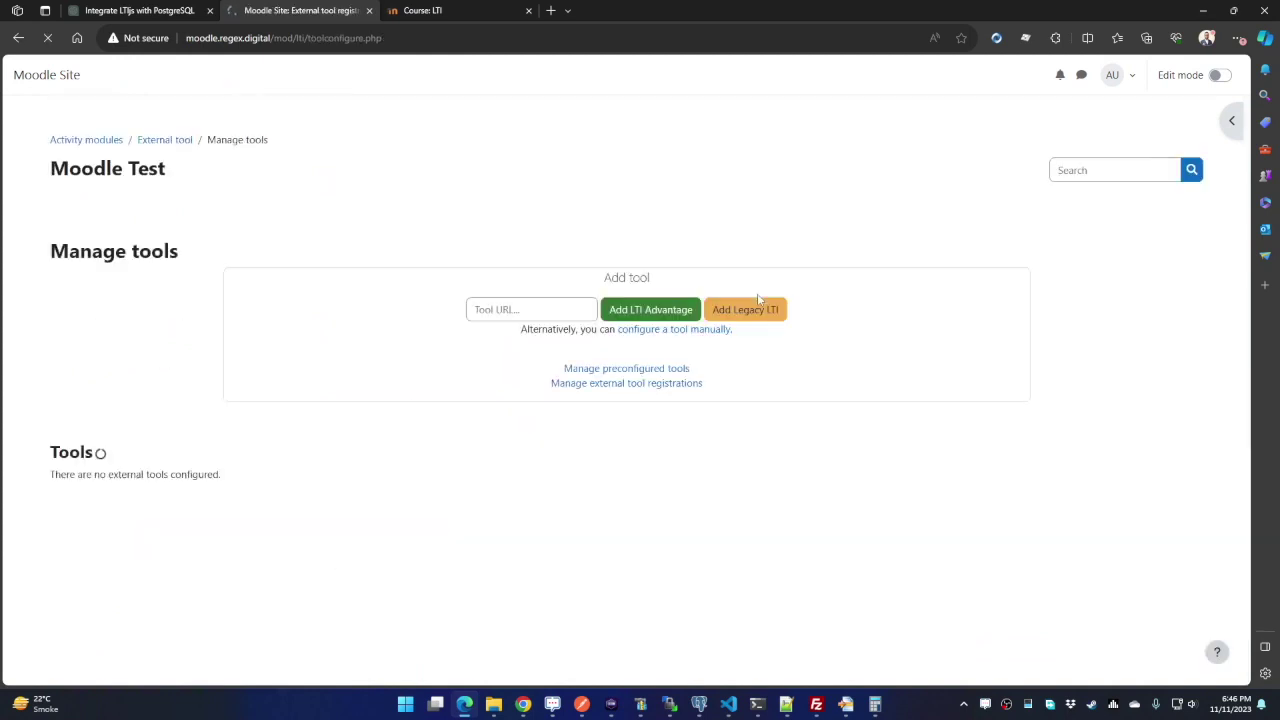
Step: Show Coursebox Dev 1's configuration details and enter its Platform ID as Coursebox's Issuer
scroll(310, 340, down, 1)
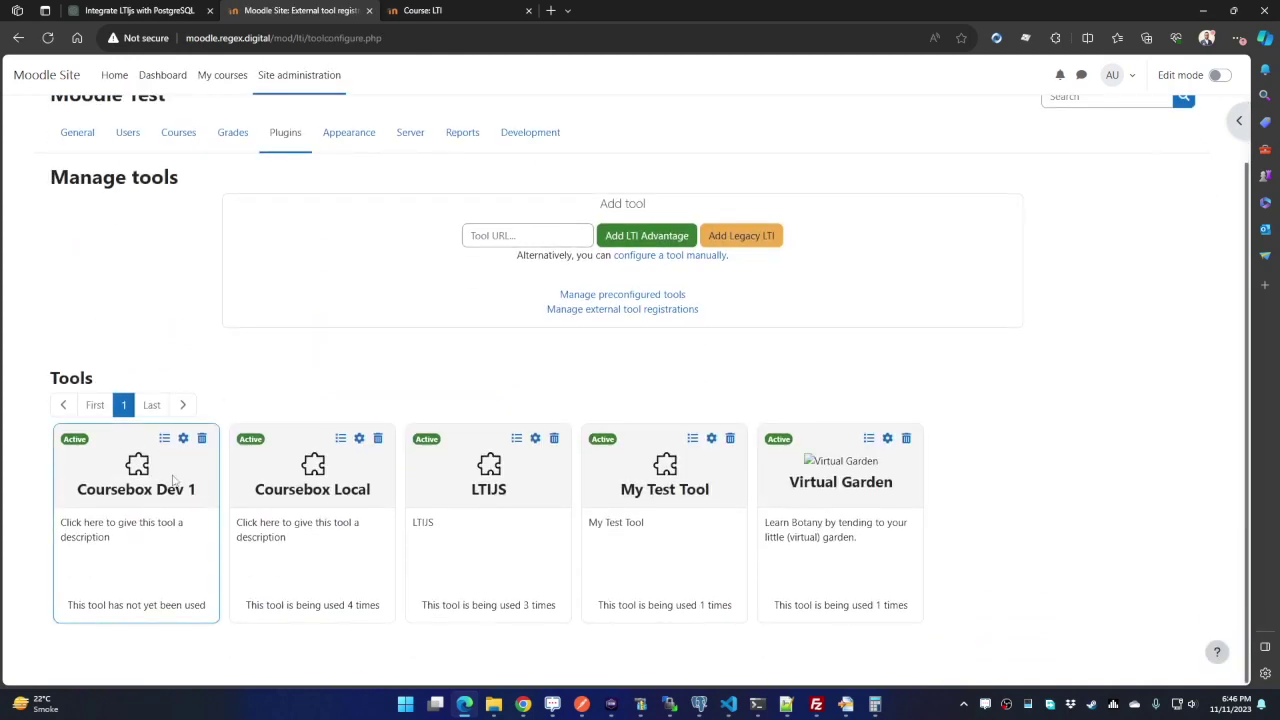
click(164, 438)
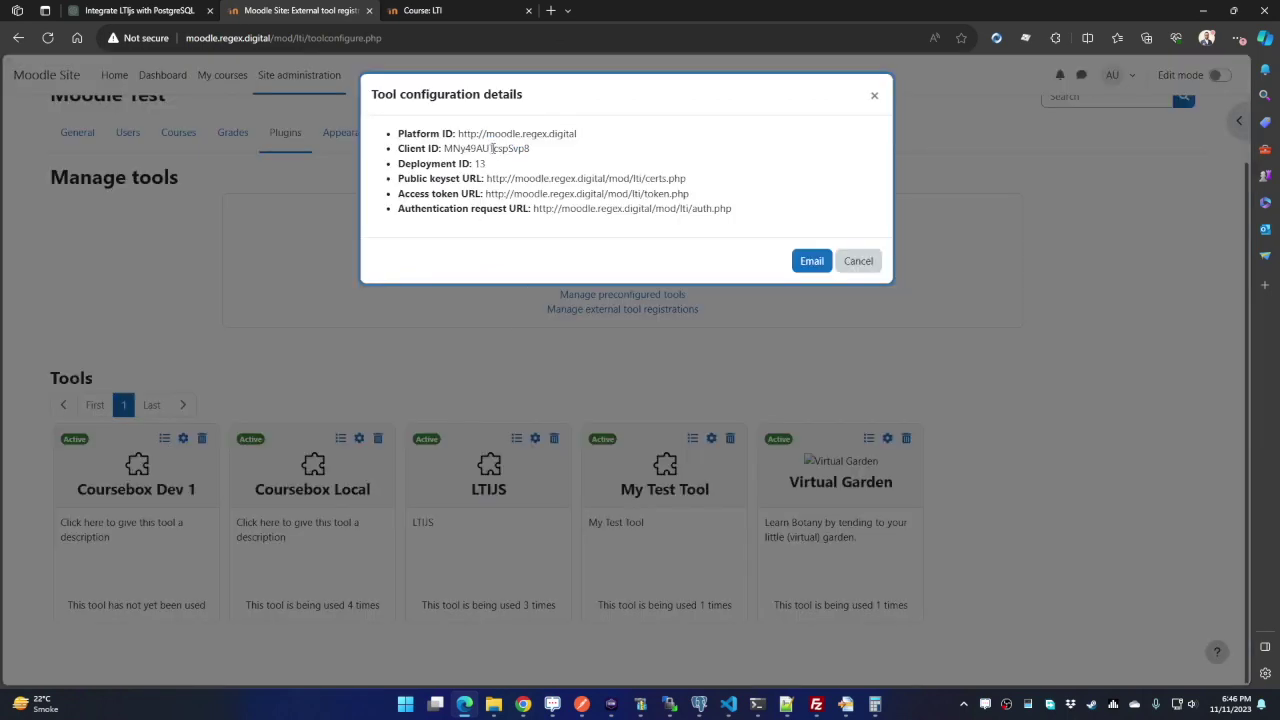
drag(459, 133, 569, 138)
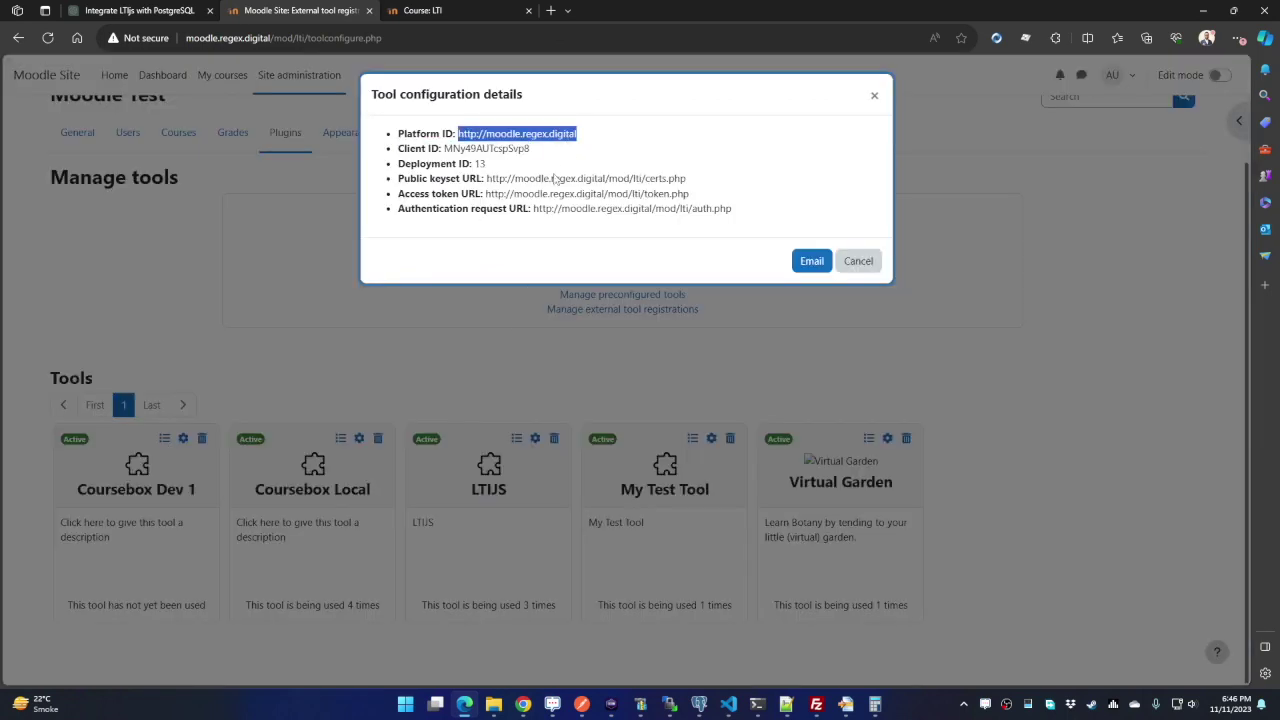
click(522, 704)
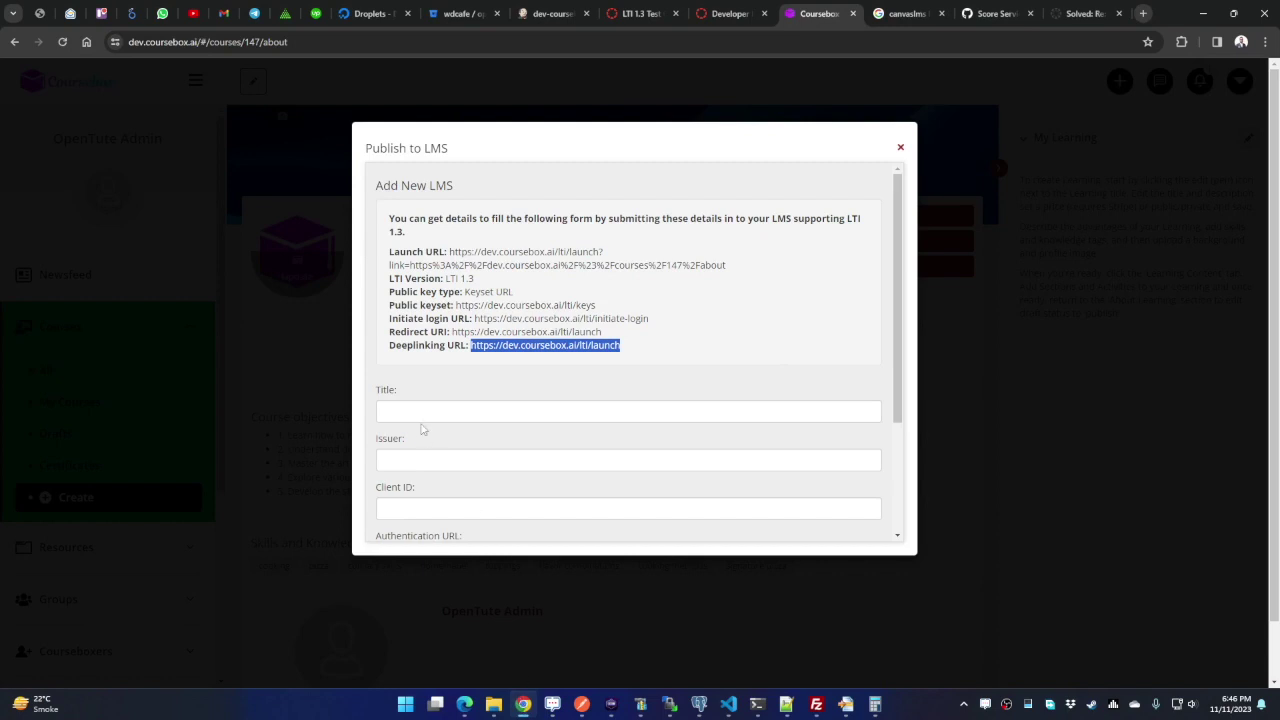
click(414, 466)
key(Down)
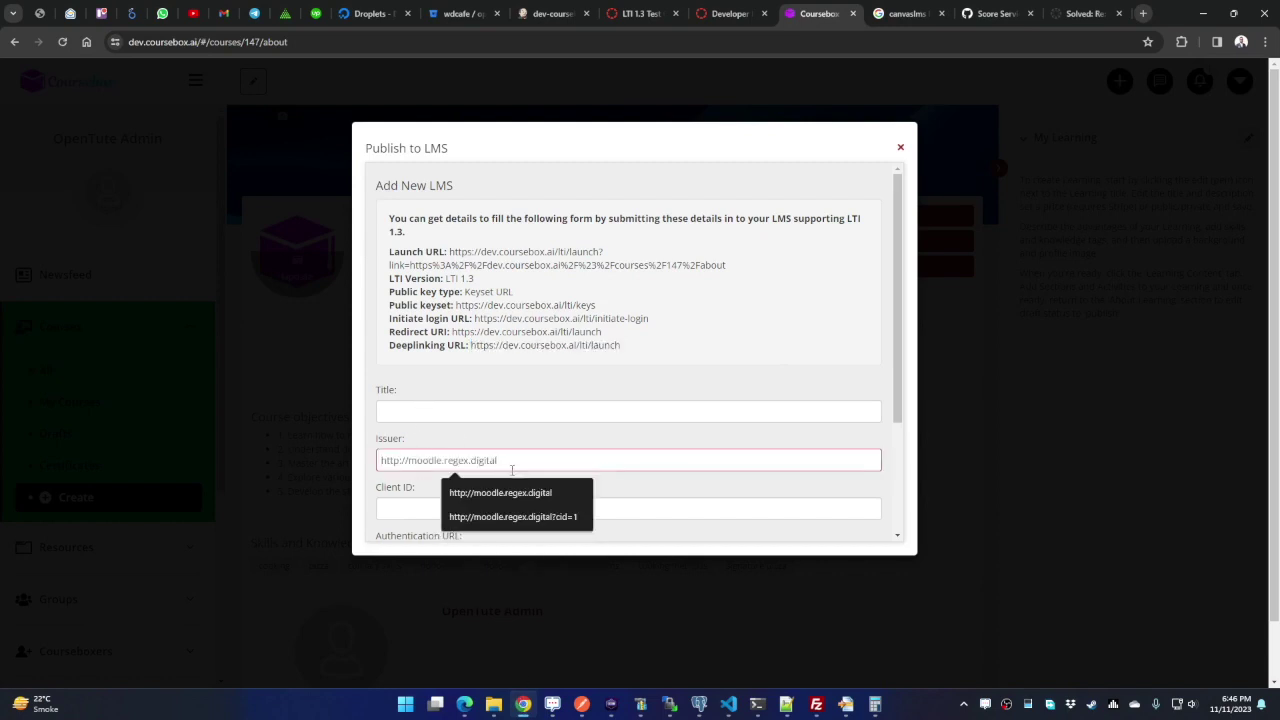
key(Return)
key(BackSpace)
click(500, 493)
click(474, 418)
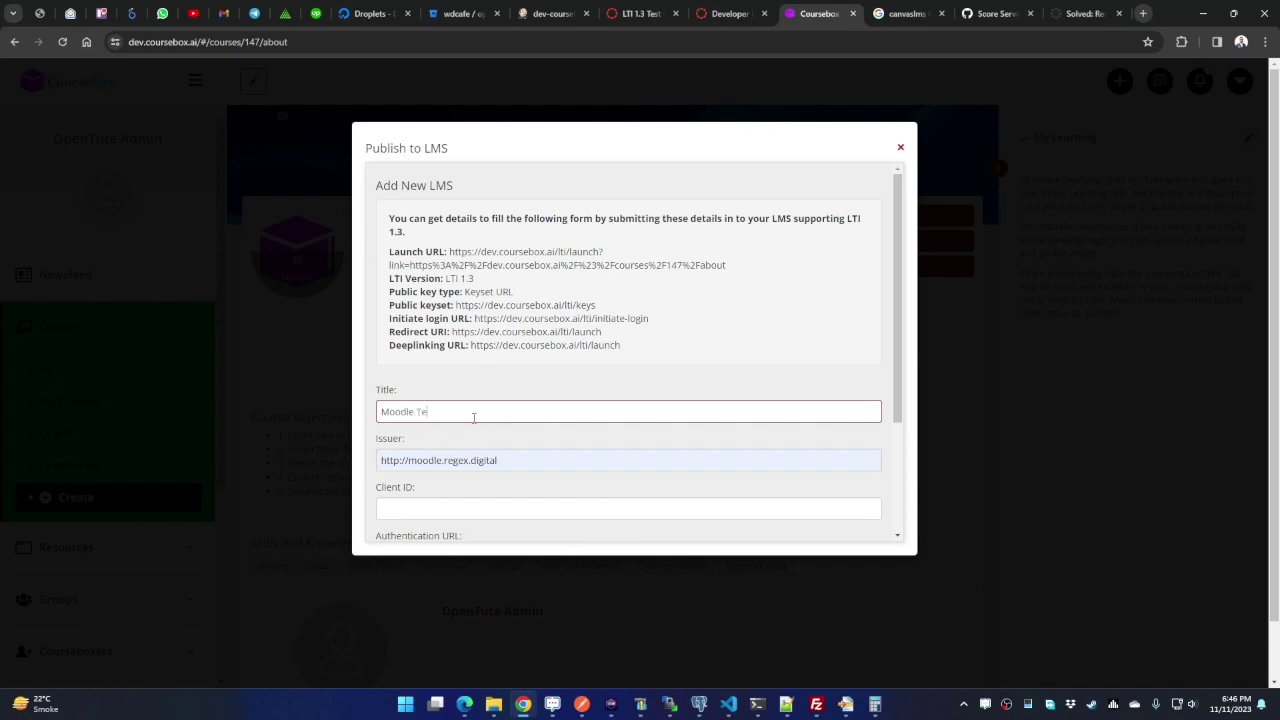
scroll(476, 418, down, 3)
key(Tab)
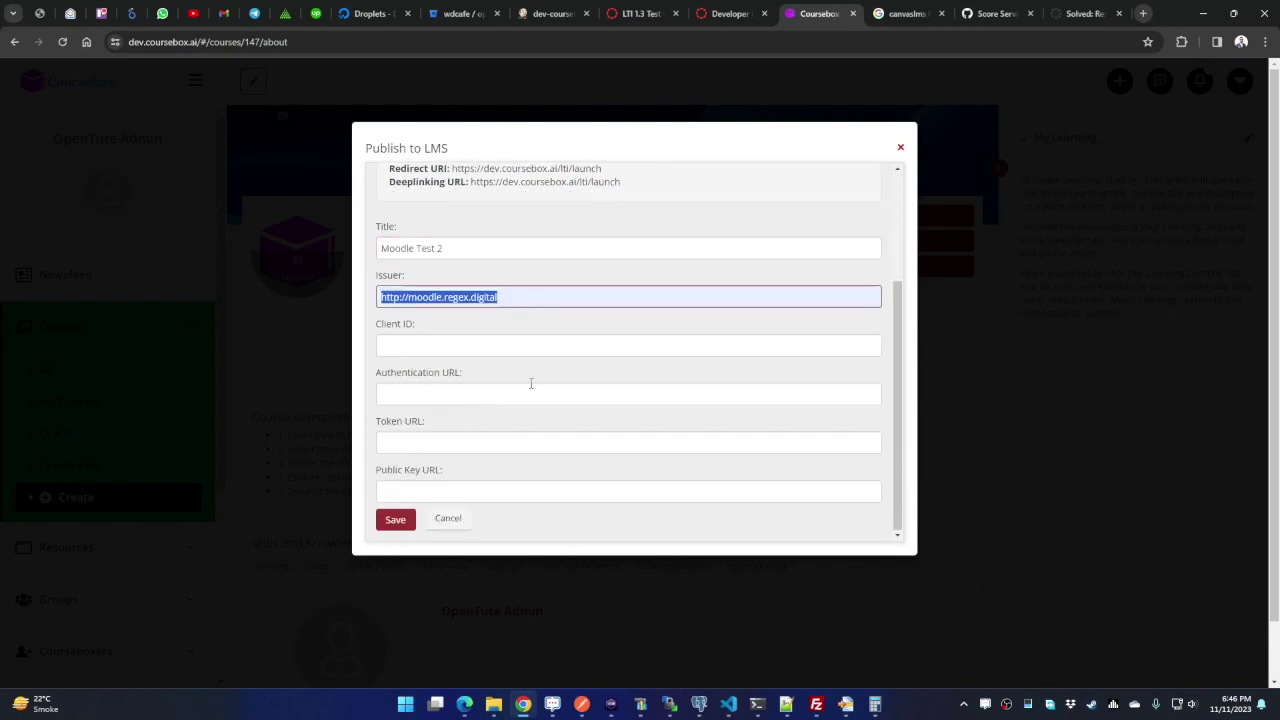
Step: Copy Moodle's Client ID and Public keyset URL into Coursebox's Client ID and Public Key URL
key(alt+Tab)
double_click(481, 149)
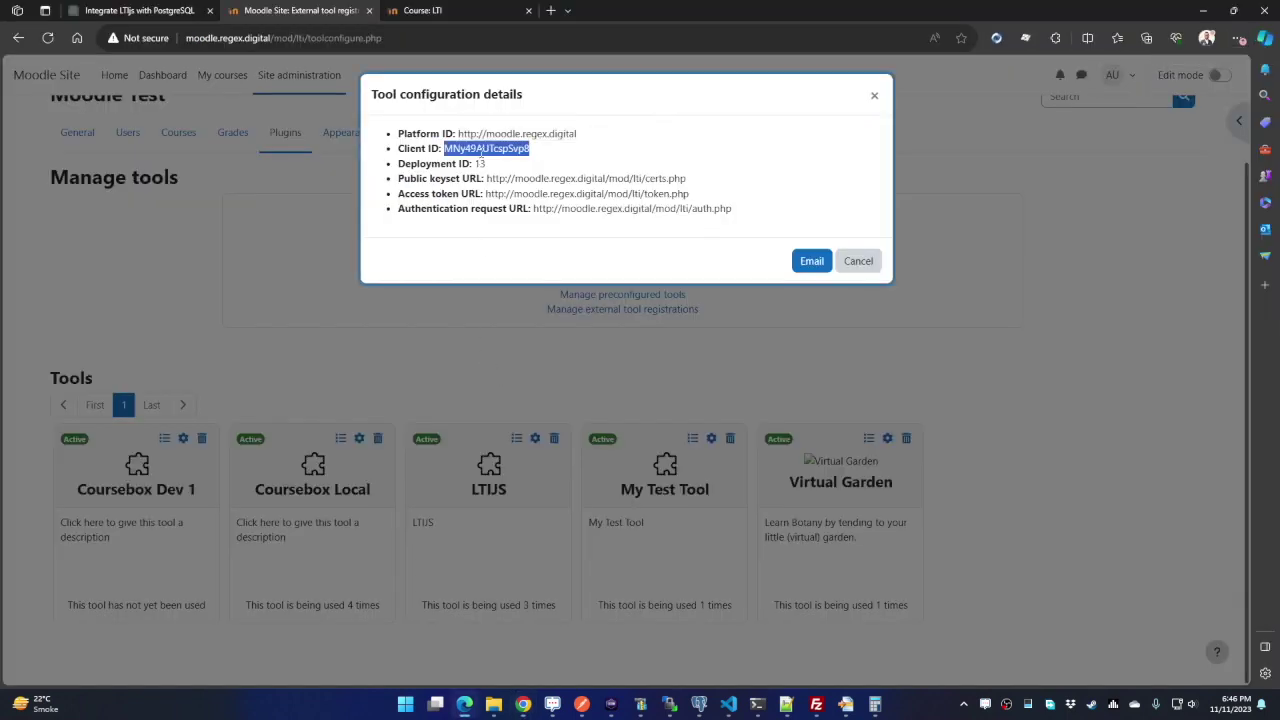
key(alt+Tab)
click(449, 348)
key(alt+Tab)
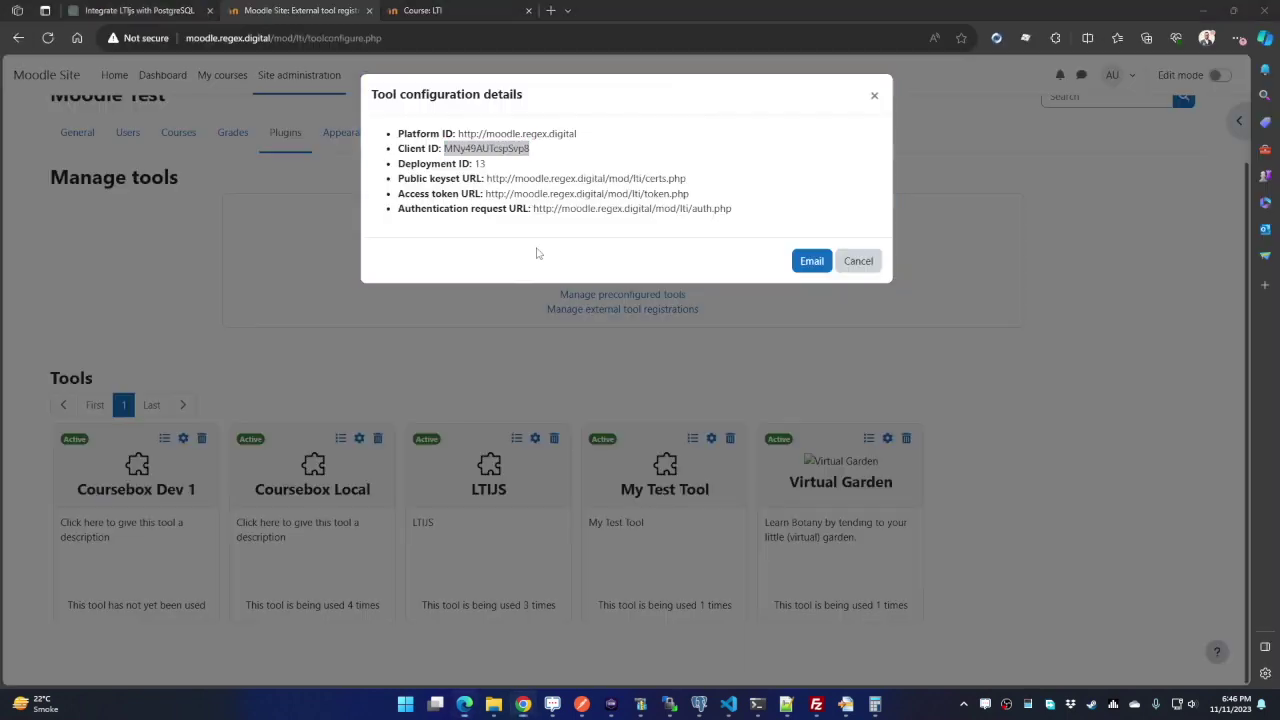
drag(487, 178, 670, 177)
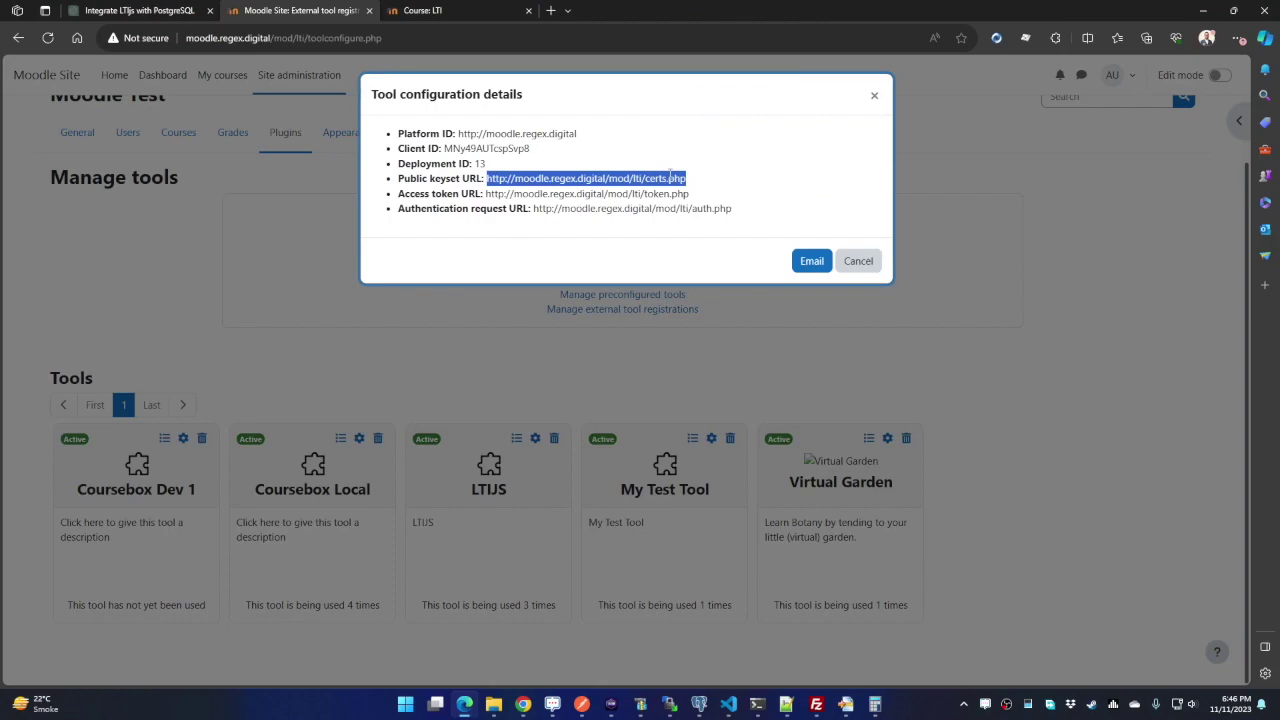
key(ctrl+c)
key(alt+Tab)
click(428, 490)
key(ctrl+v)
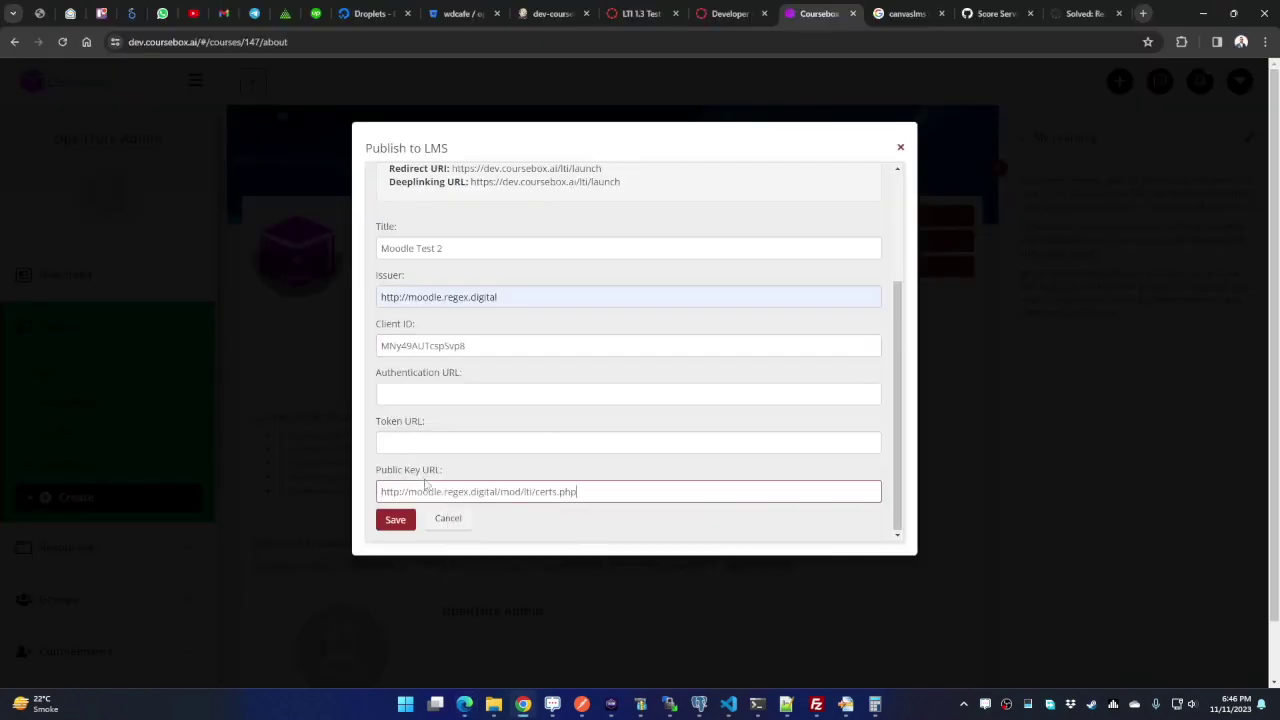
key(alt+Tab)
Step: Copy Moodle's Access token and Authentication request URLs into Coursebox's Token URL and Authentication URL
drag(487, 193, 689, 193)
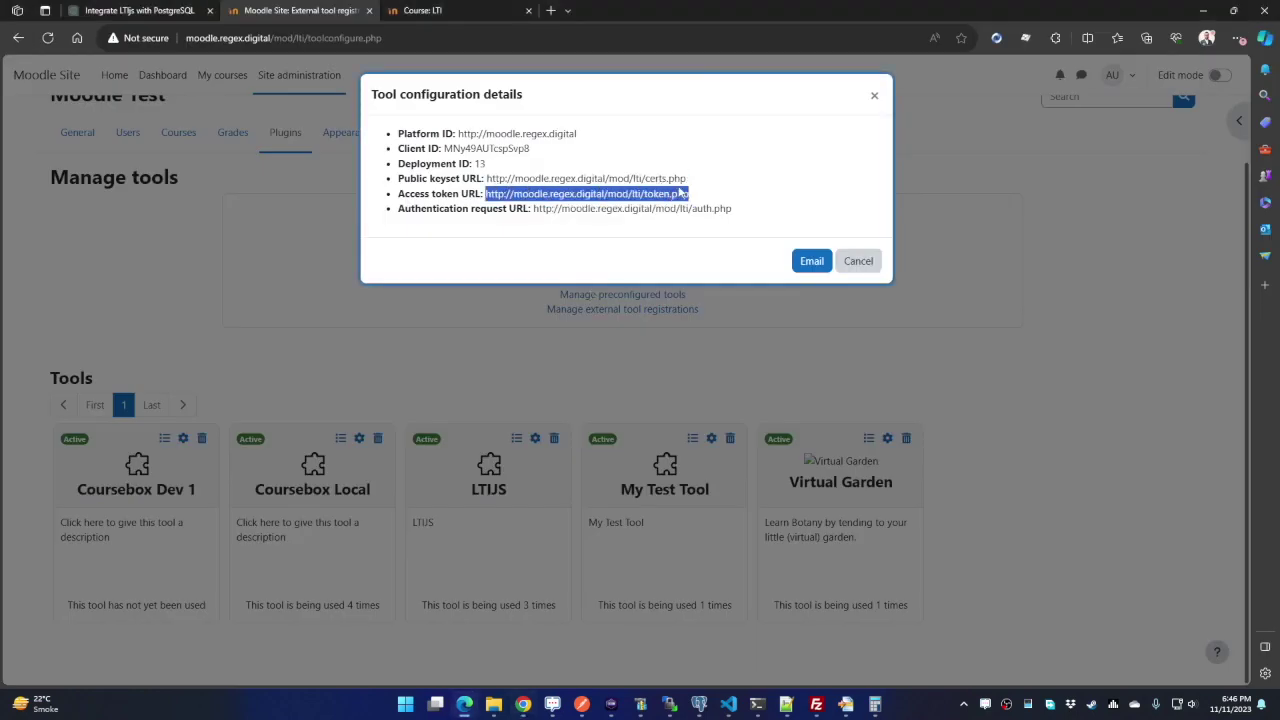
key(ctrl+c)
key(alt+Tab)
click(444, 443)
key(ctrl+v)
key(alt+Tab)
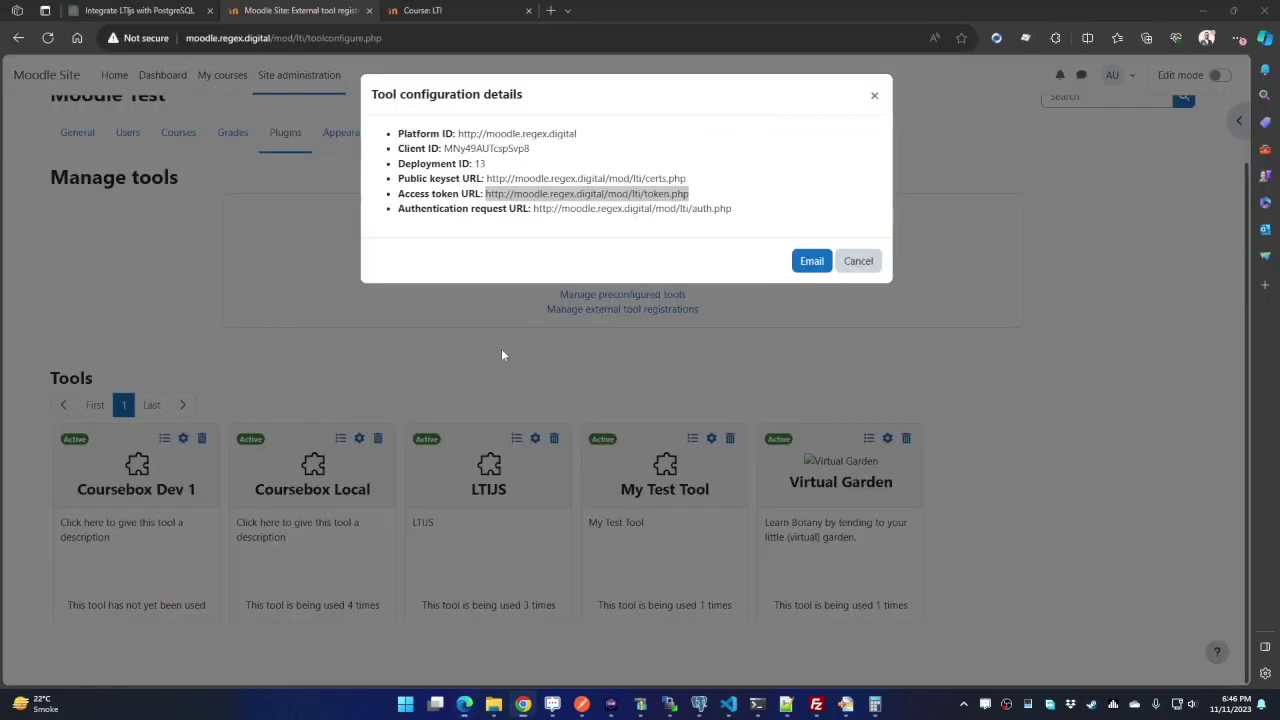
mouse_move(534, 208)
mouse_down()
mouse_move(733, 208)
mouse_move(534, 208)
mouse_up()
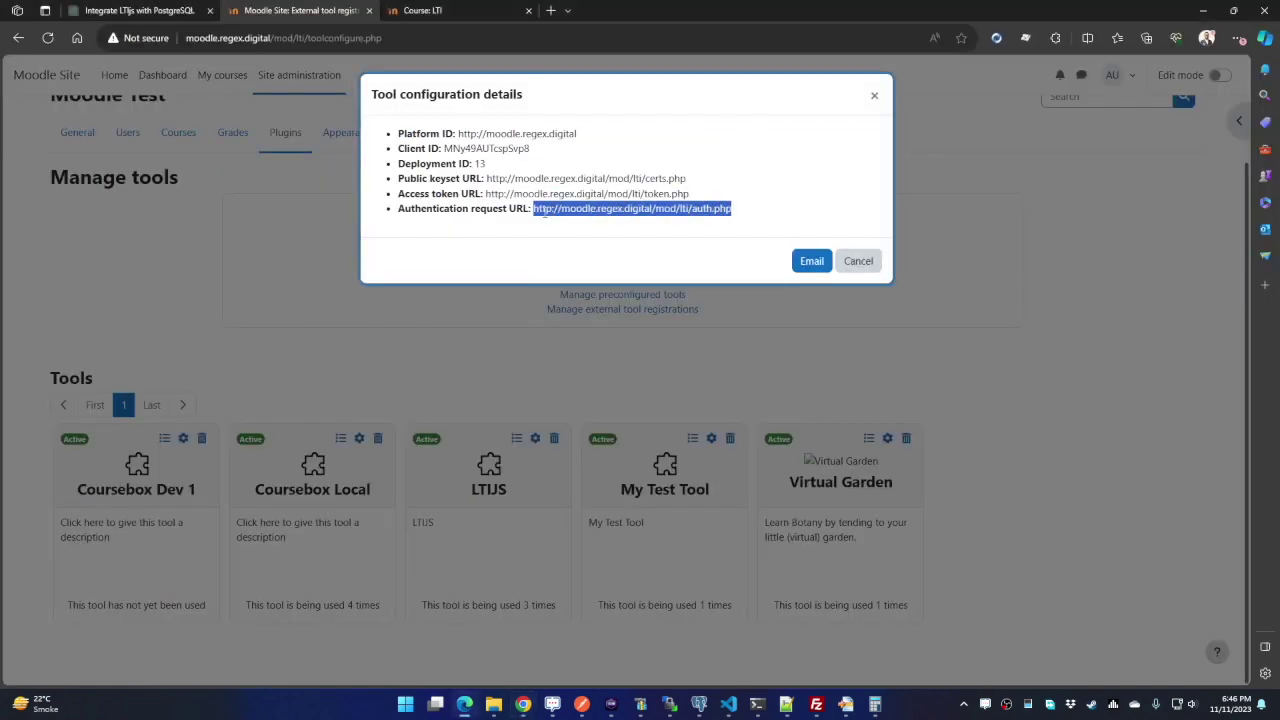
key(alt+Tab)
click(440, 391)
key(ctrl+v)
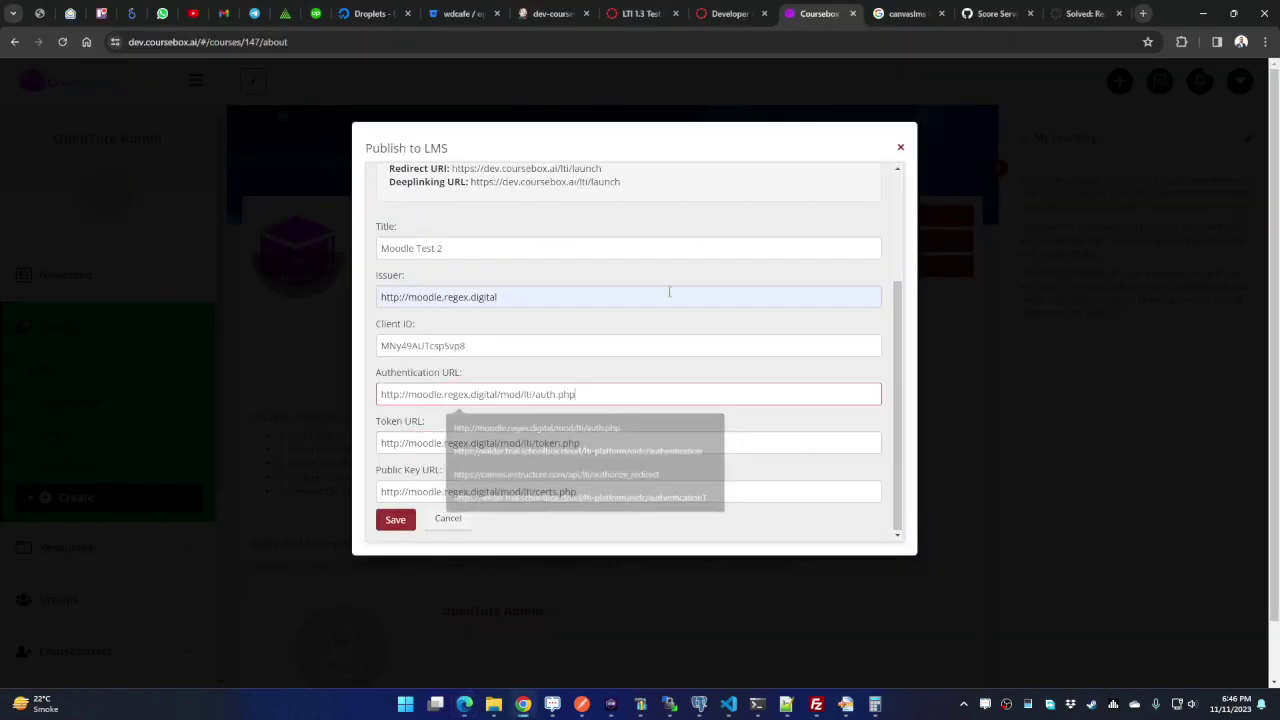
scroll(669, 330, up, 3)
scroll(669, 330, down, 3)
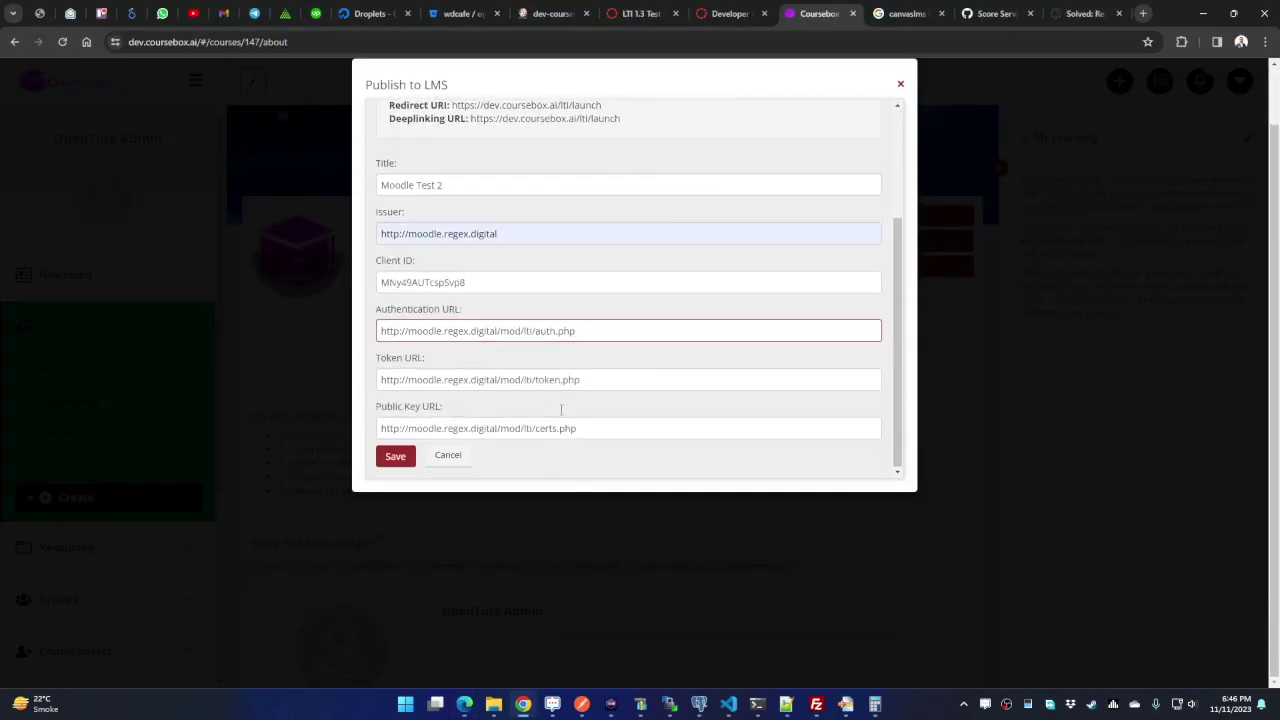
Step: Save the Moodle Test 2 integration and return to Moodle
click(400, 456)
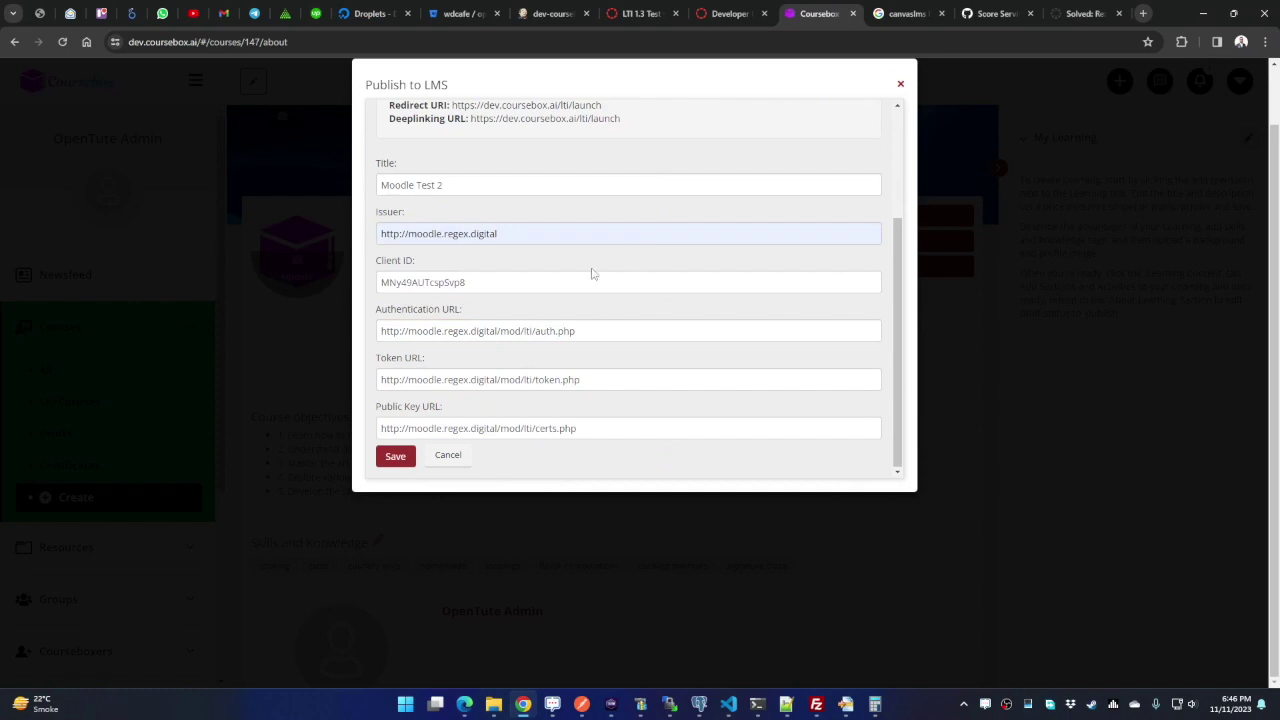
click(404, 466)
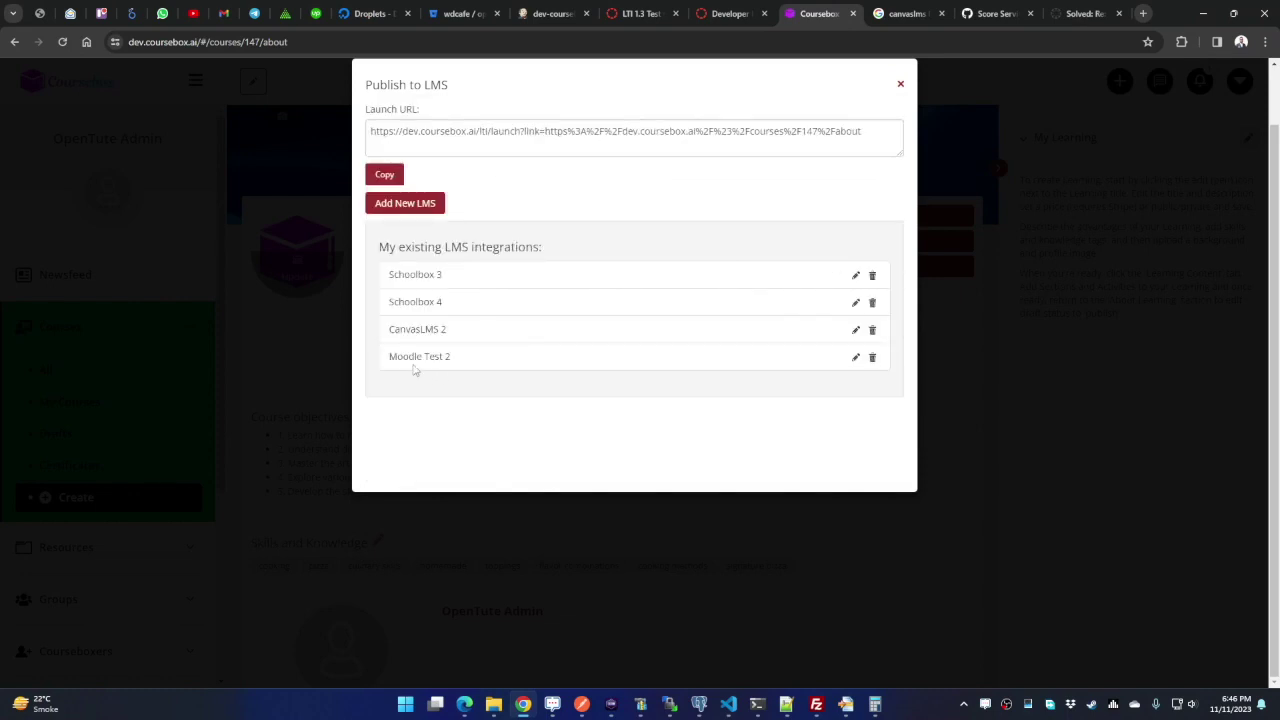
click(464, 704)
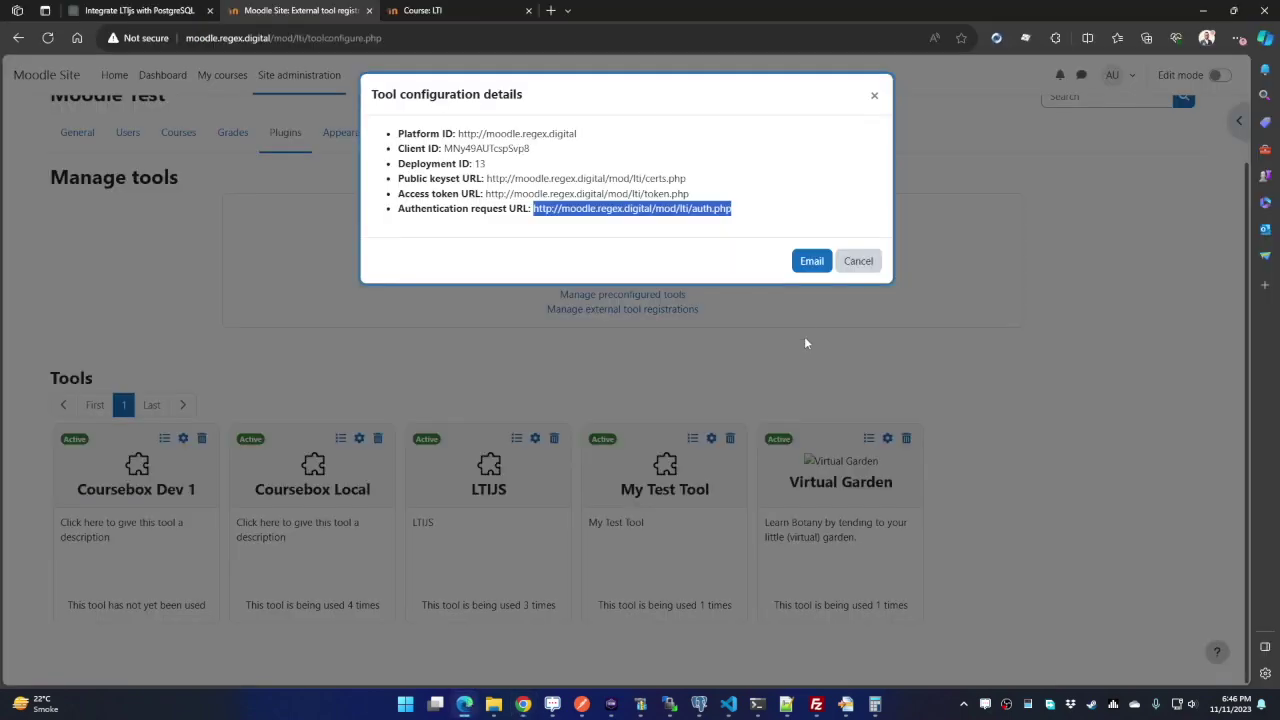
Step: Close the tool details, open the LTI course and turn on Edit mode
click(874, 95)
click(423, 10)
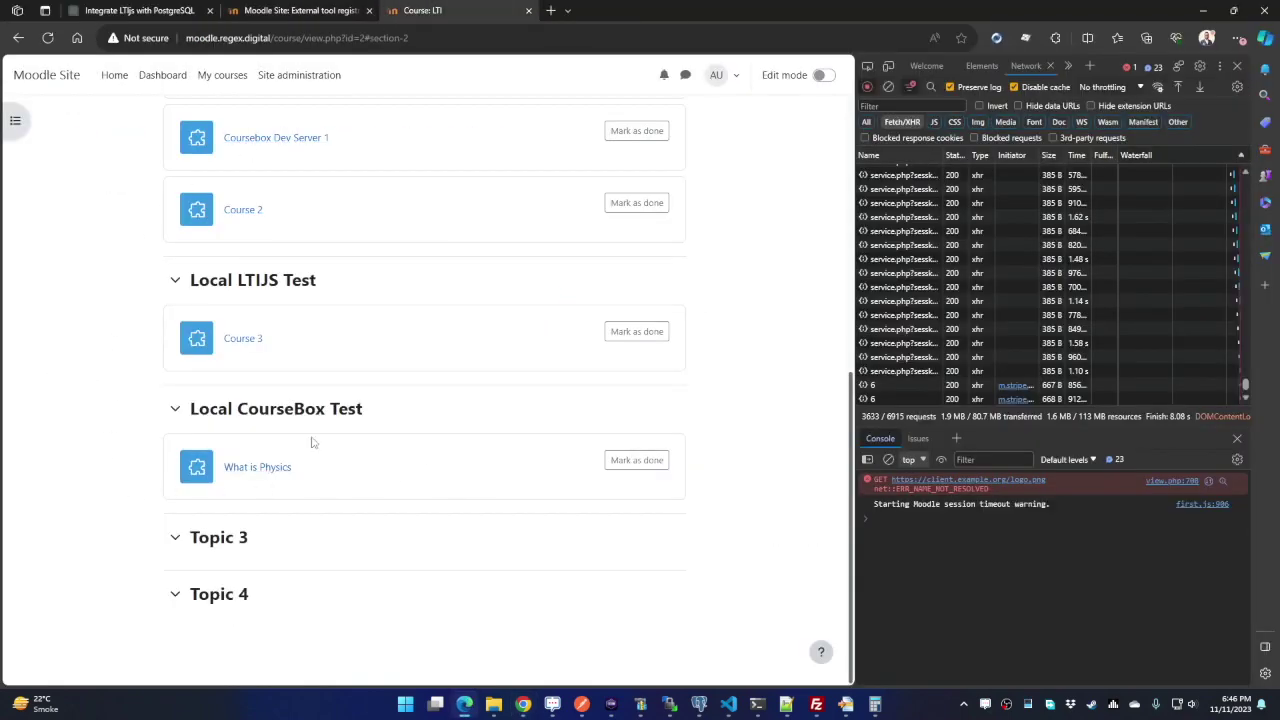
click(824, 75)
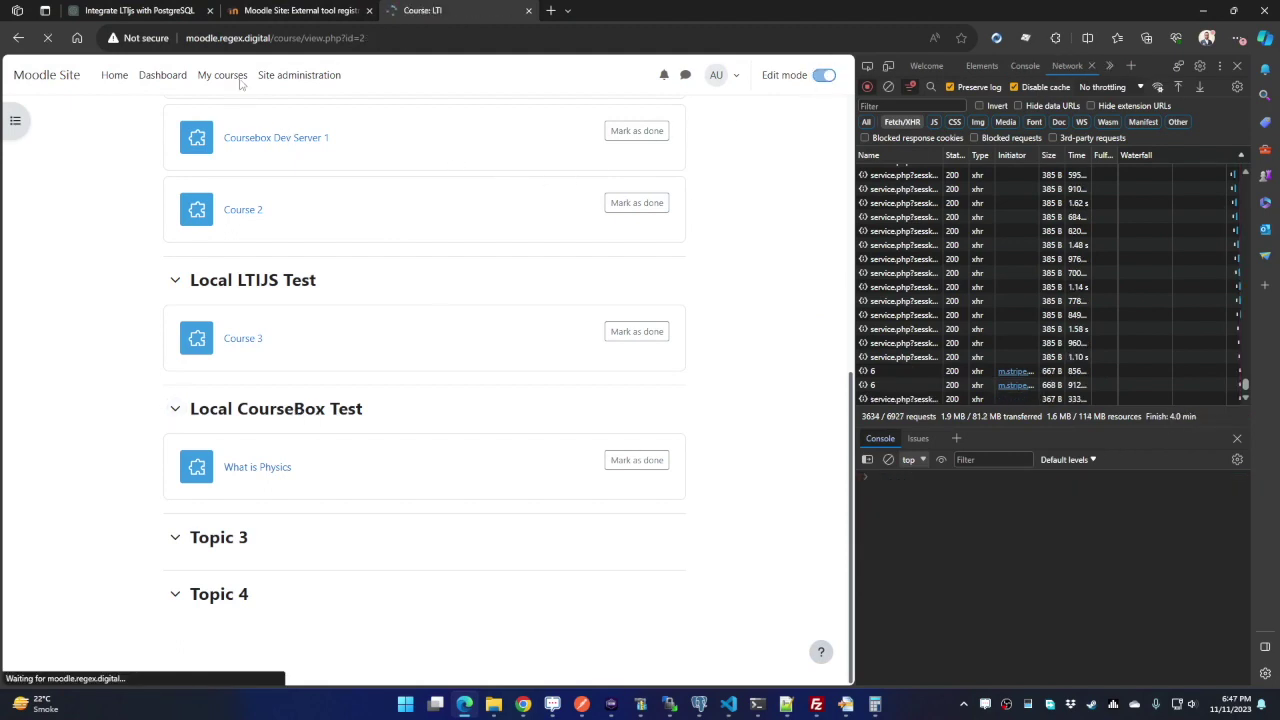
Step: Add an External tool activity to the Local CourseBox Test section
scroll(377, 364, down, 3)
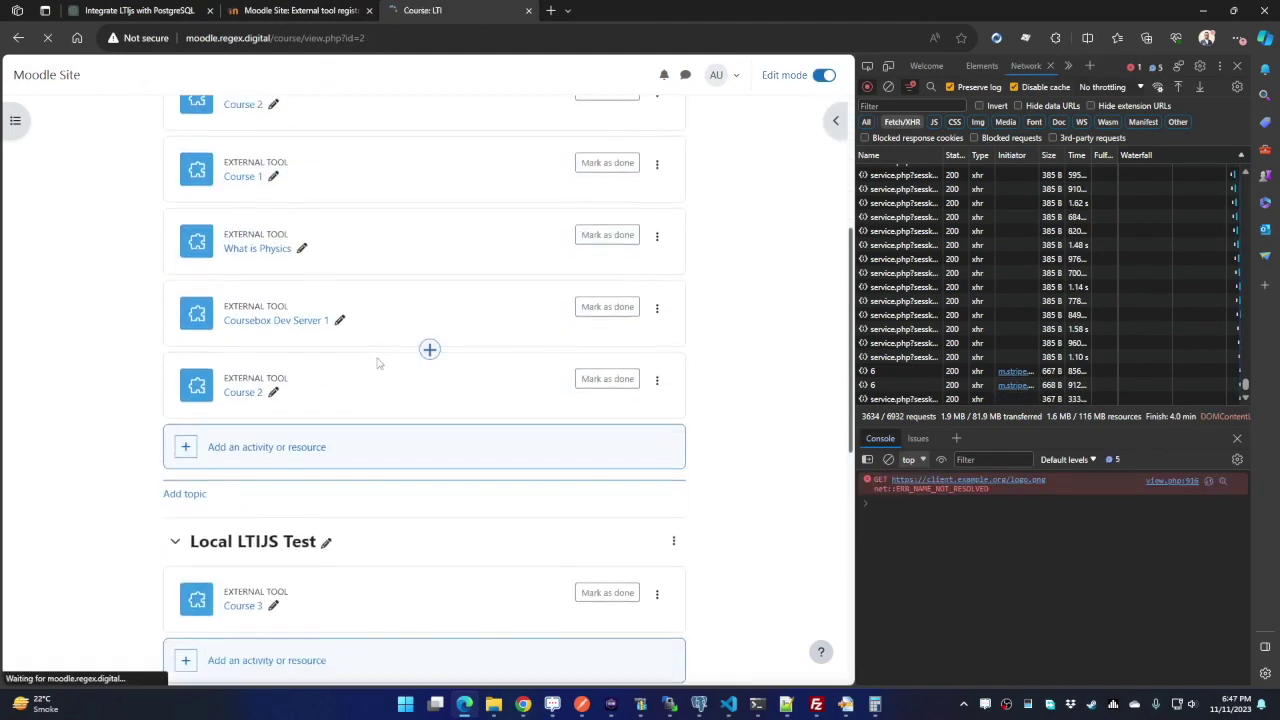
scroll(300, 350, down, 3)
click(242, 510)
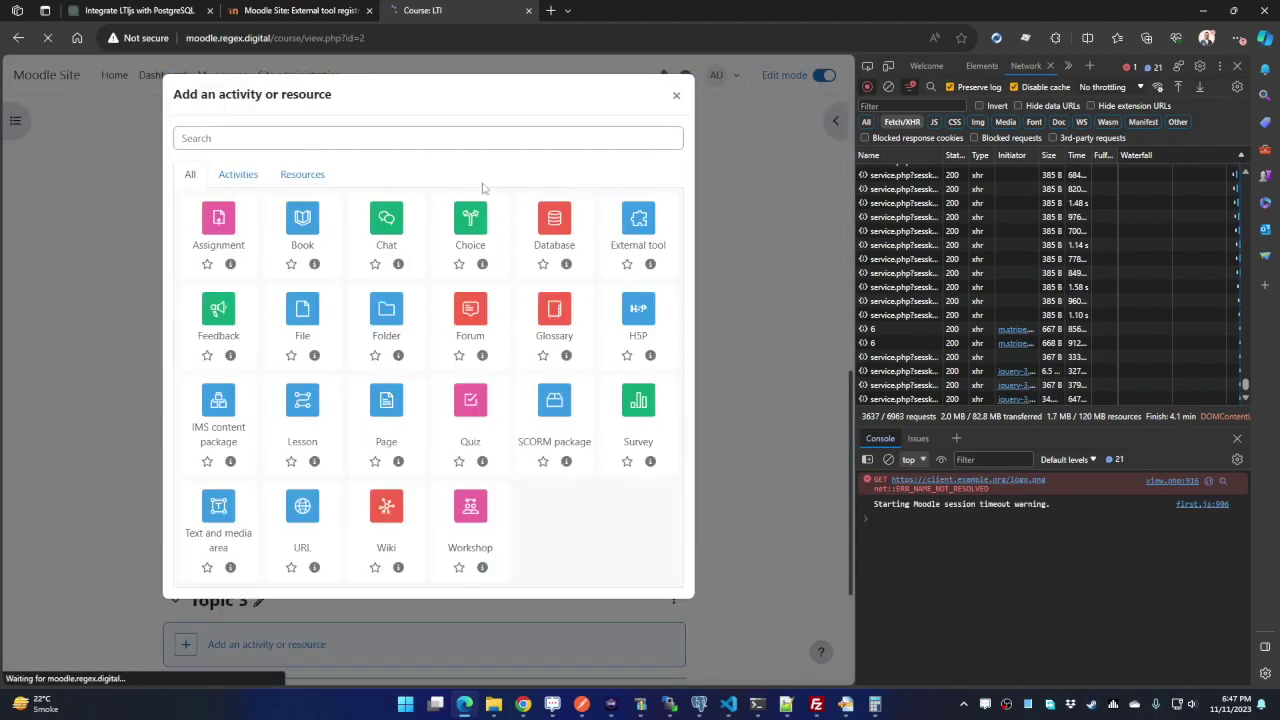
click(421, 132)
text(e)
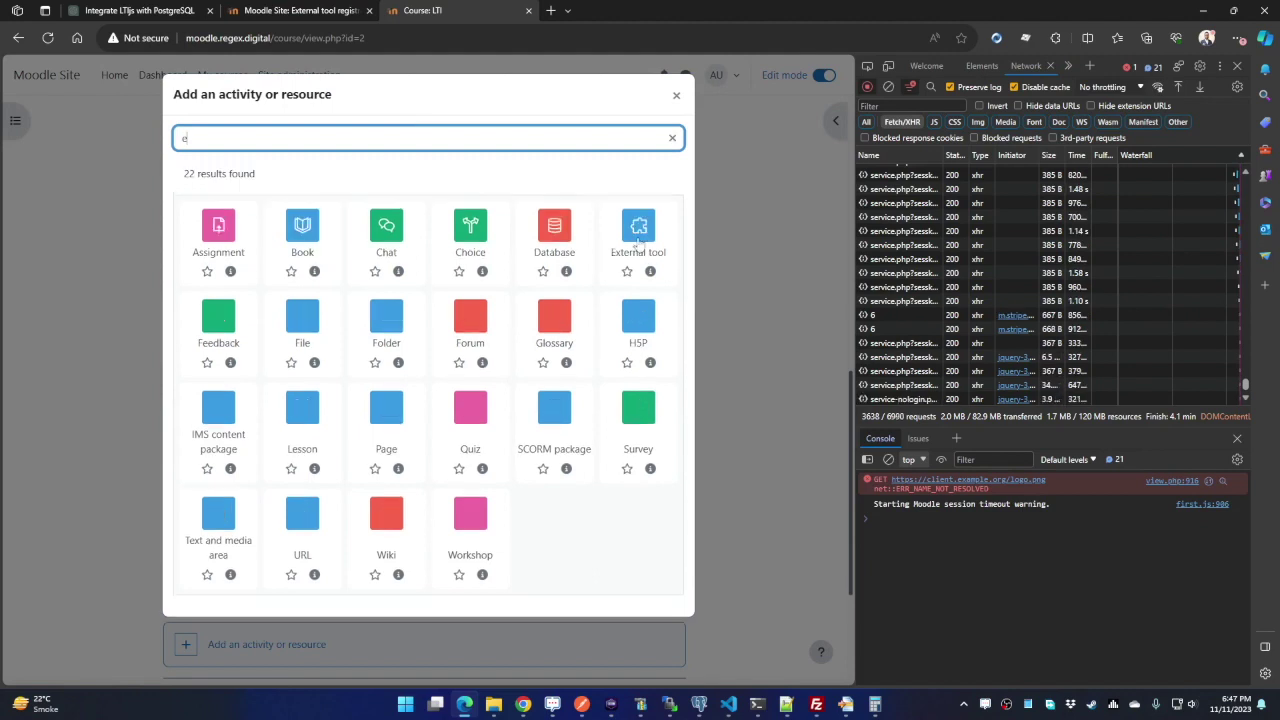
click(660, 220)
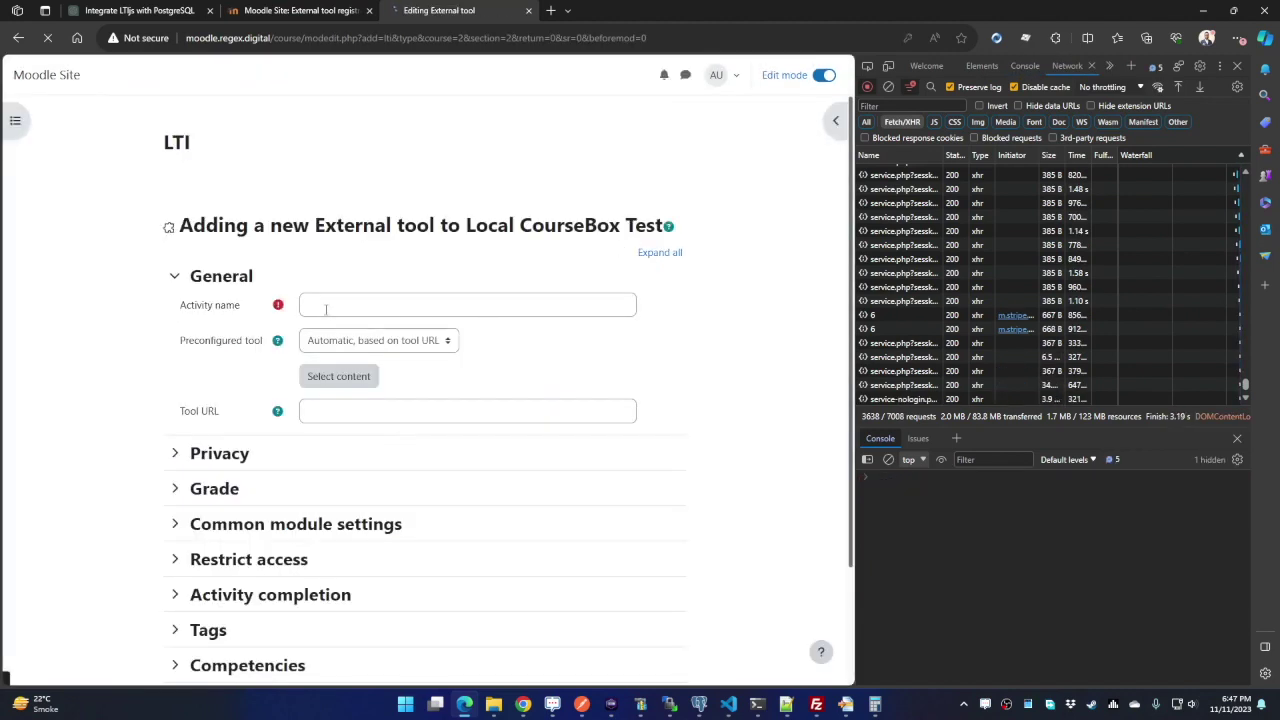
Step: Choose Coursebox Dev 1 as the preconfigured tool, then close DevTools and the stalled content picker
click(361, 357)
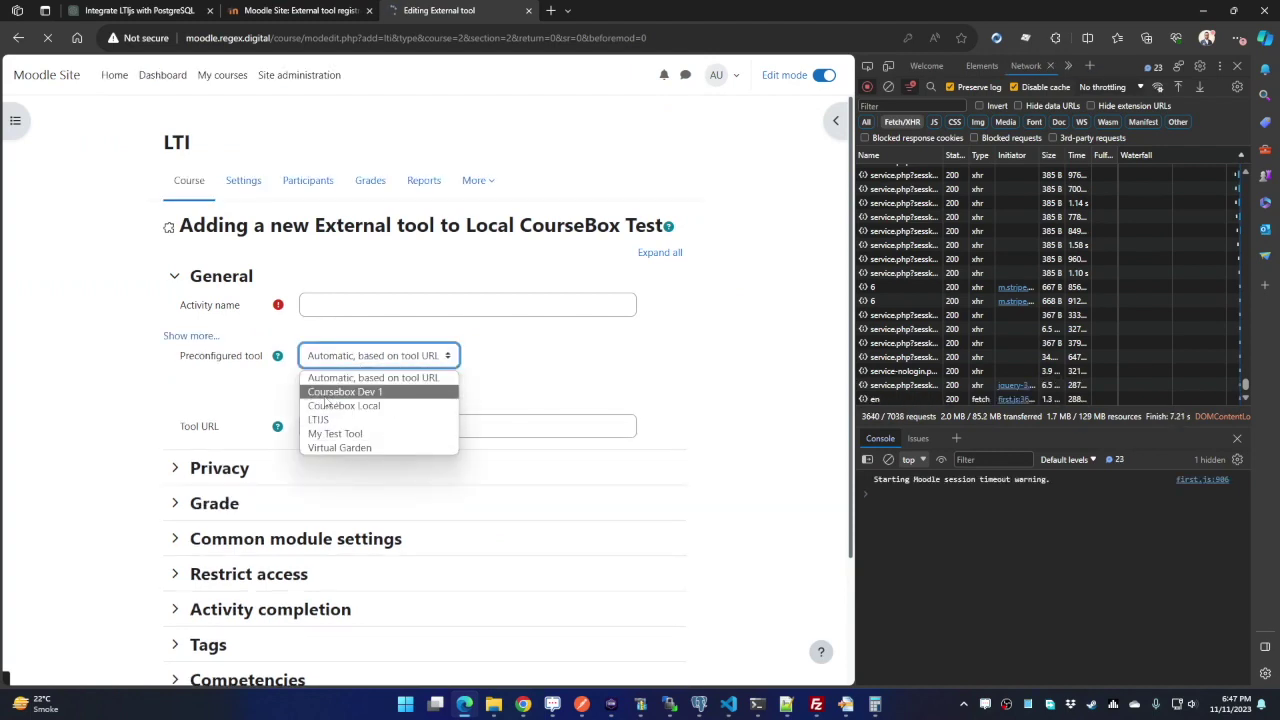
click(351, 395)
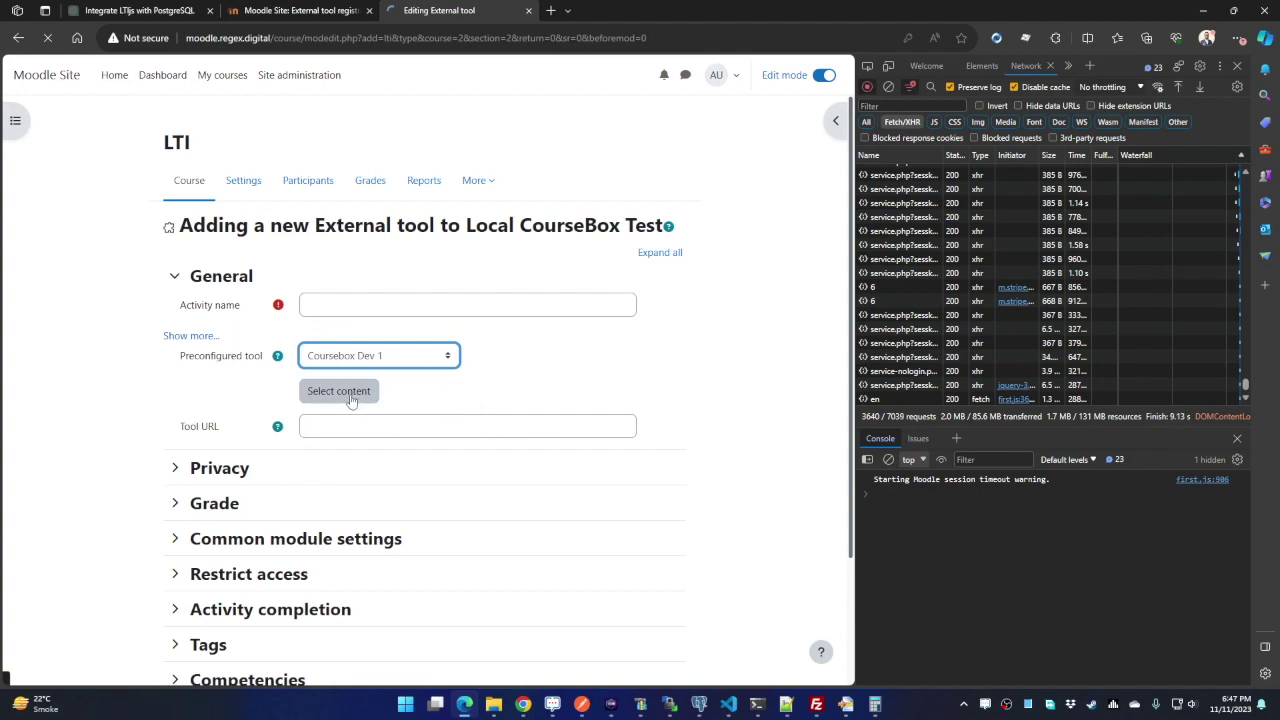
click(350, 395)
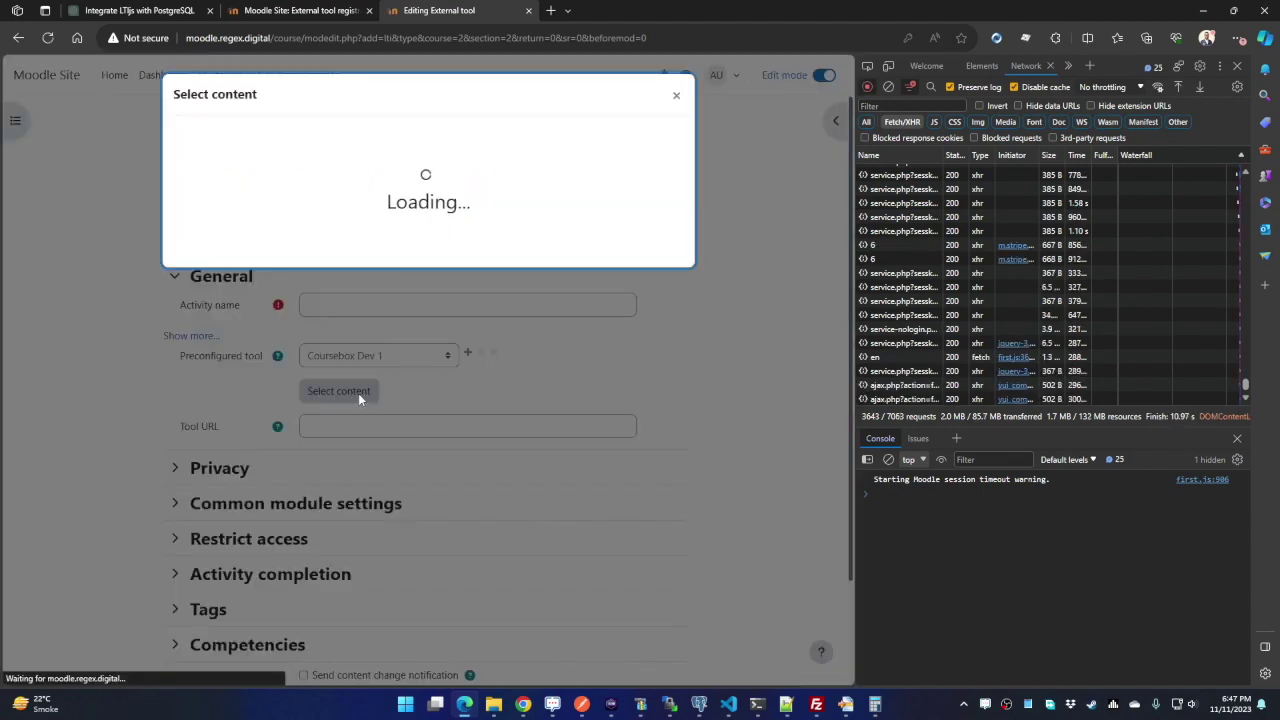
click(889, 87)
click(1237, 66)
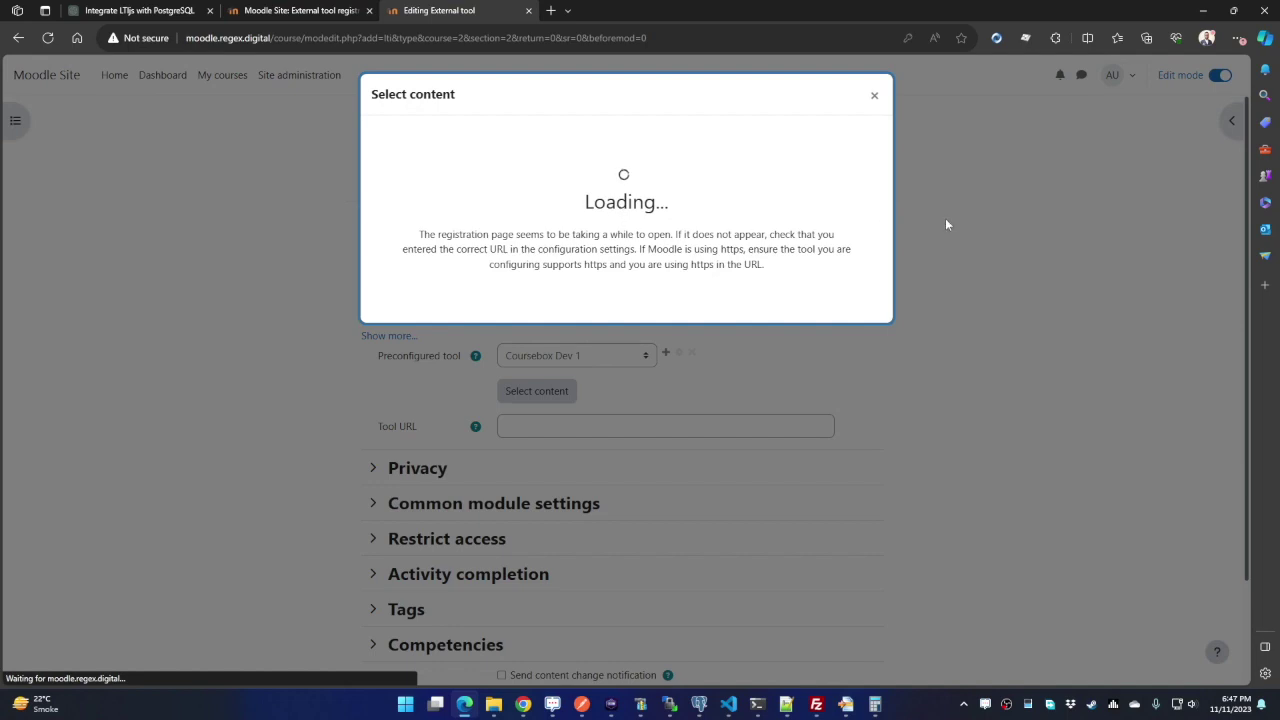
click(874, 96)
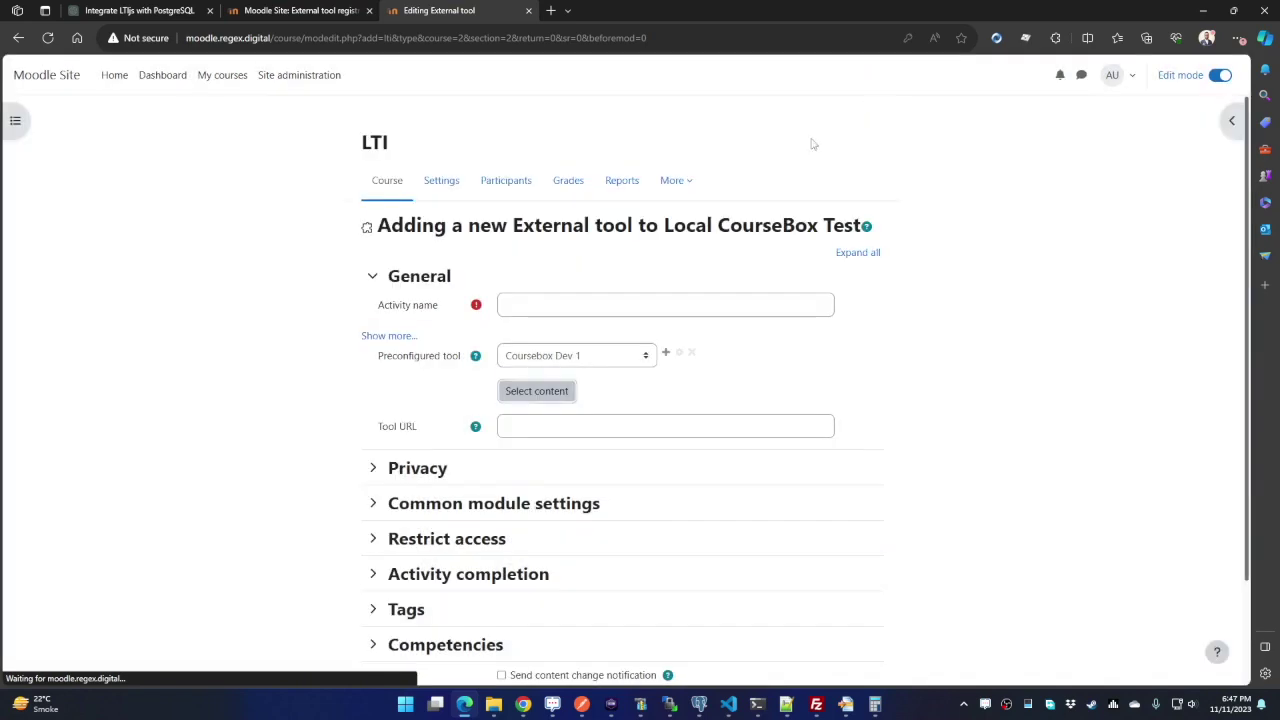
Step: Reload the External tool form, pick Coursebox Dev 1 again, and launch Select content
click(47, 37)
click(702, 114)
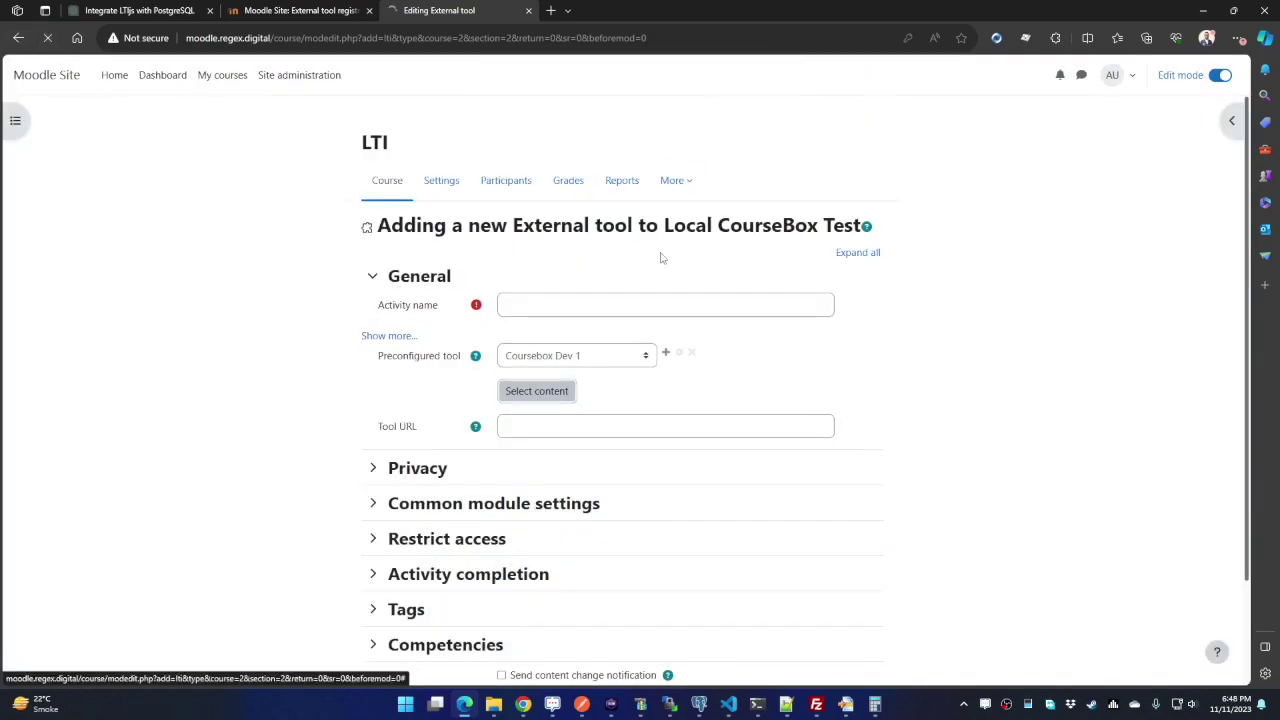
click(566, 352)
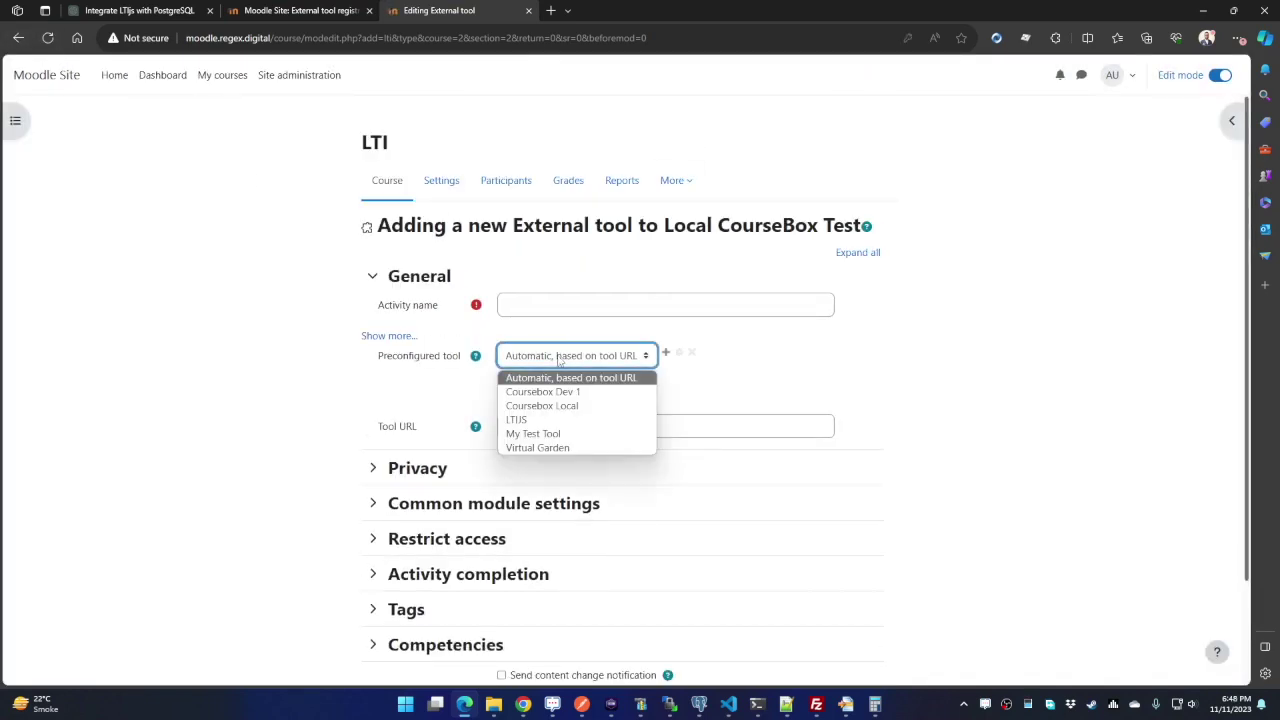
click(578, 395)
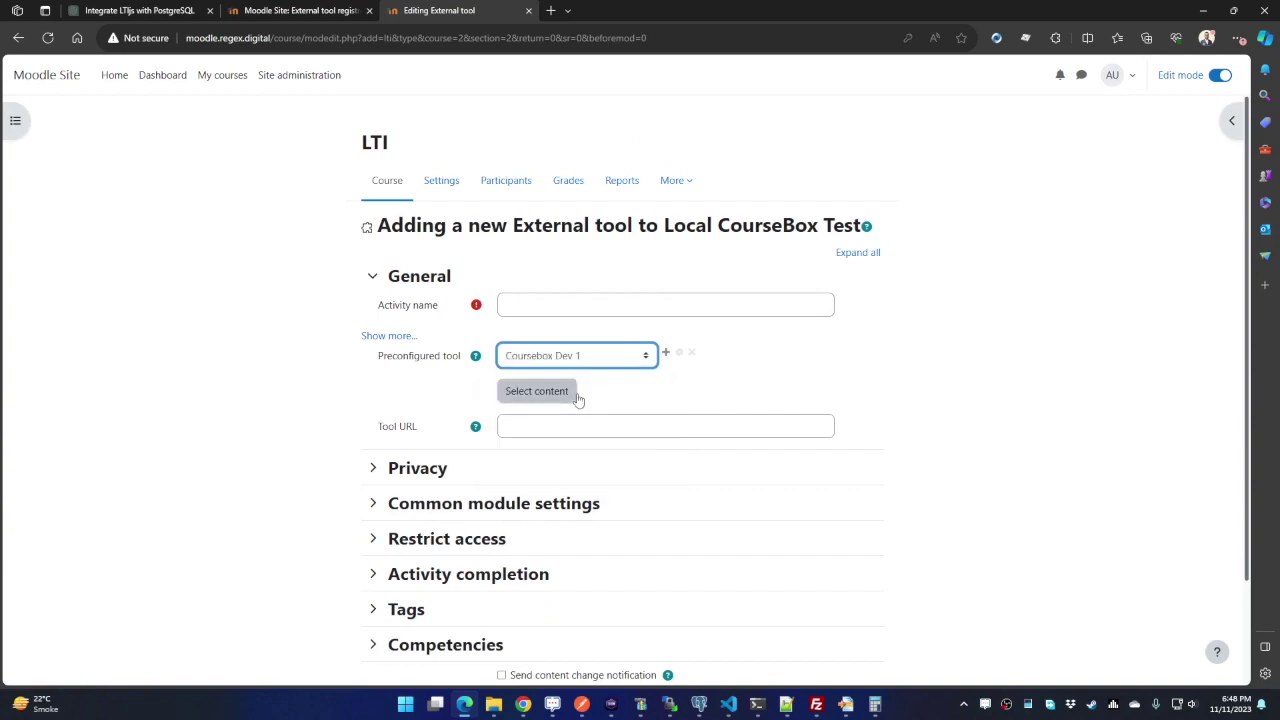
click(536, 392)
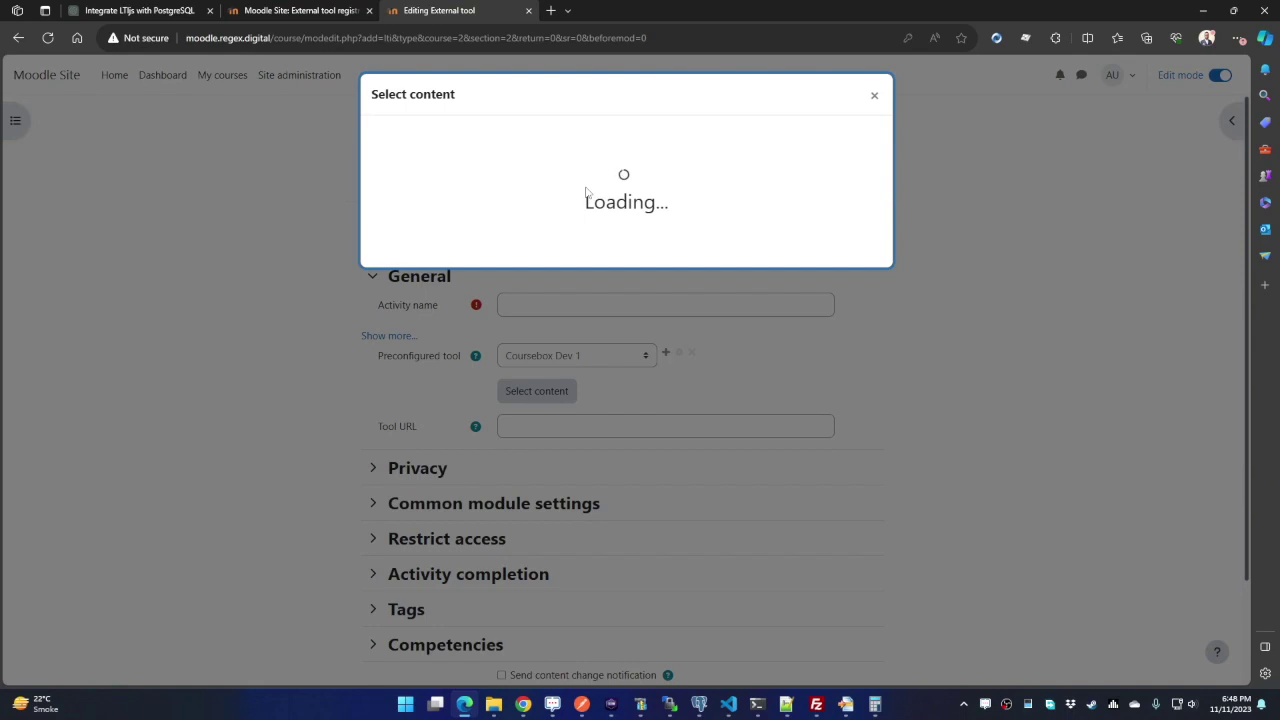
Step: Open DevTools and filter Network requests to Doc only
key(F12)
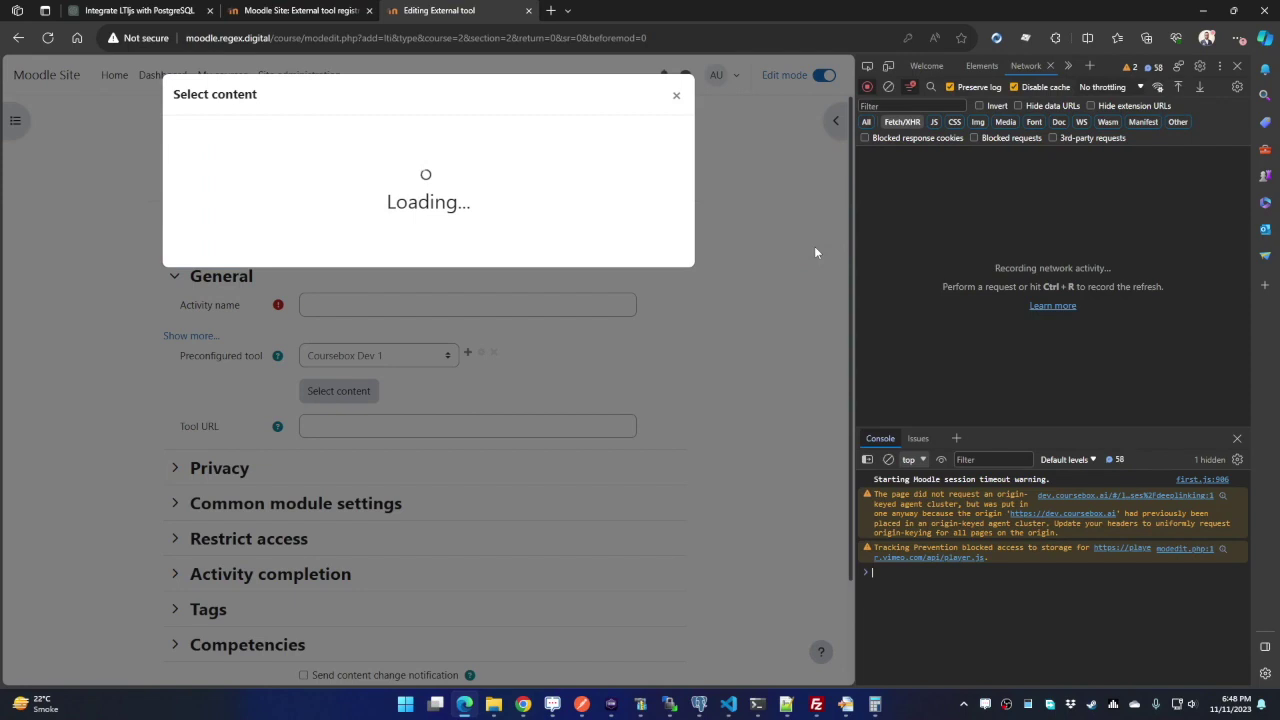
click(866, 122)
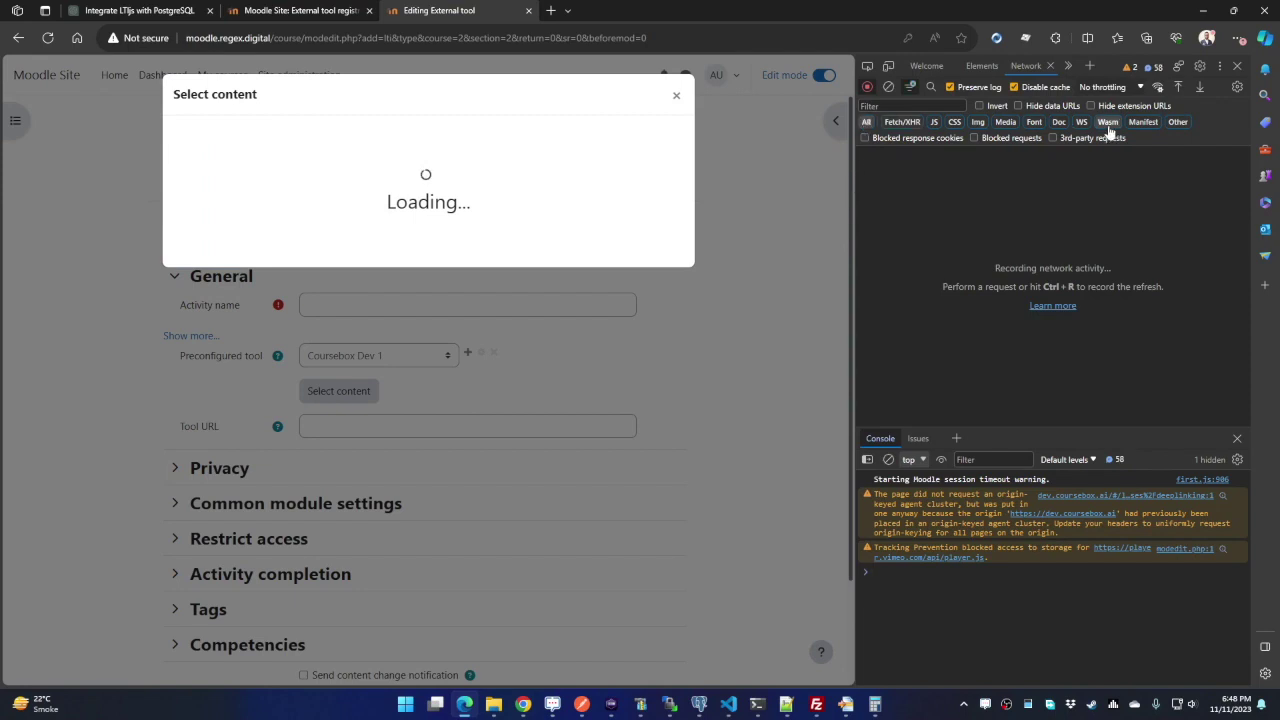
click(1058, 123)
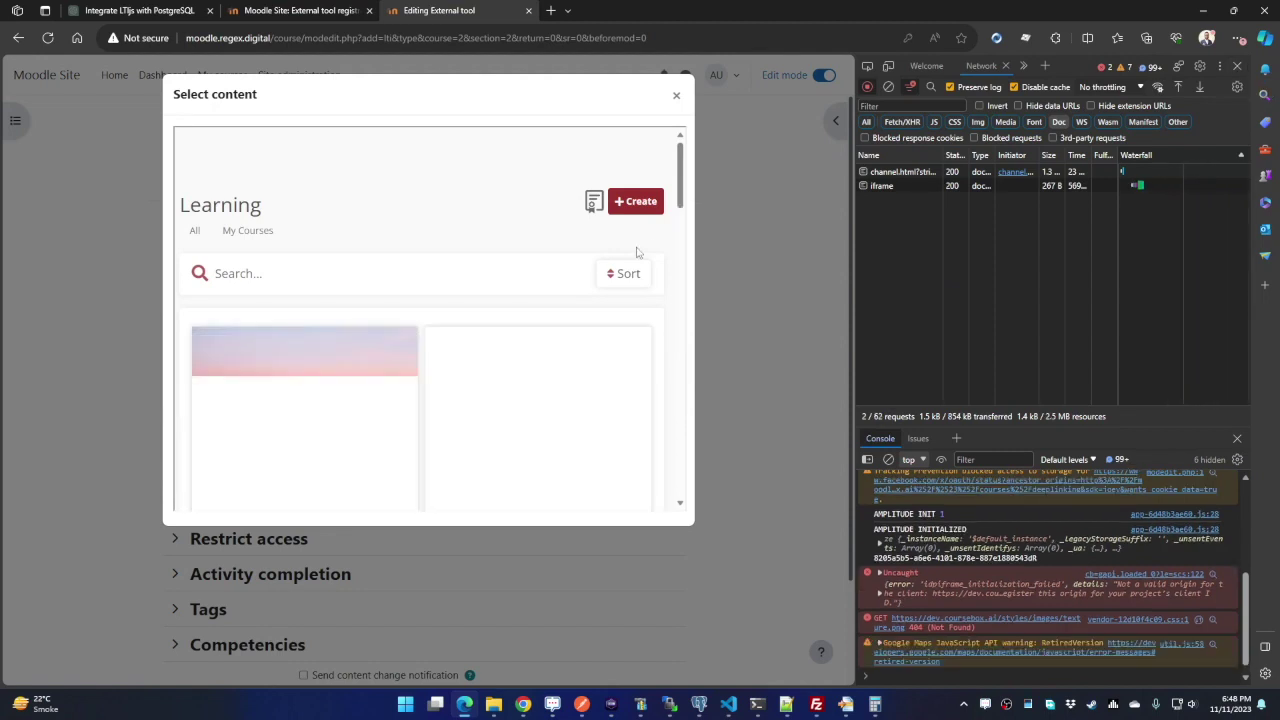
Step: Untick Disable cache, close DevTools, and pick Cooking Pizza 101 from the course library
scroll(583, 263, down, 5)
scroll(419, 330, down, 3)
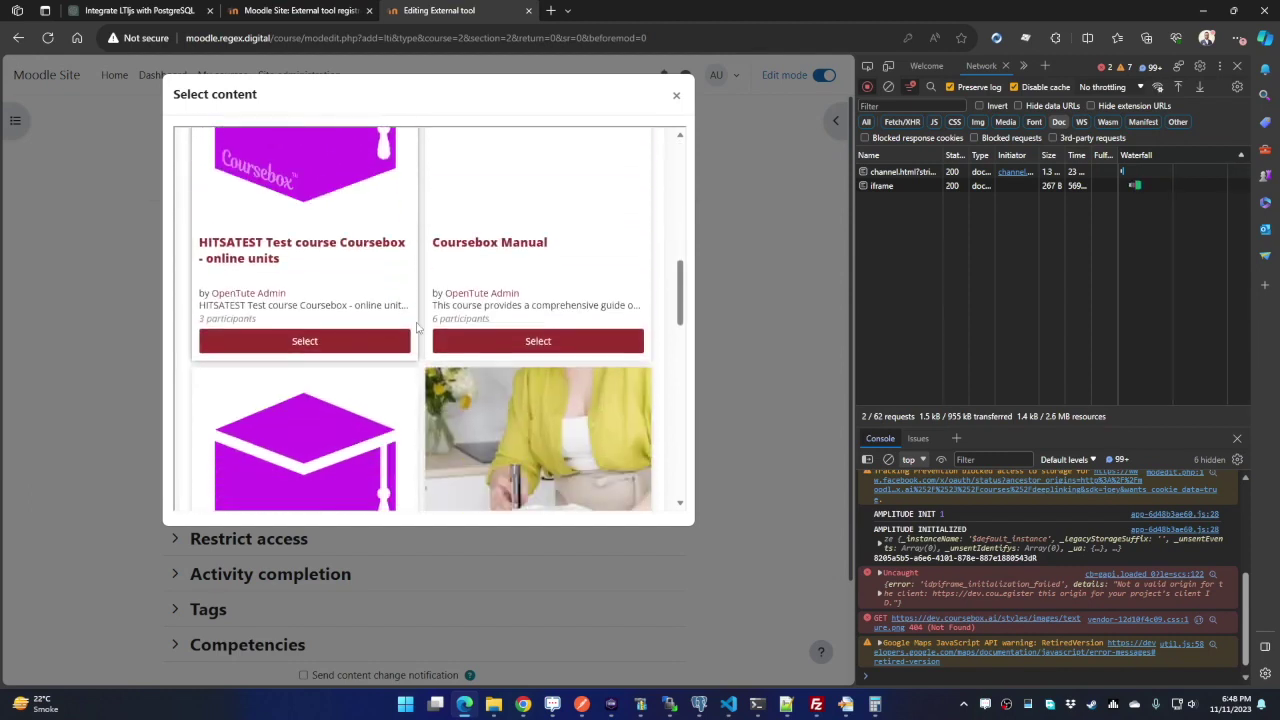
scroll(250, 240, down, 4)
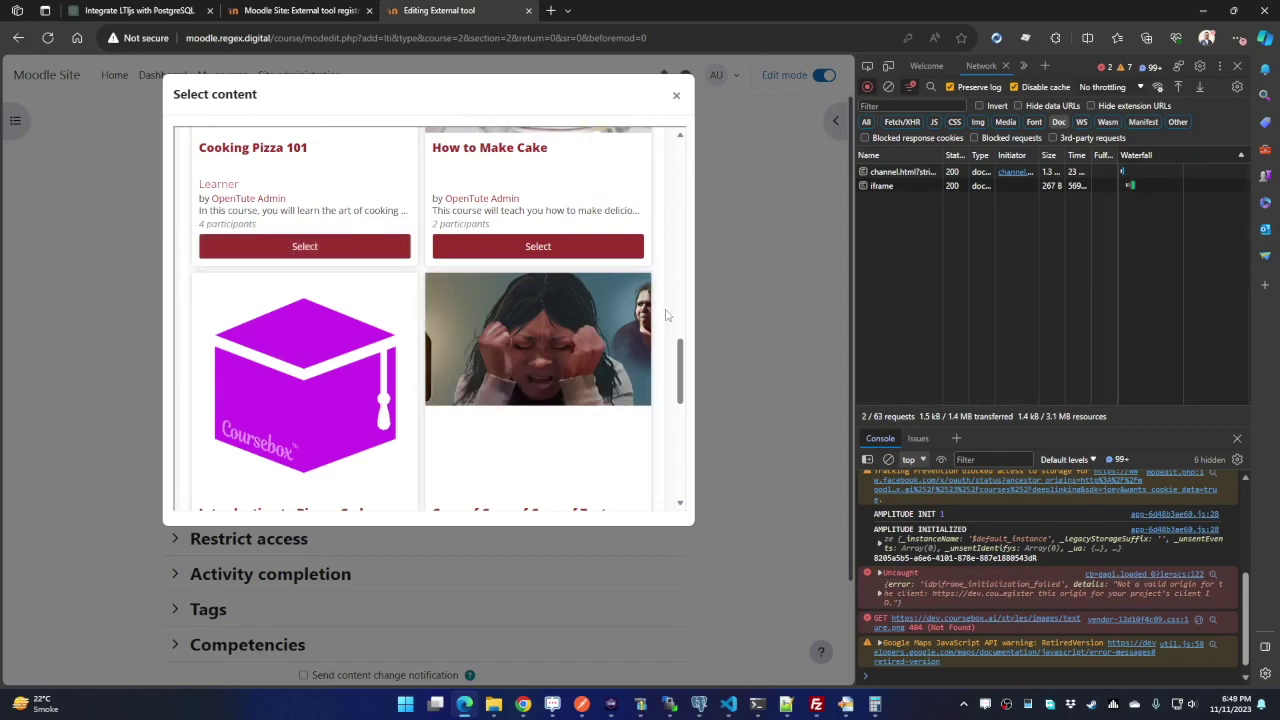
scroll(667, 316, down, 5)
scroll(667, 316, up, 5)
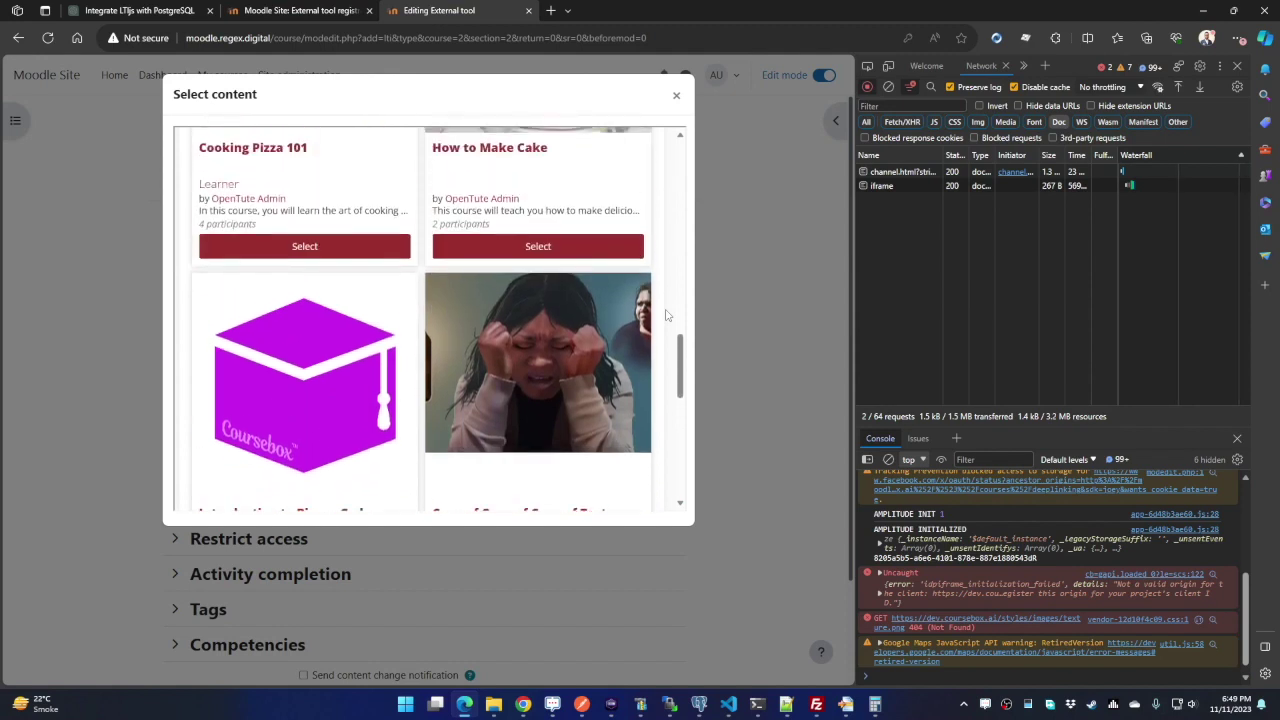
scroll(667, 316, up, 1)
click(1014, 87)
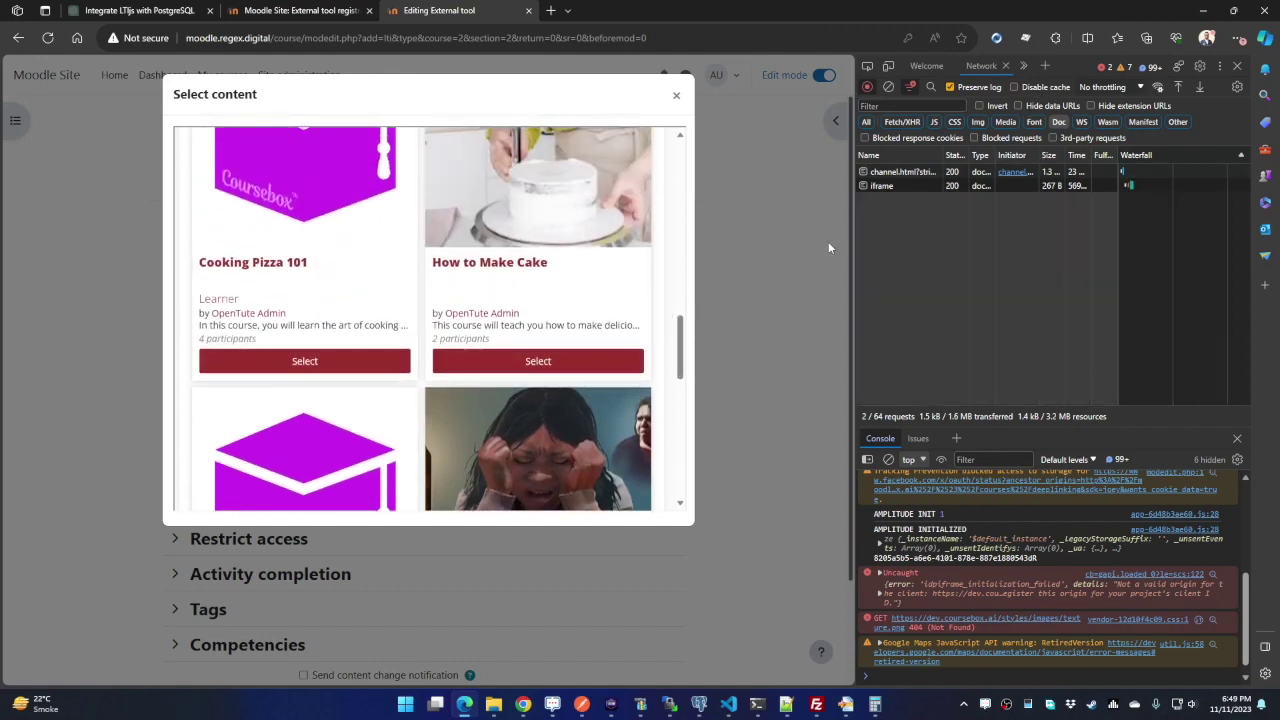
click(1240, 66)
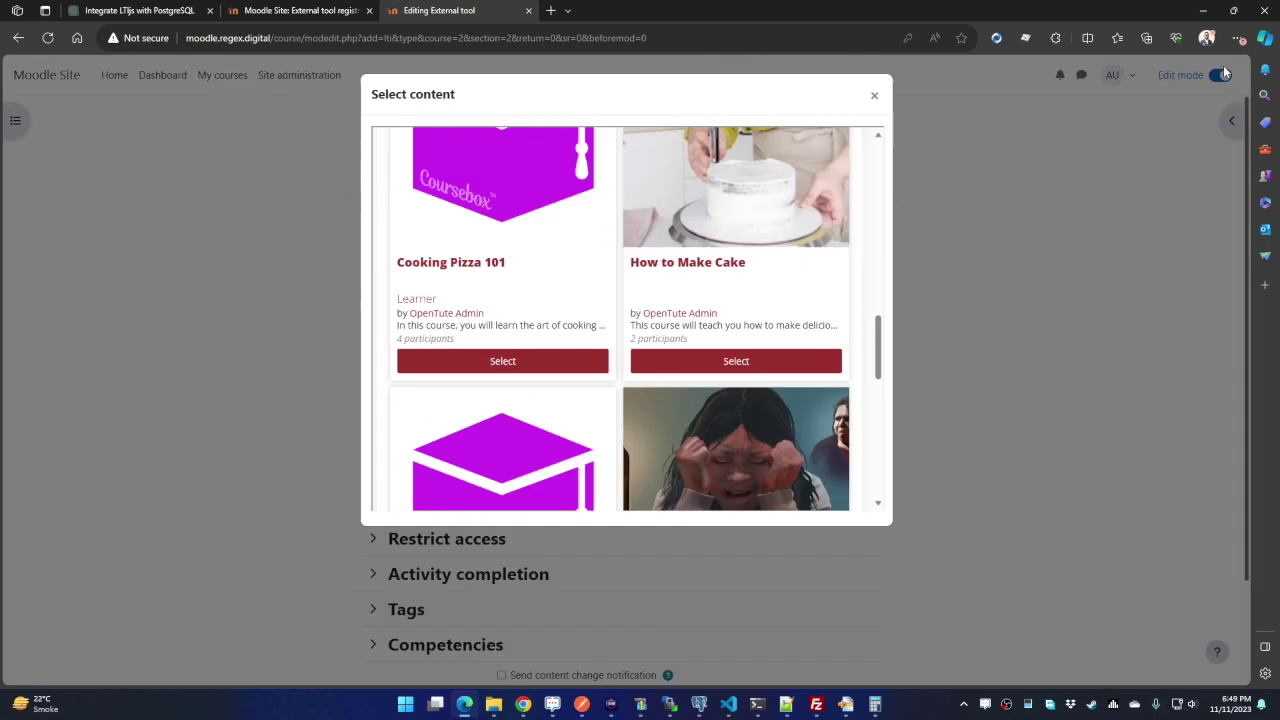
click(503, 361)
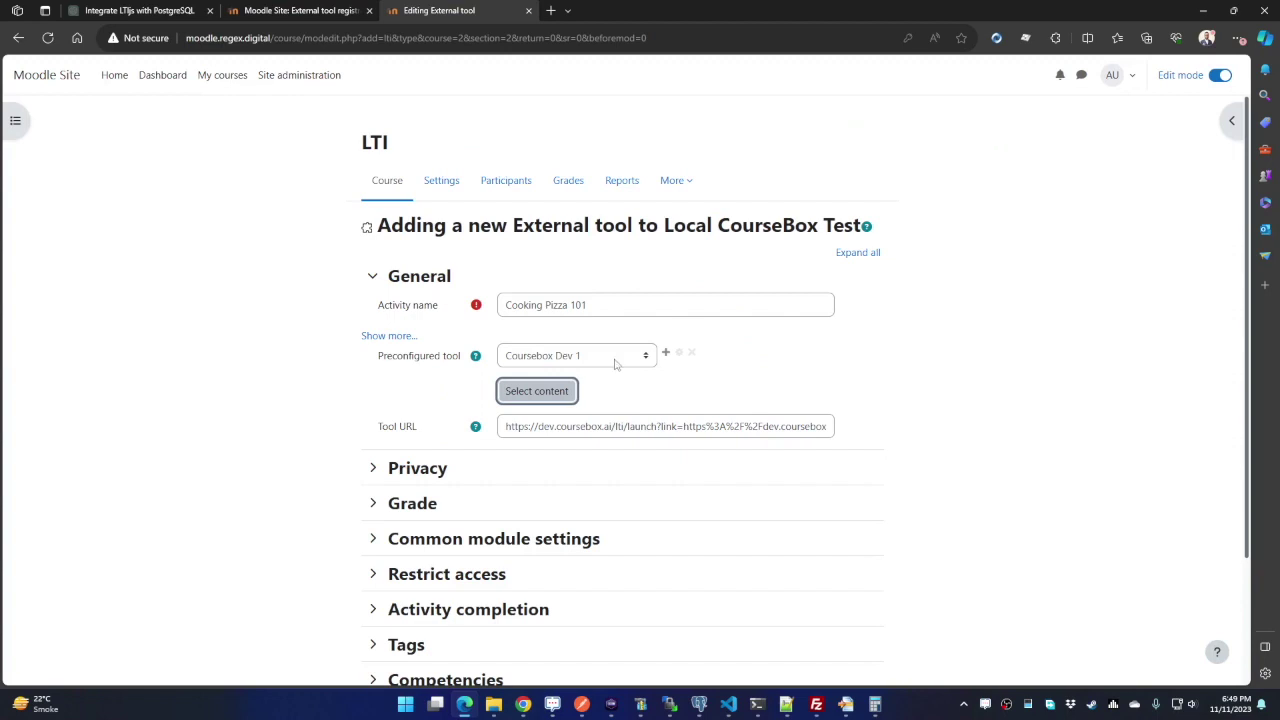
Step: Compare Moodle's filled-in Tool URL with the Launch URL in Coursebox's Publish to LMS dialog
drag(535, 432, 923, 444)
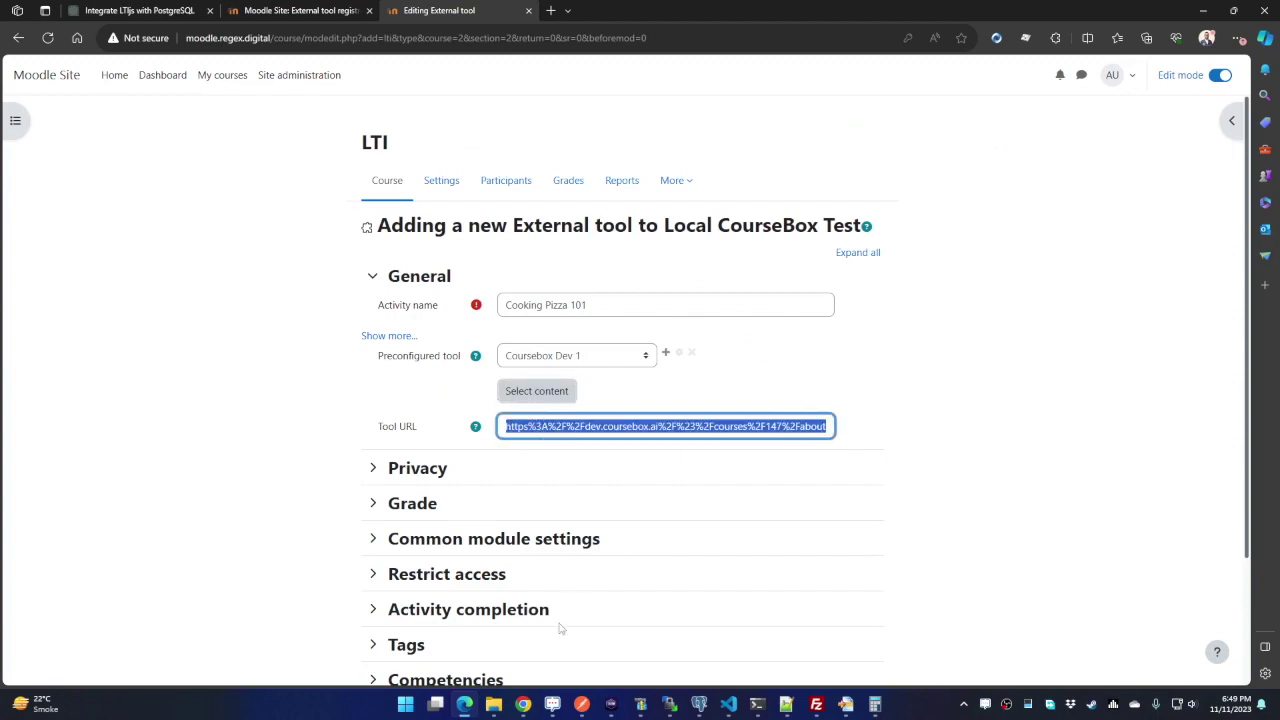
click(522, 703)
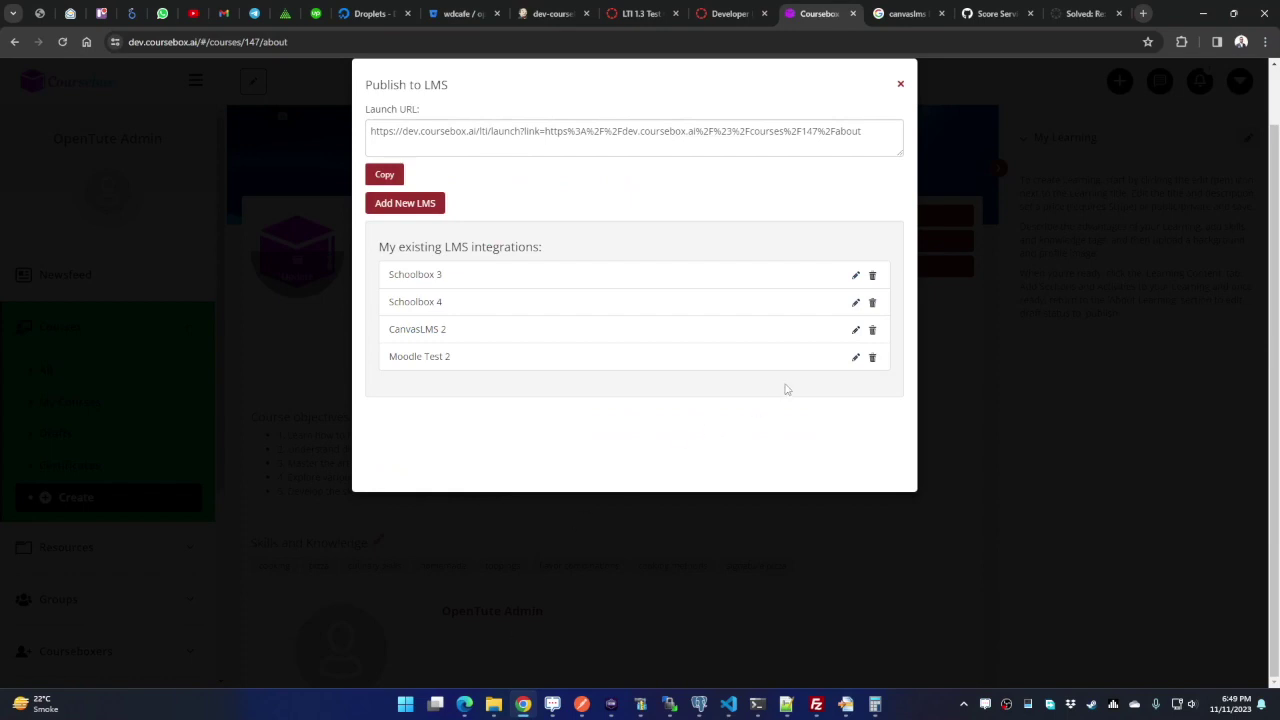
click(817, 130)
key(ctrl+a)
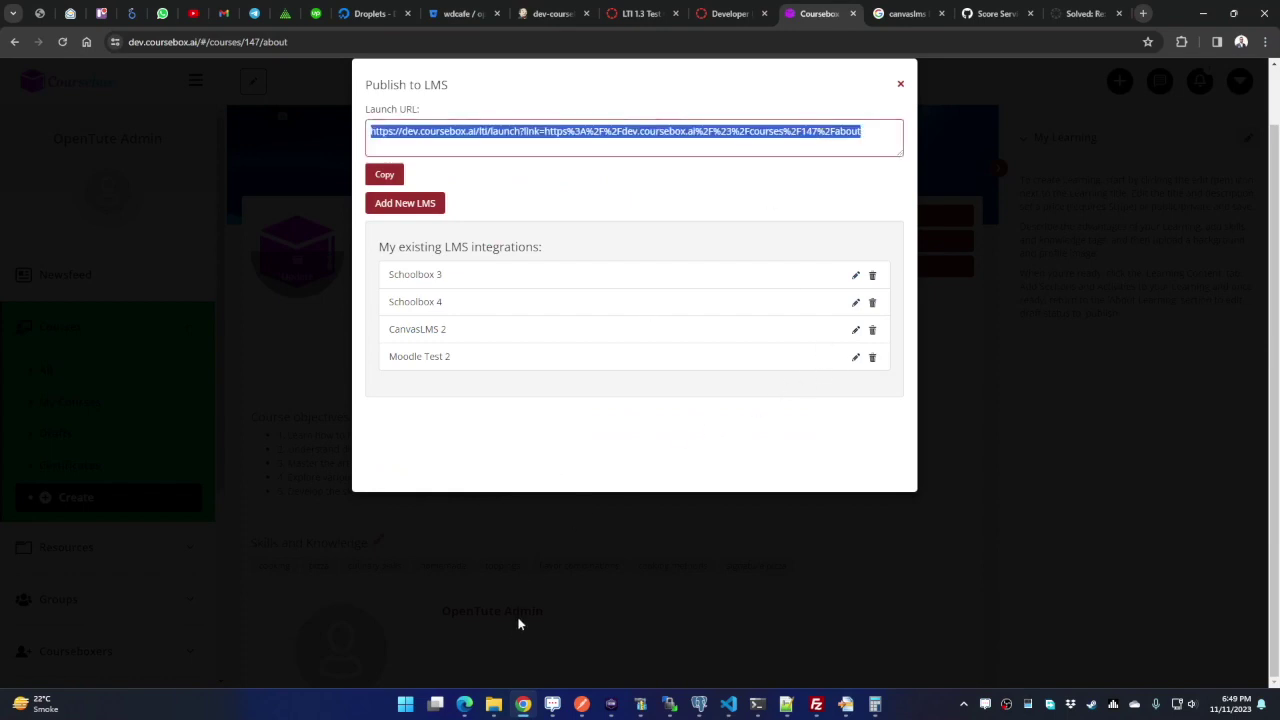
click(465, 704)
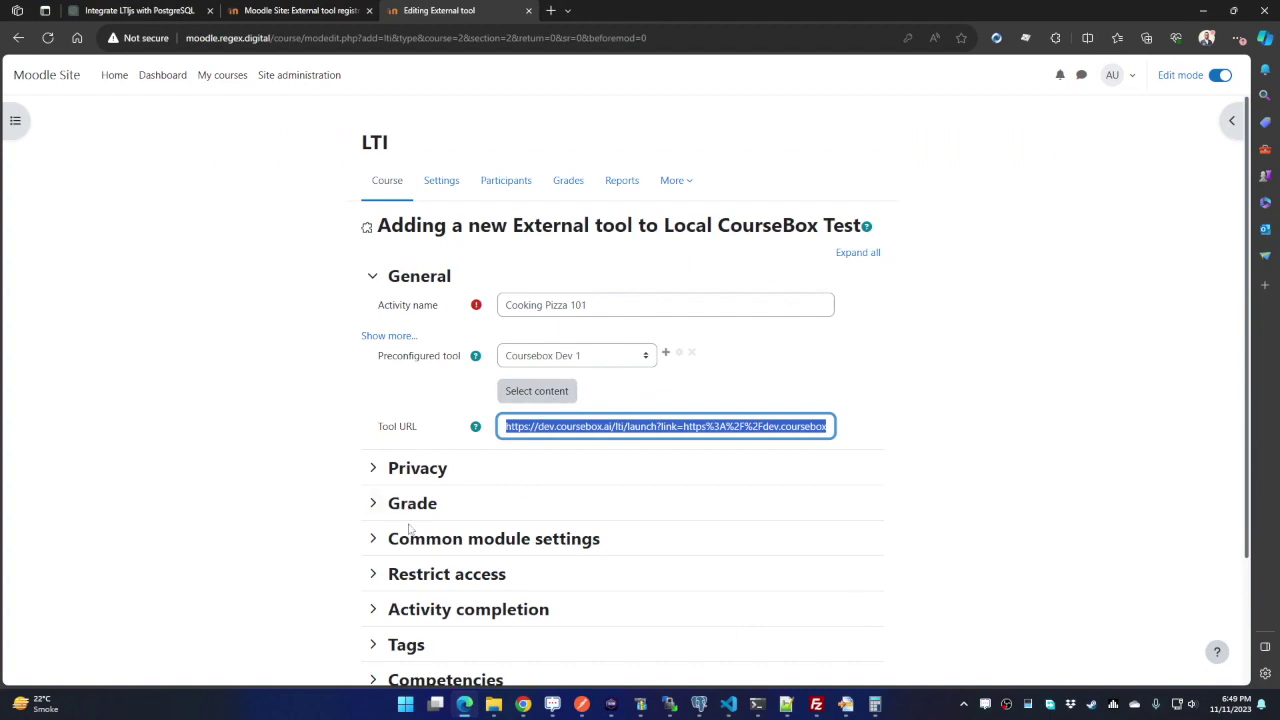
Step: Keep the grade type as Point and enter a grade to pass of 60
click(372, 502)
scroll(577, 375, down, 4)
click(563, 201)
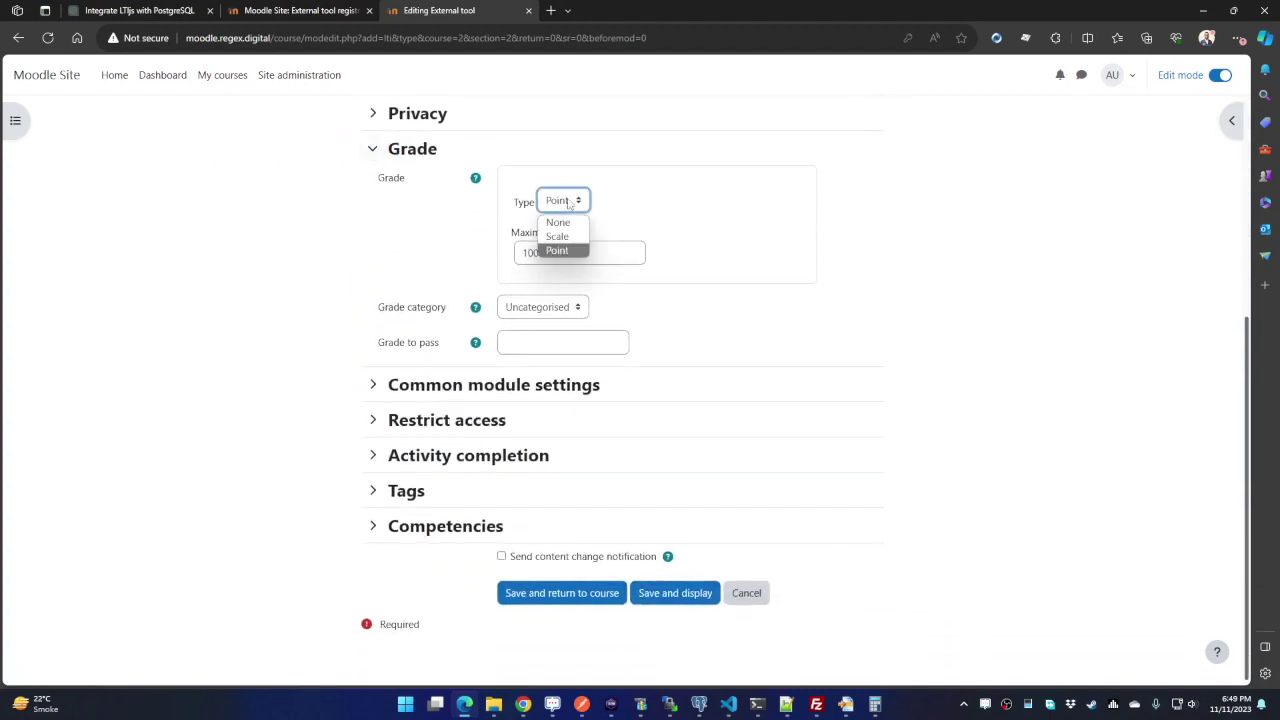
click(568, 202)
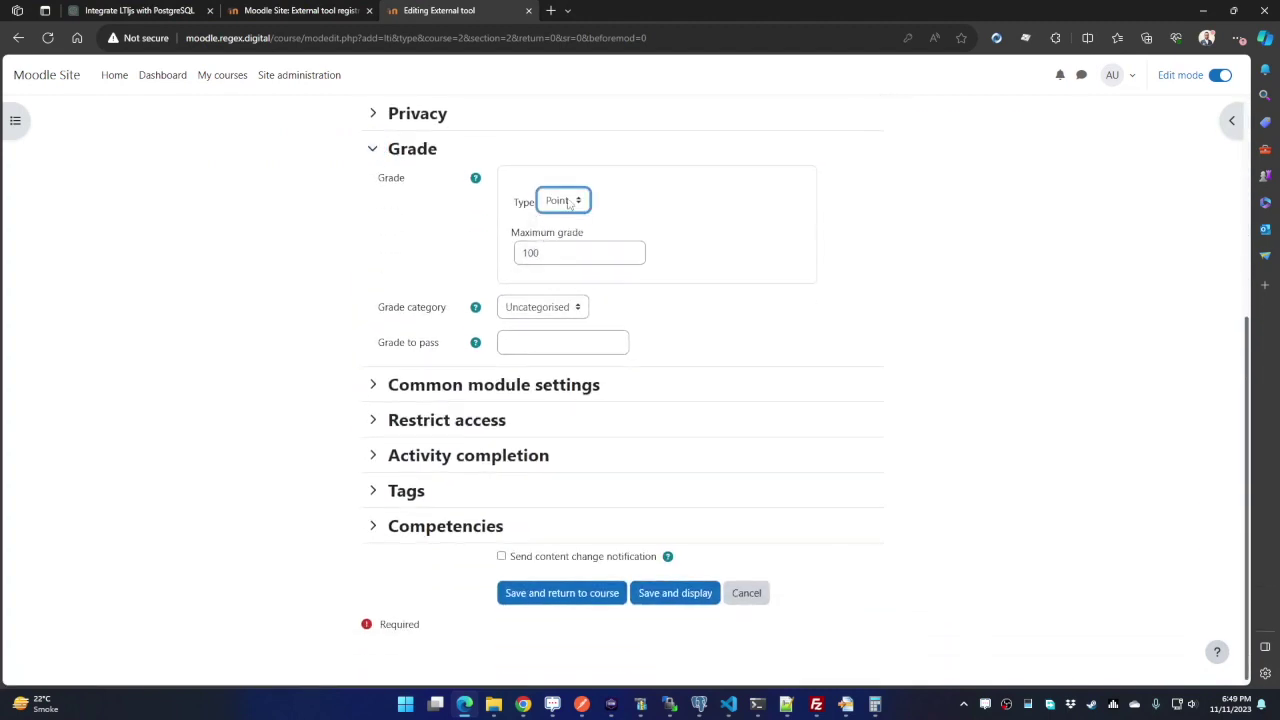
click(546, 341)
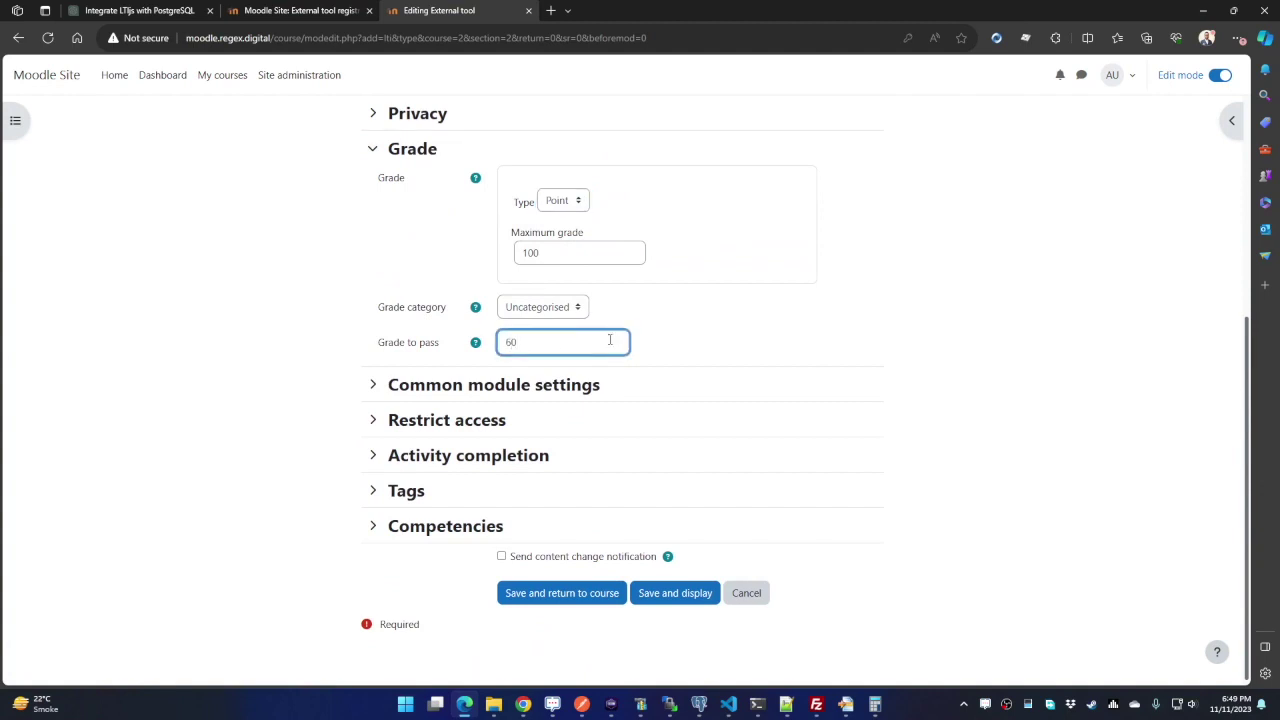
Step: Expand Competencies, Tags, Restrict access and Common module settings, then save and display
click(425, 525)
click(409, 491)
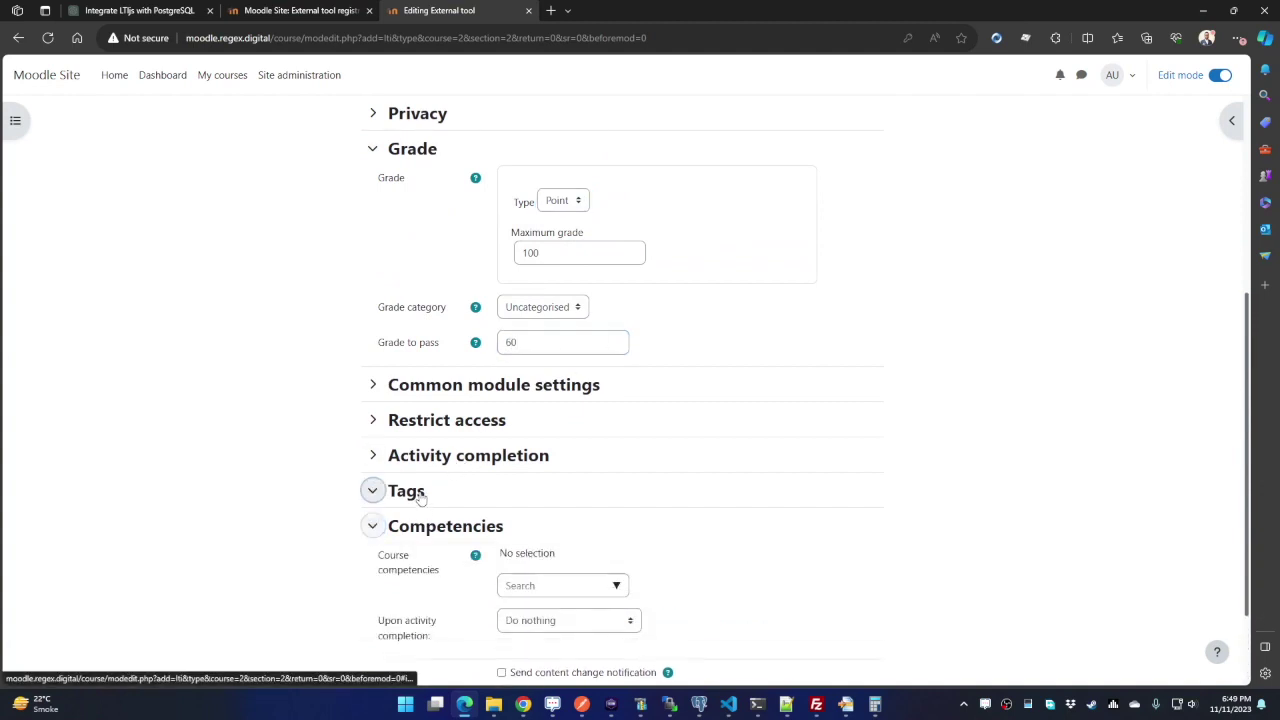
click(450, 421)
click(455, 388)
scroll(643, 500, down, 4)
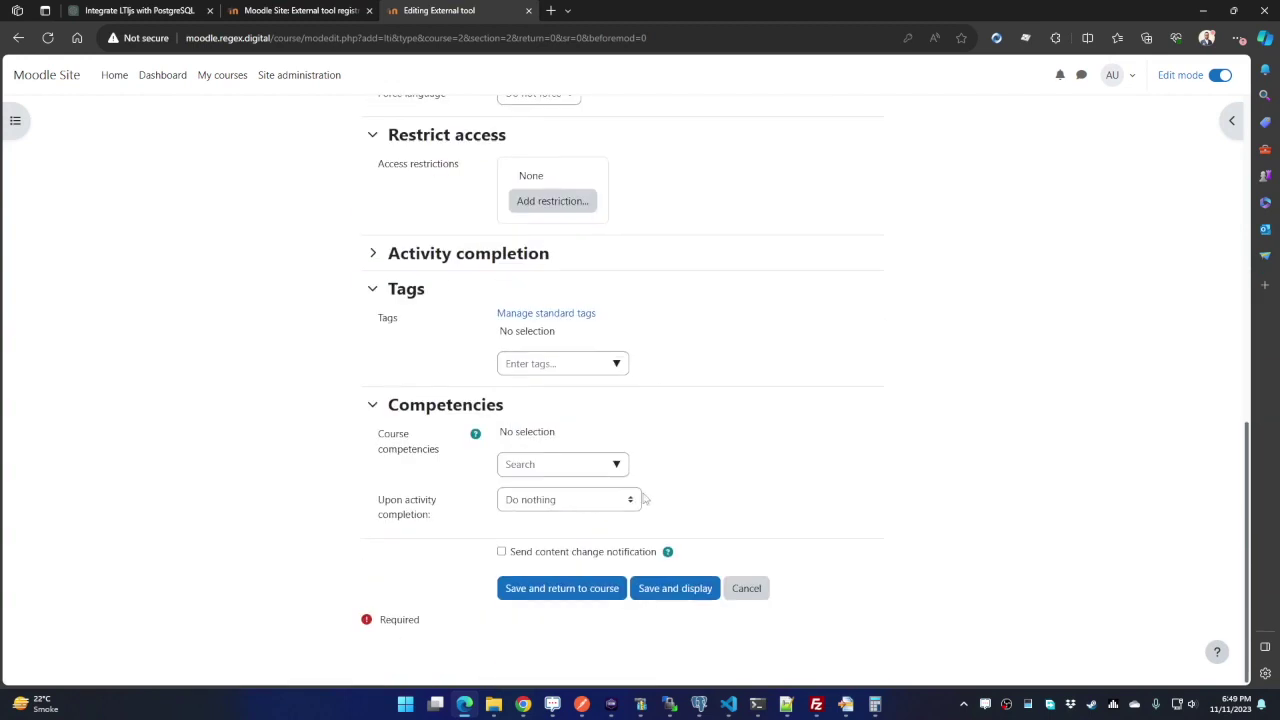
click(686, 592)
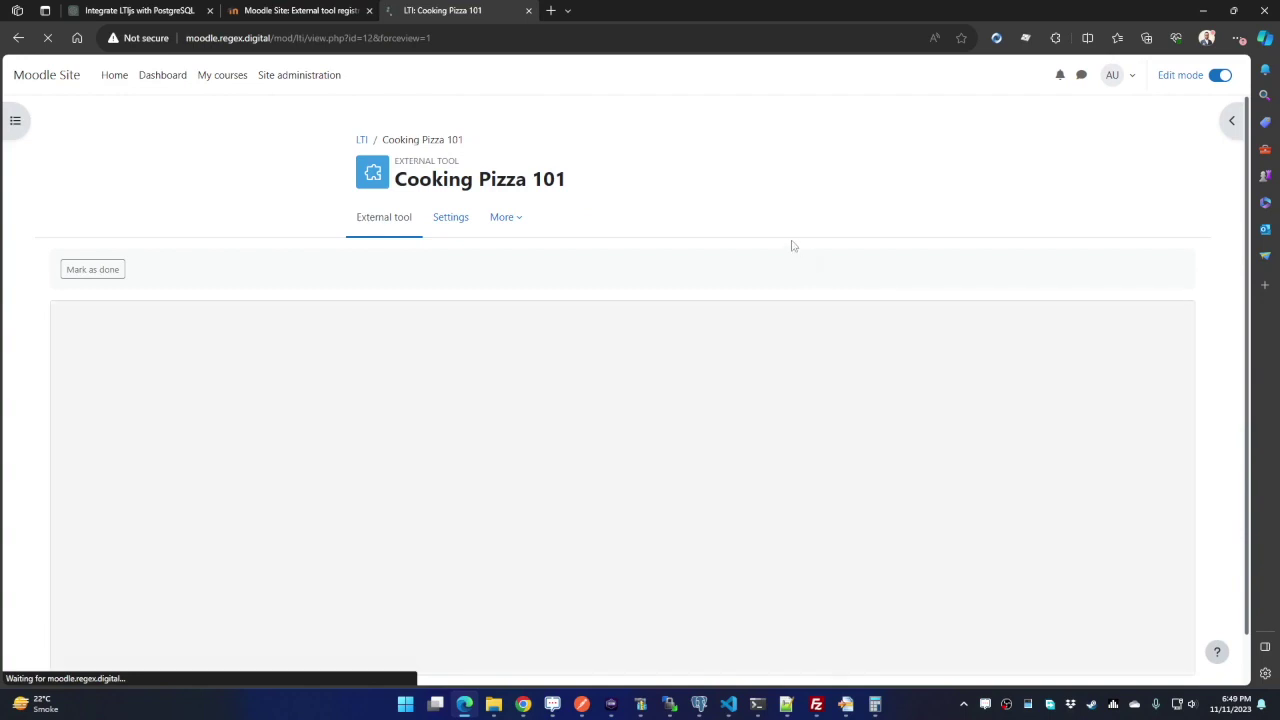
Step: Restart the embedded Cooking Pizza 101 course and move to the next lesson page
right_click(716, 134)
click(650, 152)
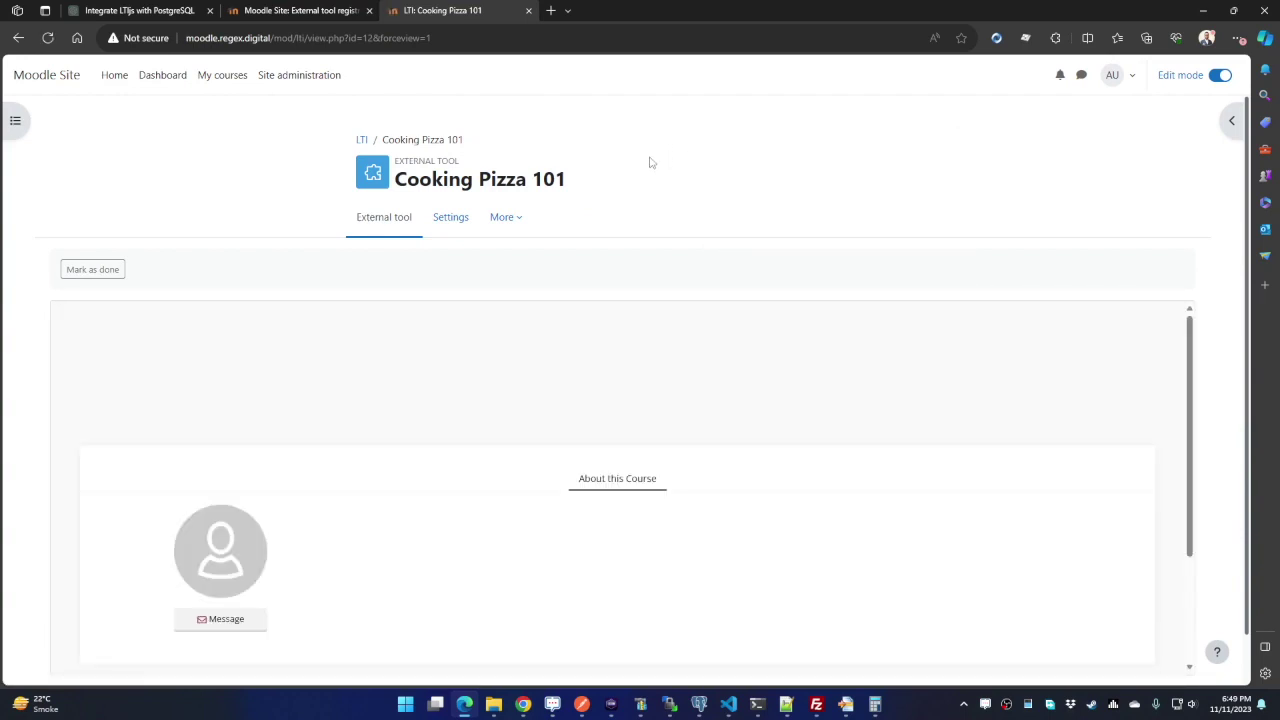
scroll(695, 196, down, 1)
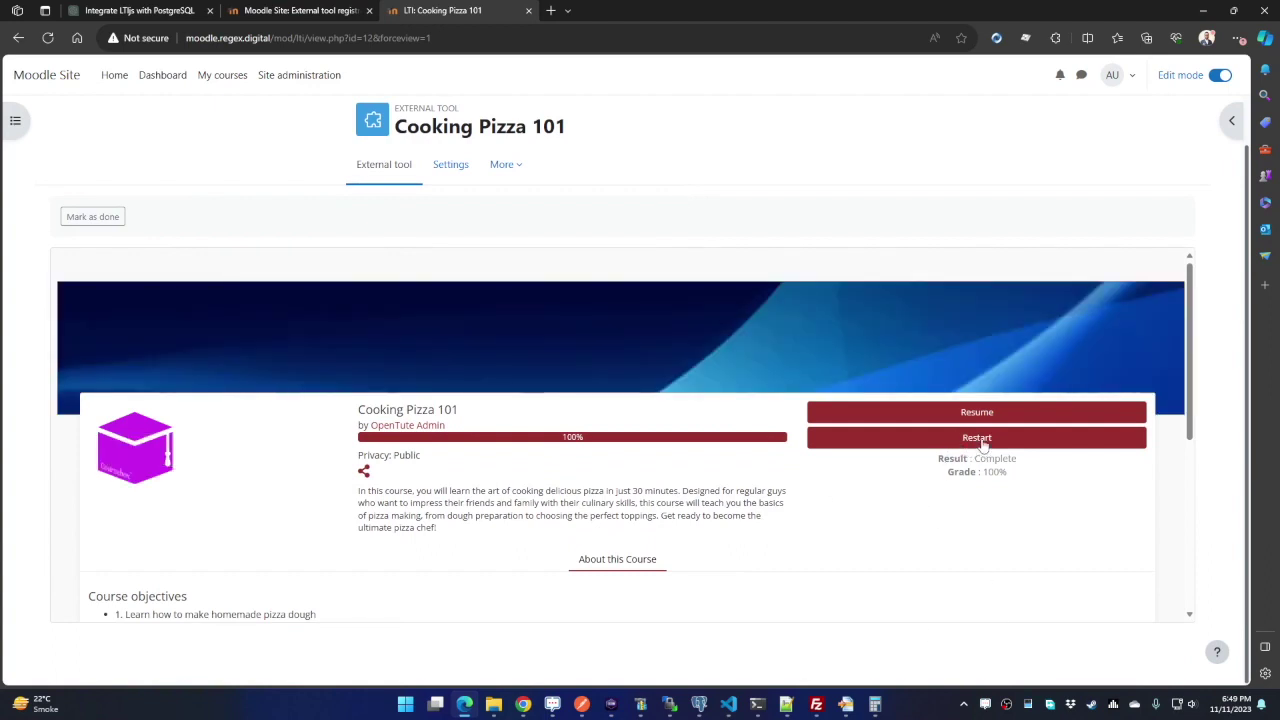
click(977, 439)
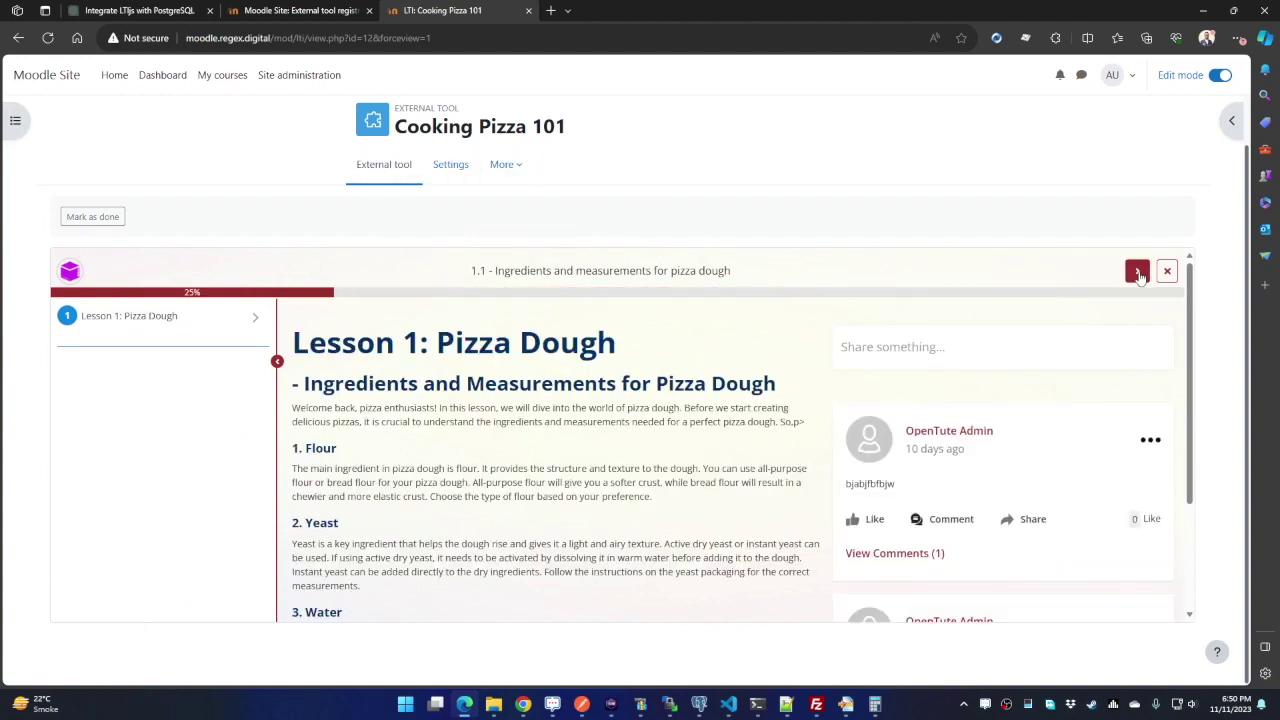
click(1138, 272)
Step: Go through lessons 1.2–1.3 and start the pizza dough quiz
click(1138, 272)
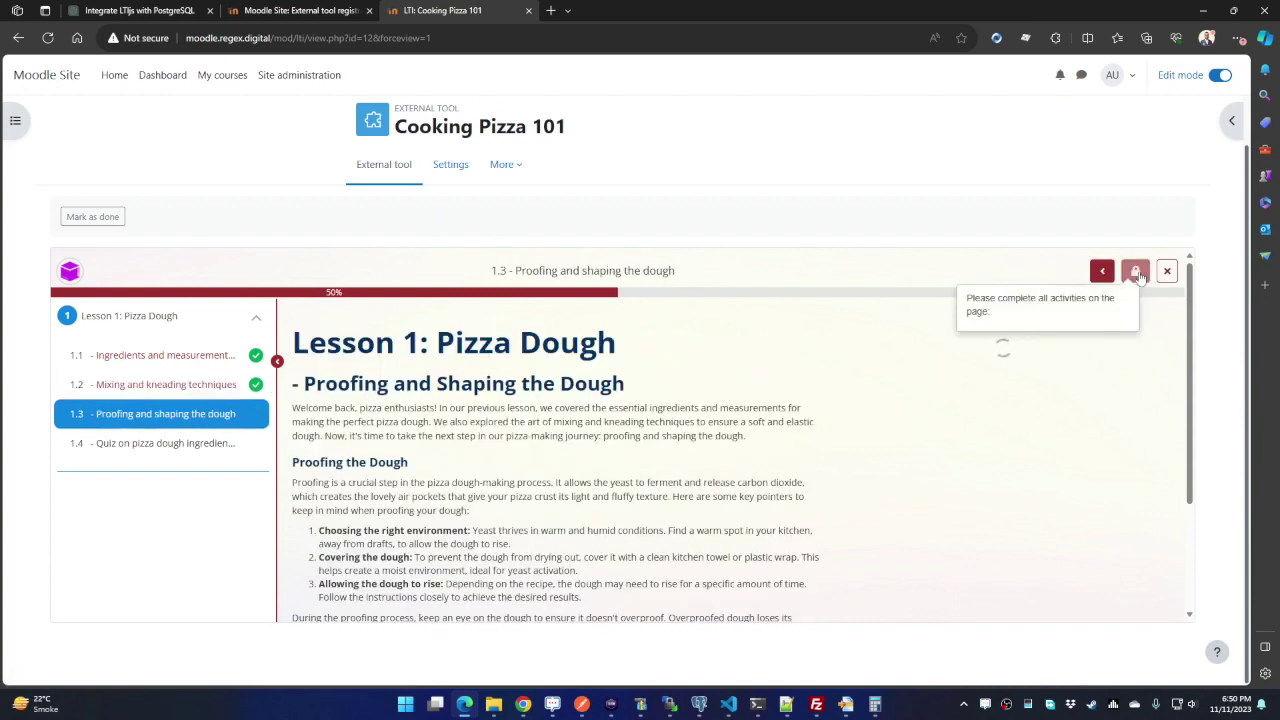
click(1138, 272)
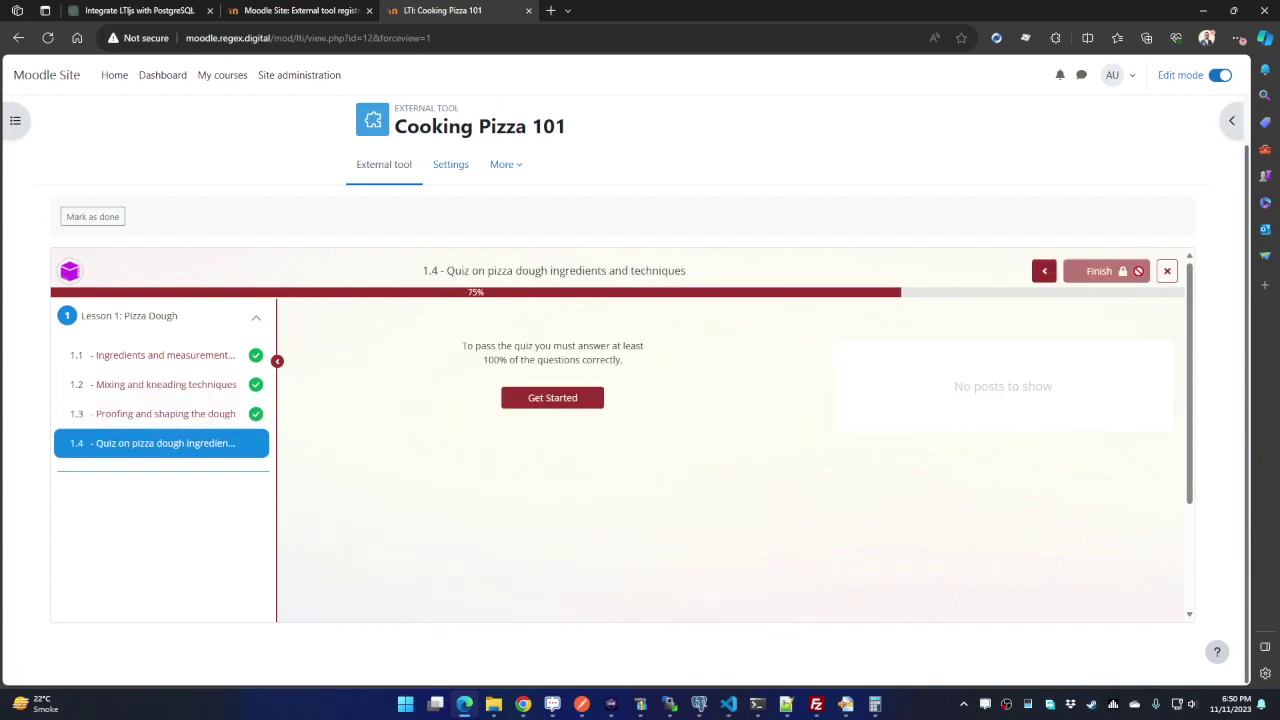
click(538, 400)
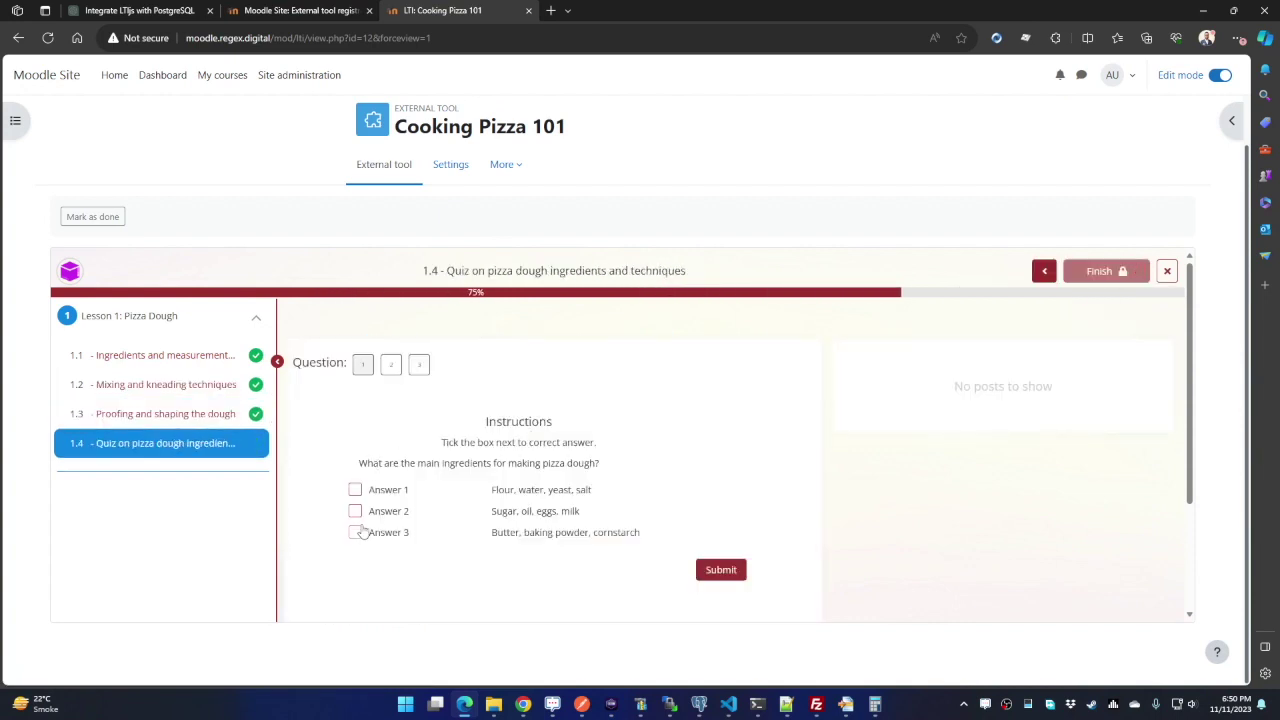
Step: Answer the quiz: flour, water, yeast, salt; Proofing; and develop gluten
click(356, 532)
click(708, 571)
click(390, 493)
click(736, 569)
click(720, 545)
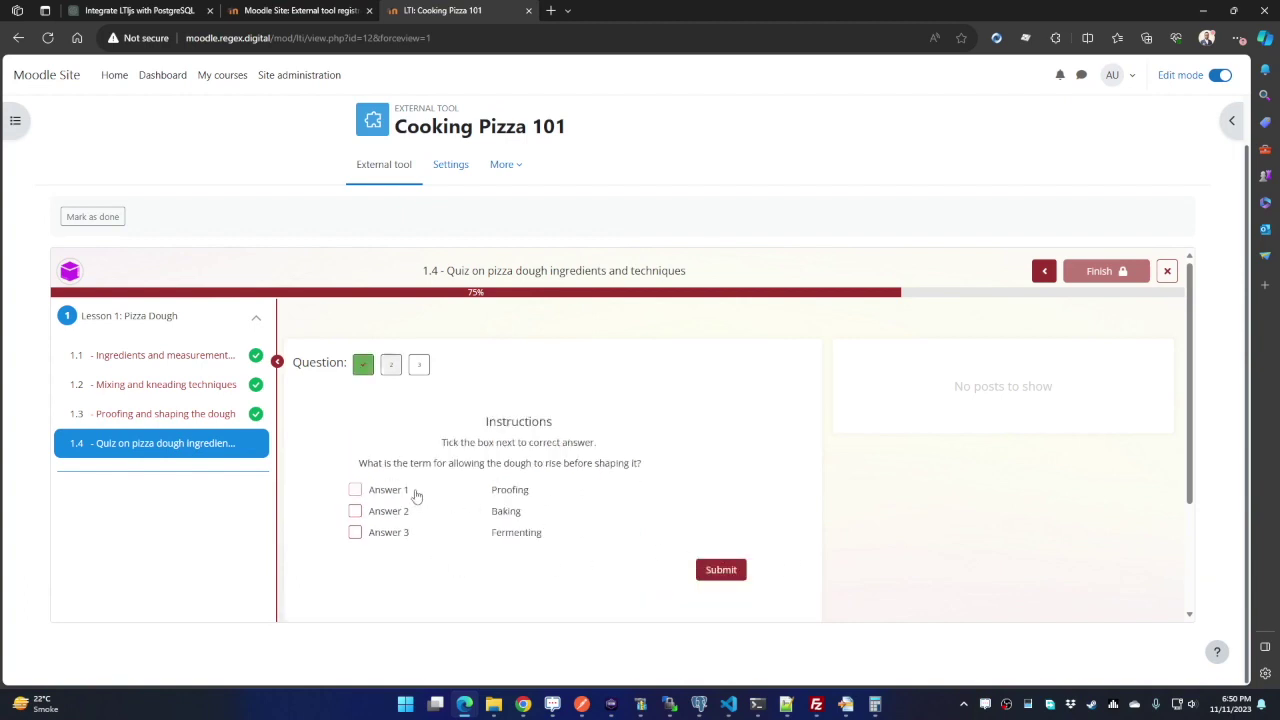
click(398, 493)
click(736, 568)
click(720, 545)
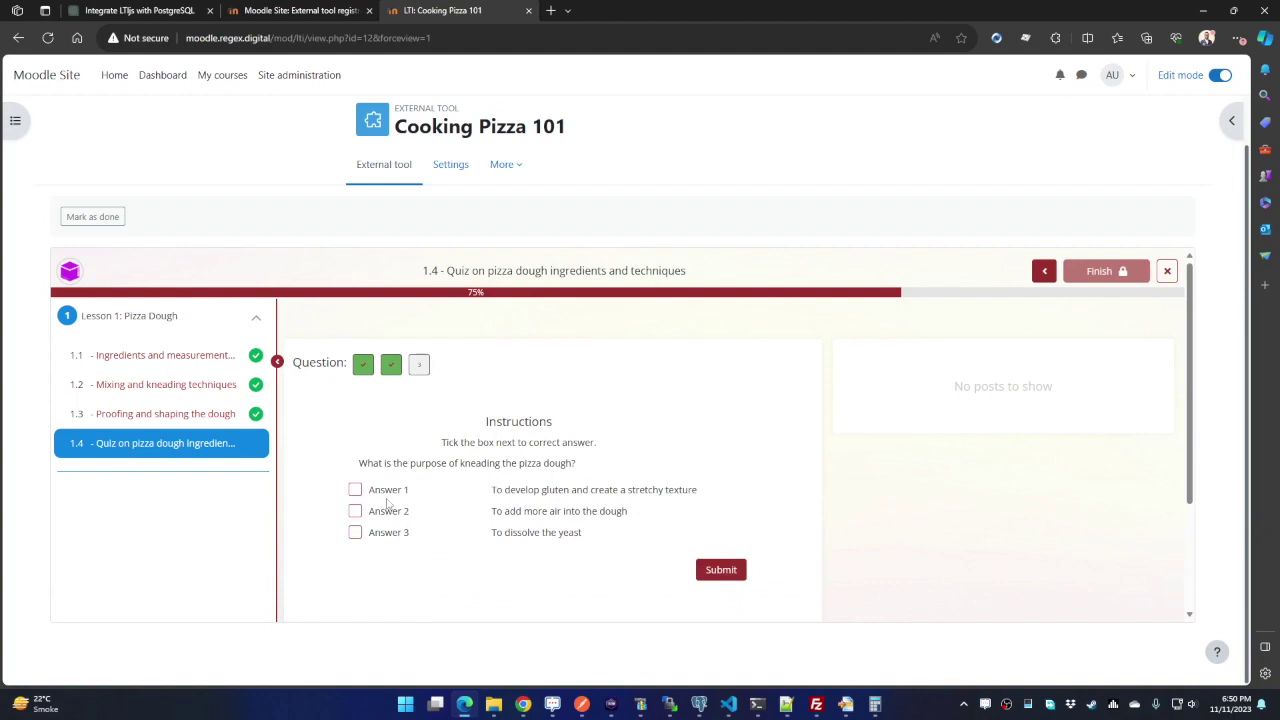
click(390, 490)
click(728, 569)
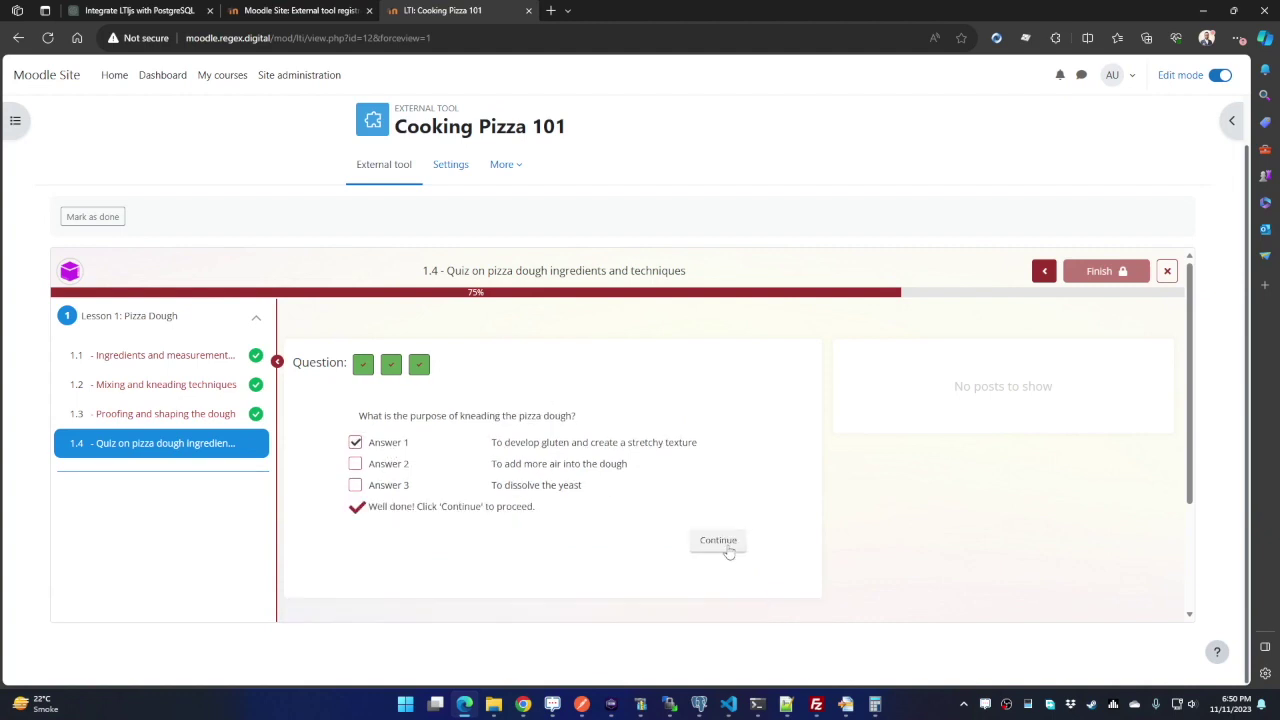
Step: Continue to the 3/3 quiz results and finish the course player
click(726, 546)
scroll(741, 436, down, 2)
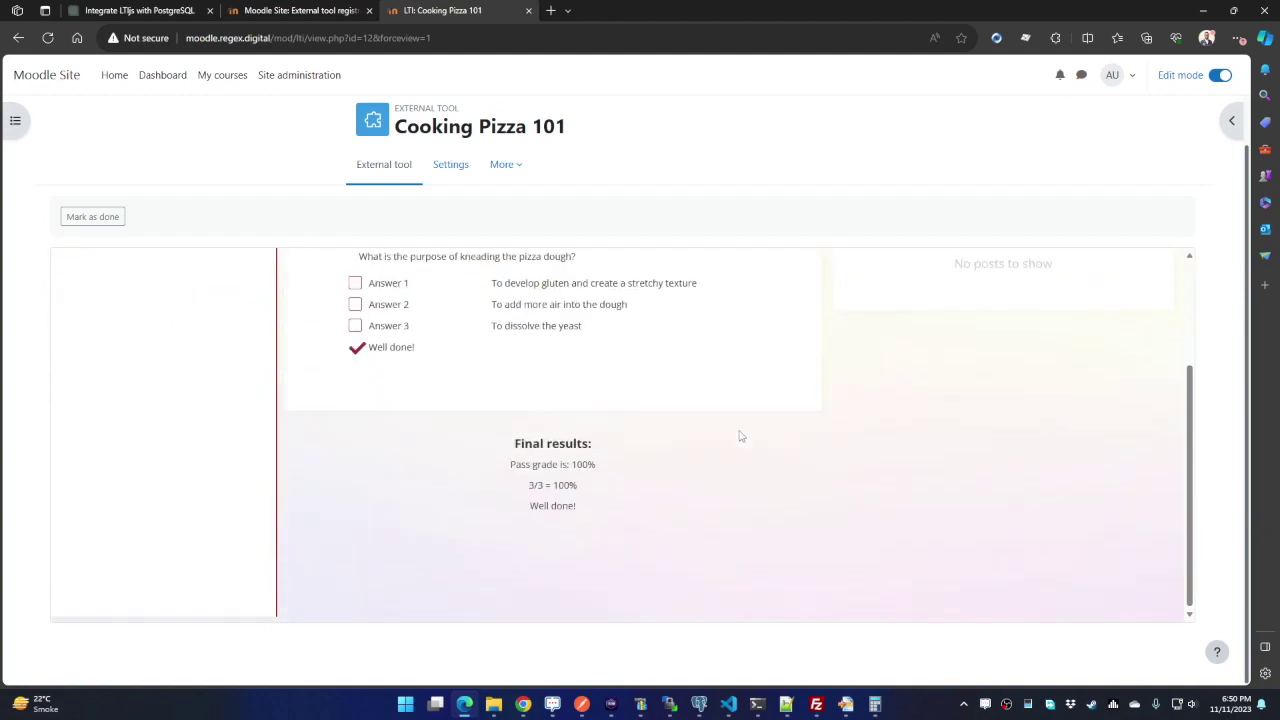
scroll(1130, 340, up, 2)
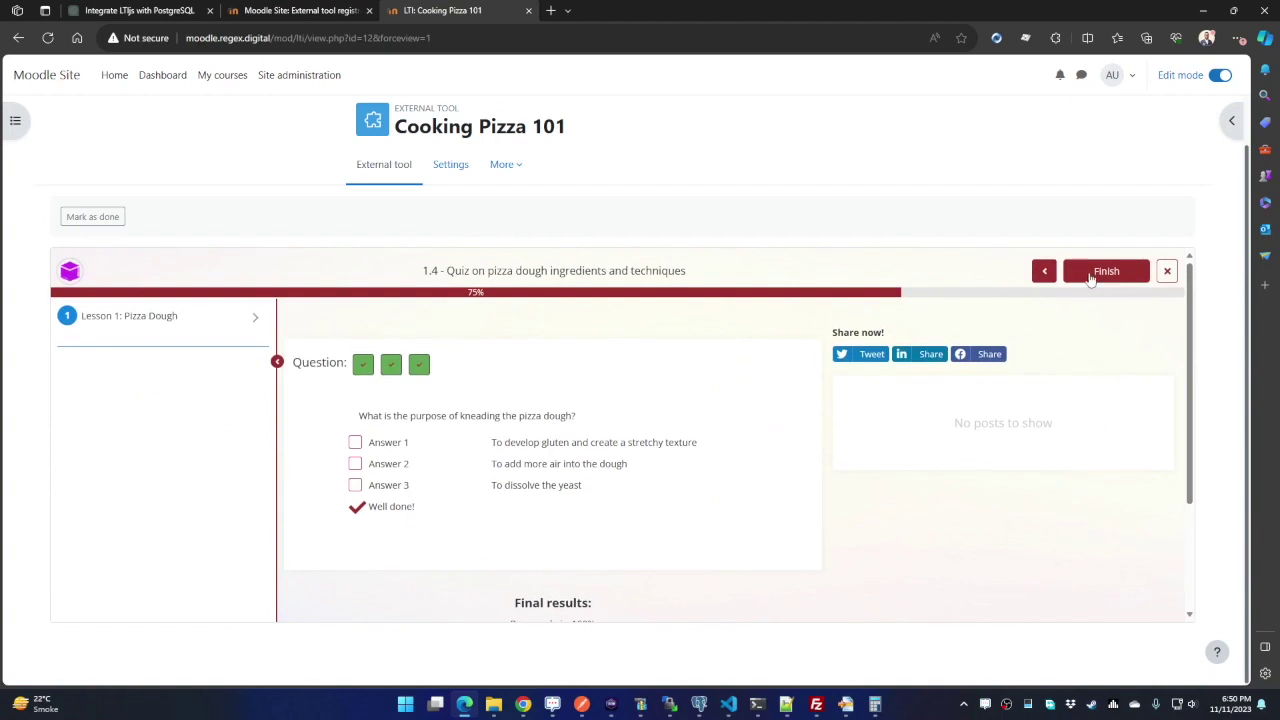
click(1092, 274)
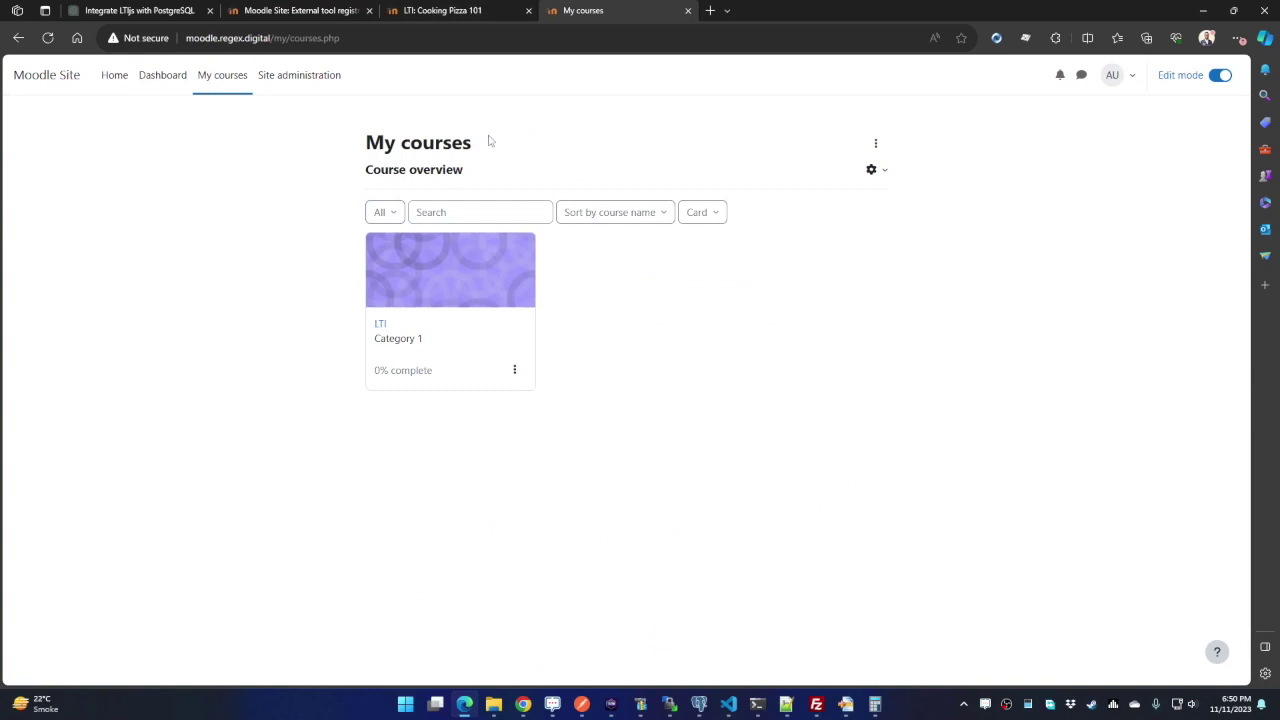
Step: Verify the 100.00 Cooking Pizza 101 grade in the LTI grader report, then open the activity's settings
click(381, 325)
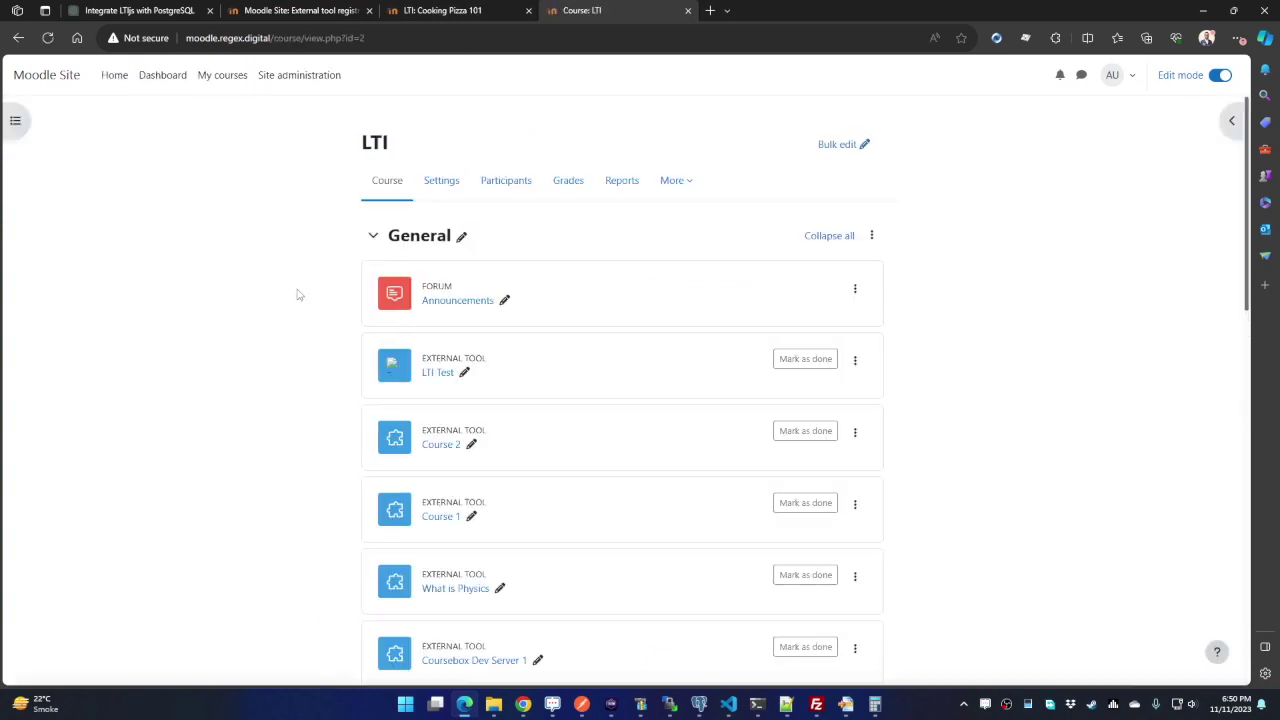
click(582, 183)
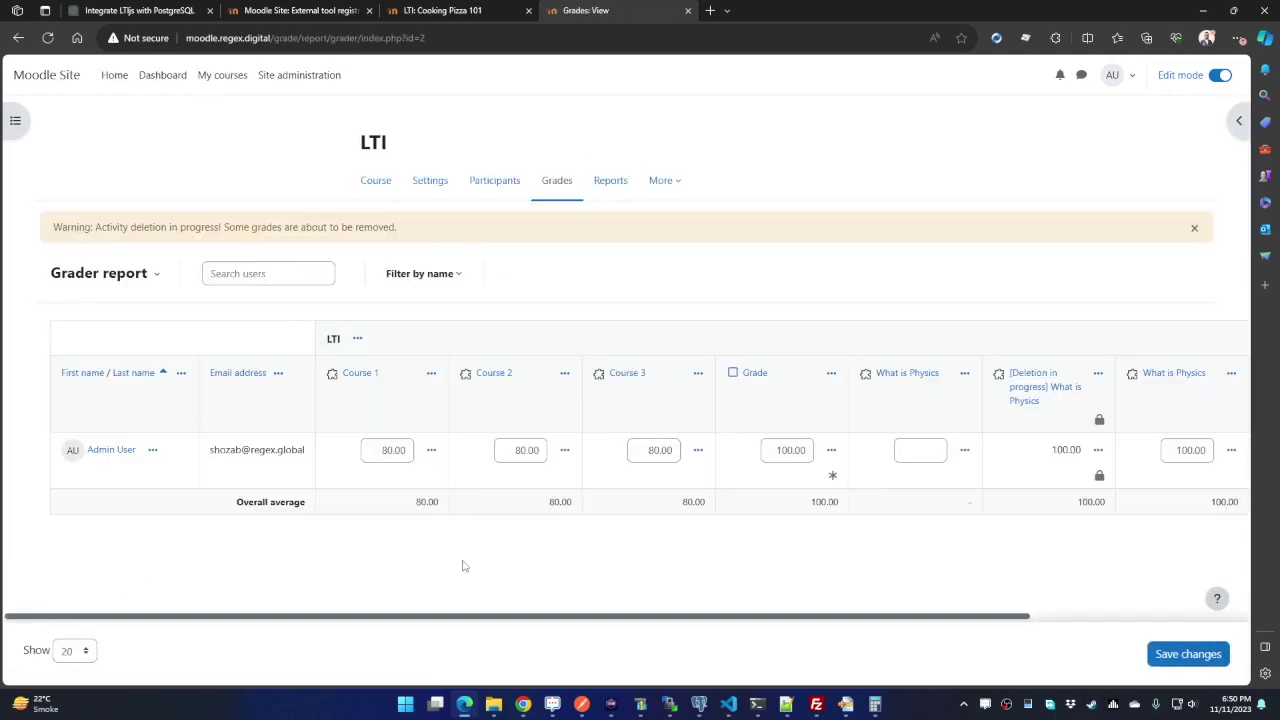
scroll(484, 555, right, 3)
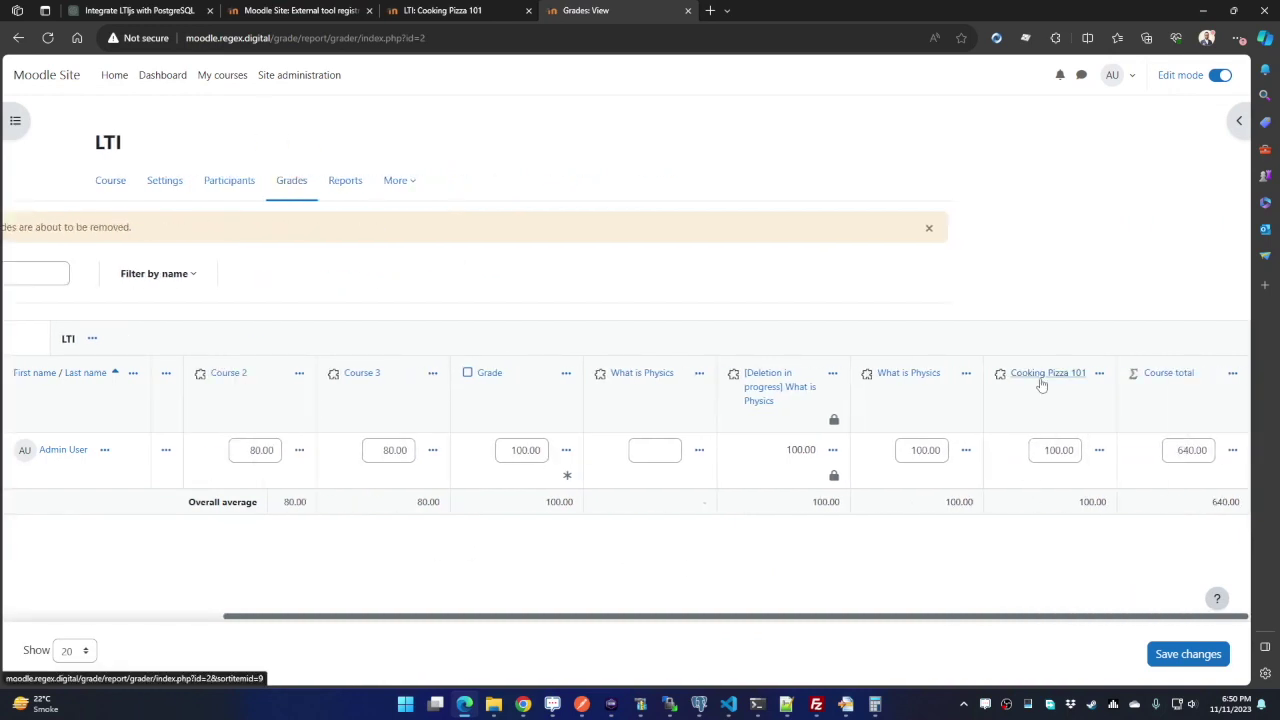
click(1058, 450)
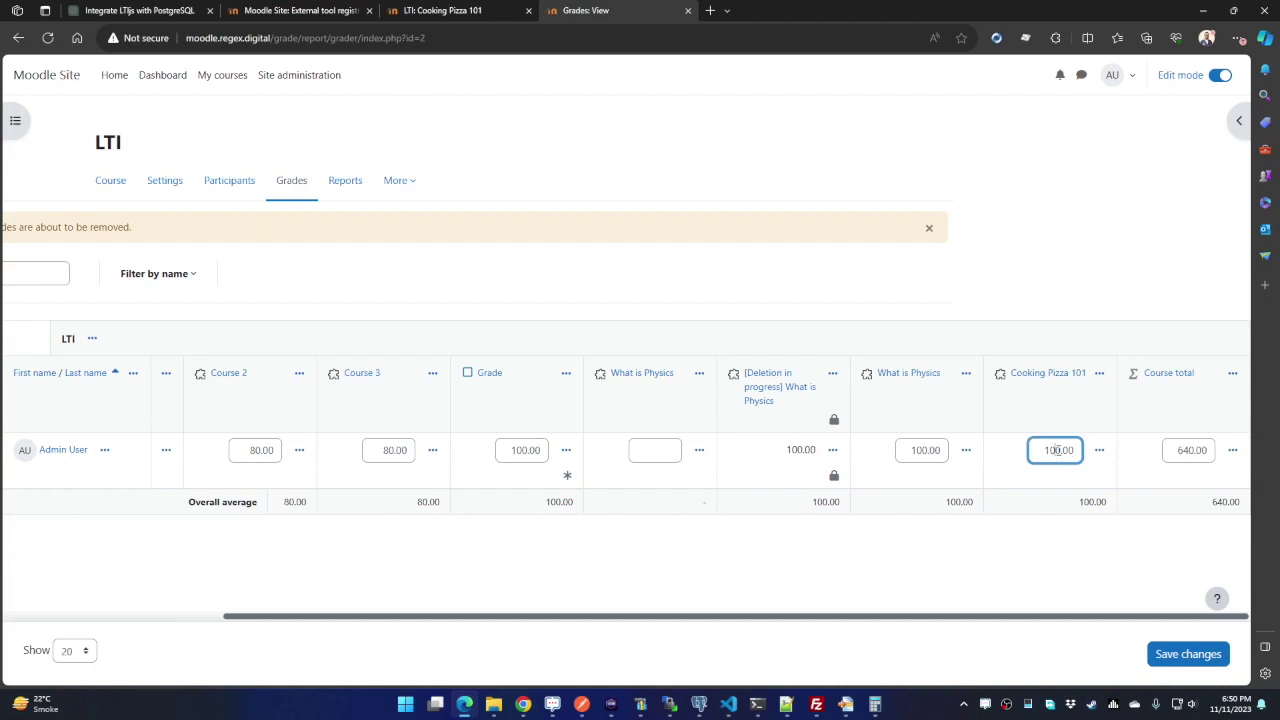
double_click(1058, 450)
click(1051, 380)
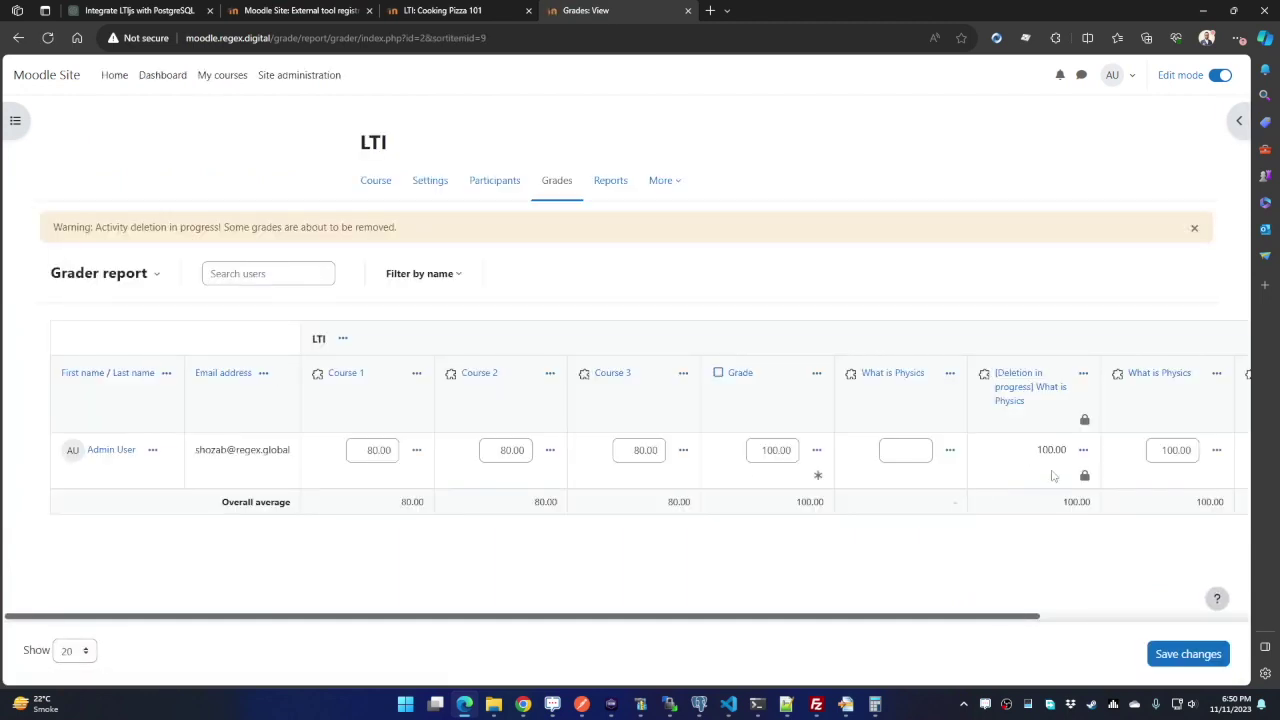
double_click(1051, 450)
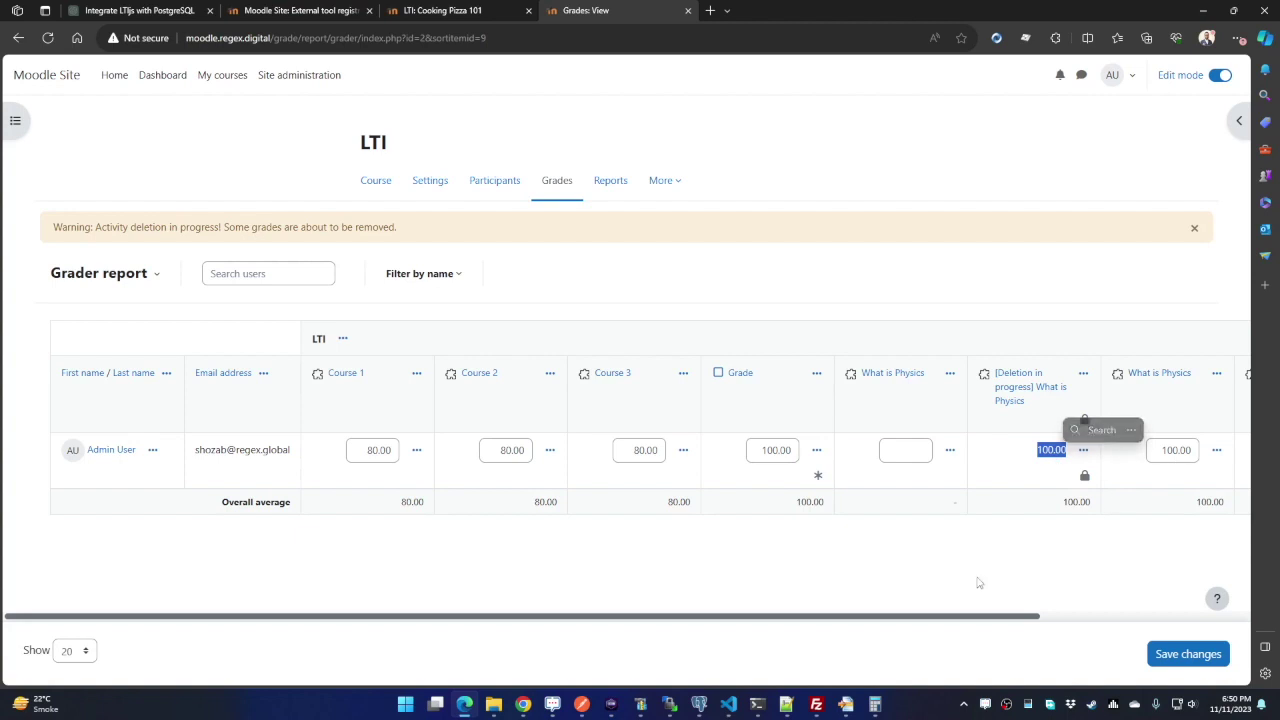
scroll(1132, 540, right, 5)
click(1099, 373)
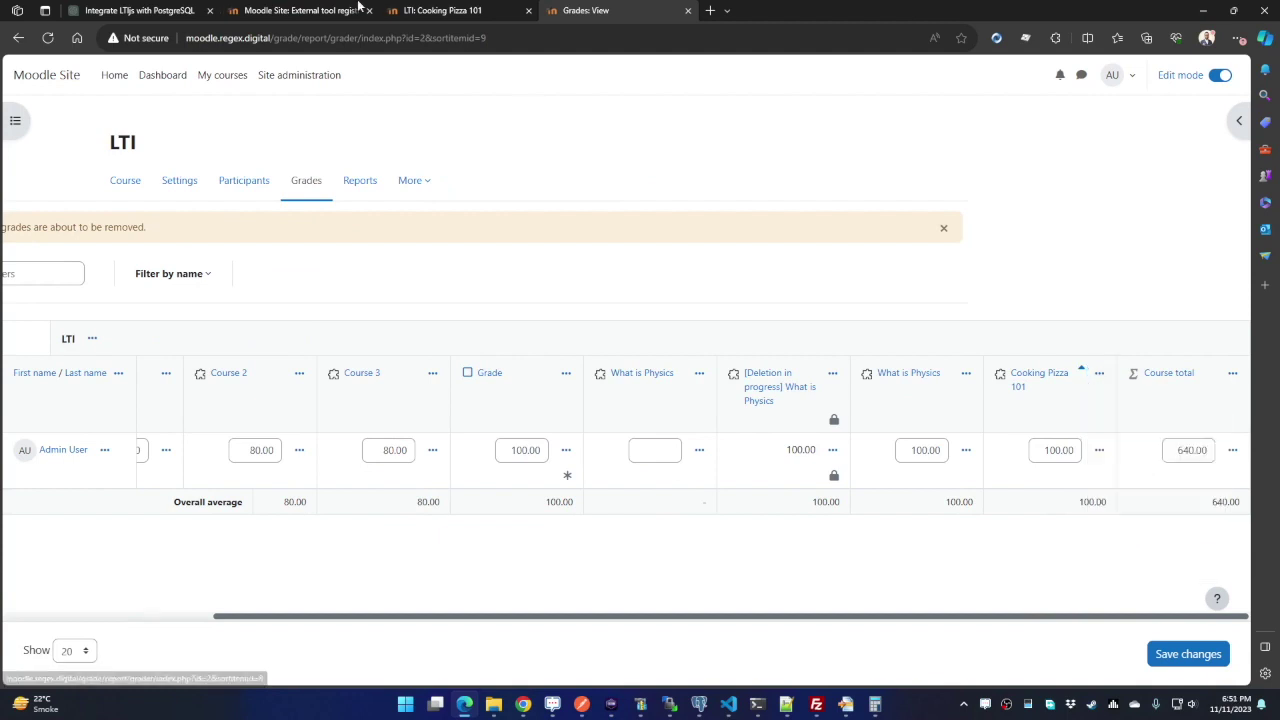
click(443, 10)
click(463, 169)
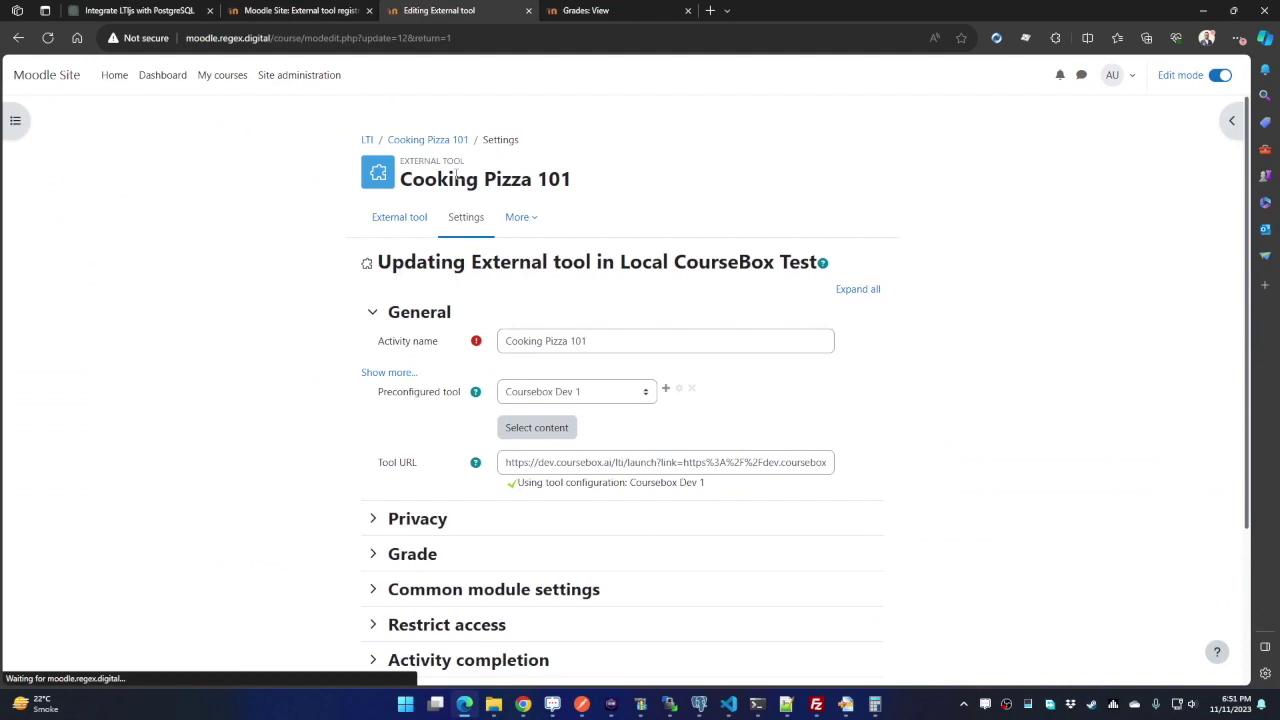
Step: Close the extra activity options and return to the Cooking Pizza 101 and LTI course pages
click(534, 224)
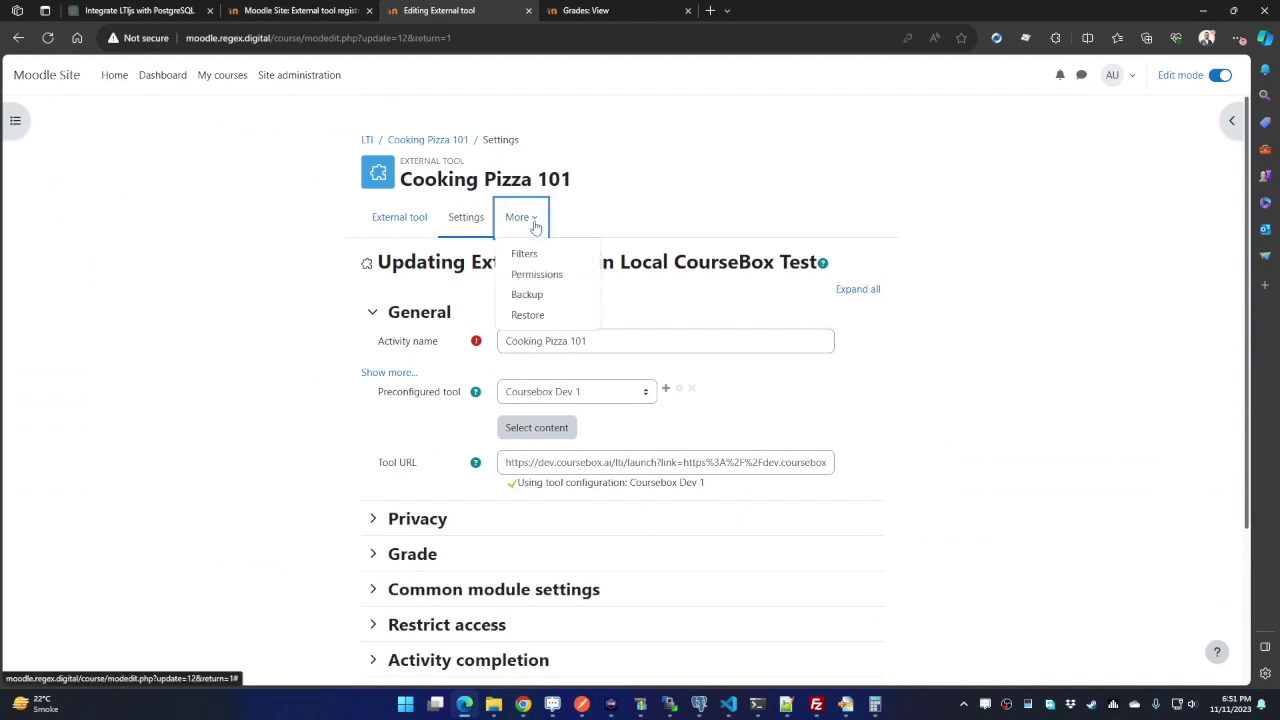
click(300, 210)
click(431, 144)
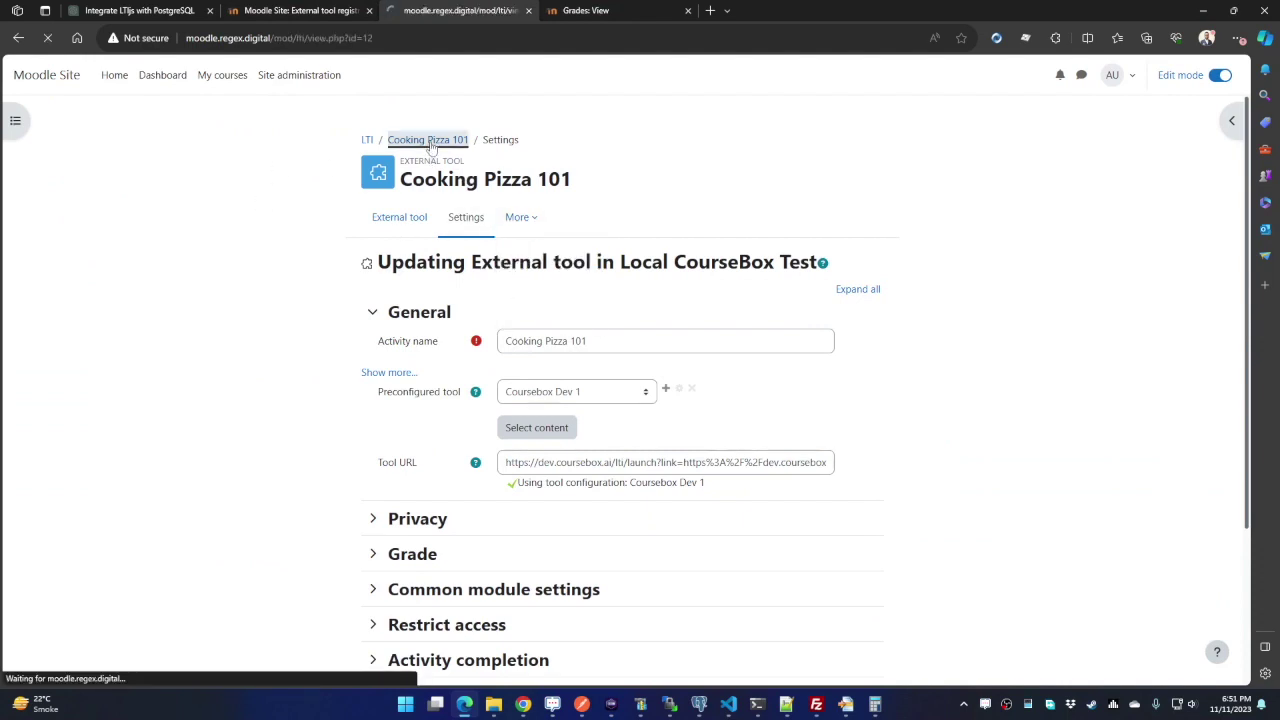
click(361, 141)
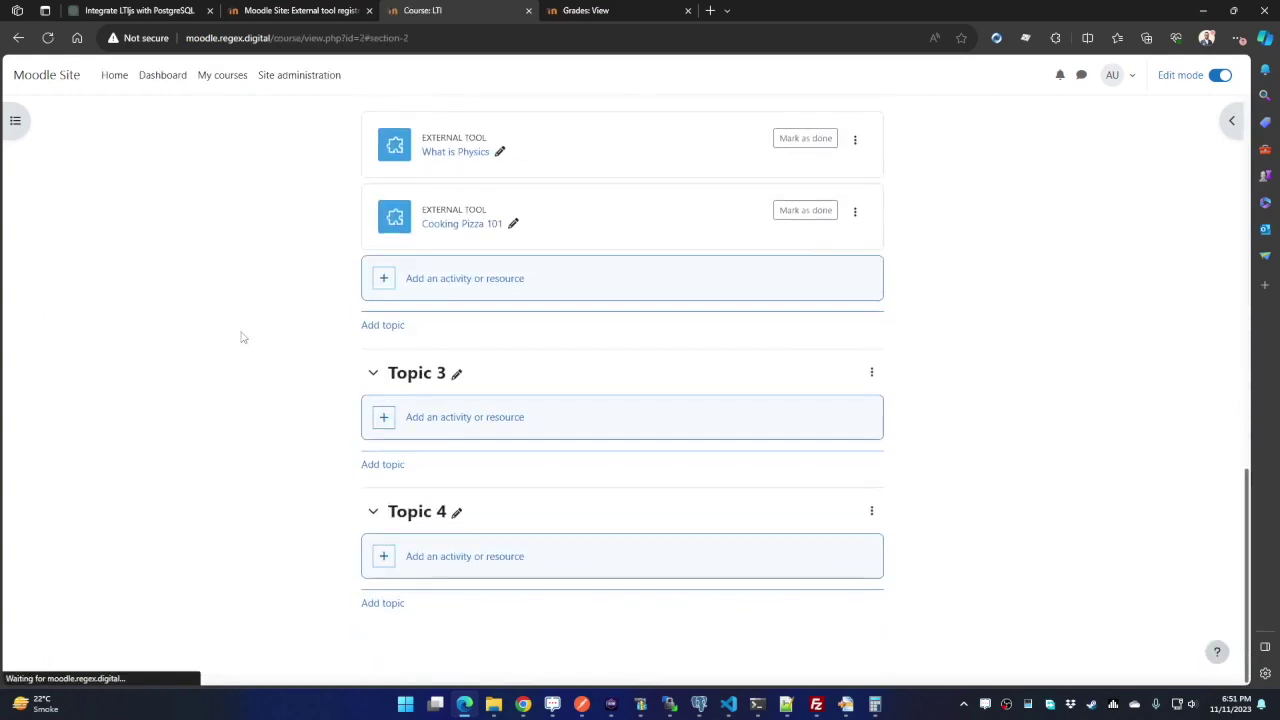
scroll(241, 338, up, 10)
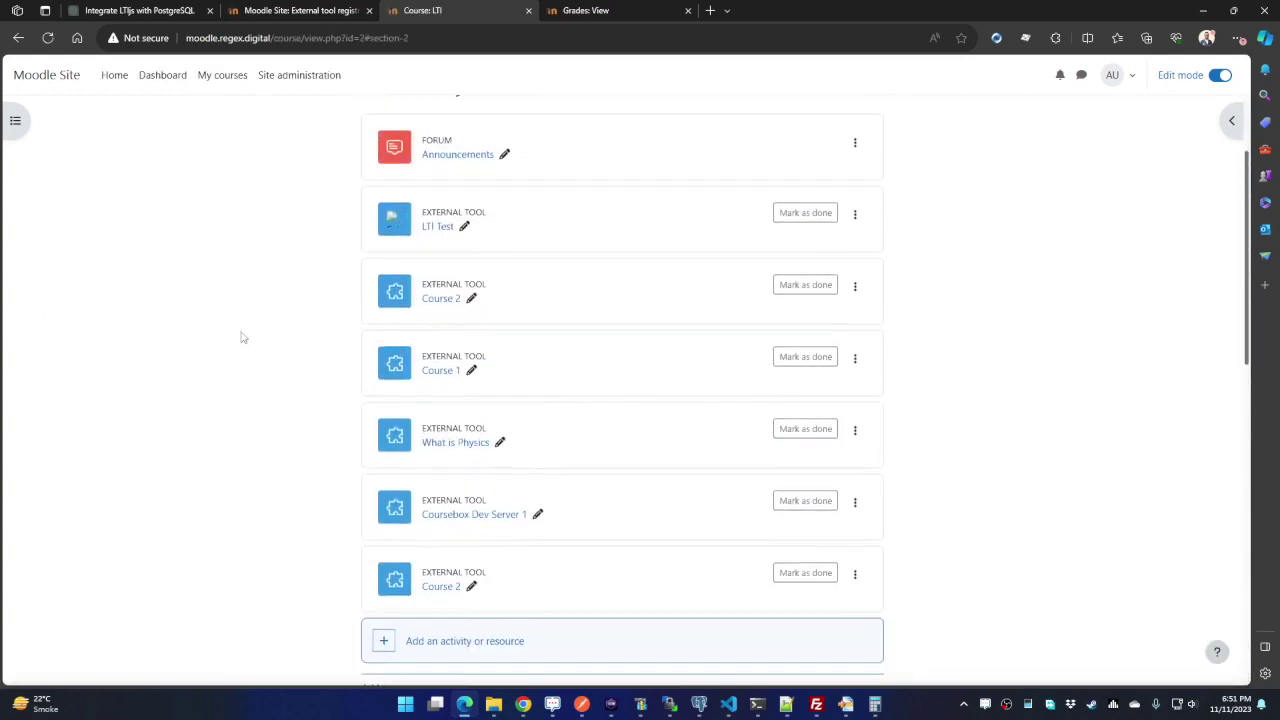
scroll(241, 338, down, 5)
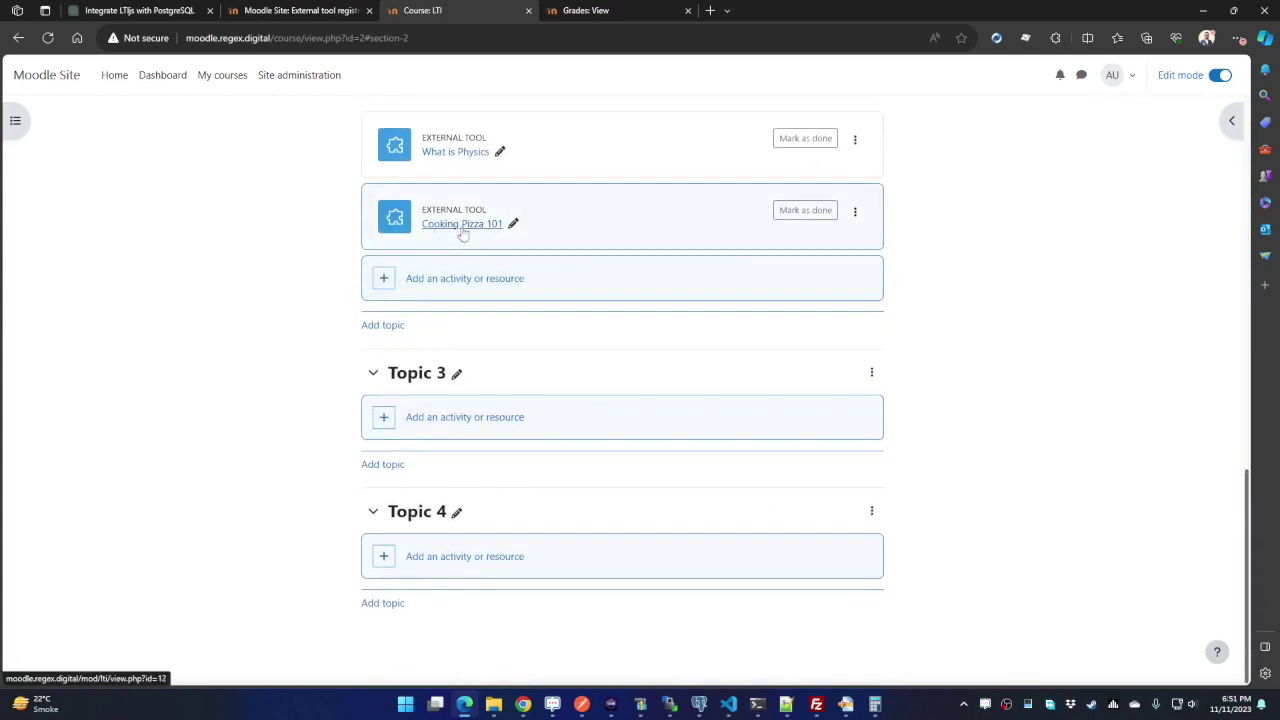
Step: Recheck the Cooking Pizza 101 grade cell in the grader report and open course reports
click(606, 9)
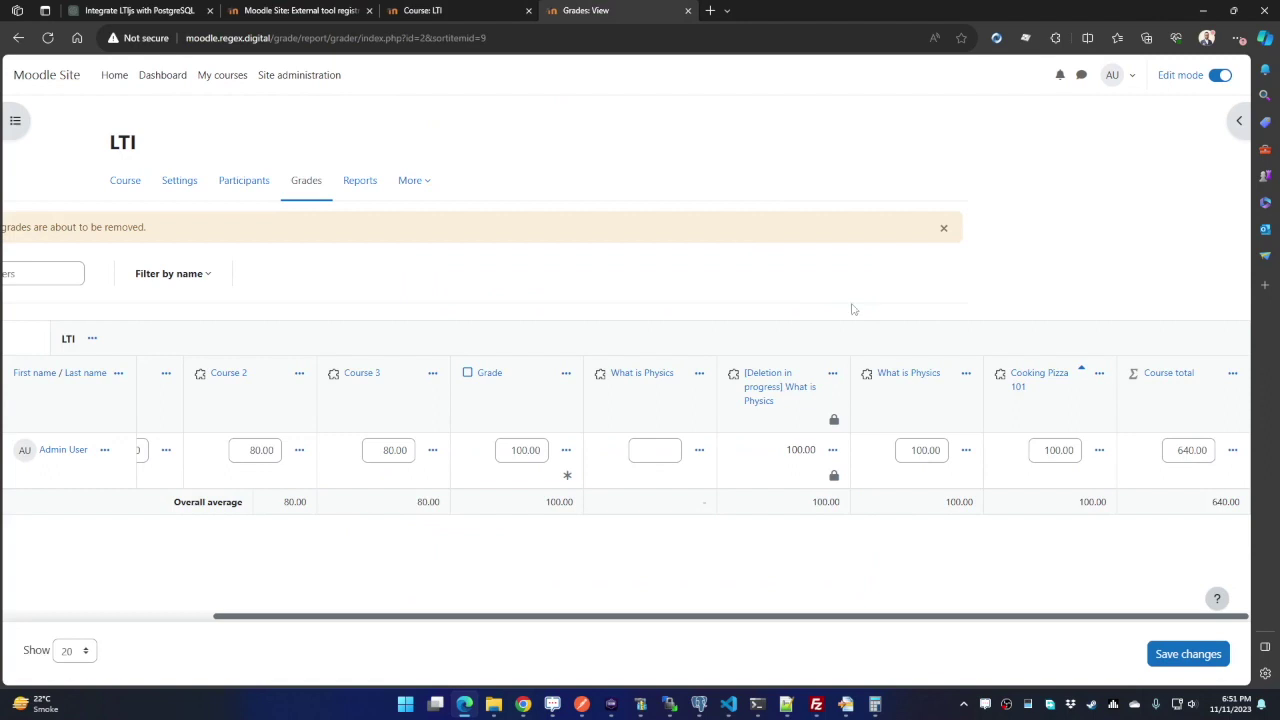
click(1047, 451)
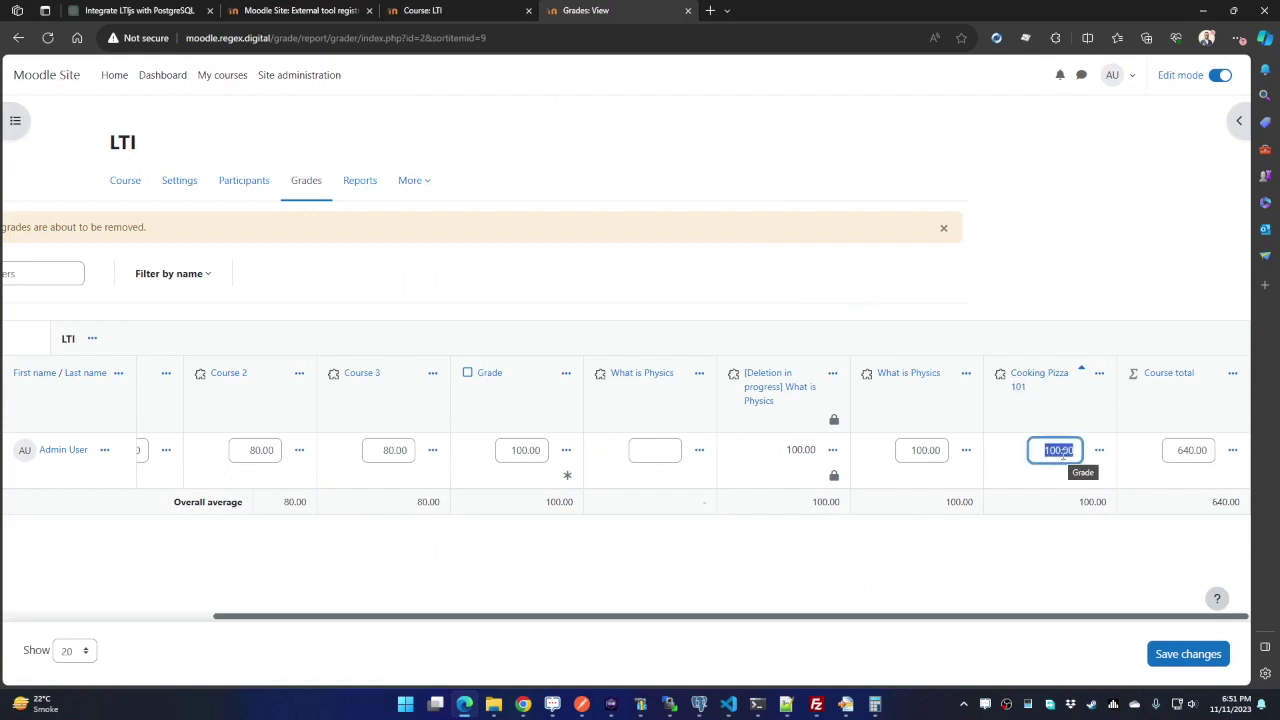
click(470, 10)
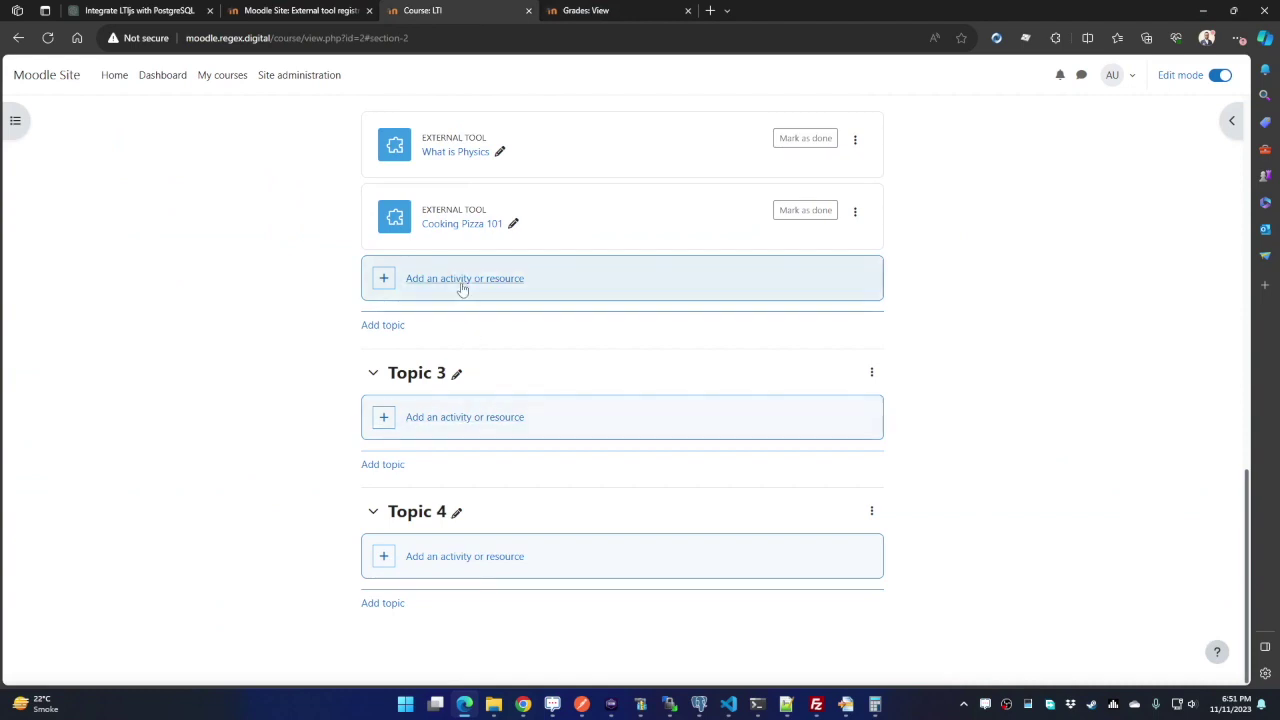
click(600, 10)
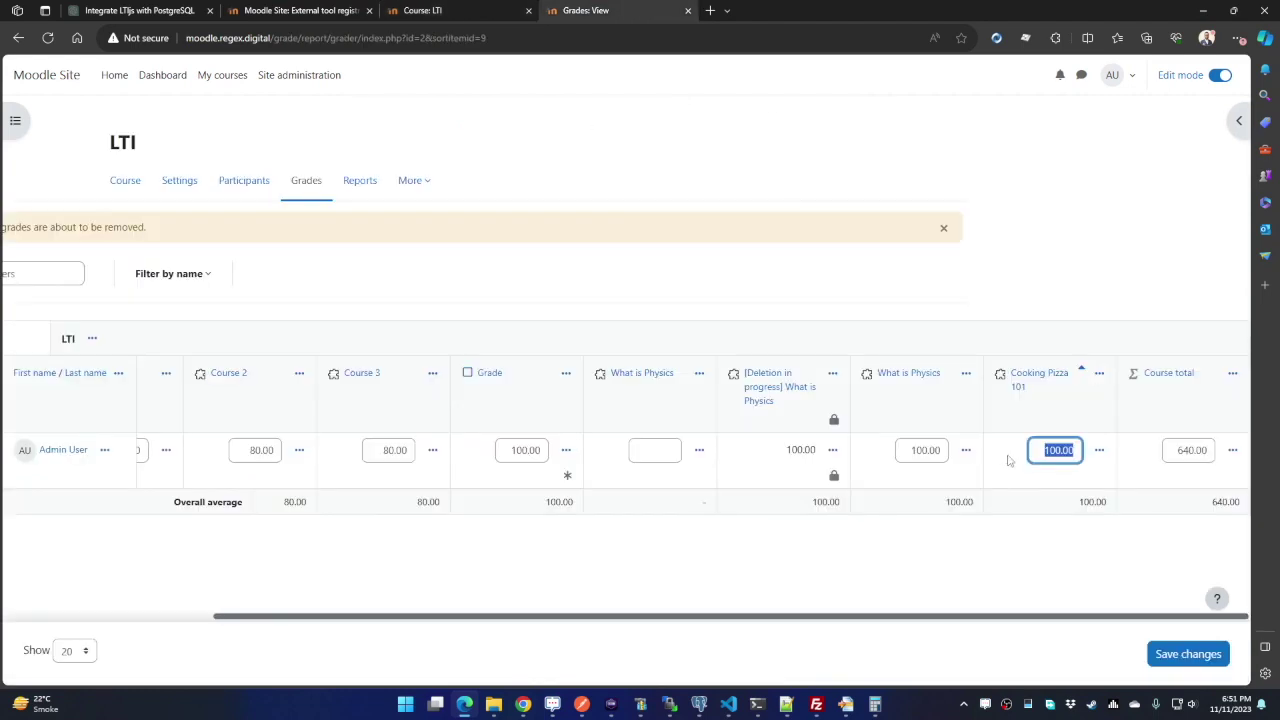
middle_click(993, 555)
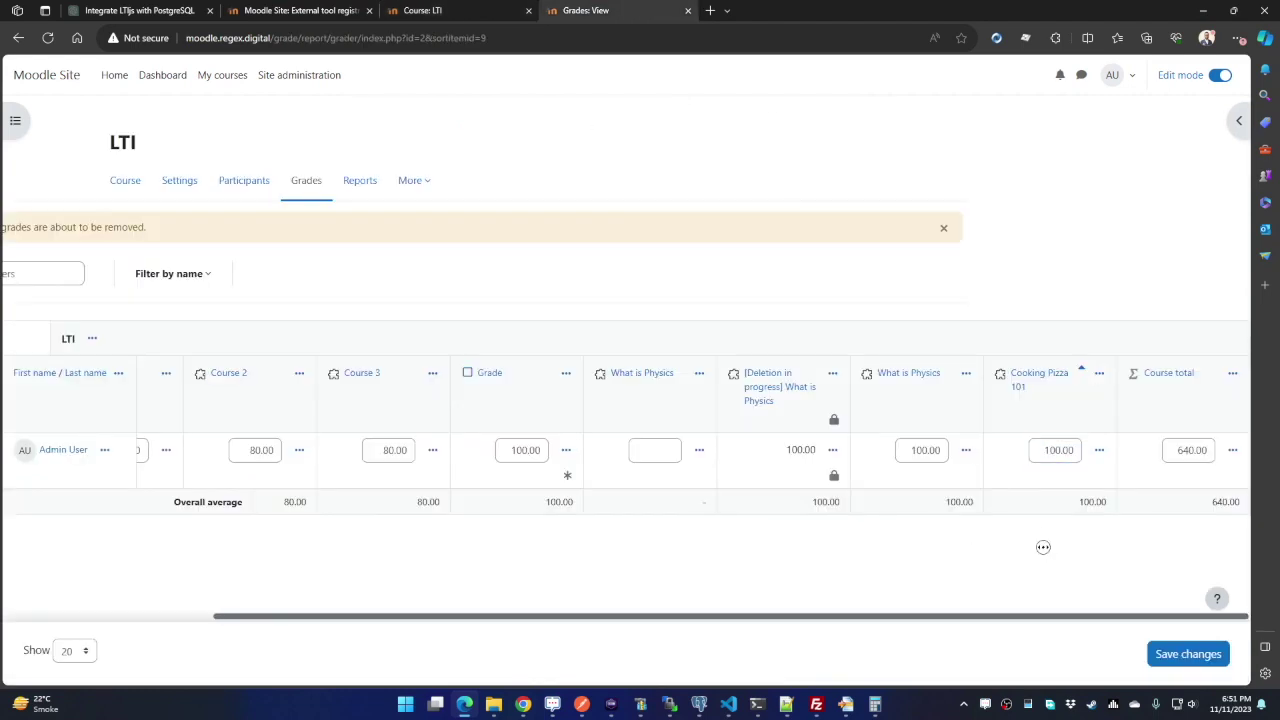
scroll(1043, 547, left, 5)
click(460, 10)
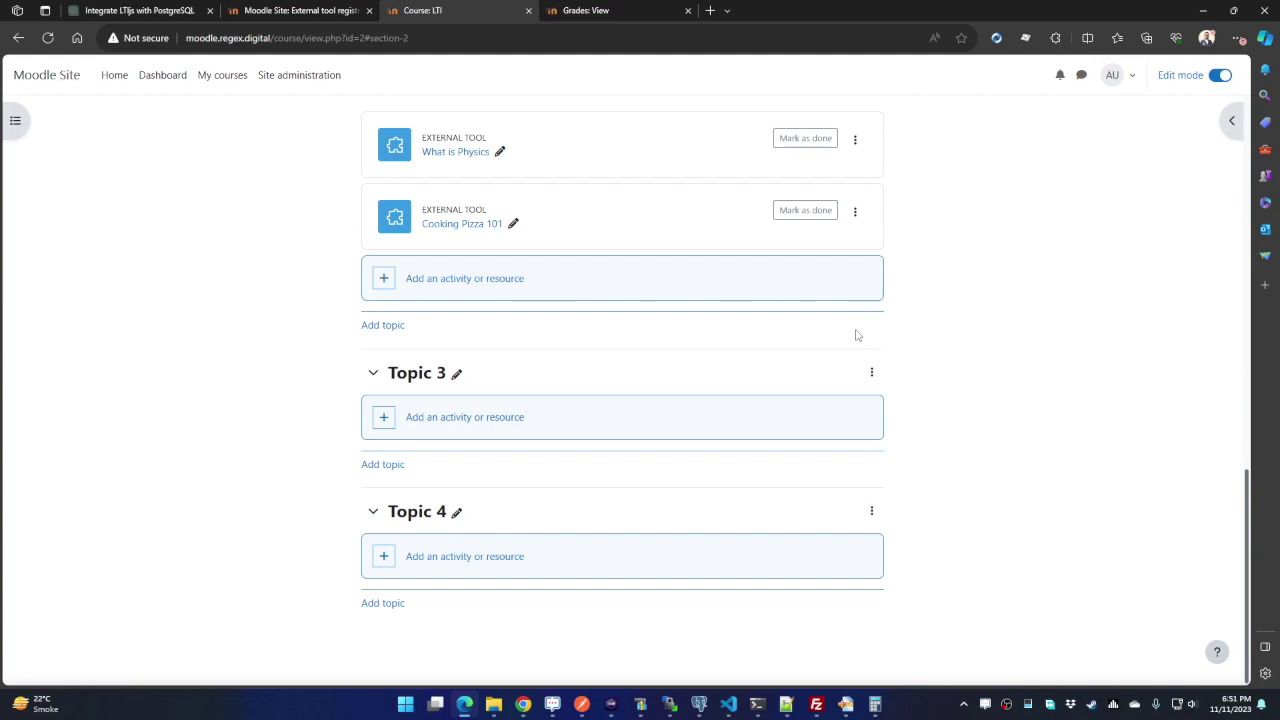
click(613, 8)
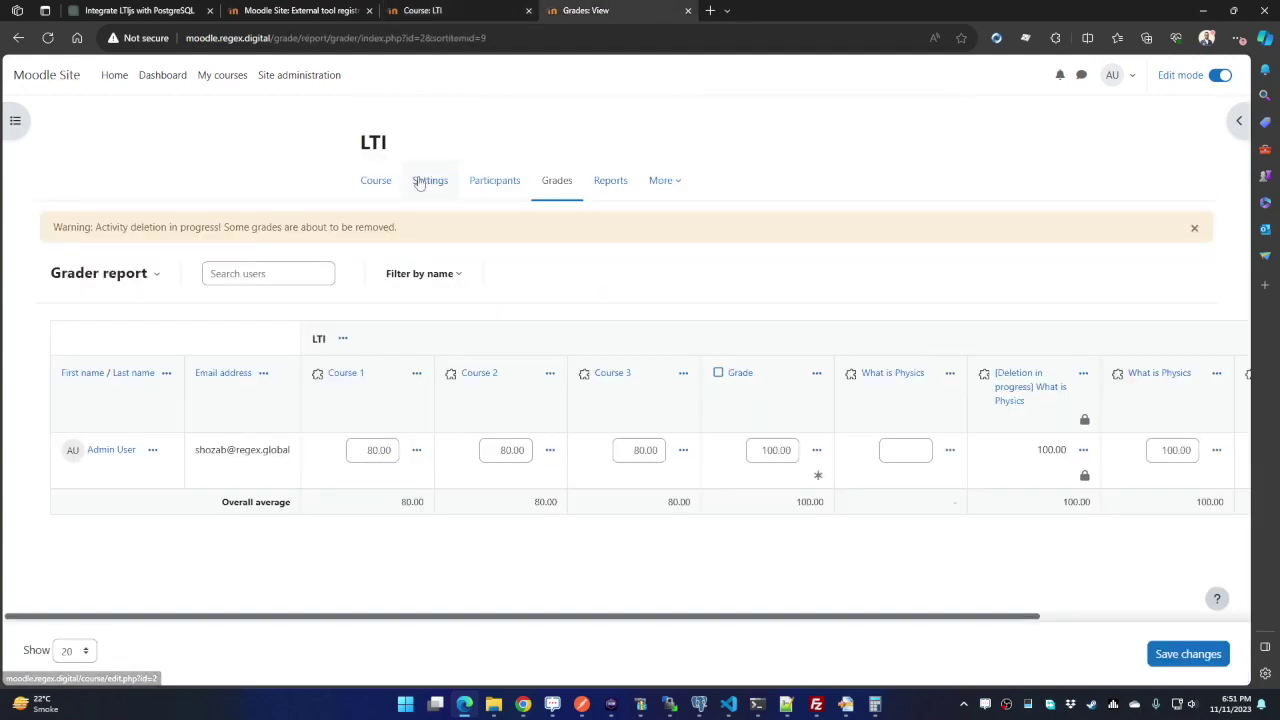
click(610, 187)
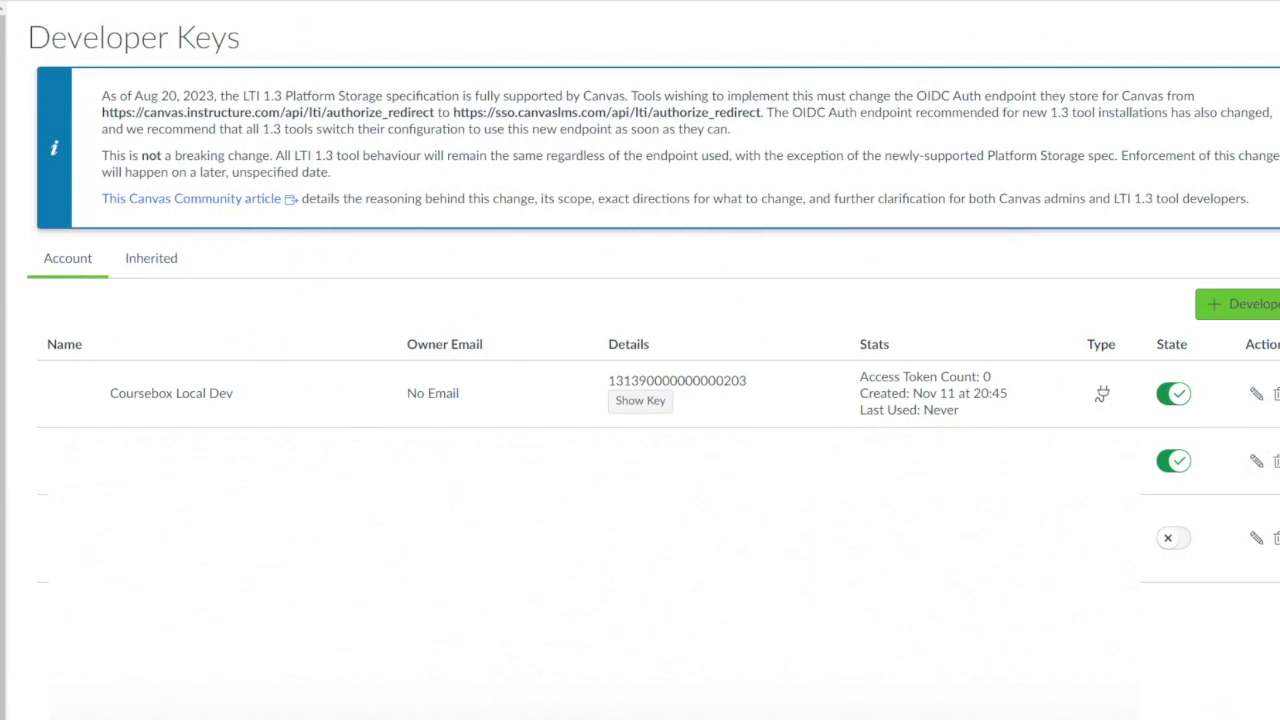
Step: Choose to delete the second, unnamed developer key
click(1276, 462)
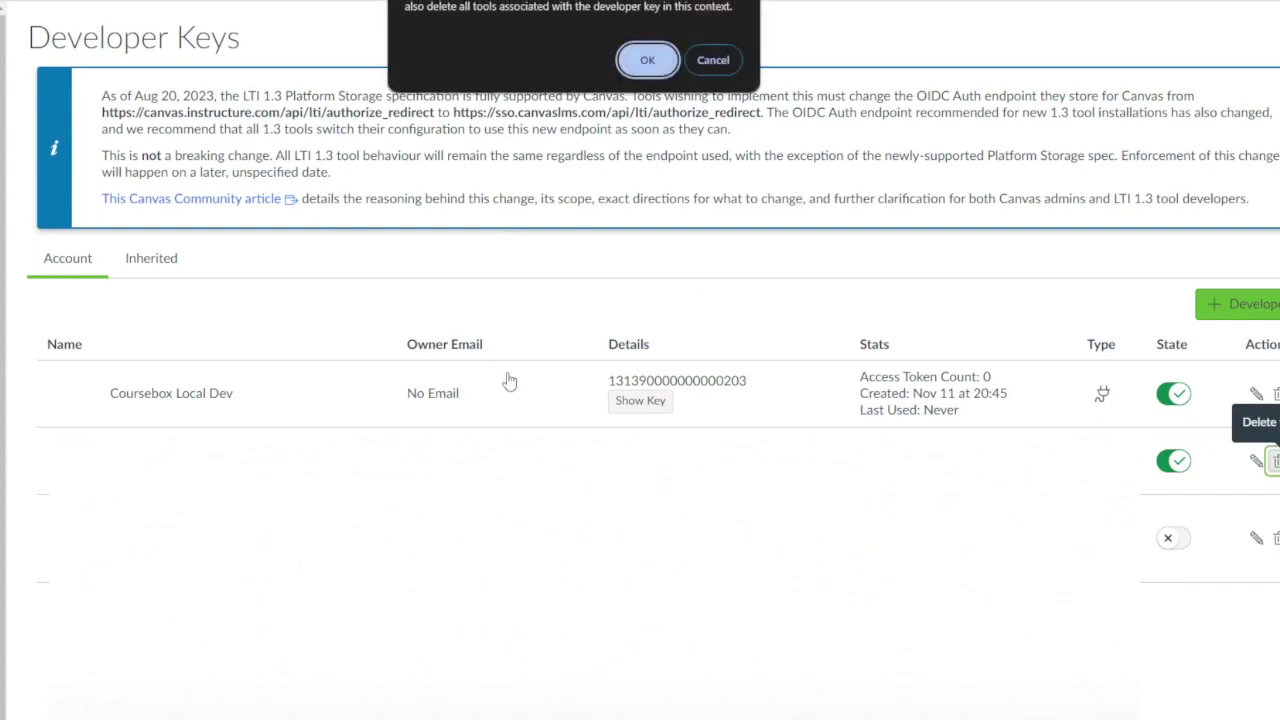
Step: Confirm deleting the second developer key, then begin adding a new developer key
click(647, 60)
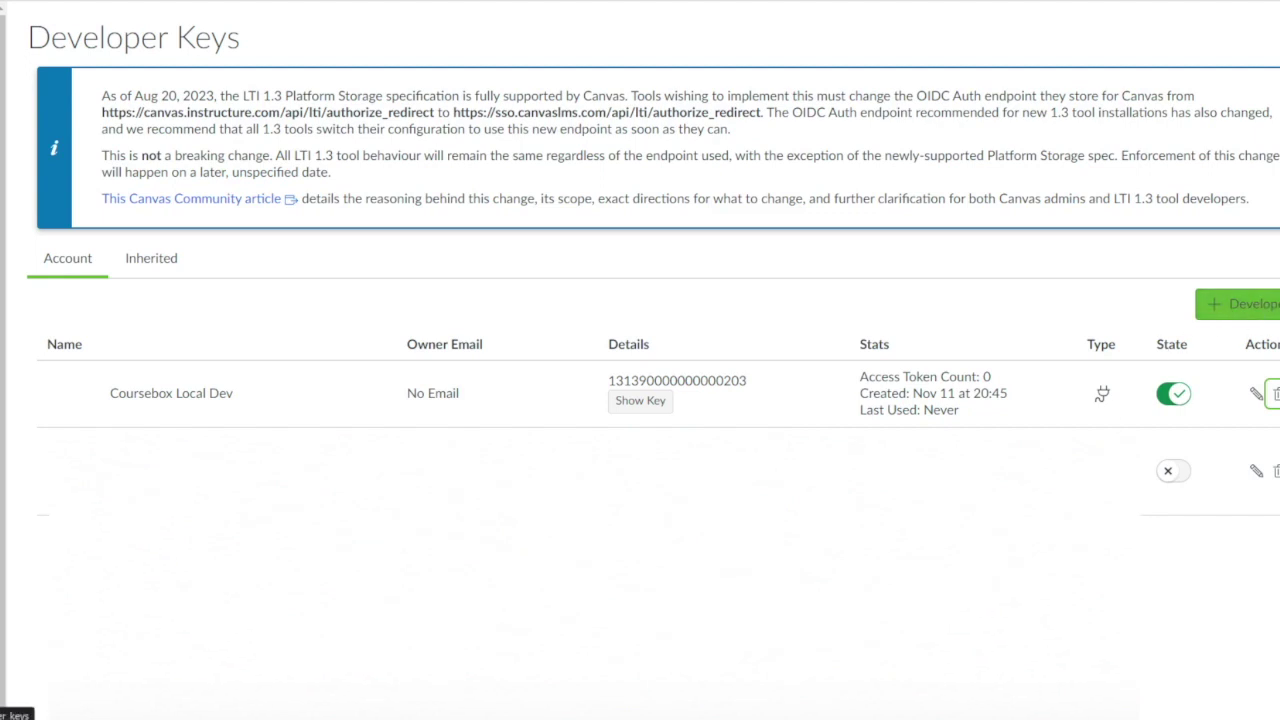
click(1249, 306)
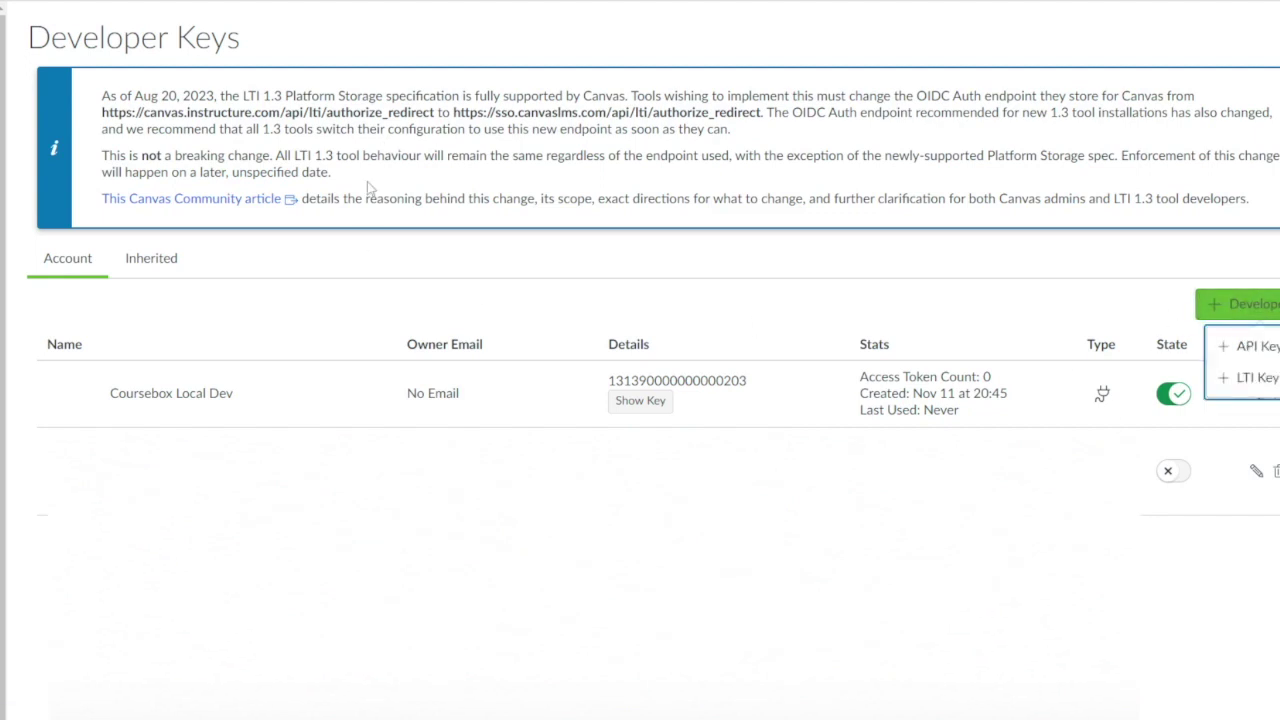
Step: Create a Canvas LTI key named Coursebox Dev Test 2 via Manual Entry, reusing the name as Title
click(1240, 377)
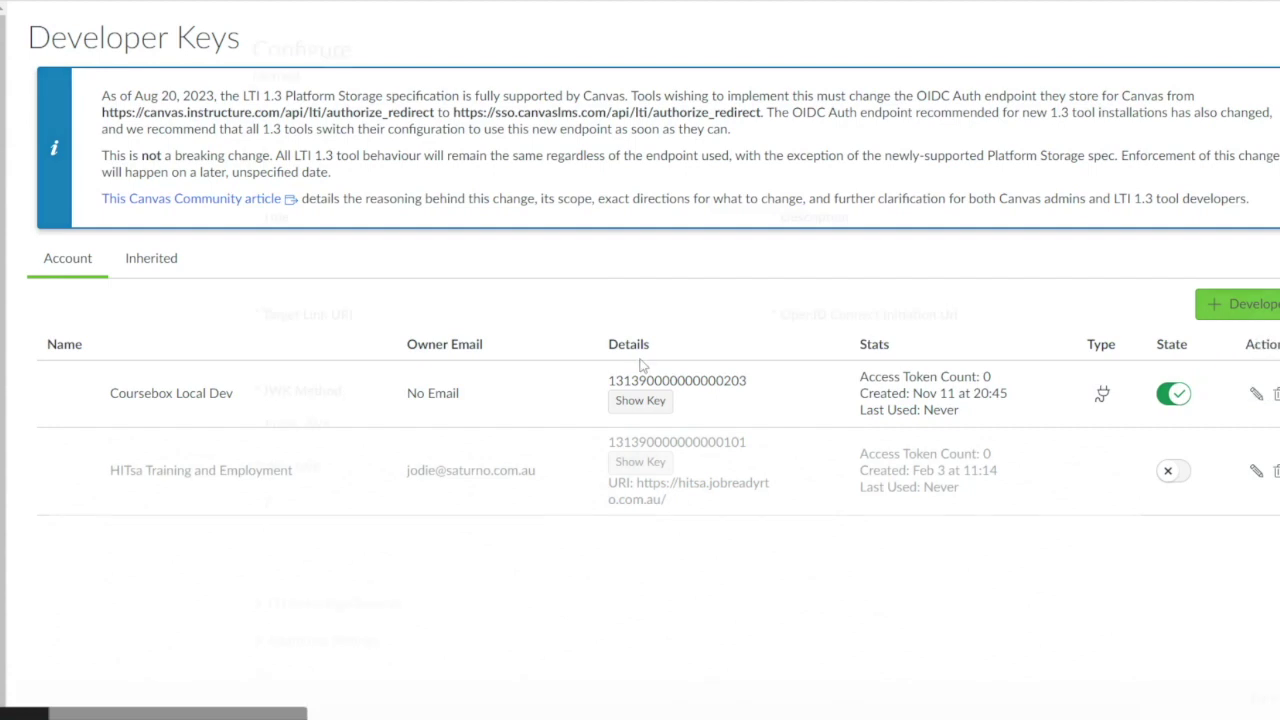
click(145, 121)
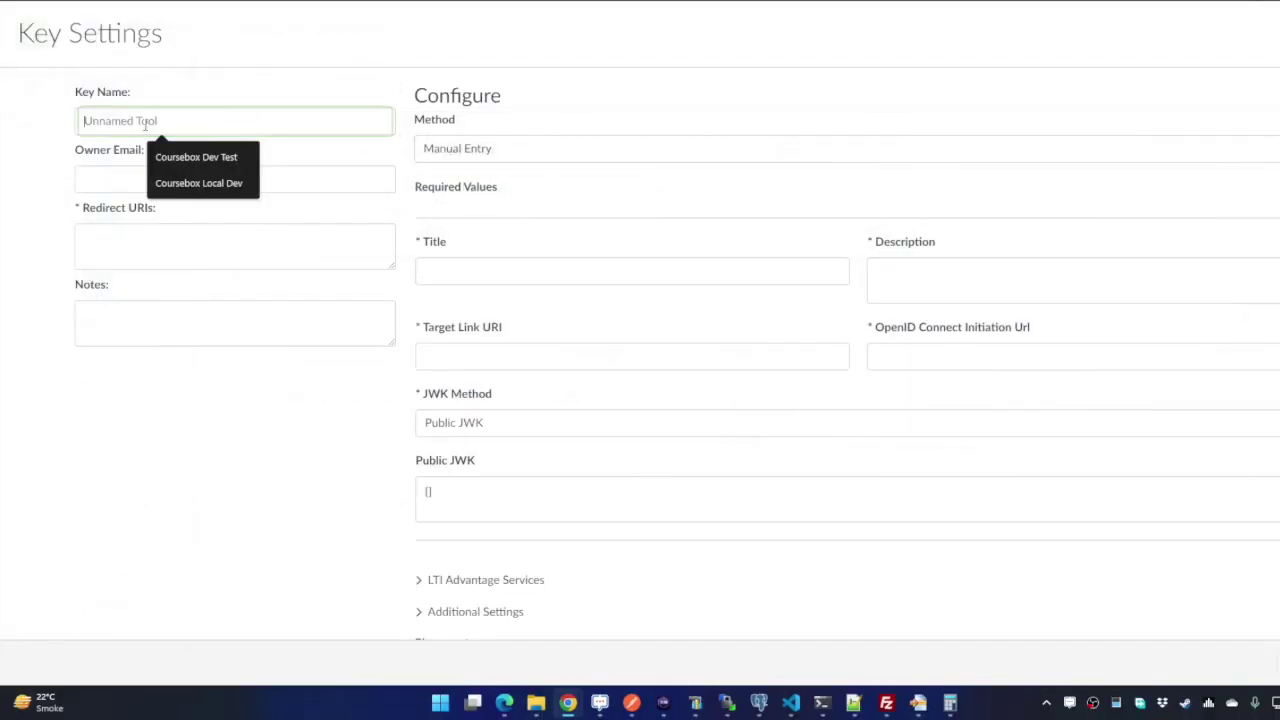
click(202, 161)
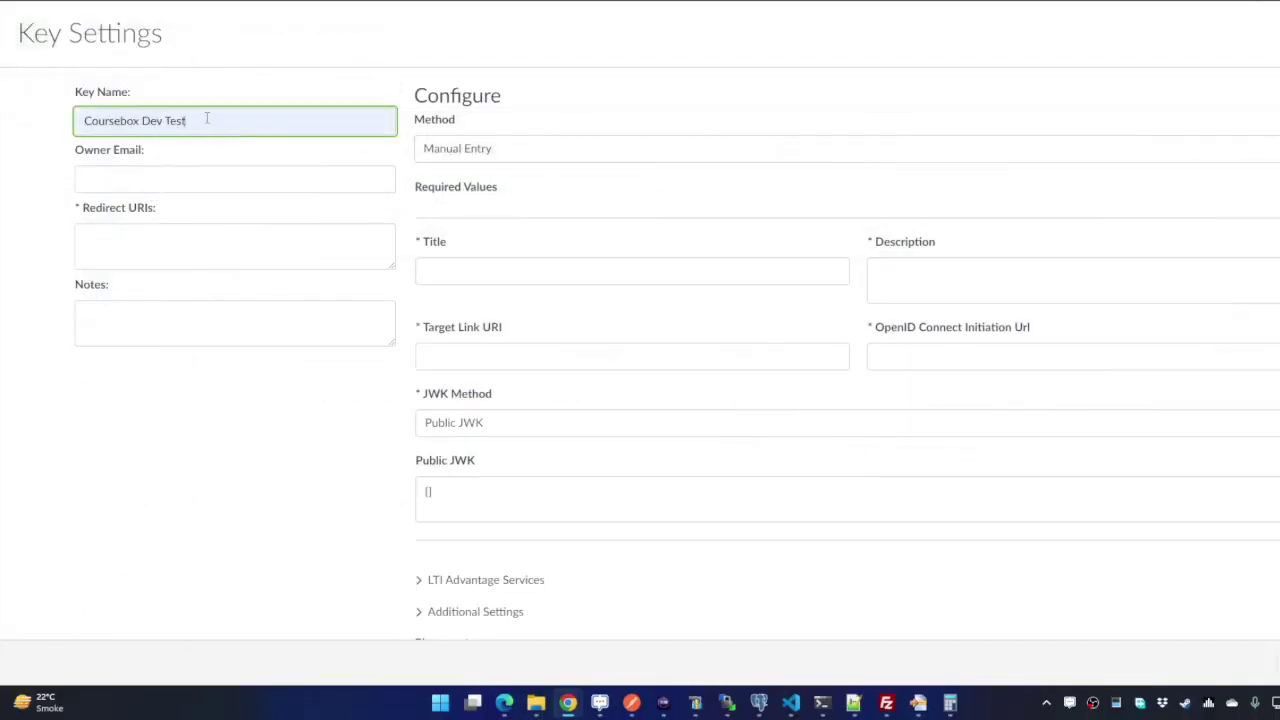
key(ctrl+a)
key(ctrl+c)
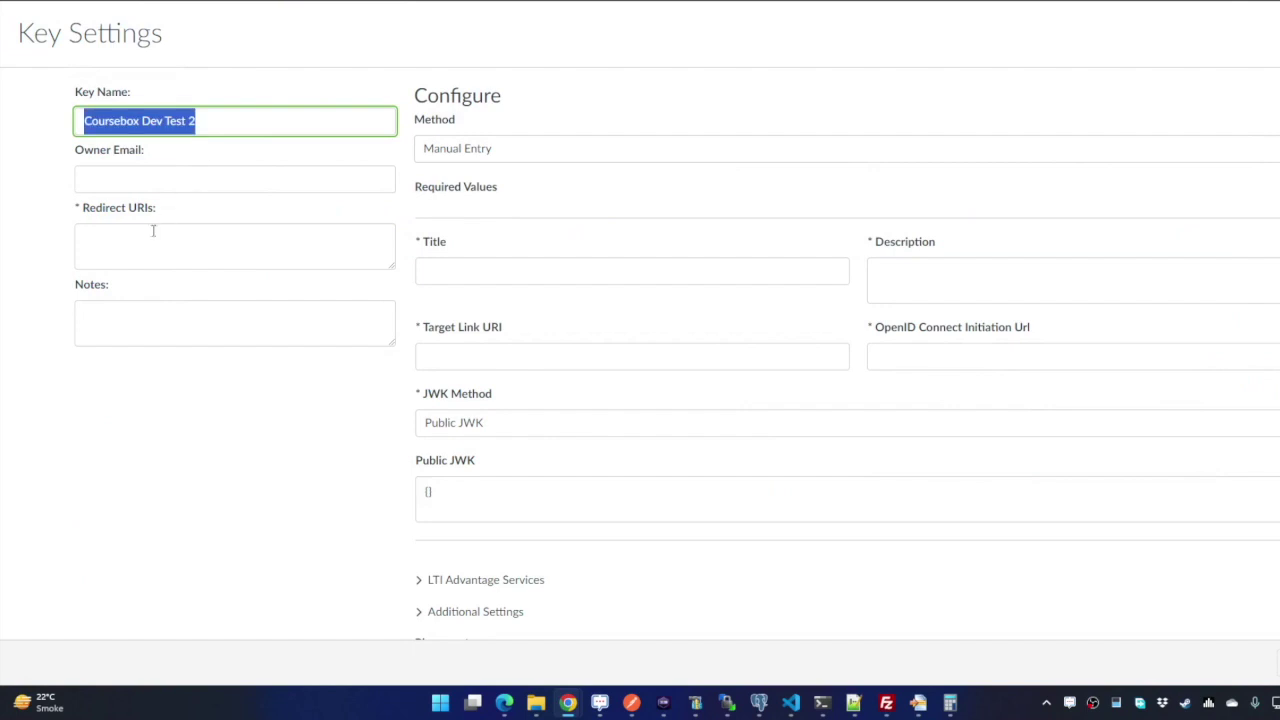
click(532, 154)
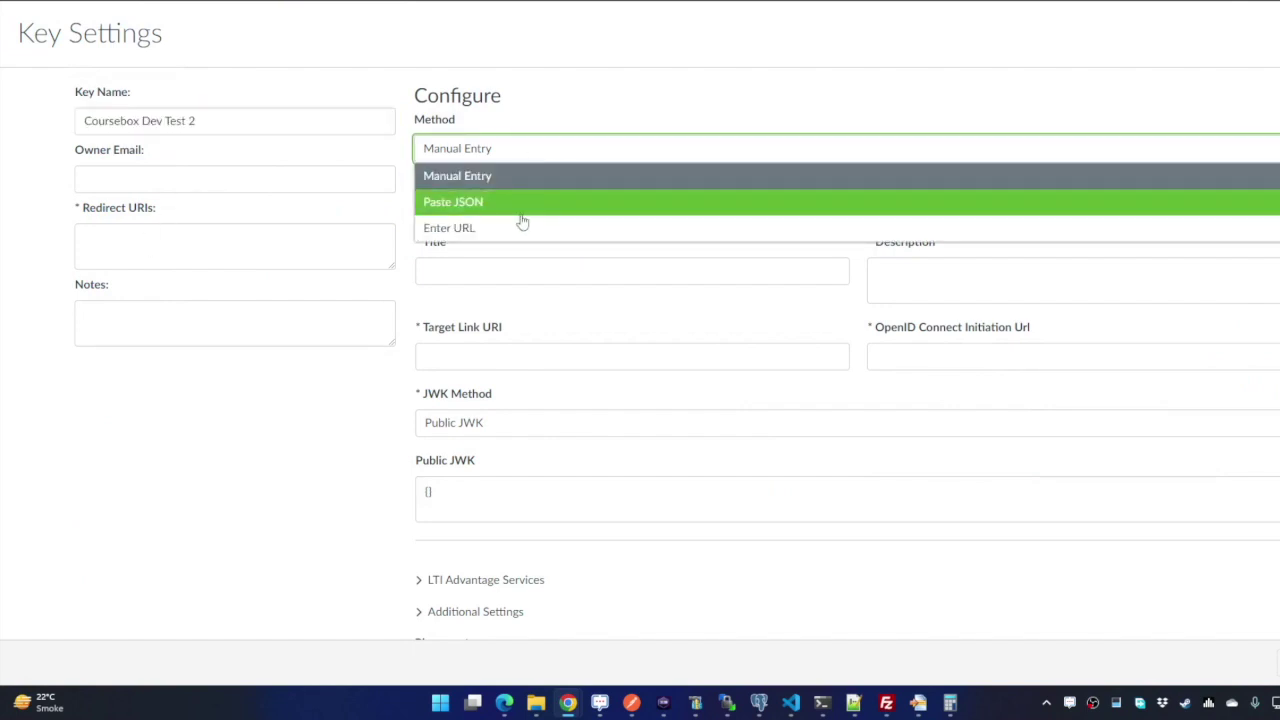
click(519, 185)
click(476, 267)
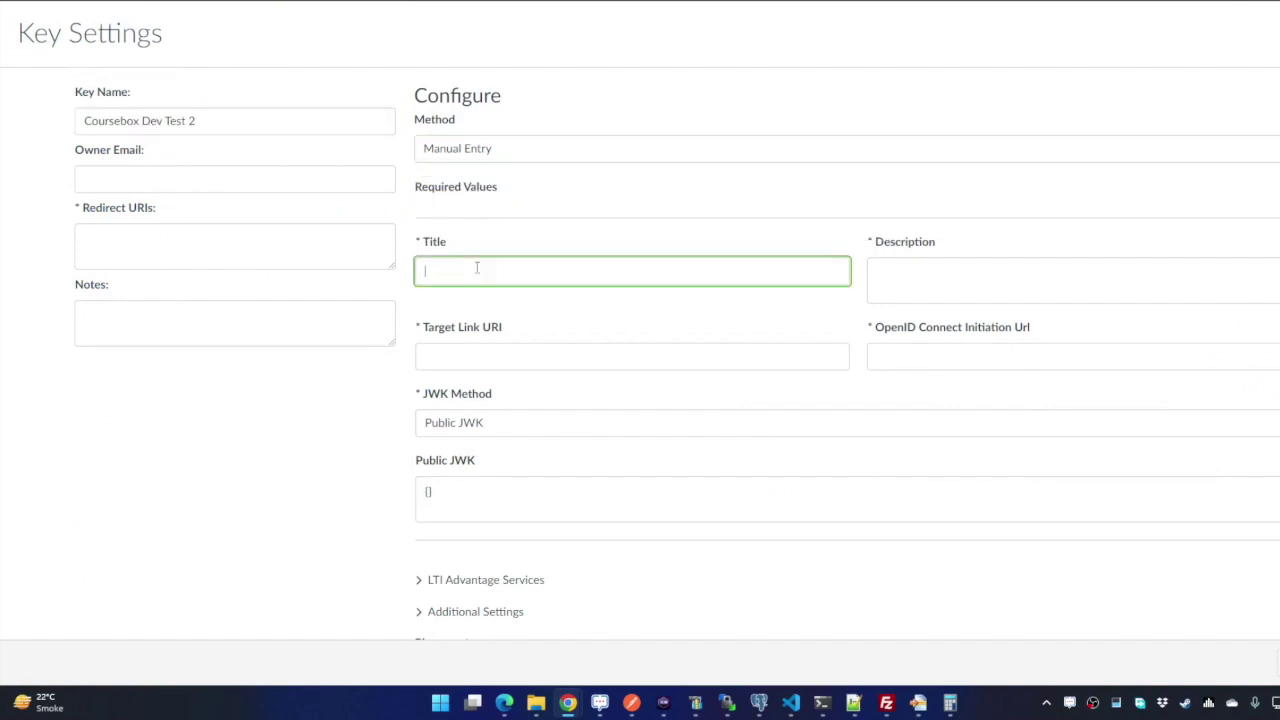
key(ctrl+v)
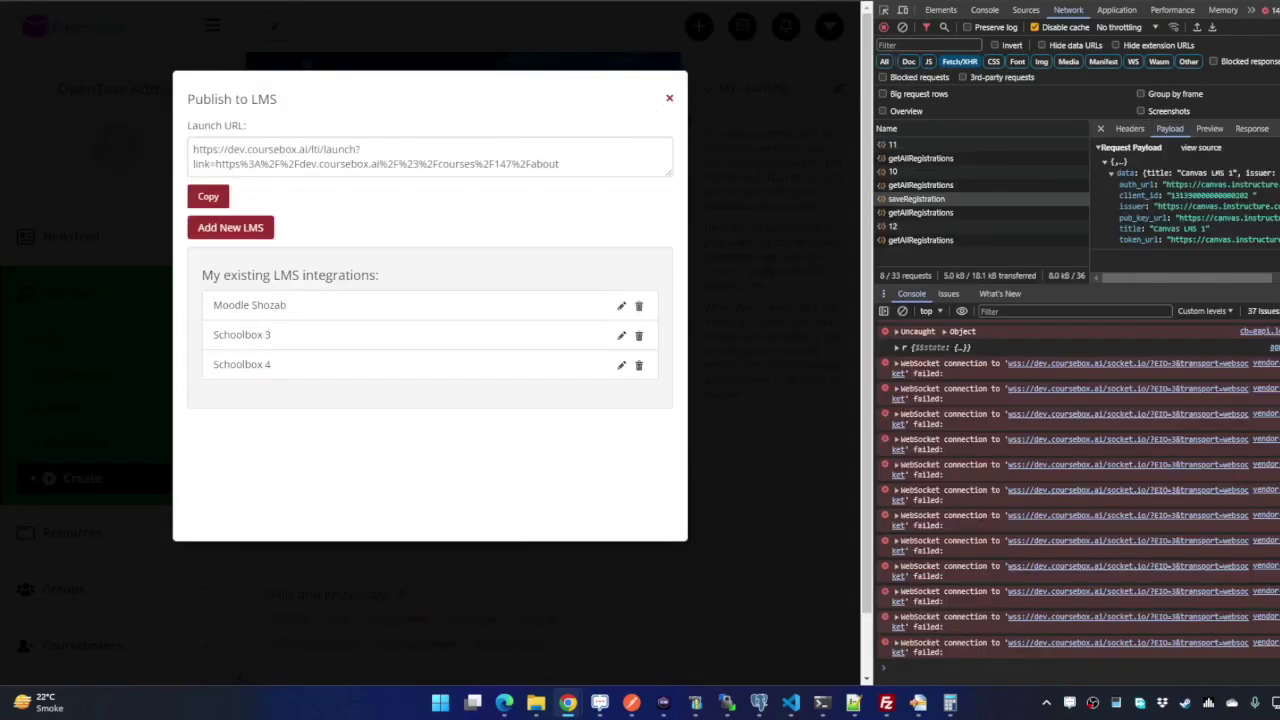
Step: Reopen Cooking Pizza 101's Publish to LMS, start Add New LMS, and select the launch URL
click(669, 97)
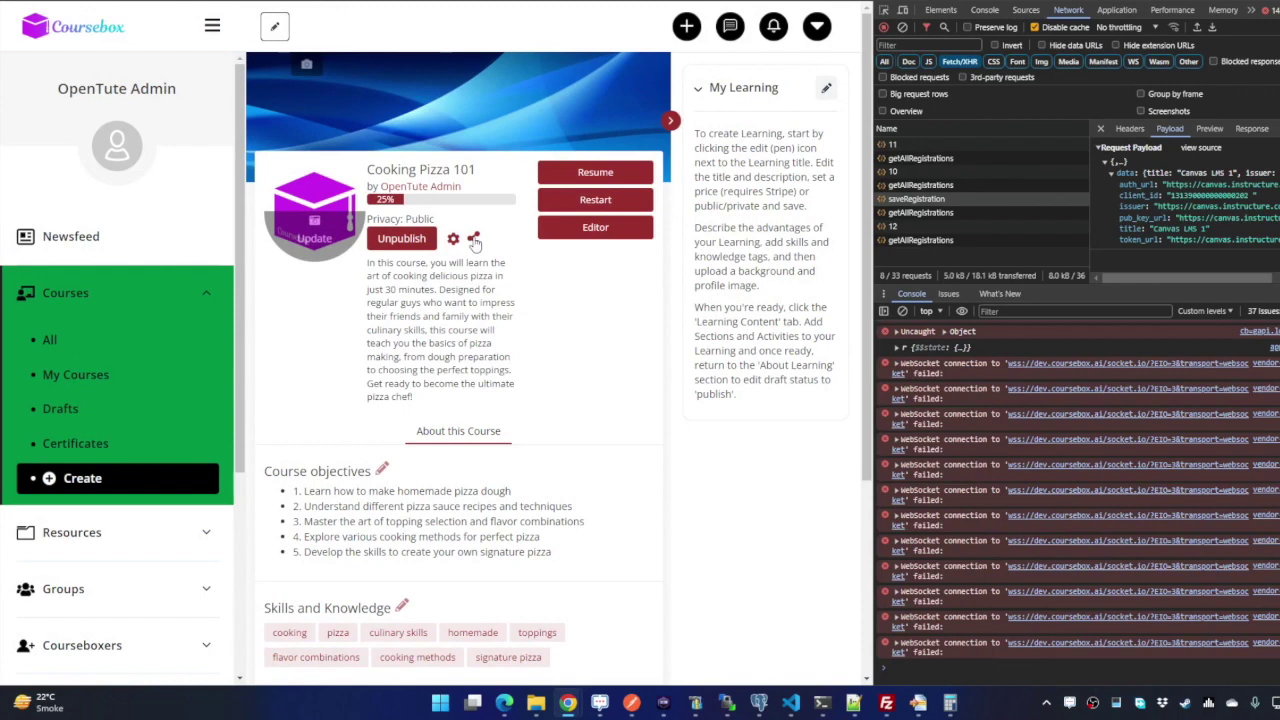
click(475, 242)
click(463, 353)
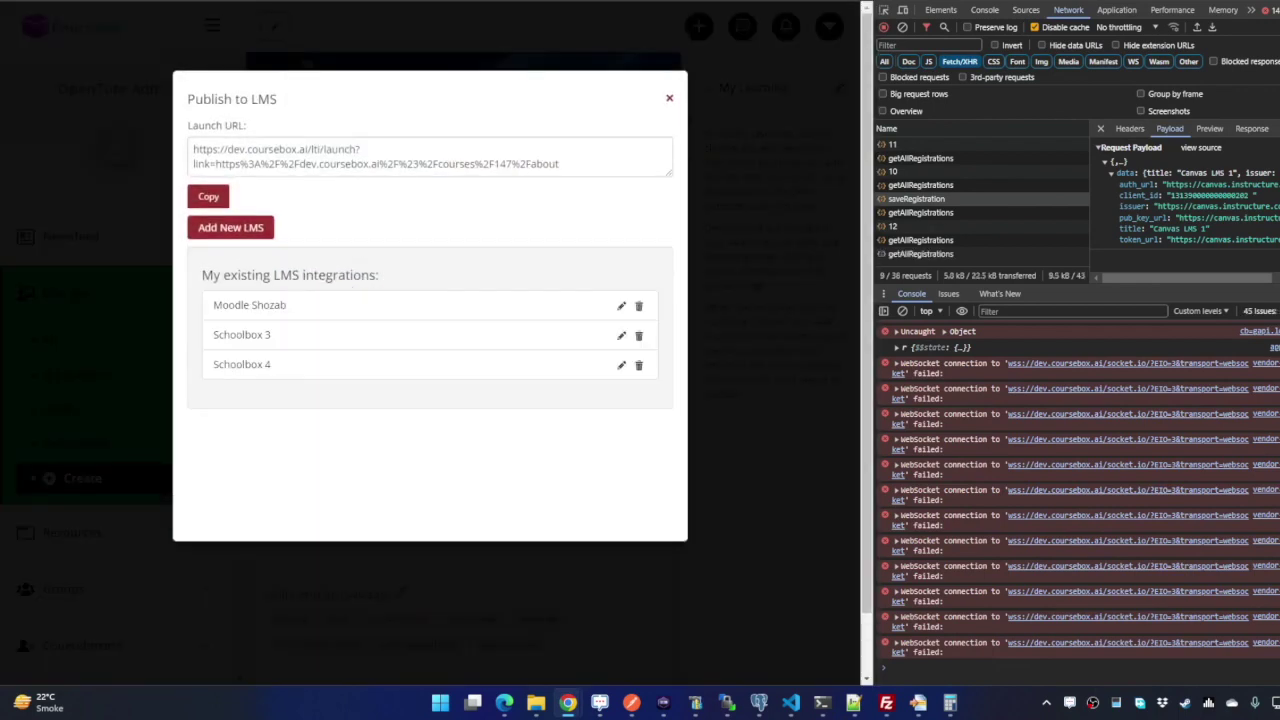
key(F12)
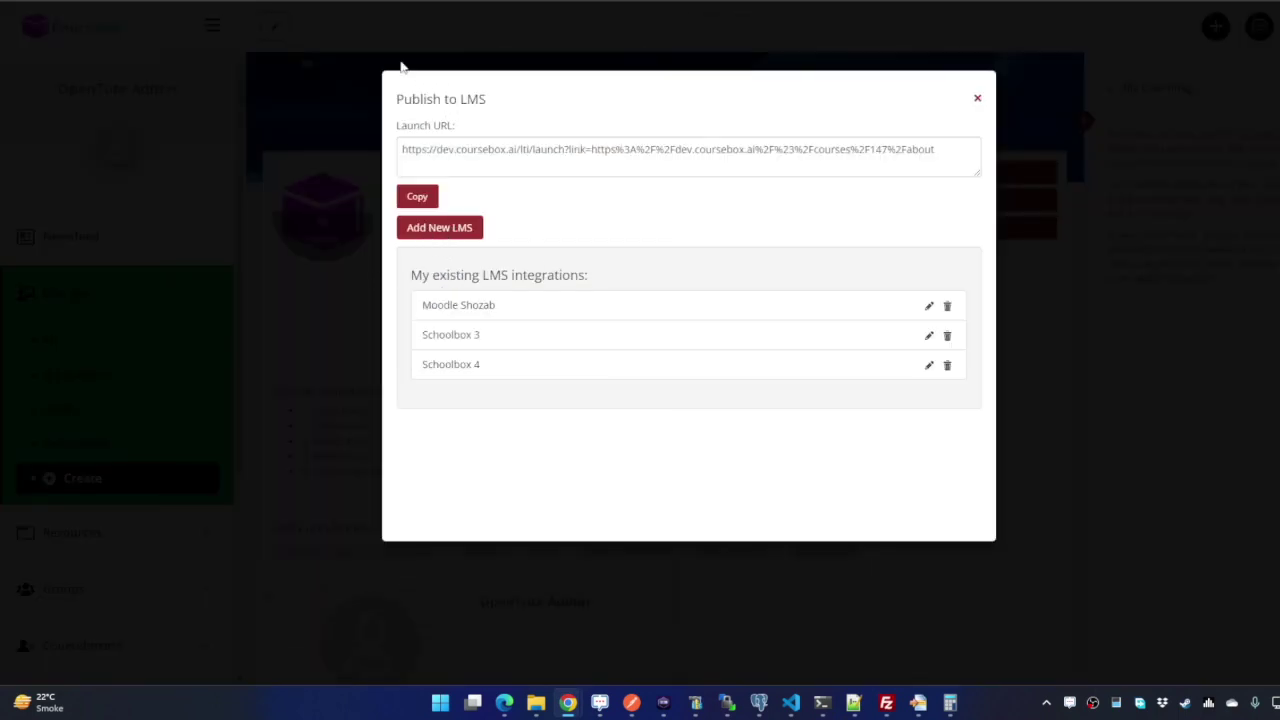
click(436, 232)
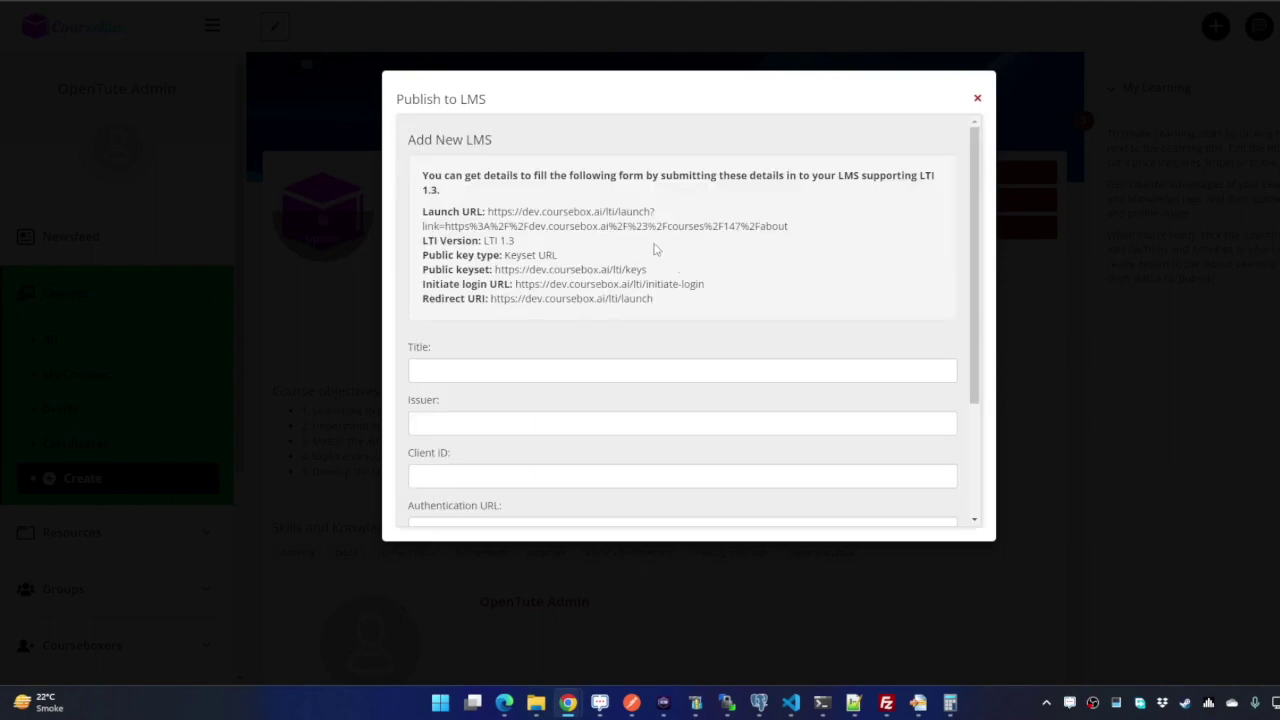
drag(488, 212, 624, 212)
key(ctrl+c)
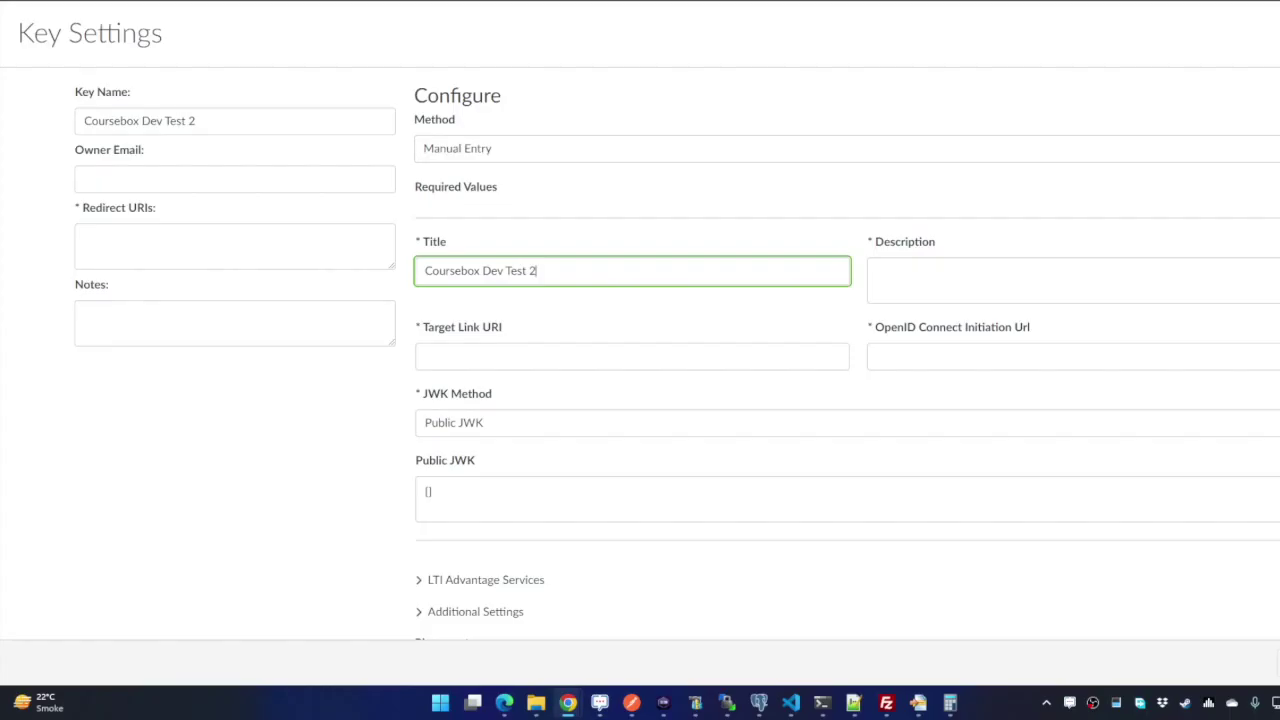
Step: Paste Coursebox's launch URL as Target Link URI and copy the Title into Description
click(928, 277)
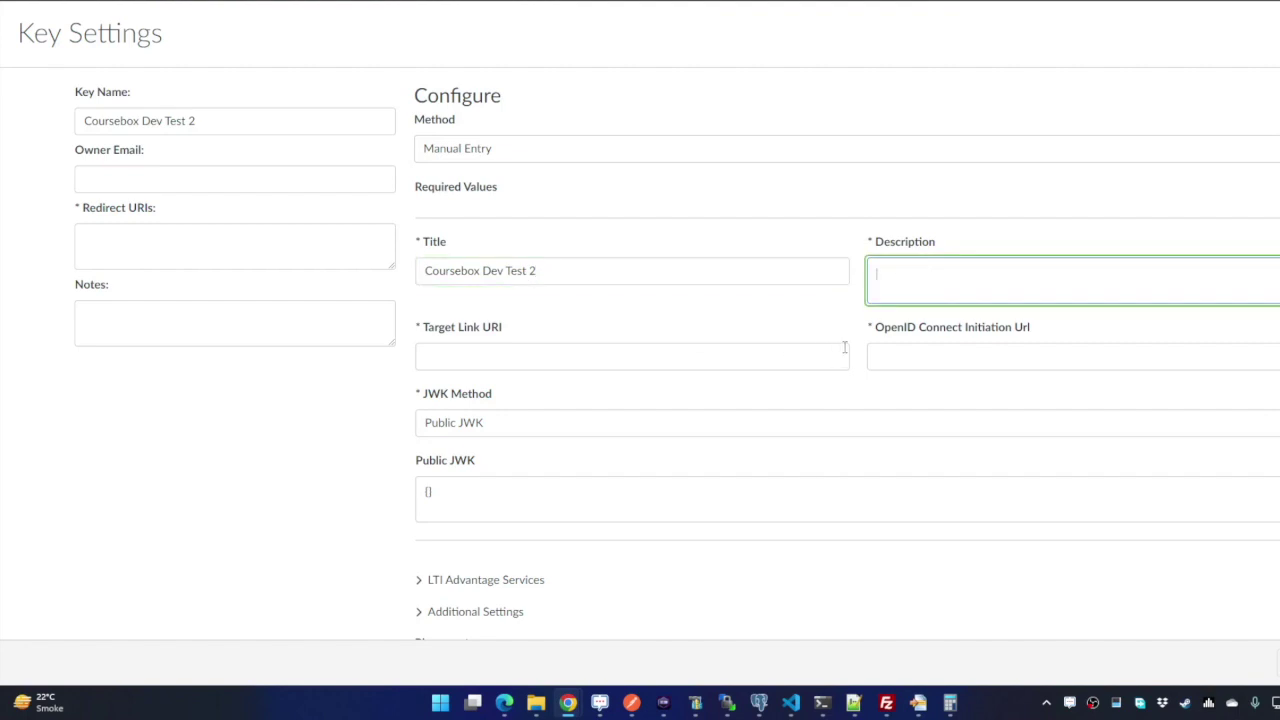
click(671, 357)
key(ctrl+v)
triple_click(571, 274)
key(ctrl+c)
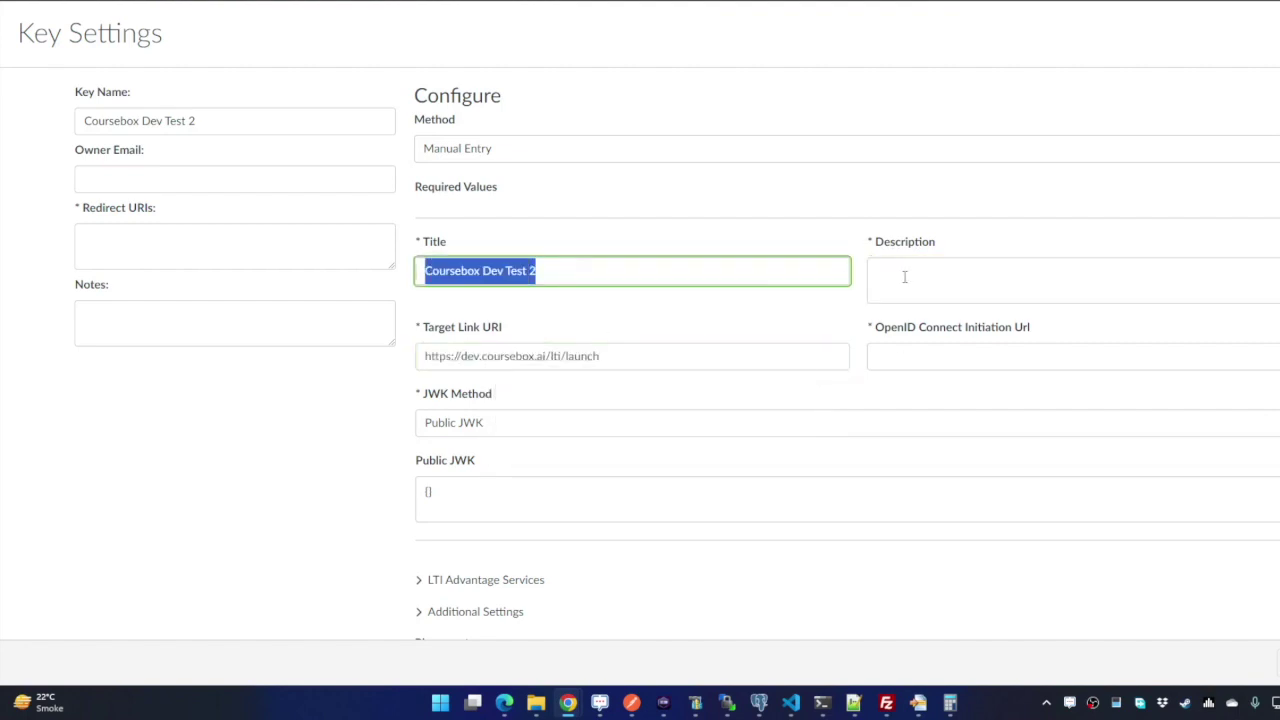
click(904, 277)
key(ctrl+v)
Step: Switch the JWK method to Public JWK URL and enter Coursebox's keyset URL
key(alt+Tab)
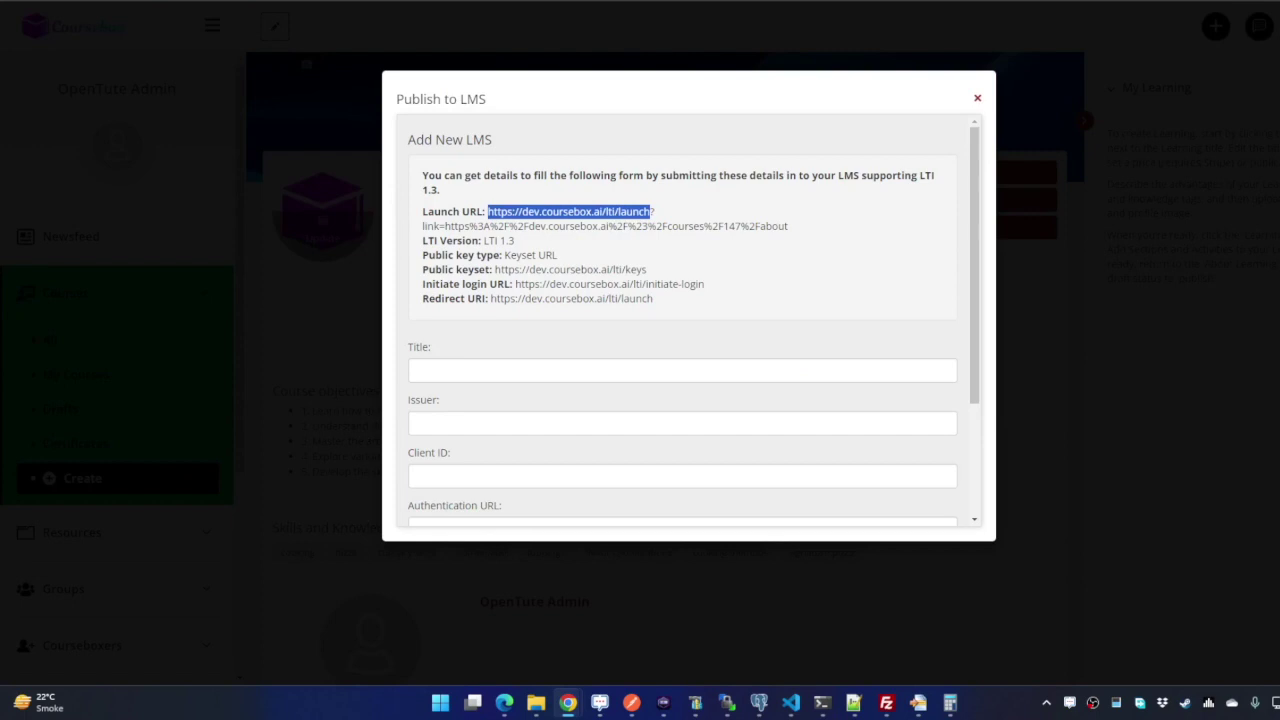
drag(495, 270, 647, 270)
key(alt+Tab)
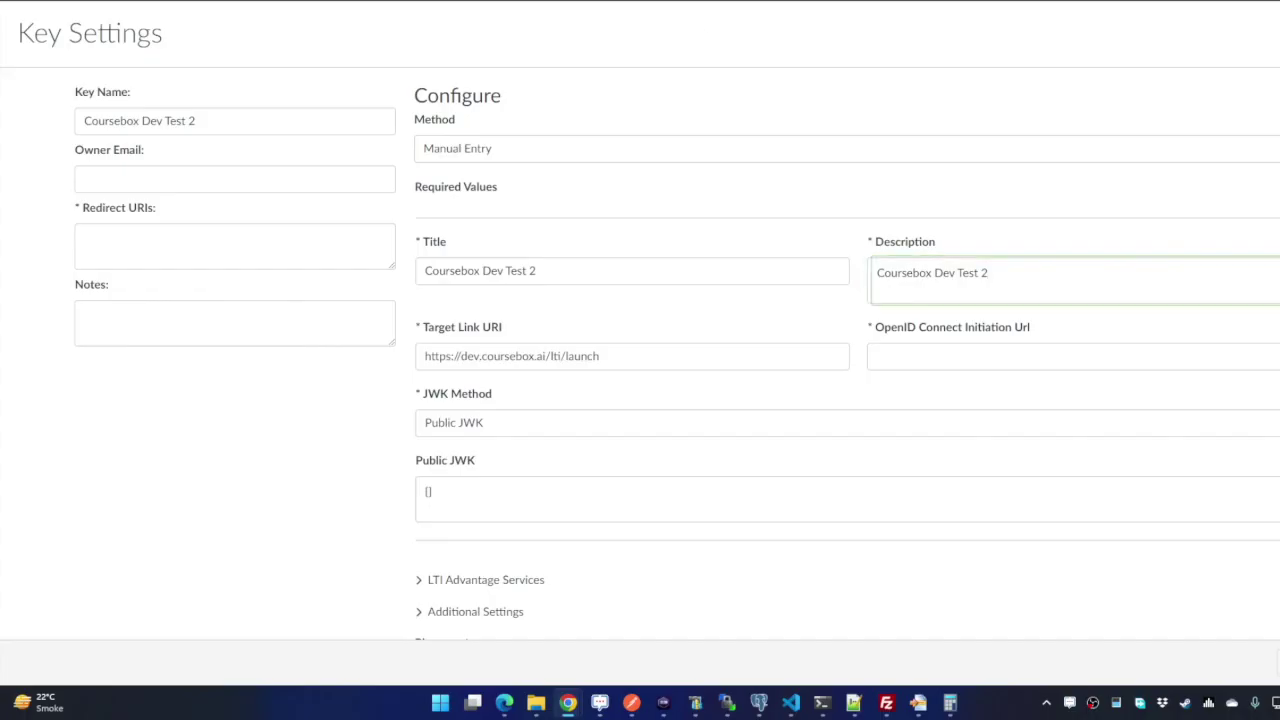
click(480, 422)
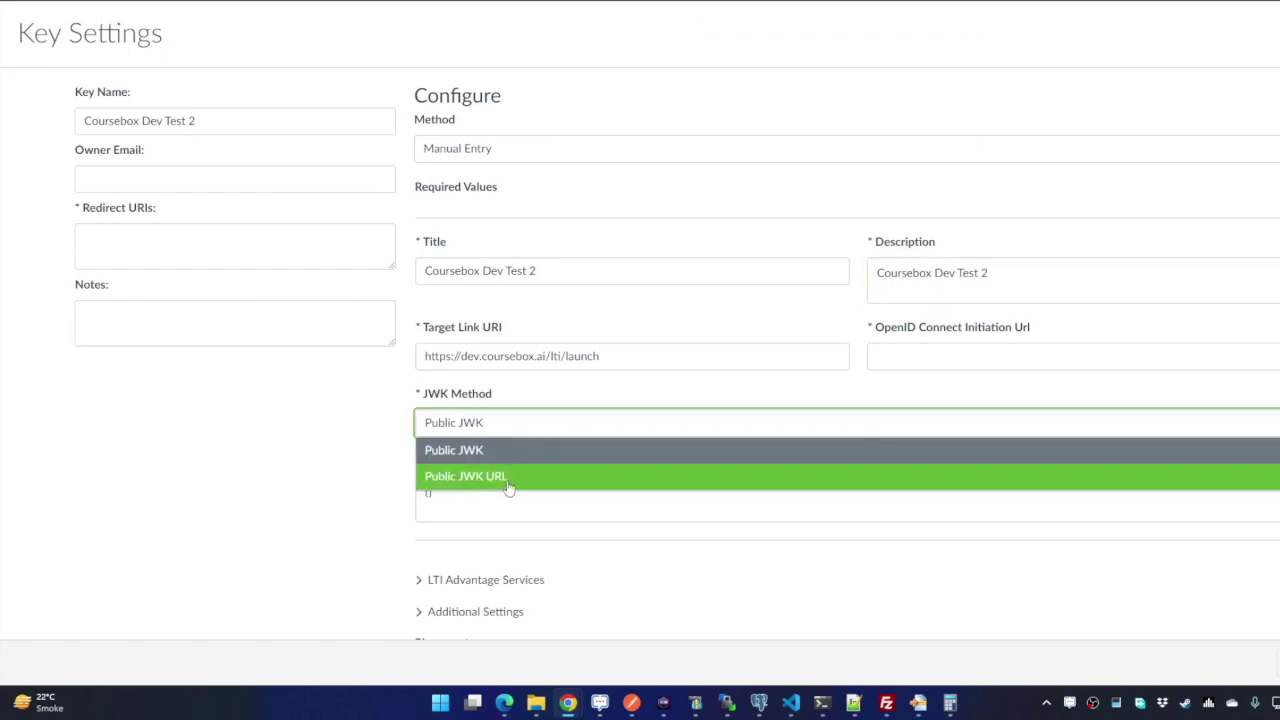
click(460, 480)
click(462, 487)
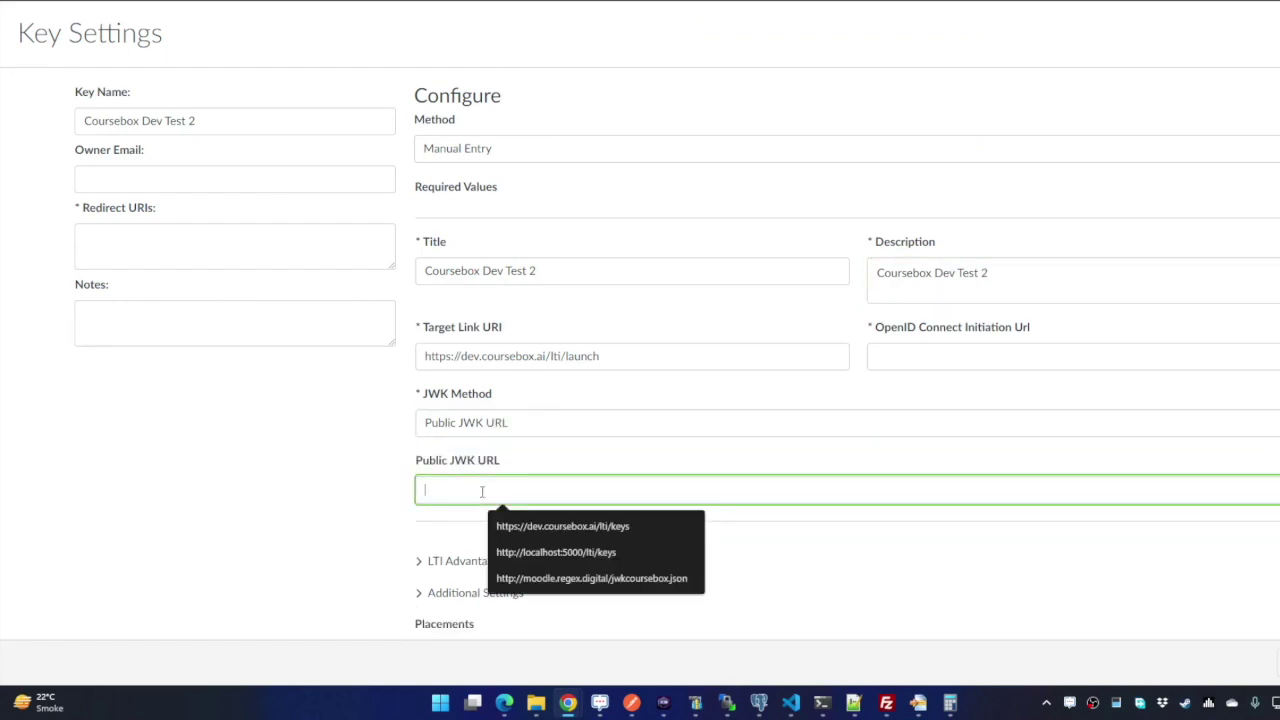
click(540, 526)
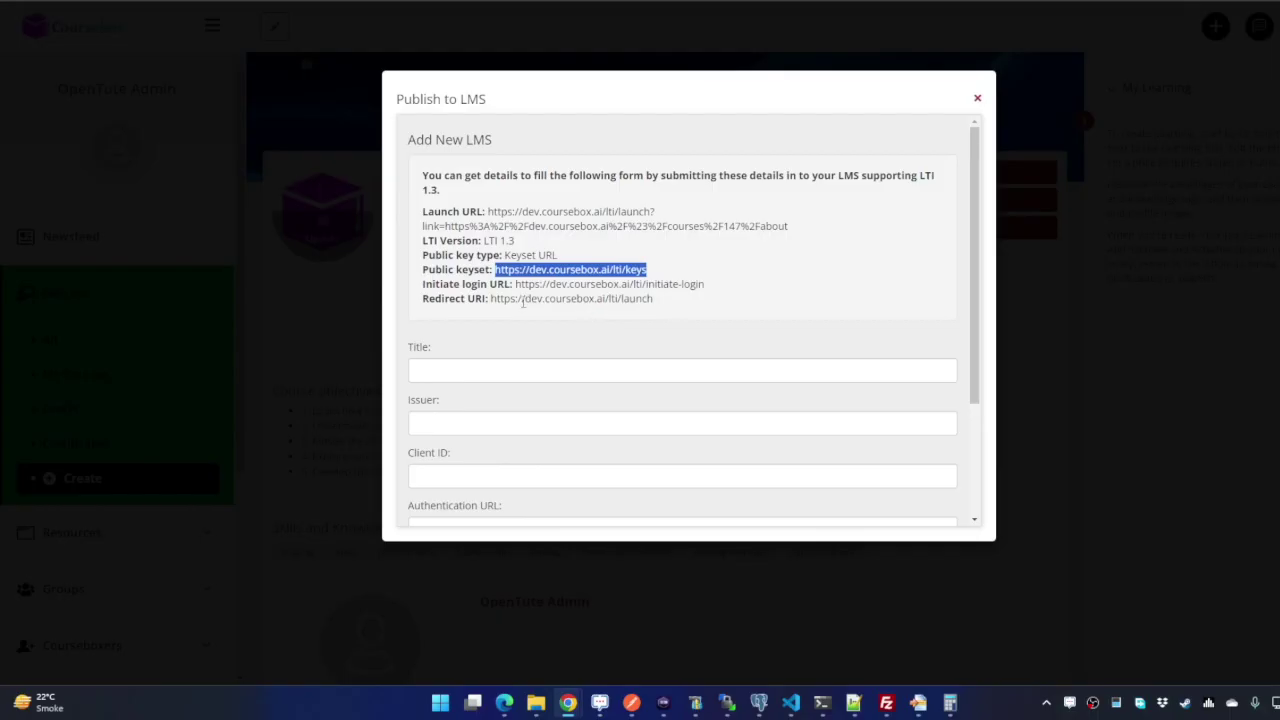
Step: Set the OpenID Connect Initiation Url to the initiate-login URL and add the launch URL as redirect URI
drag(516, 285, 735, 286)
key(ctrl+c)
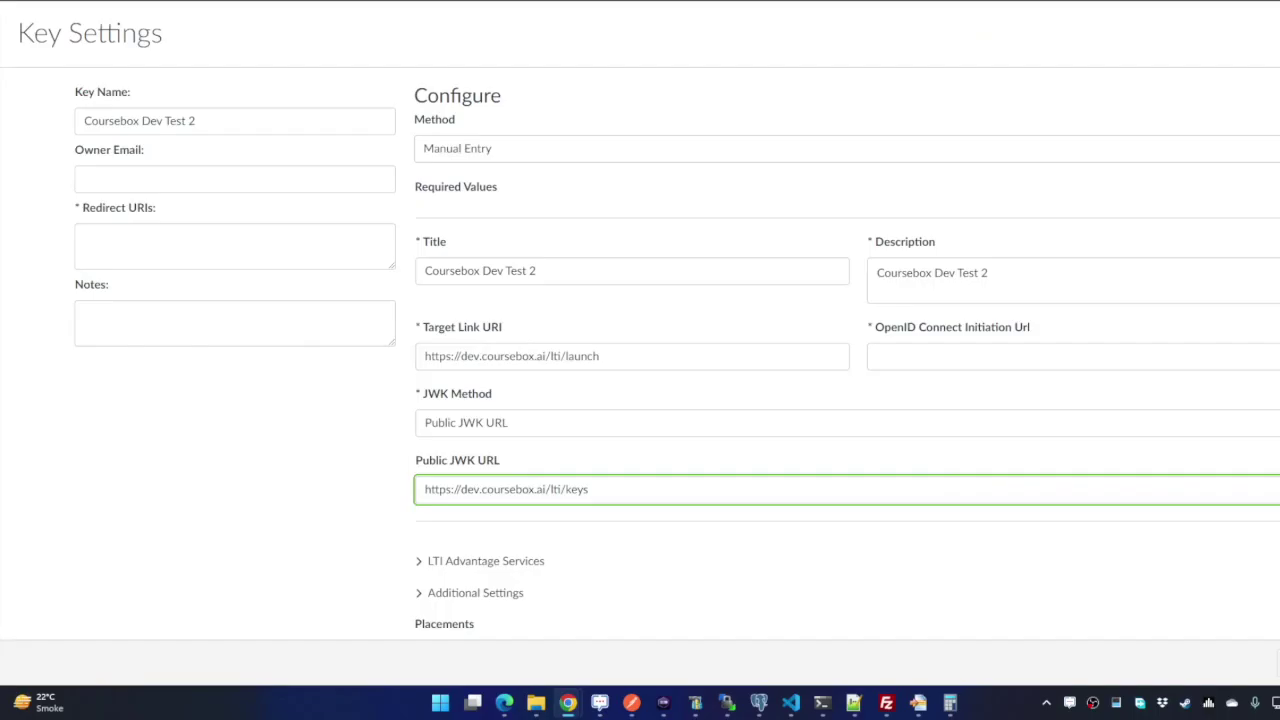
click(877, 362)
key(ctrl+v)
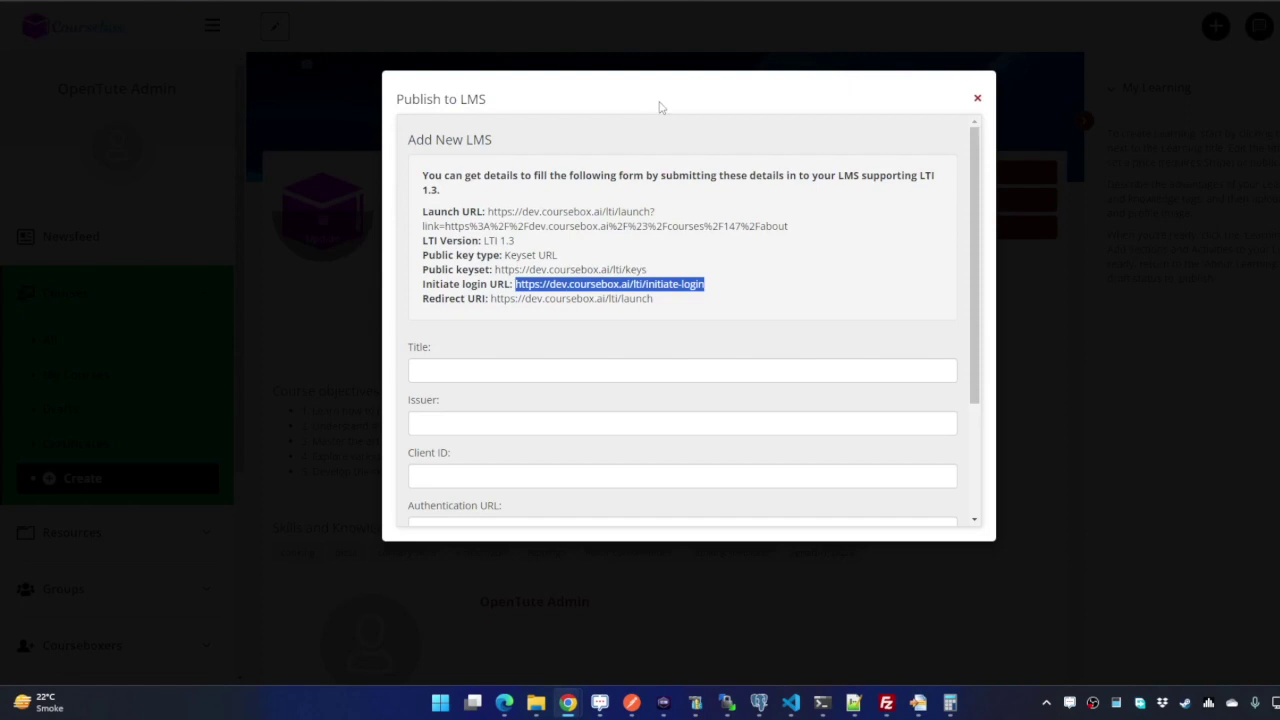
drag(490, 299, 660, 300)
key(ctrl+c)
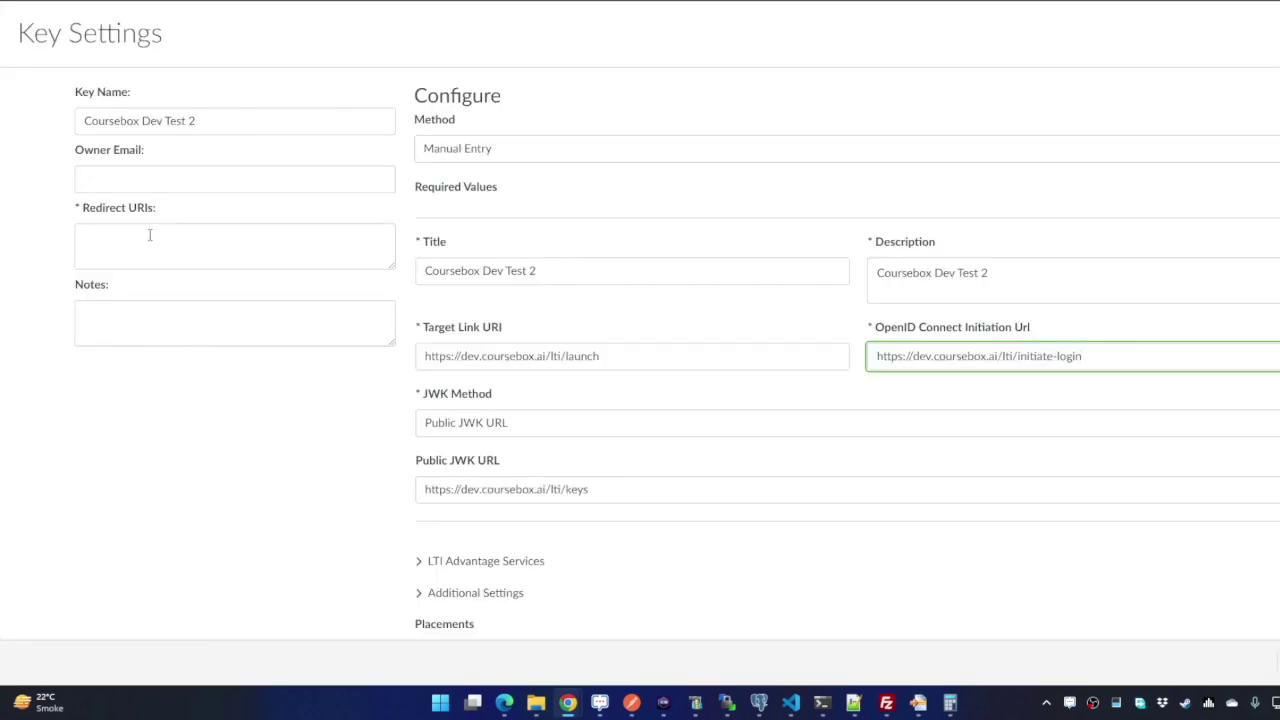
click(152, 240)
key(ctrl+v)
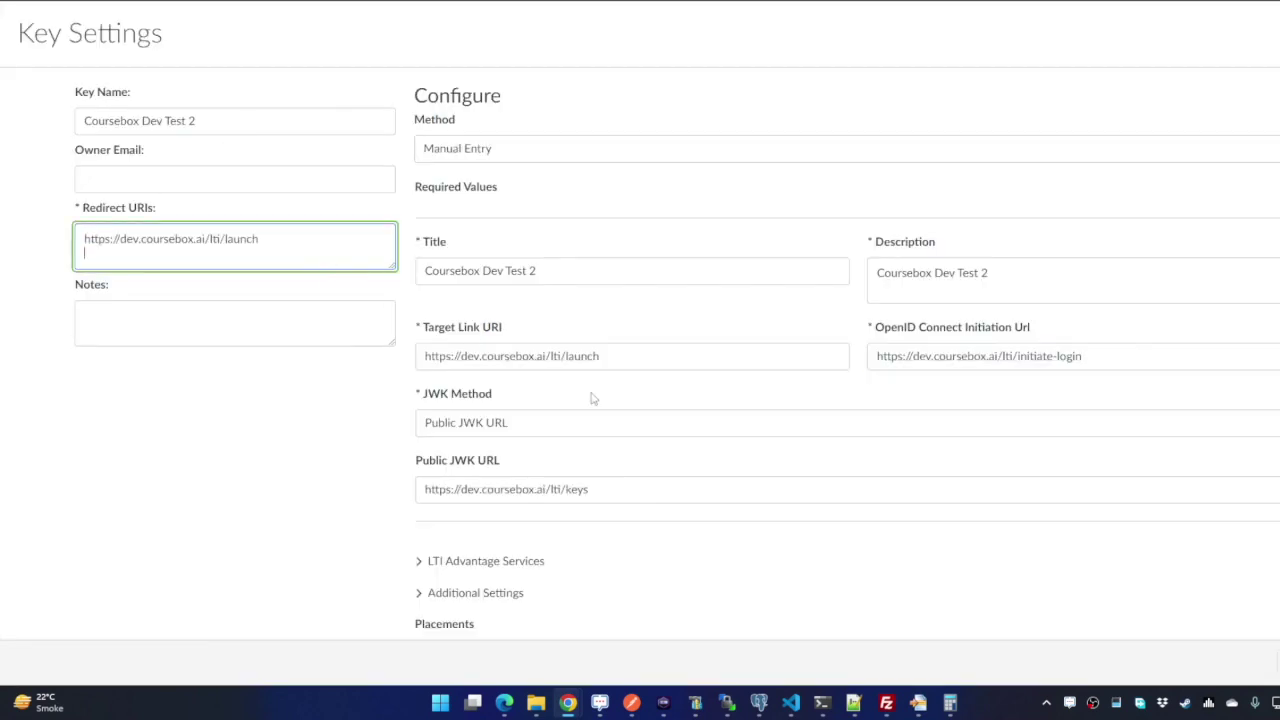
scroll(740, 314, down, 2)
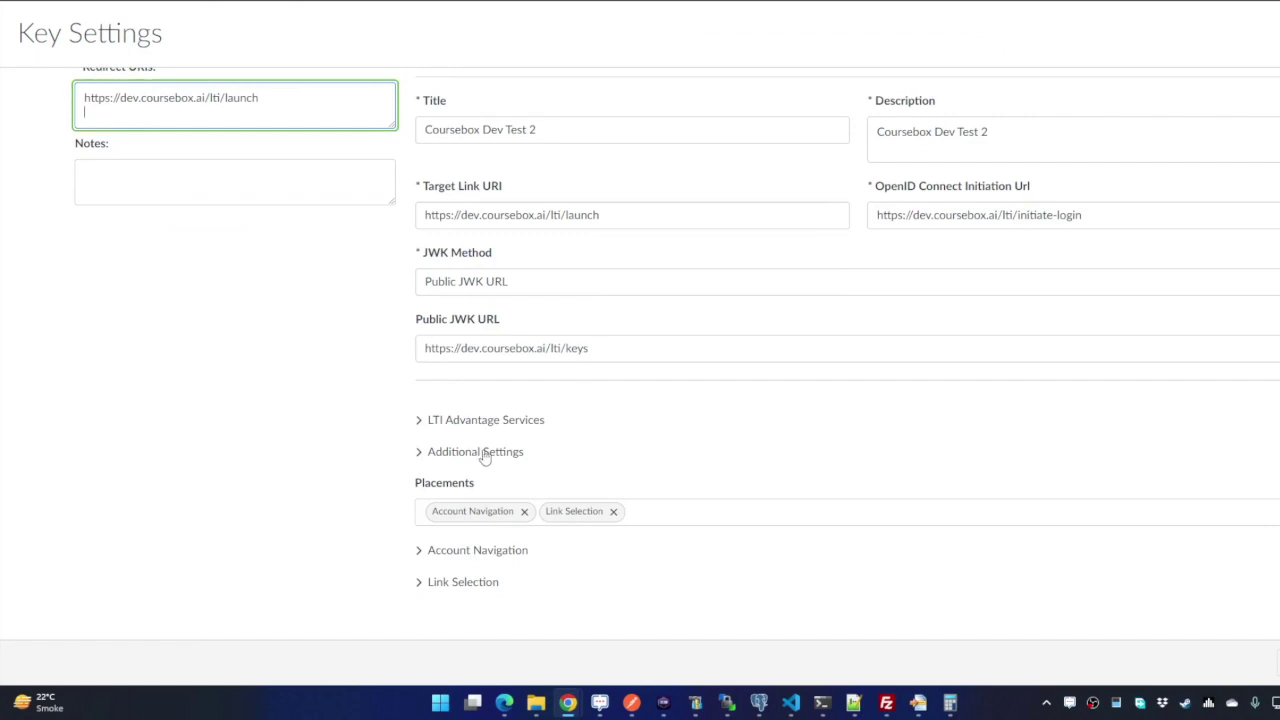
Step: Turn on all eight LTI Advantage services, from gradebook data through Progress records
click(485, 418)
scroll(500, 307, down, 3)
click(438, 213)
click(438, 242)
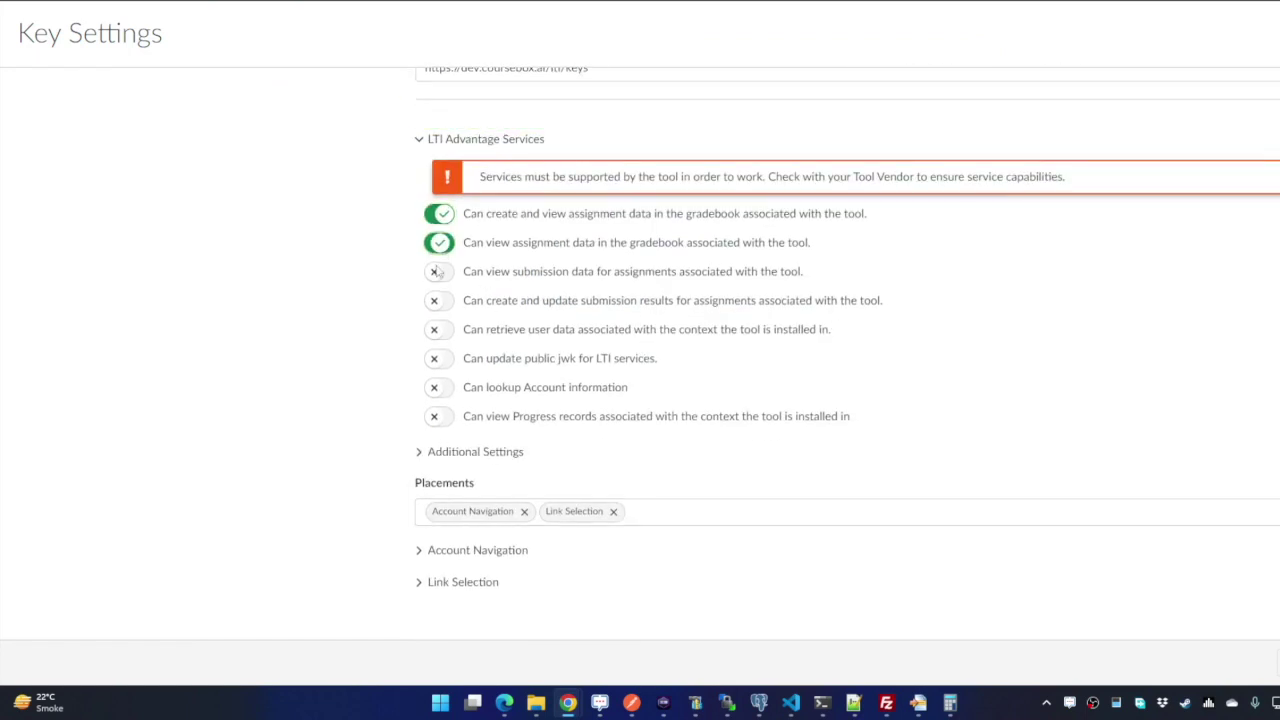
click(438, 271)
click(438, 300)
click(438, 329)
click(438, 358)
click(438, 387)
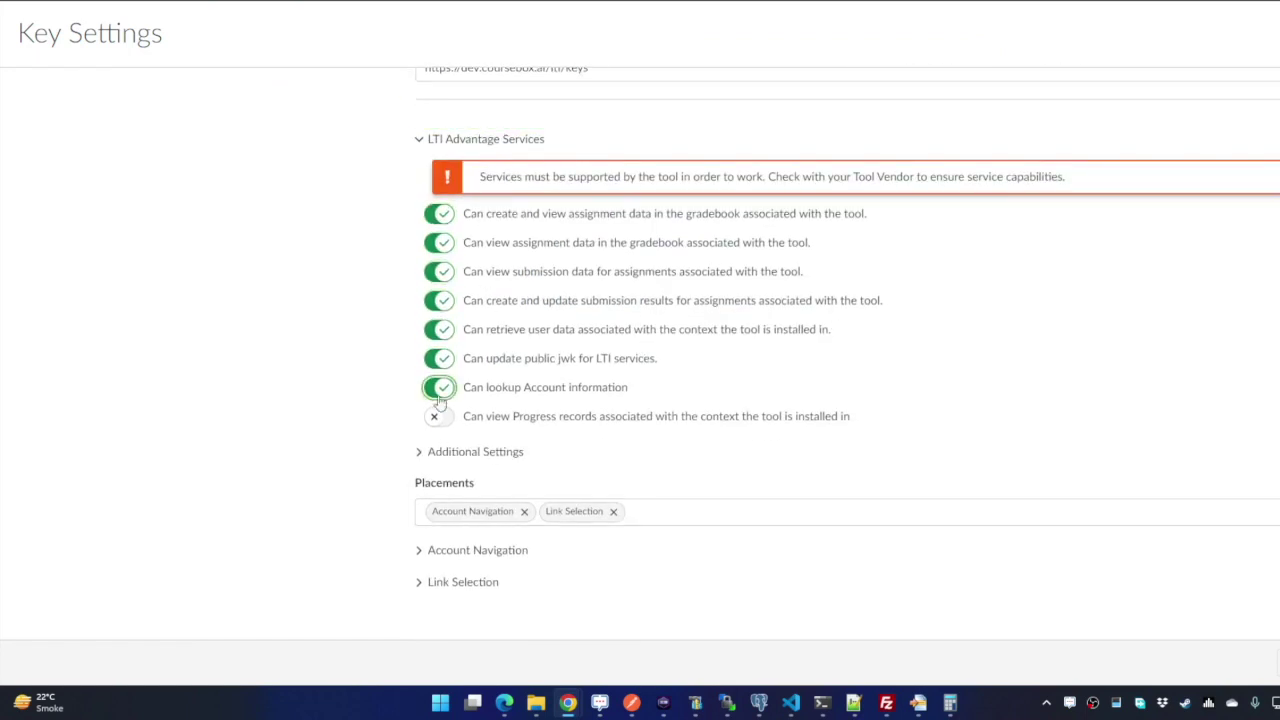
click(440, 416)
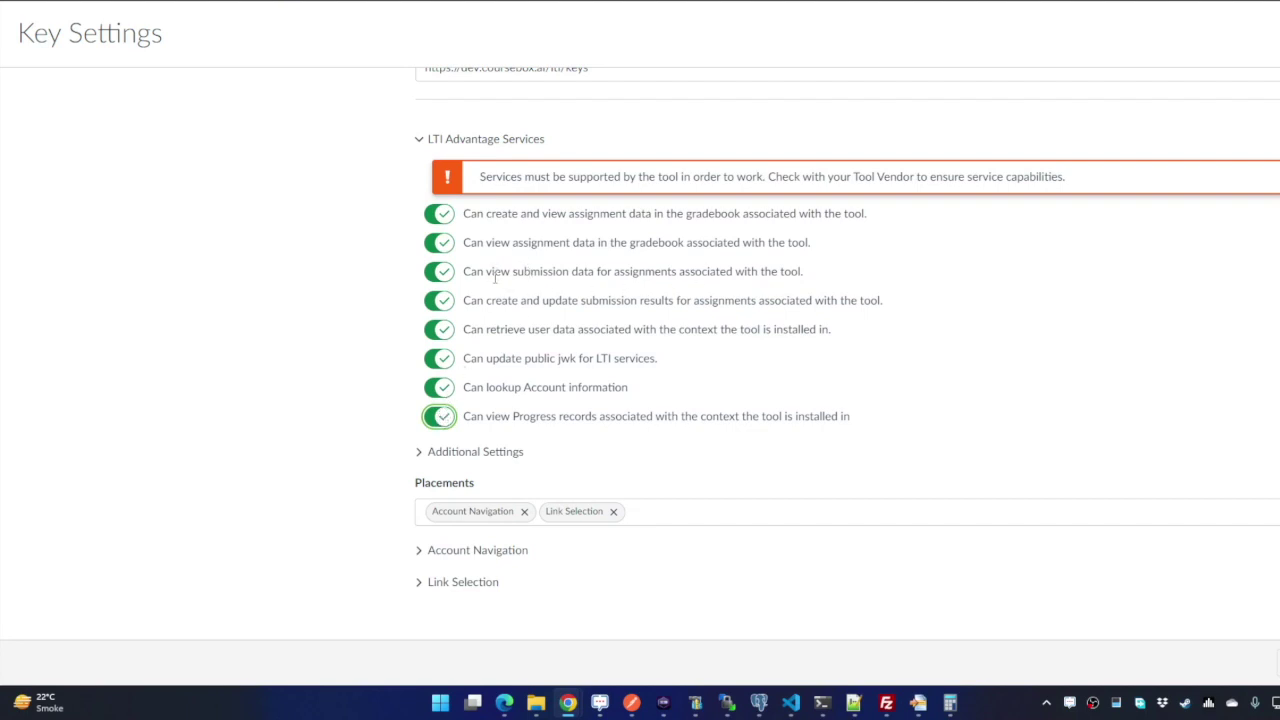
drag(486, 274, 734, 274)
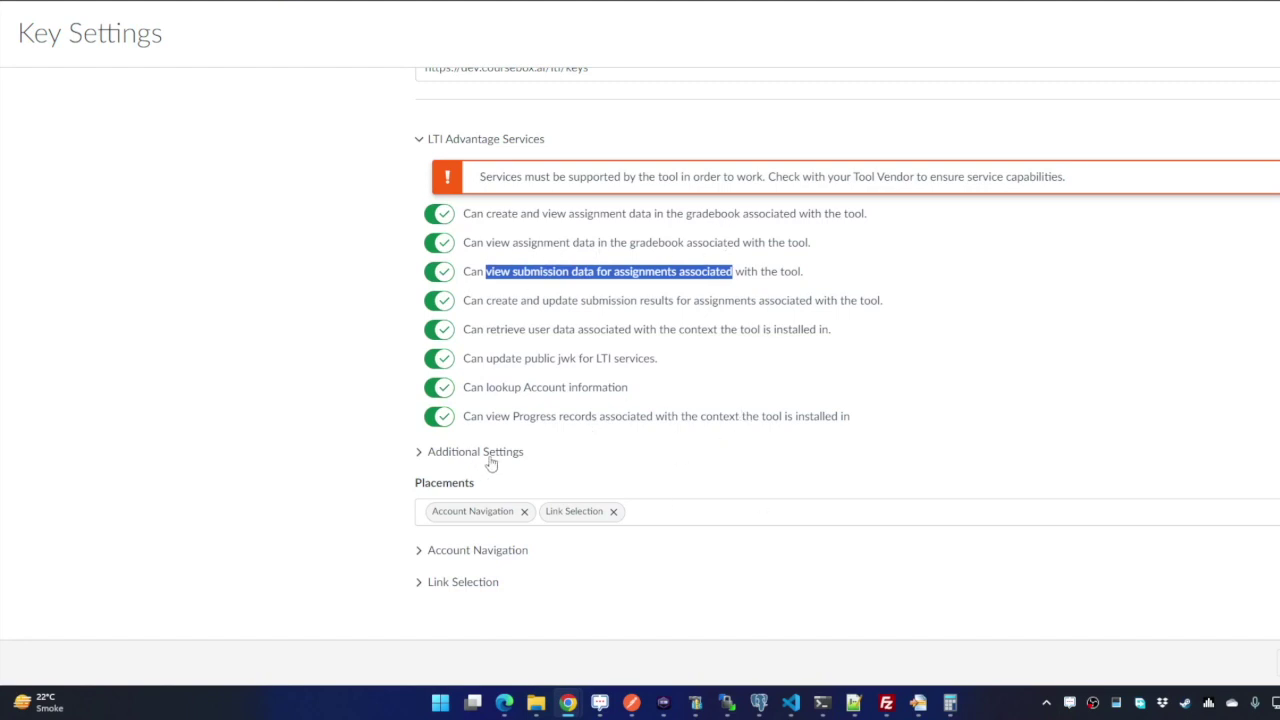
Step: Set Link Selection to LtiDeepLinkingRequest with the dev launch URL as its Target Link URI
click(491, 553)
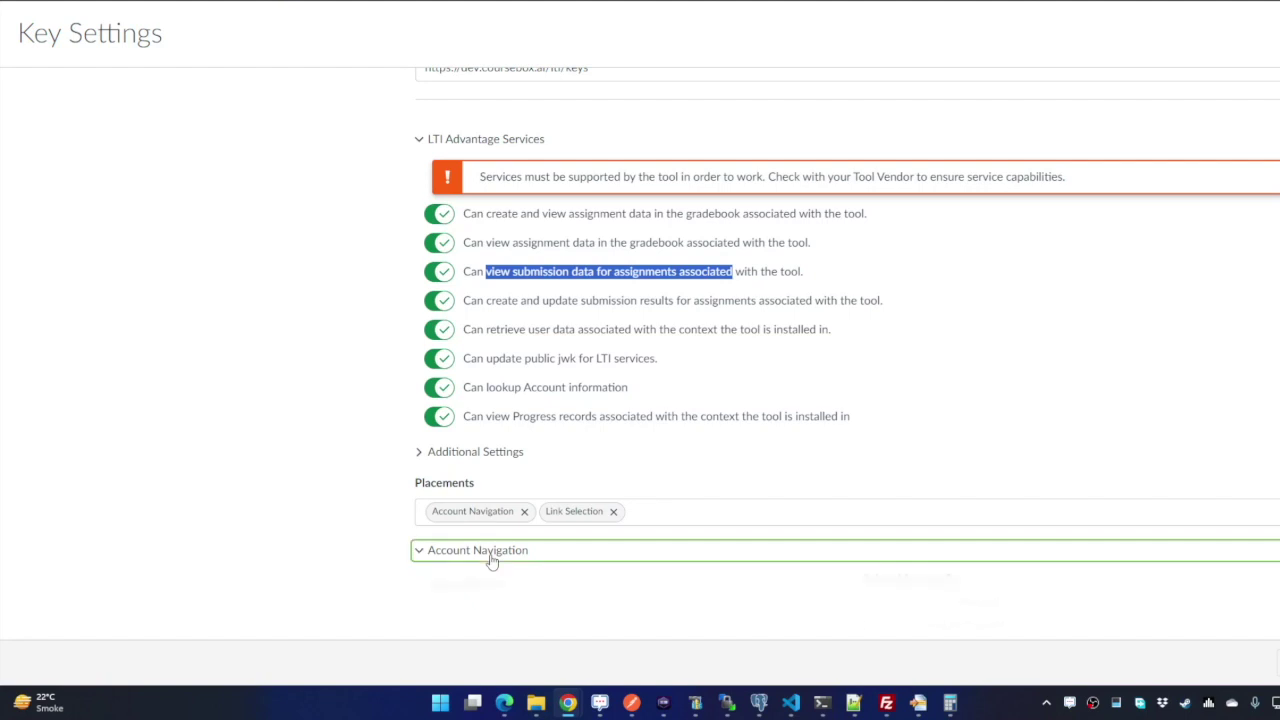
scroll(495, 557, down, 2)
click(460, 582)
scroll(766, 357, down, 2)
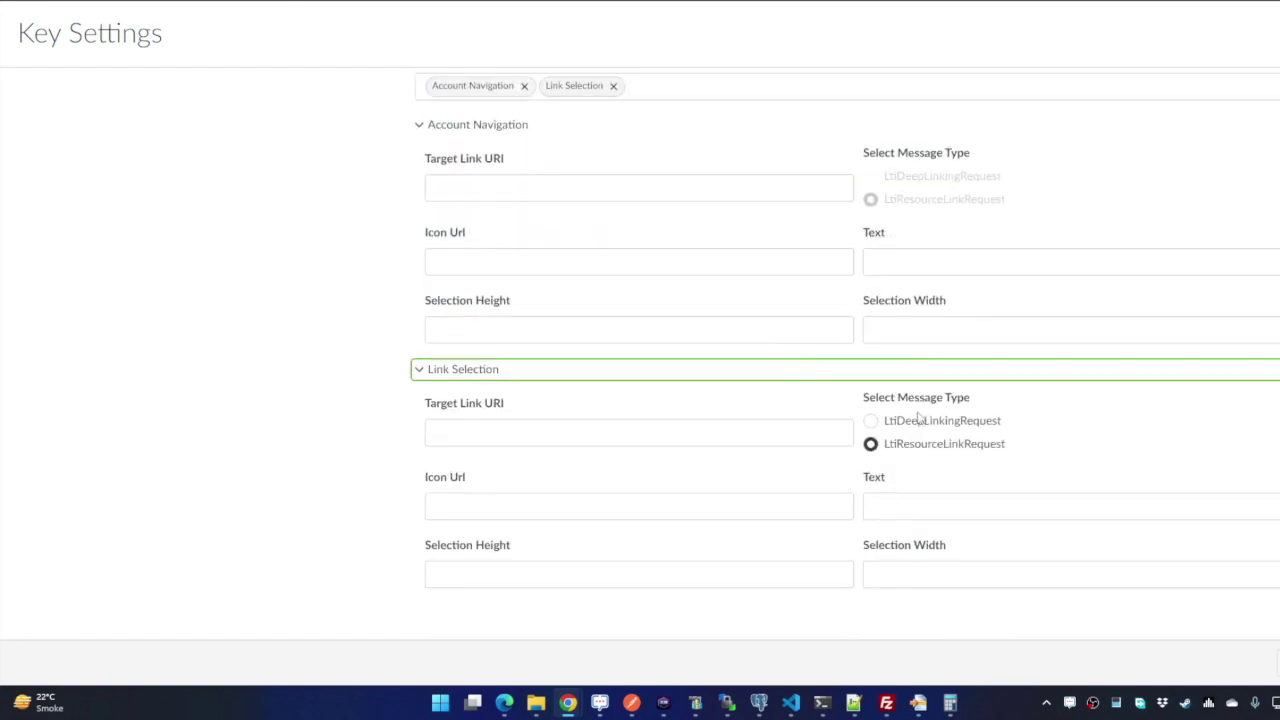
click(910, 424)
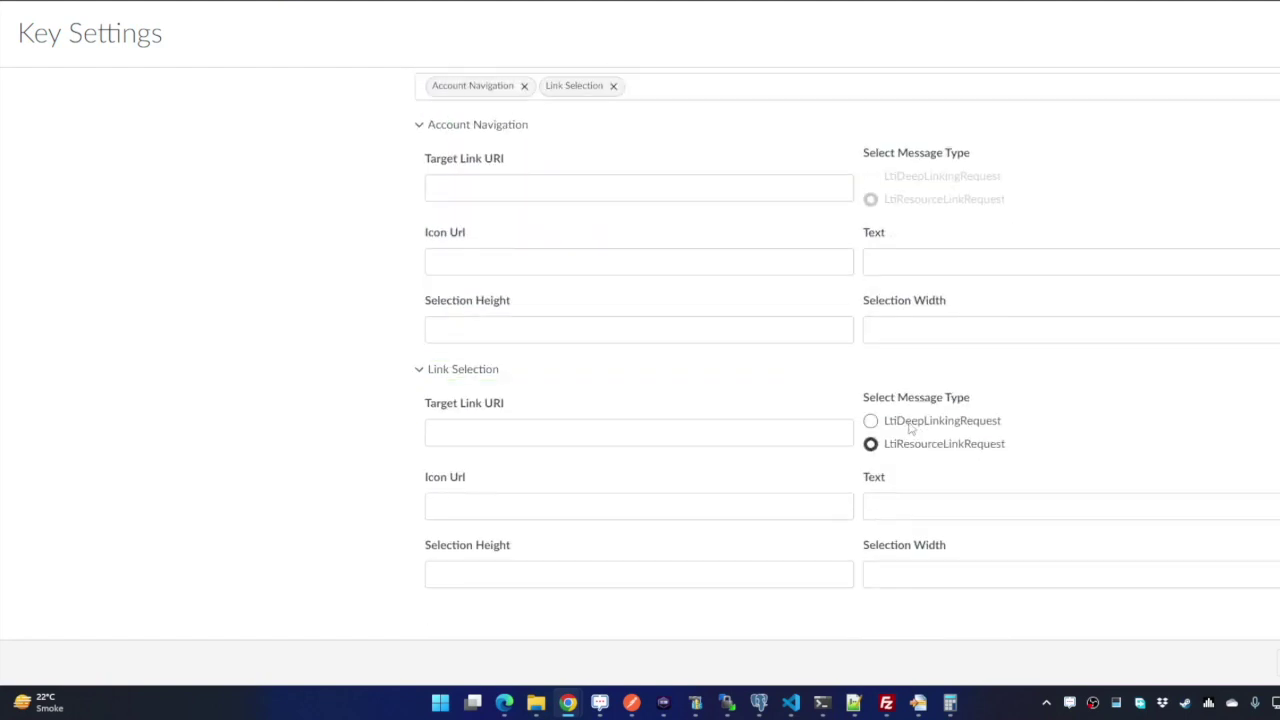
click(490, 492)
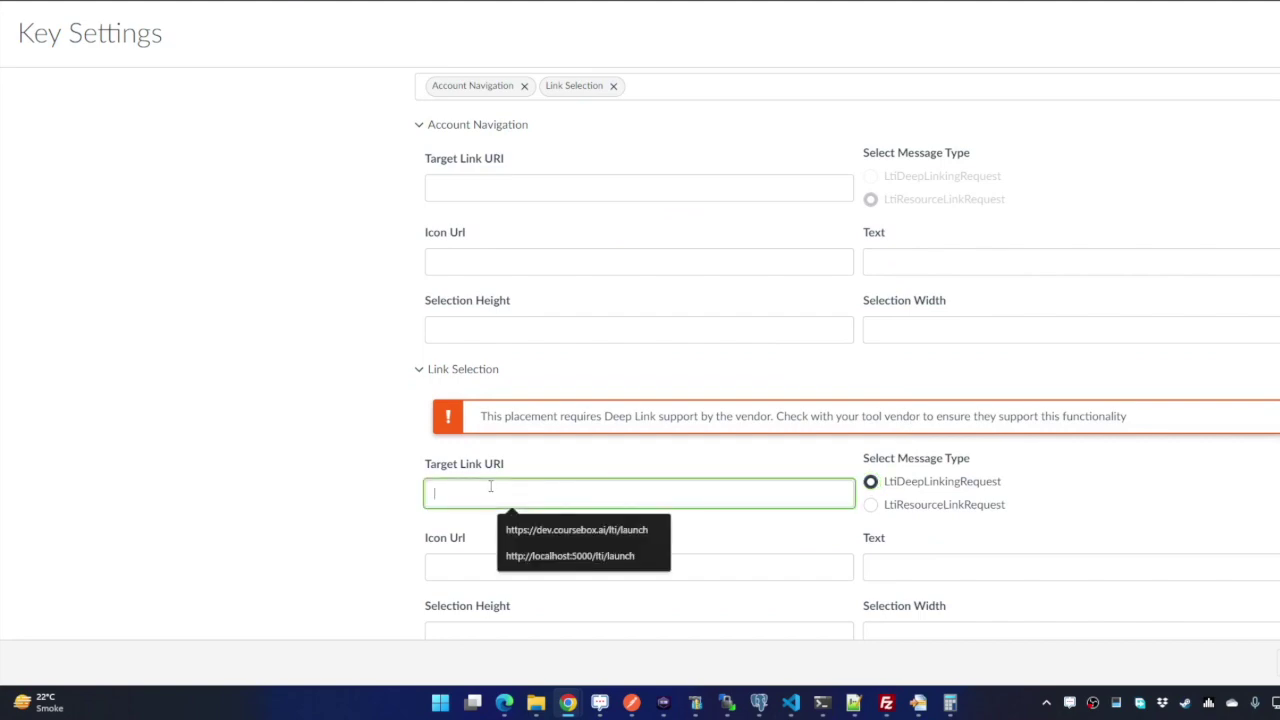
key(Down)
key(Return)
key(alt+Tab)
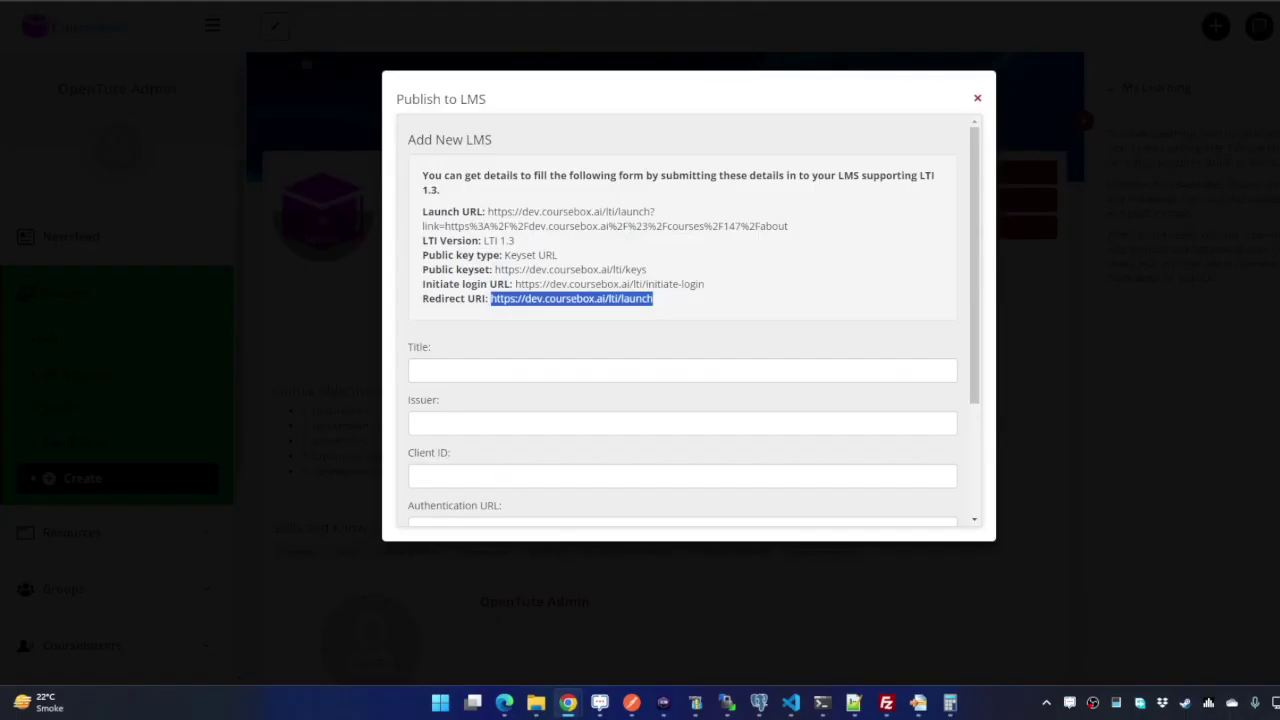
click(491, 323)
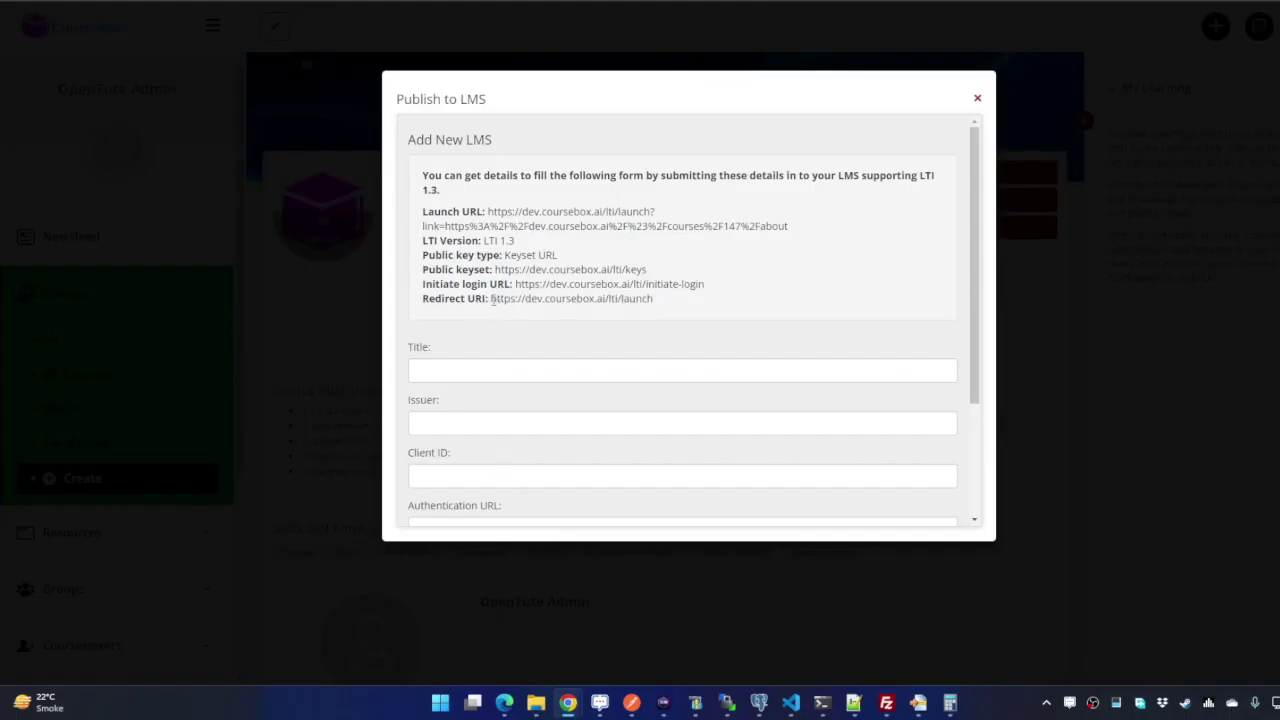
drag(492, 300, 638, 300)
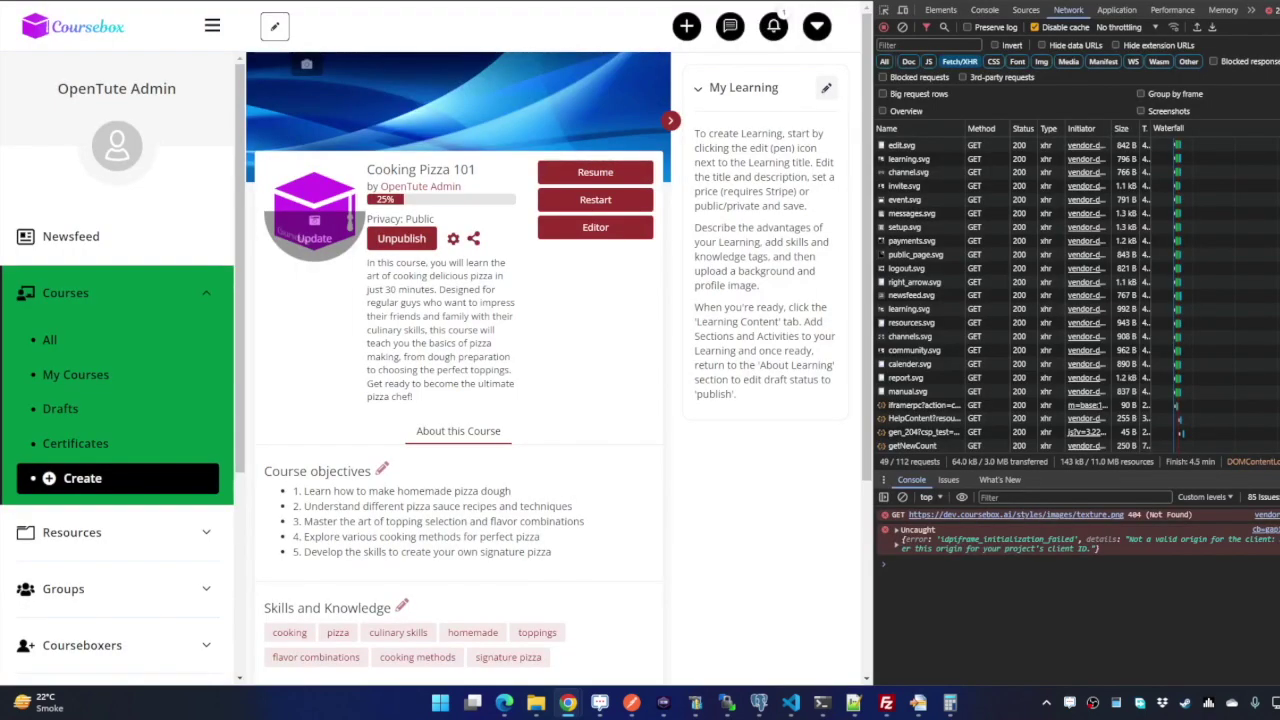
key(F12)
key(F5)
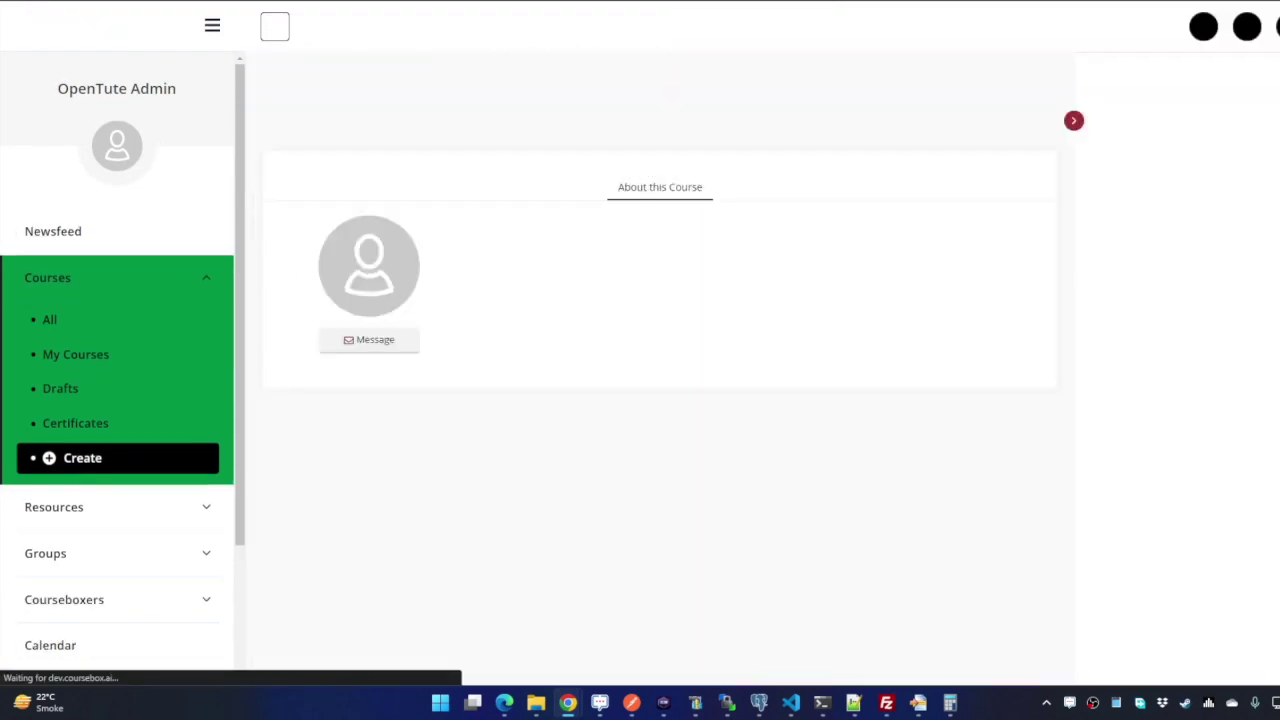
click(578, 238)
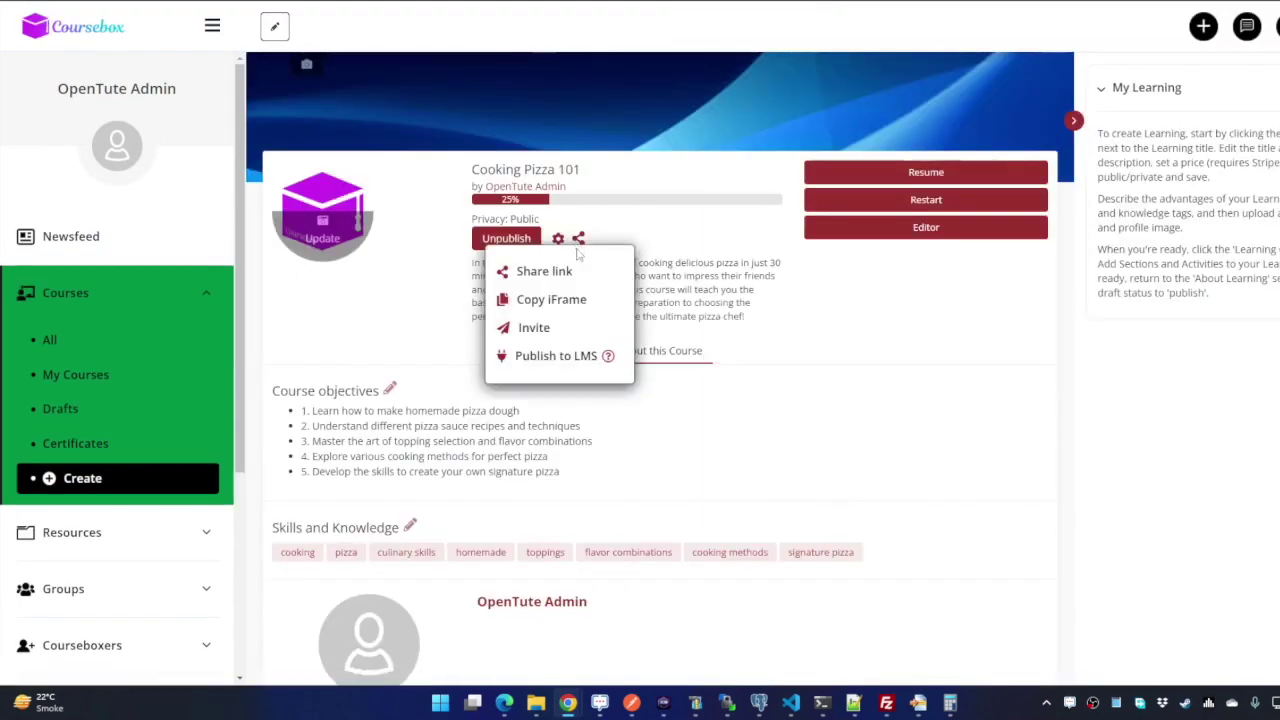
click(564, 356)
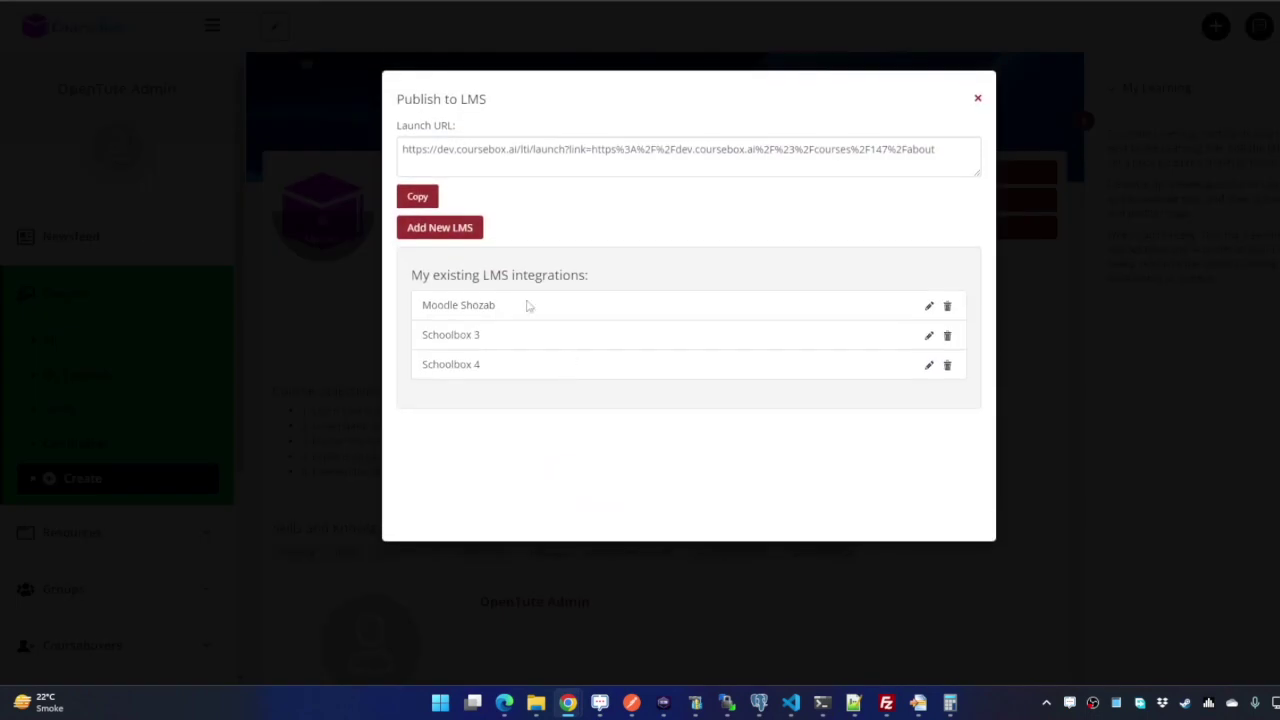
click(442, 228)
drag(512, 314, 672, 314)
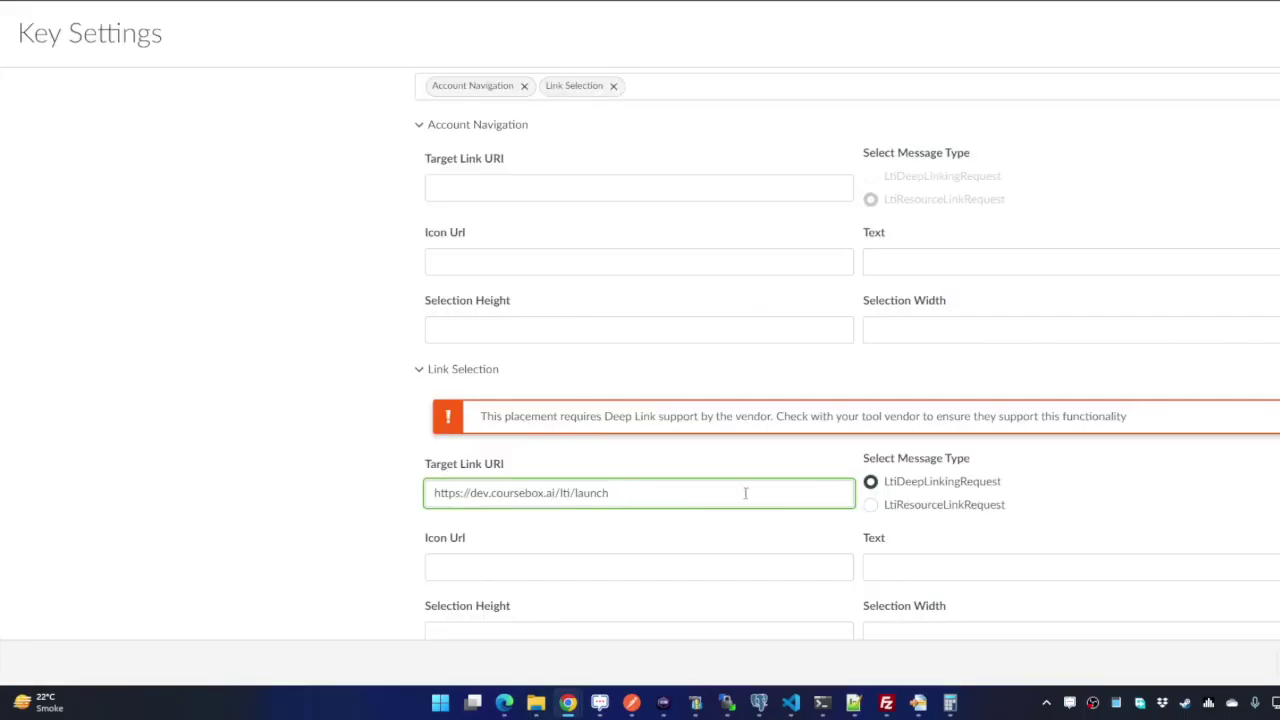
Step: Check the Link Selection Target Link URI, save the key, and copy its new client ID
triple_click(680, 486)
click(691, 472)
scroll(808, 297, down, 1)
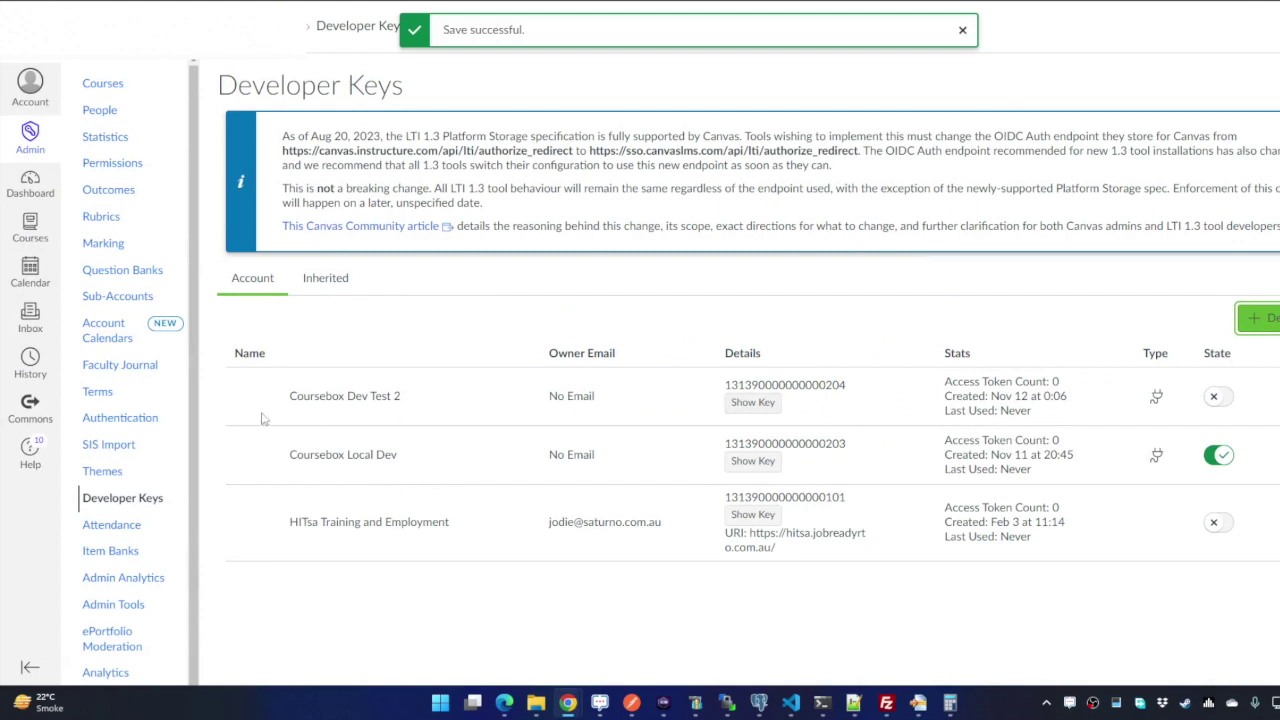
double_click(785, 385)
key(ctrl+c)
key(alt+Tab)
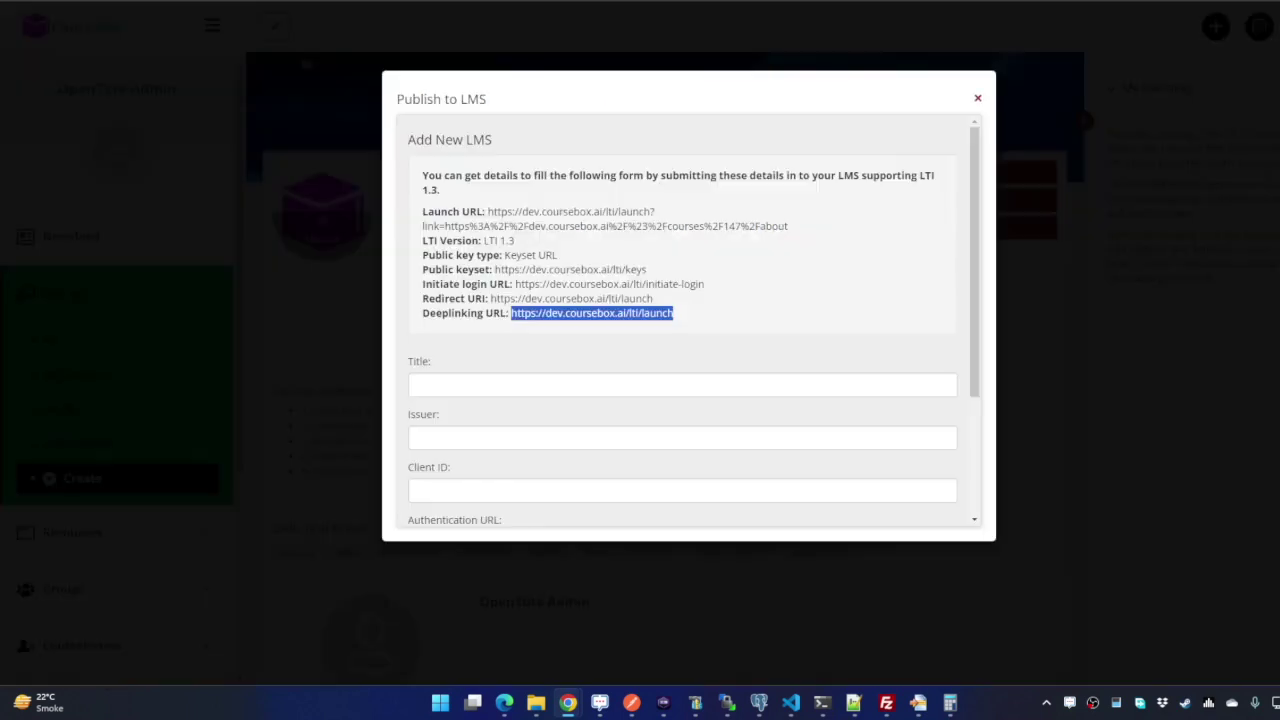
scroll(637, 253, down, 2)
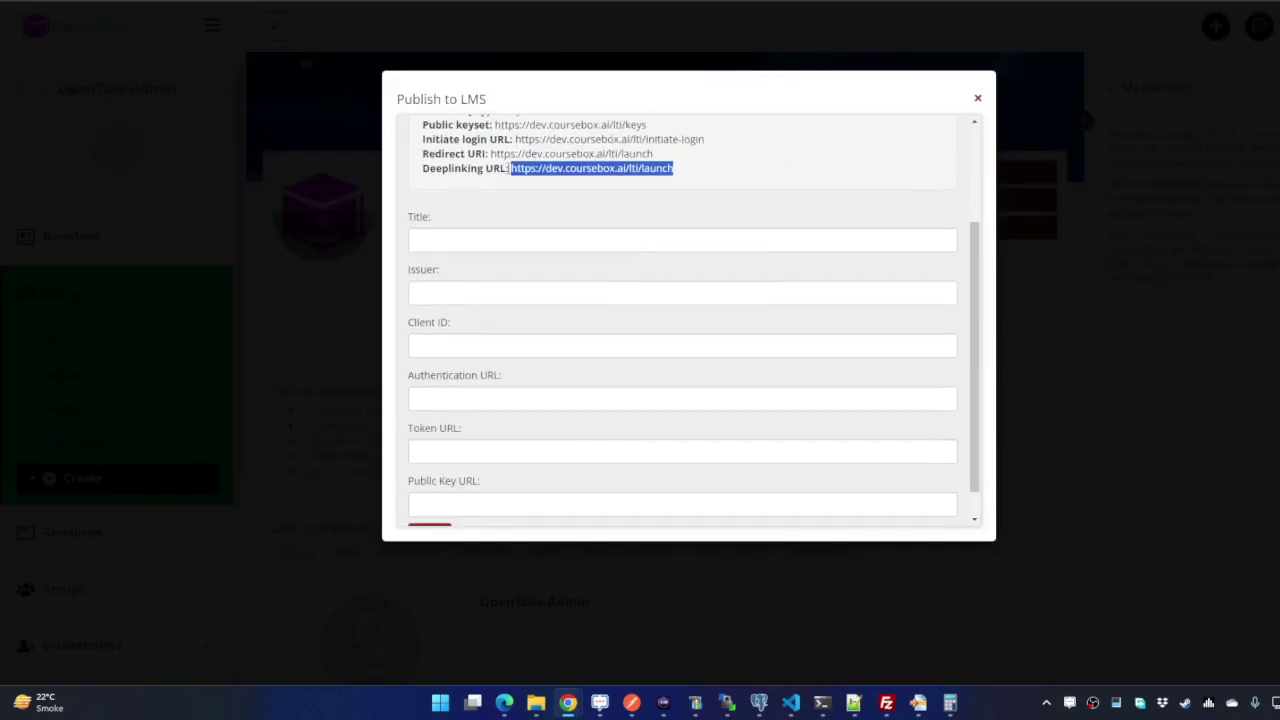
click(473, 342)
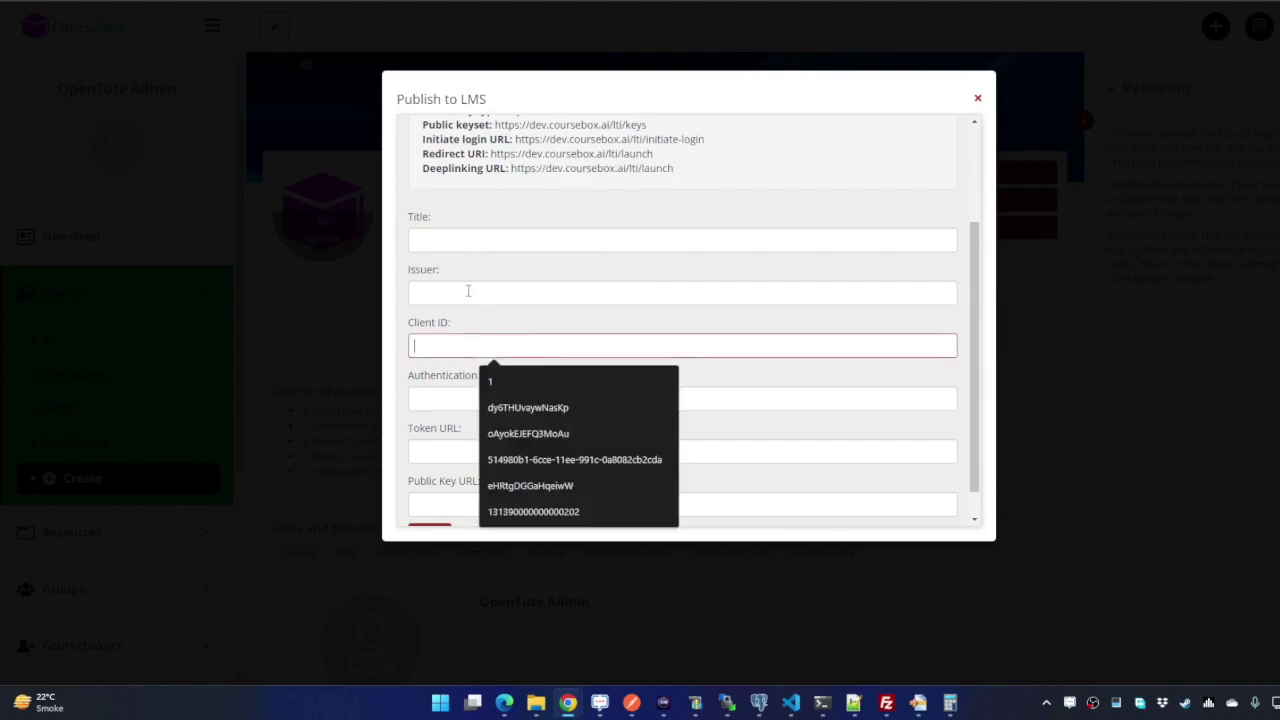
key(ctrl+v)
click(465, 243)
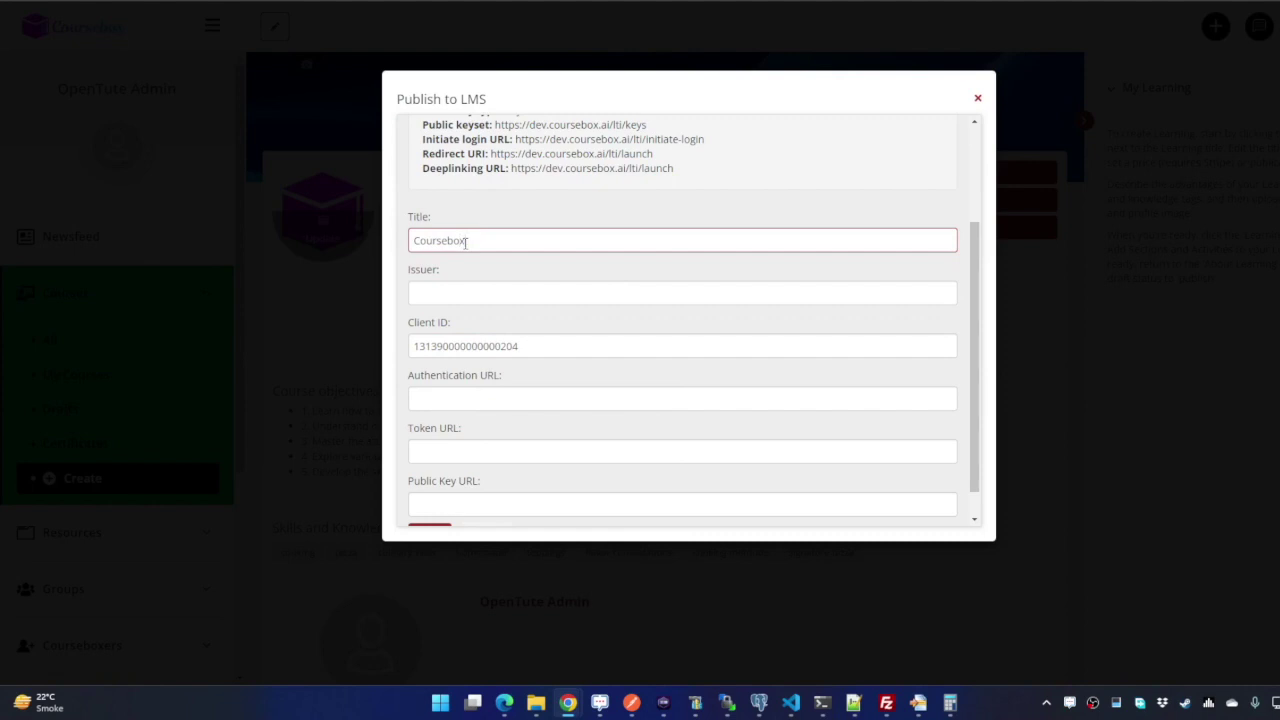
double_click(465, 242)
text(Canvas LMS 2)
click(425, 295)
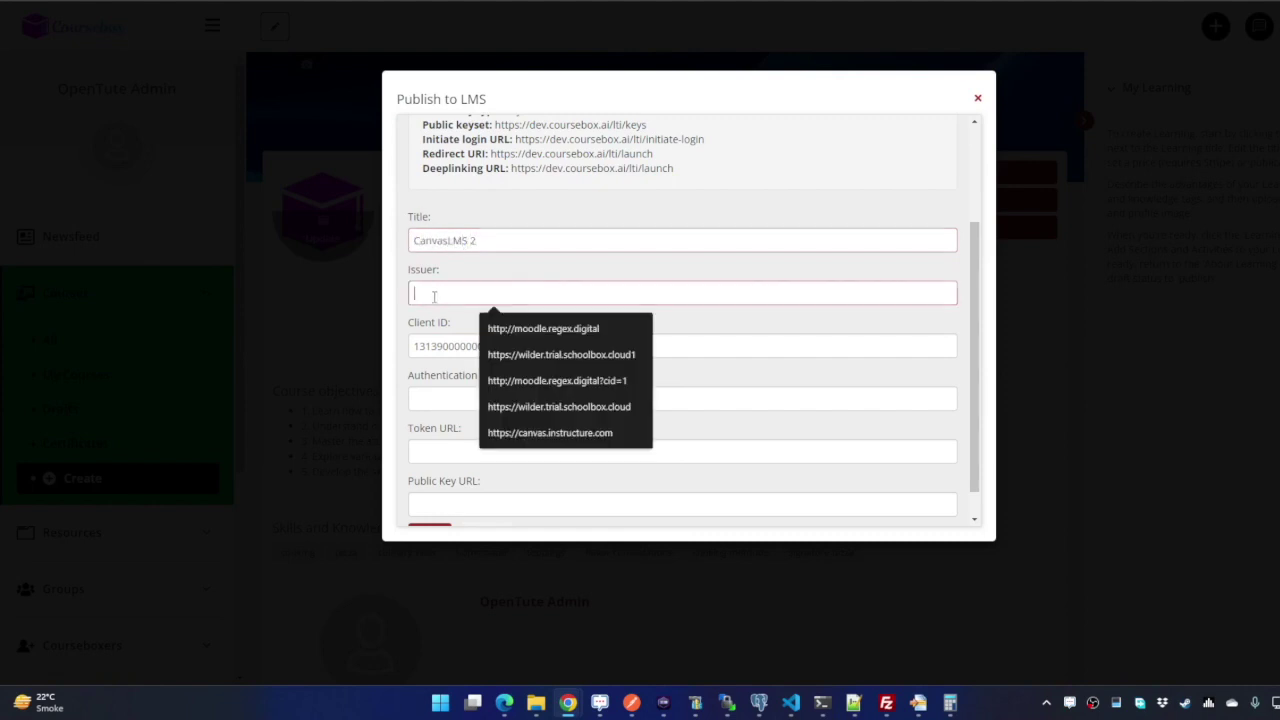
click(534, 433)
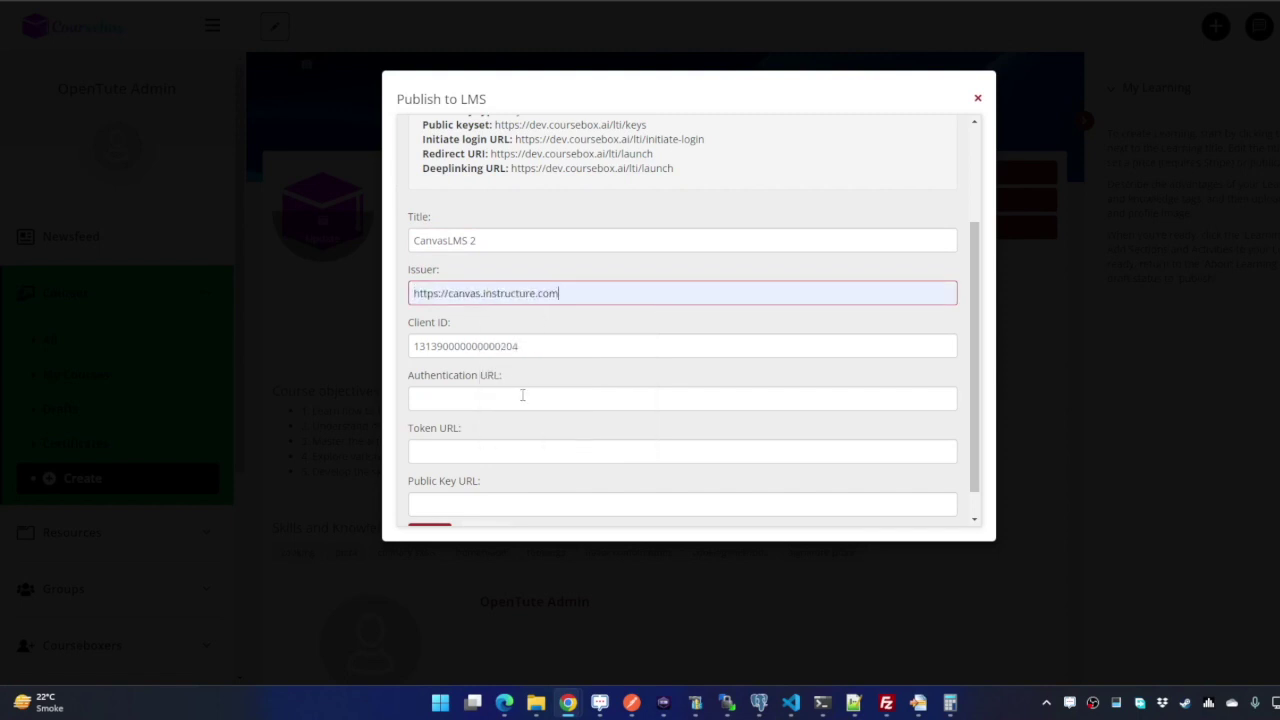
Step: Fill the Authentication URL with Canvas's authorize_redirect address
click(522, 396)
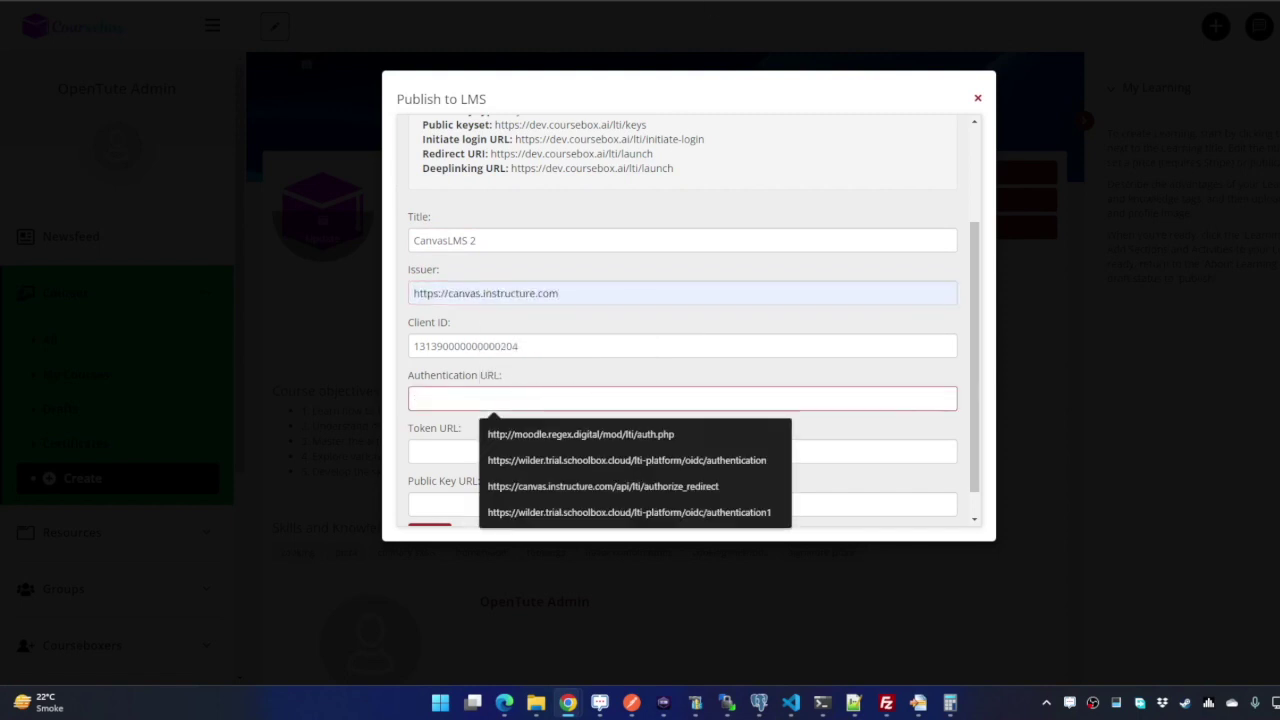
key(alt+Tab)
key(alt+Tab)
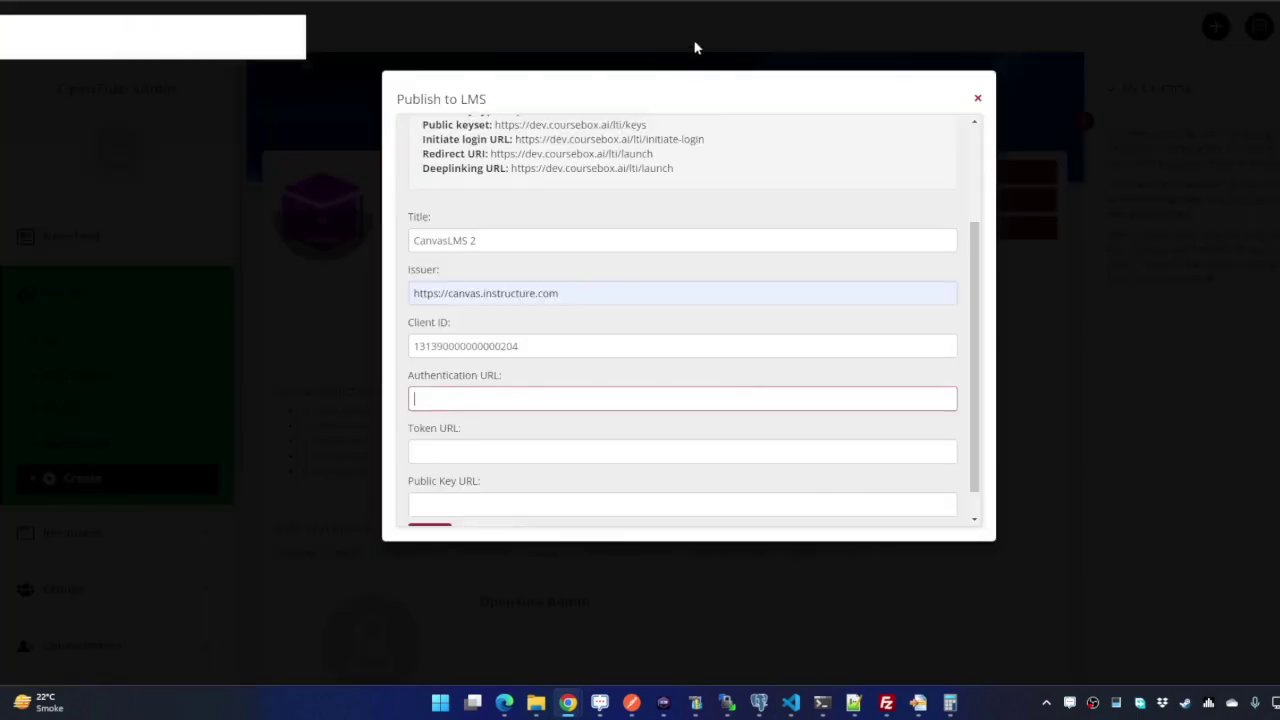
key(alt+Tab)
key(alt+Tab)
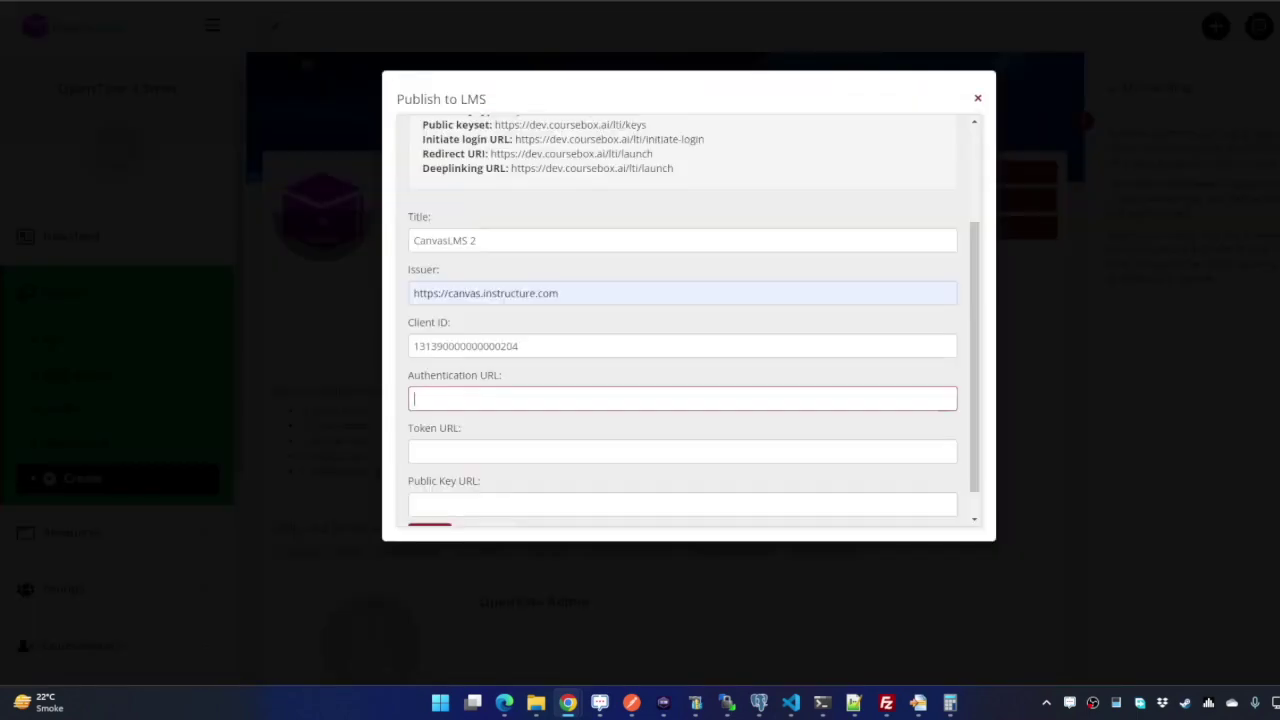
key(alt+Tab)
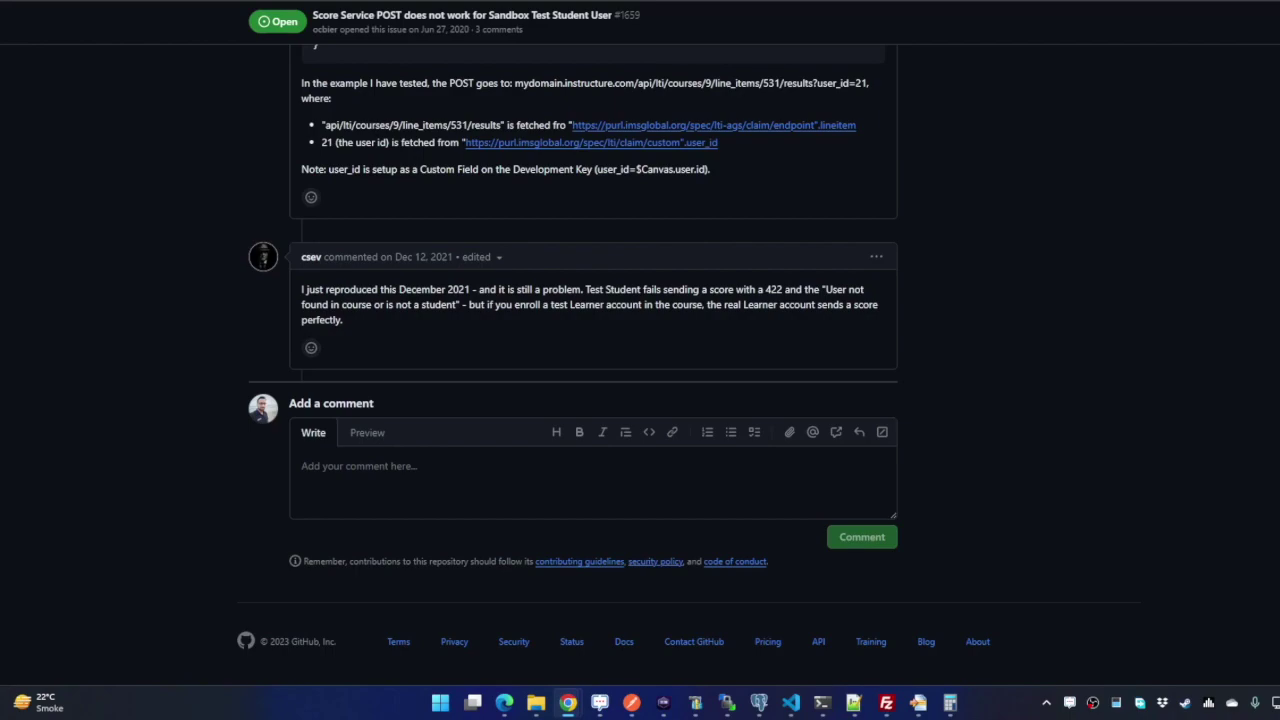
key(alt+Tab)
click(855, 703)
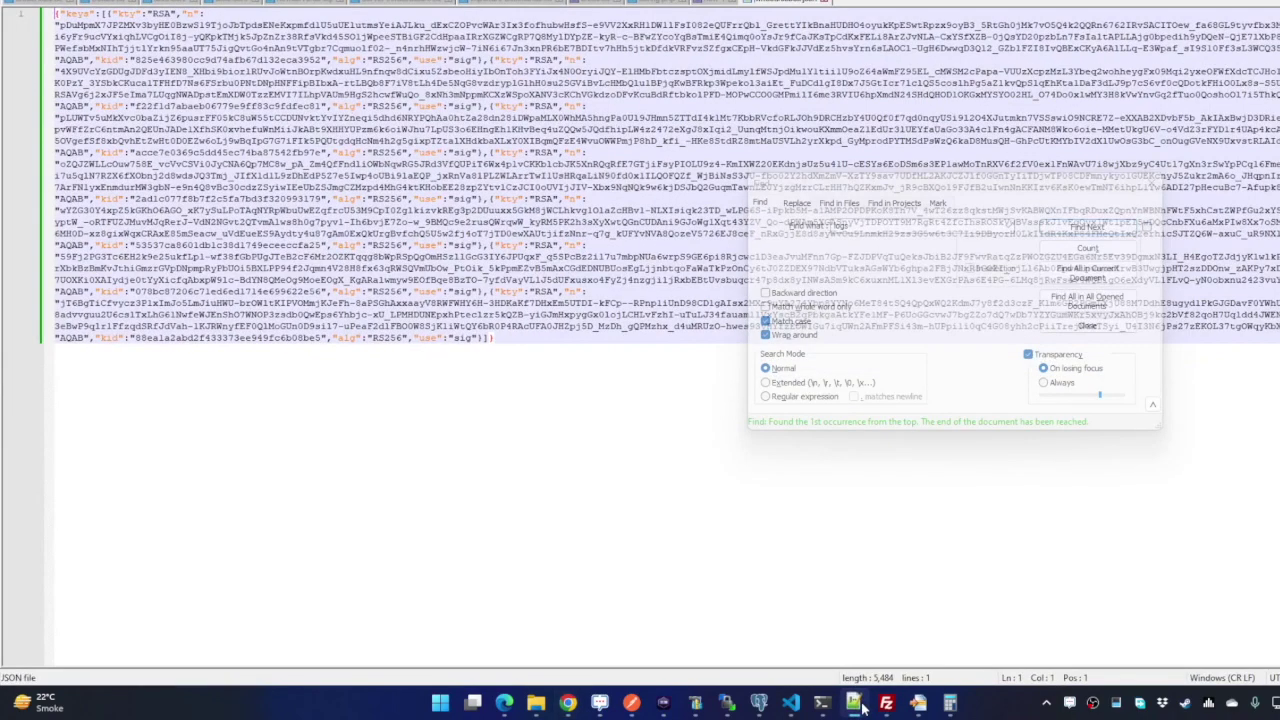
click(855, 703)
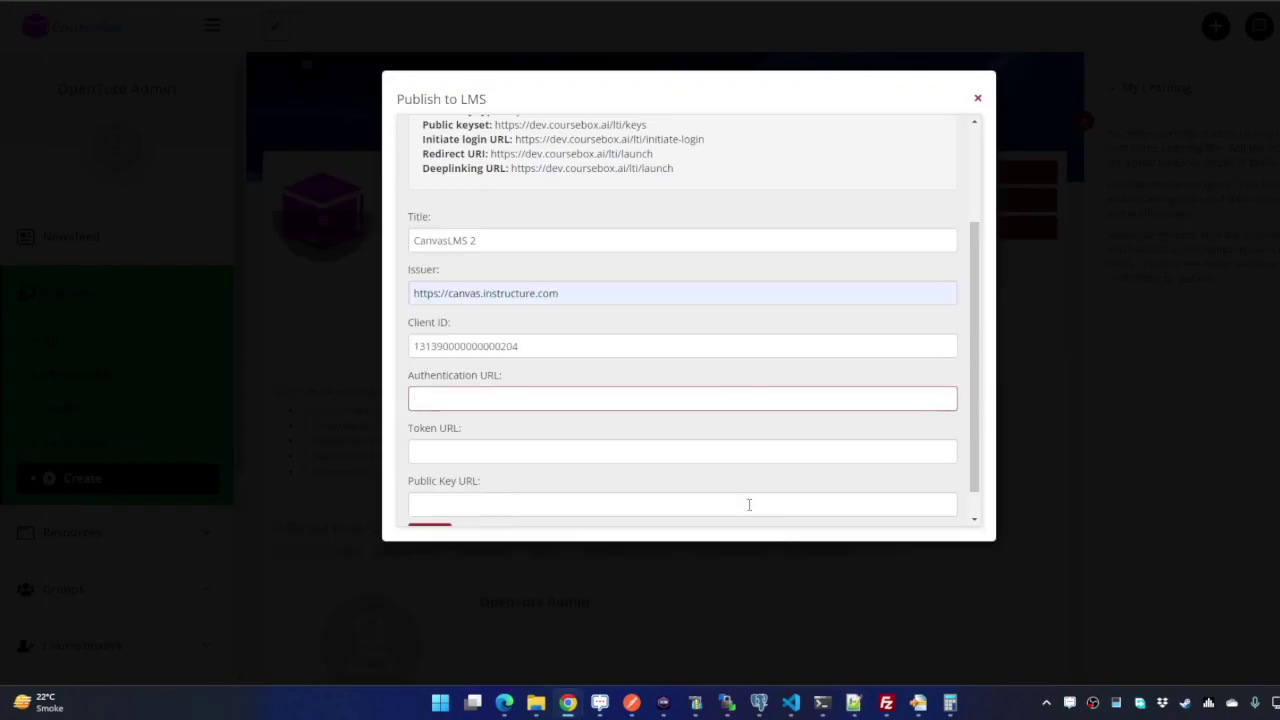
click(528, 398)
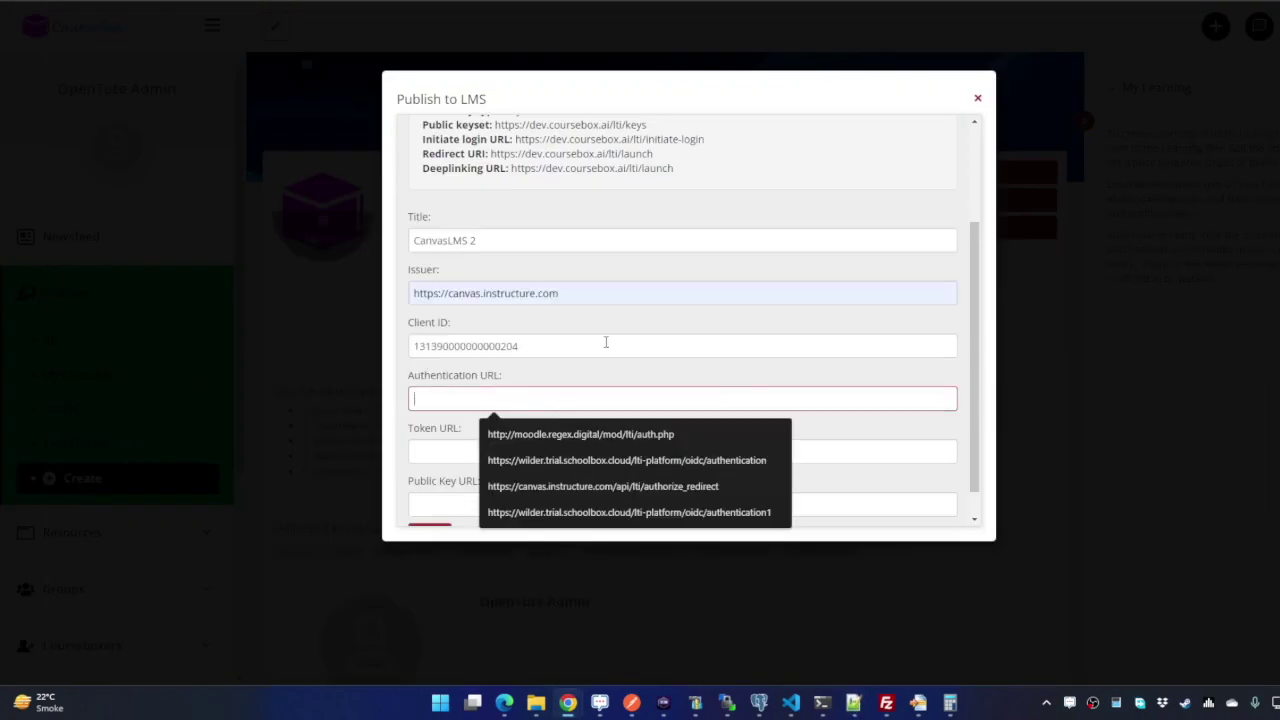
click(575, 487)
Step: Enter Canvas's oauth2 token URL and the JWKS public key URL from the notes, then save
scroll(640, 420, down, 1)
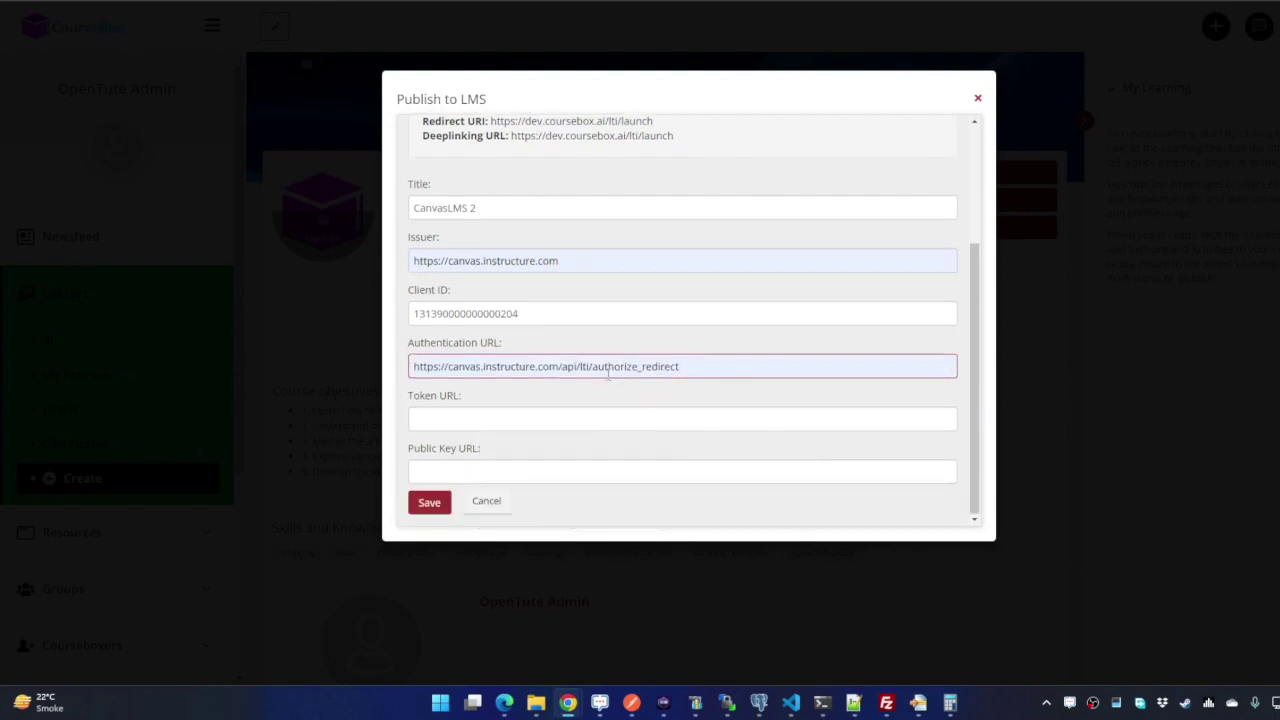
click(460, 418)
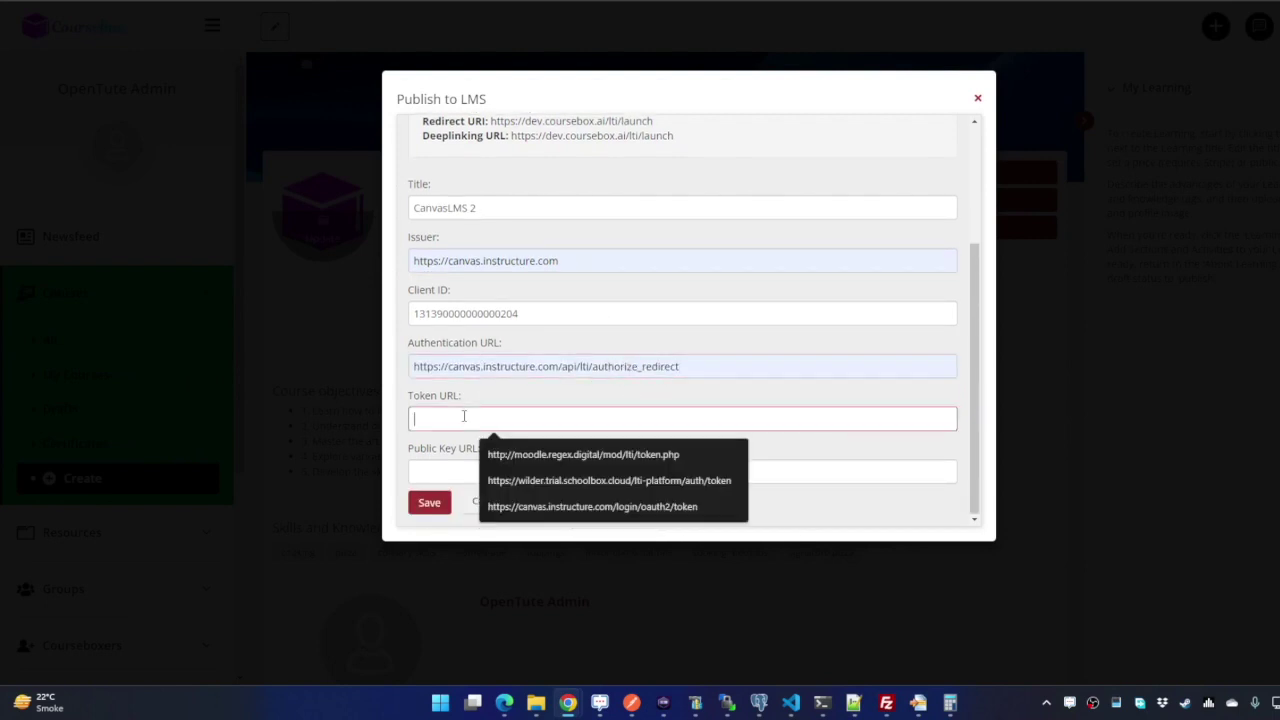
click(587, 507)
click(560, 472)
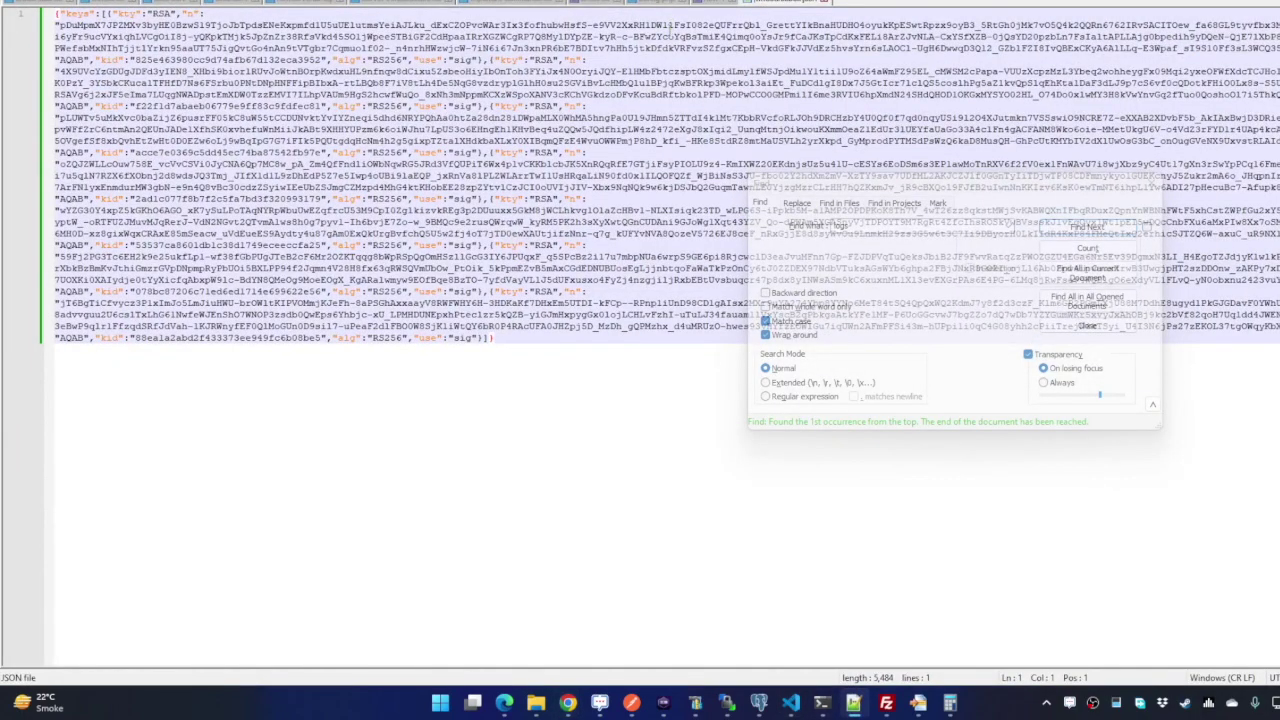
click(598, 8)
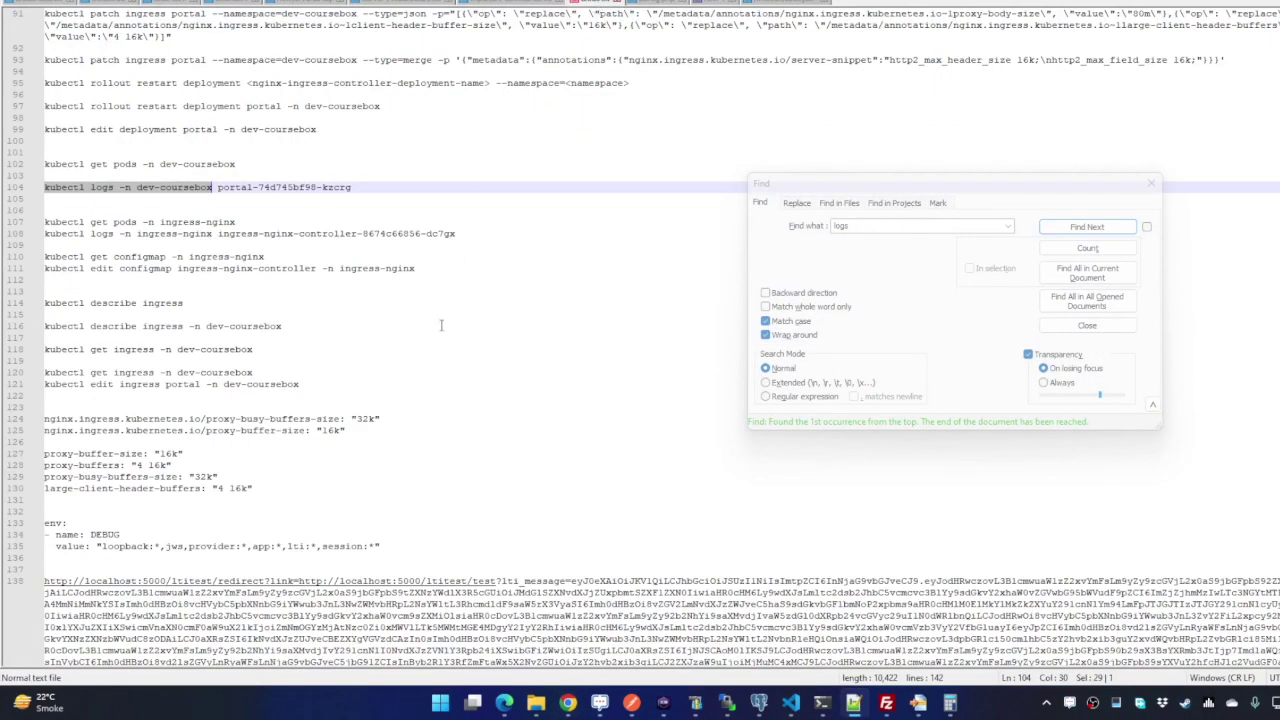
scroll(440, 325, up, 14)
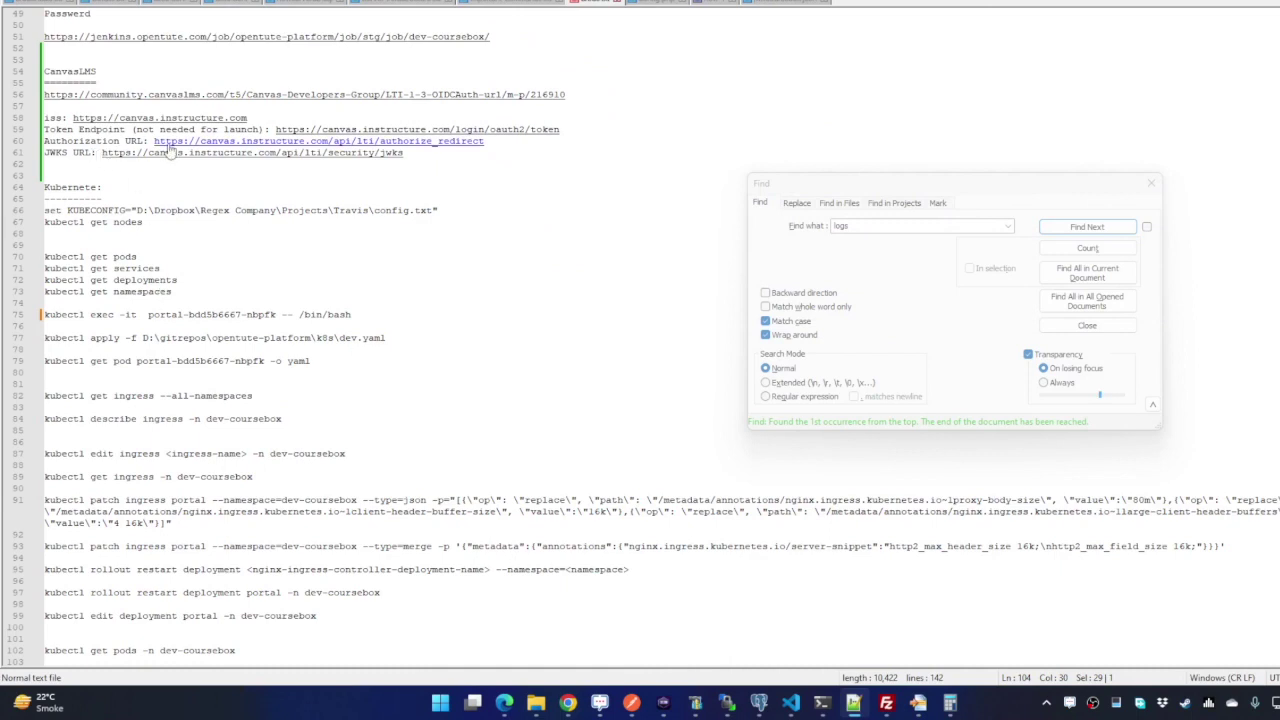
click(560, 129)
click(503, 148)
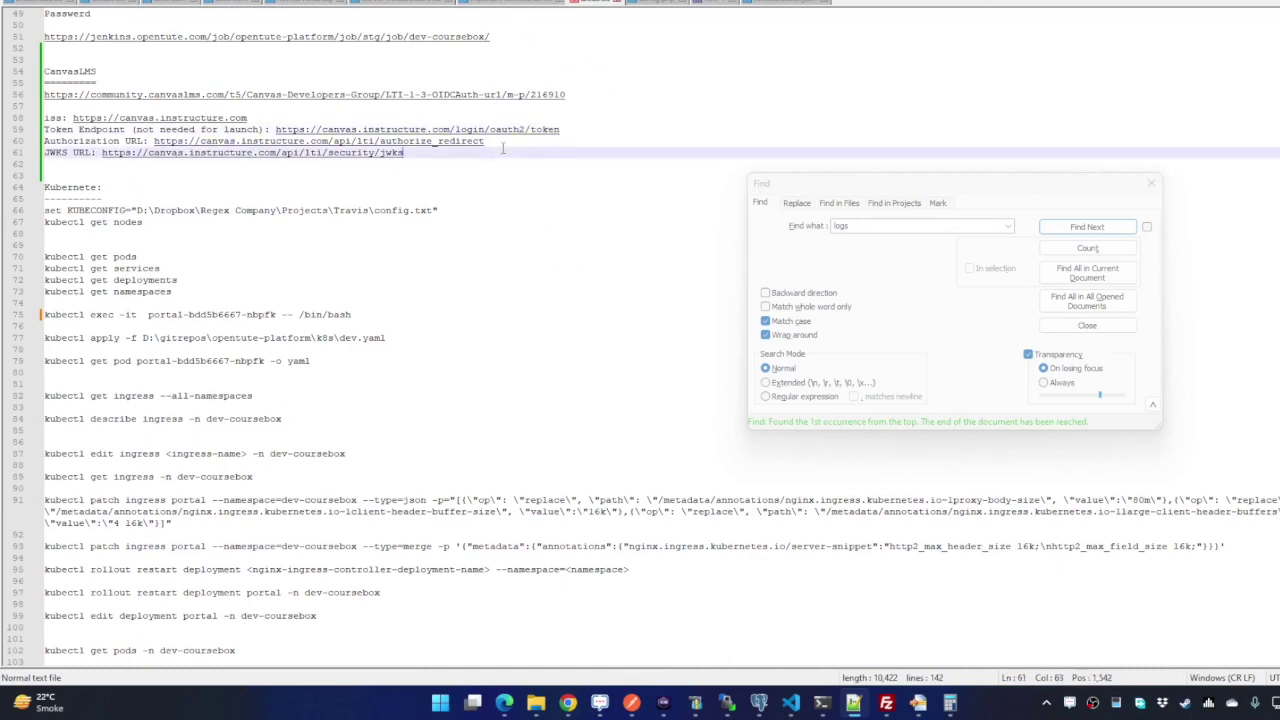
mouse_move(567, 703)
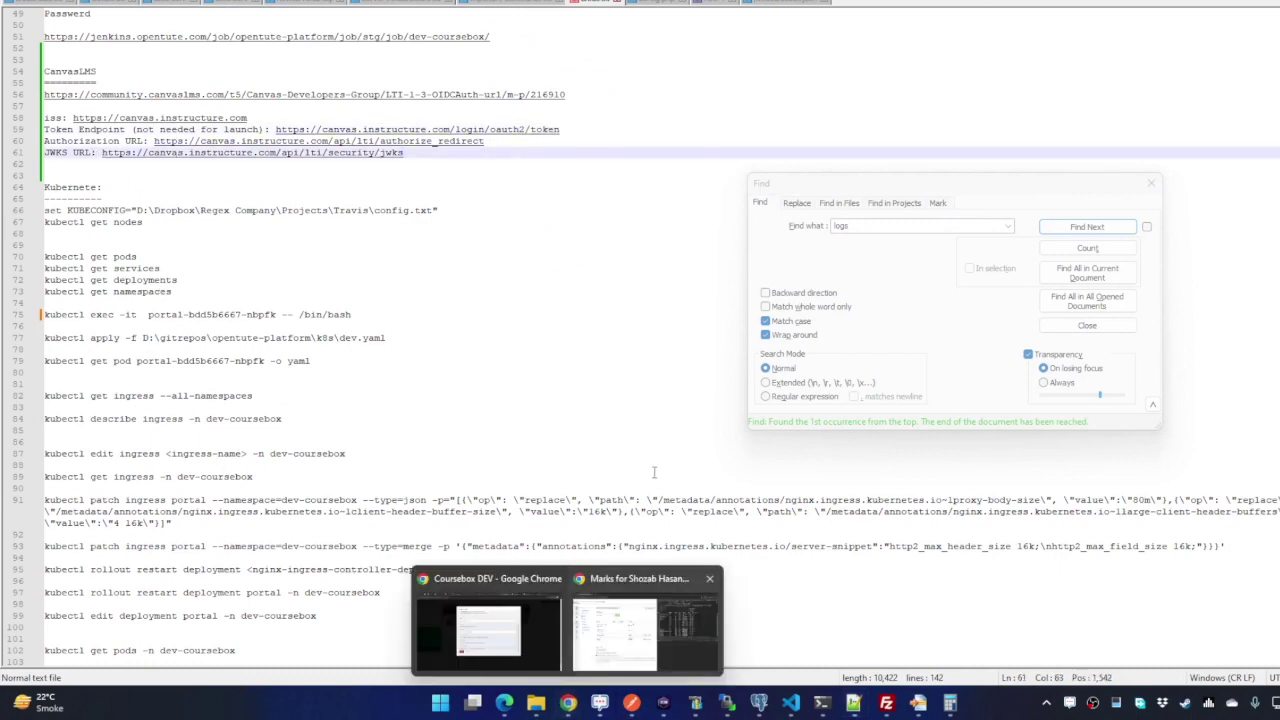
click(545, 641)
scroll(537, 315, up, 5)
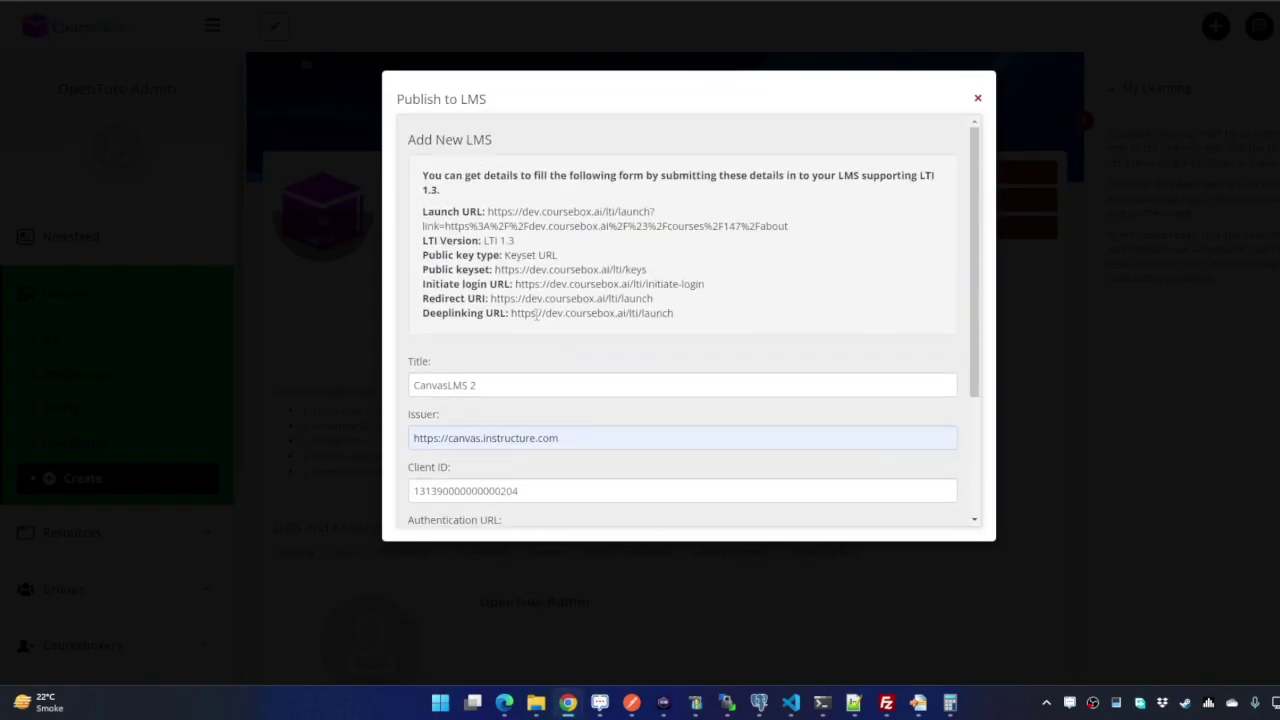
scroll(537, 315, down, 5)
click(430, 503)
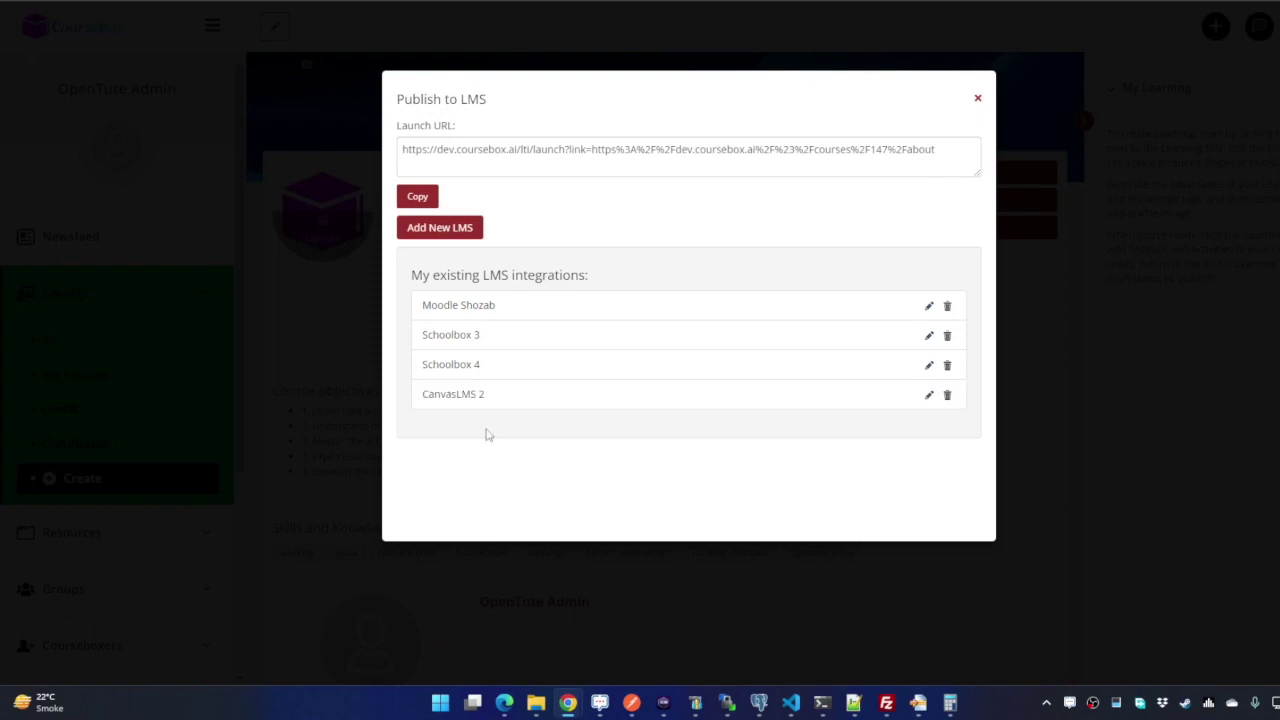
Step: Review CanvasLMS 2's saved settings without changes and close the Publish to LMS dialog
click(928, 396)
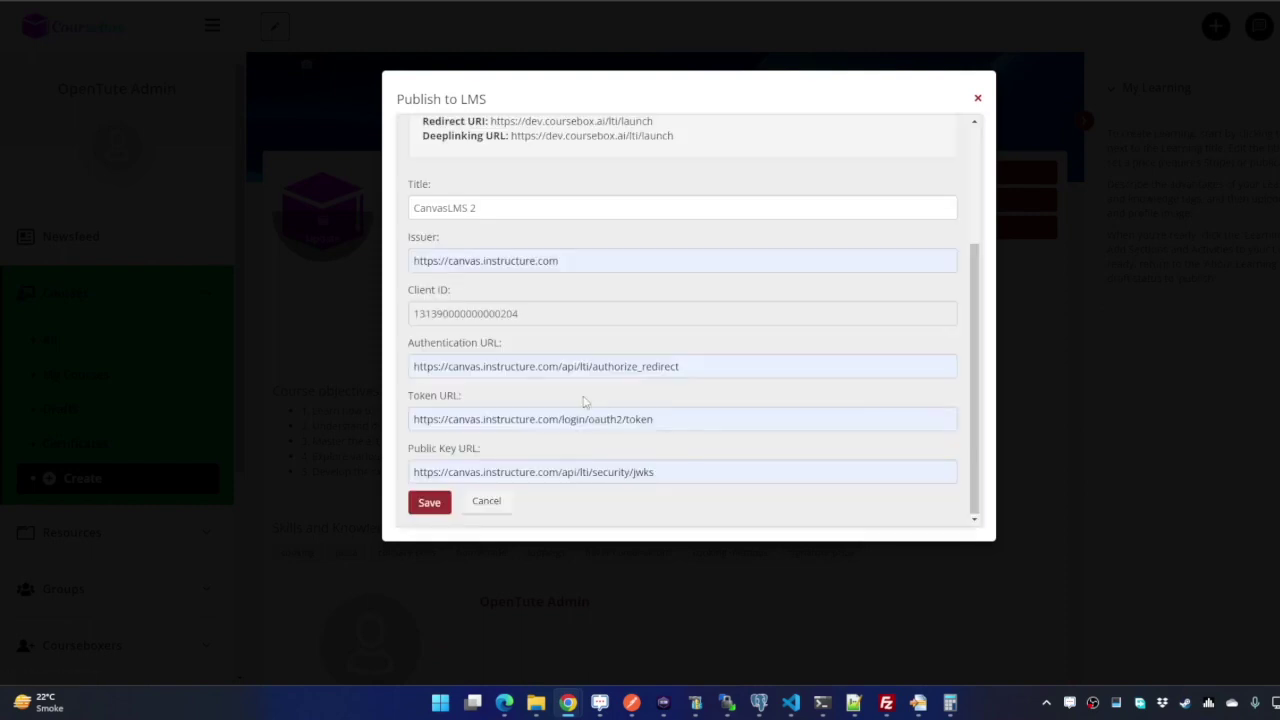
click(486, 501)
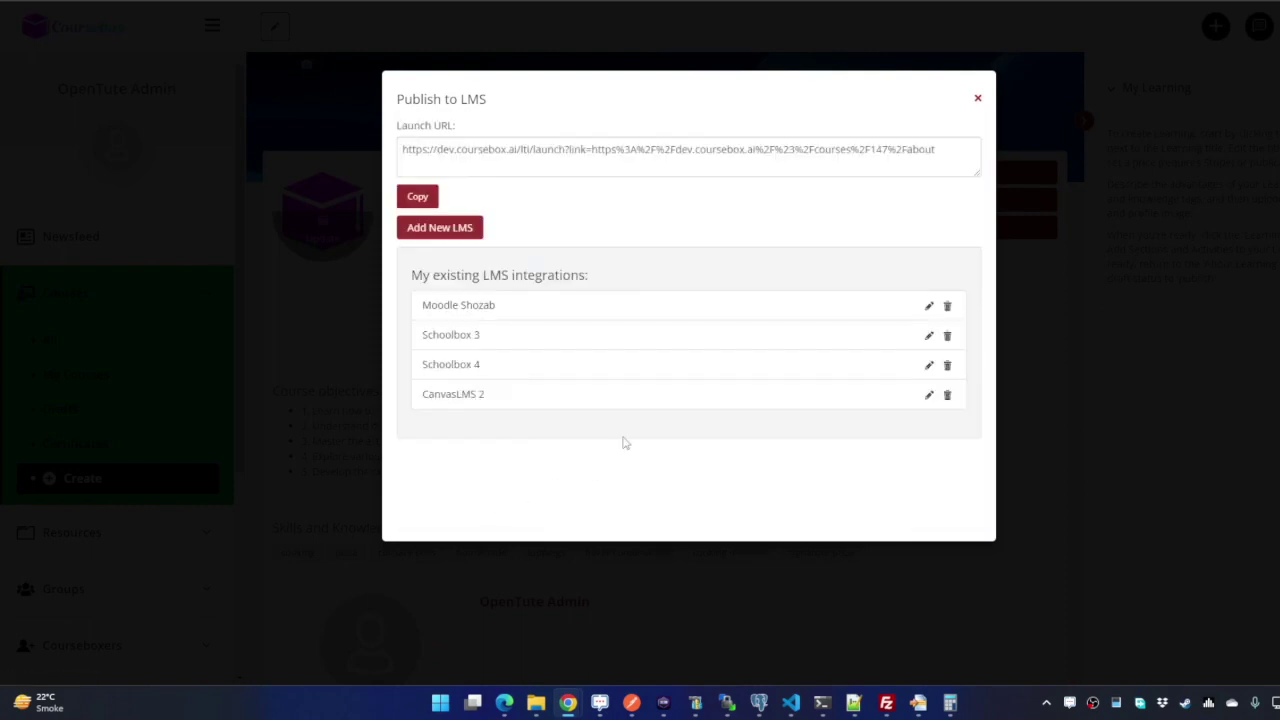
click(977, 103)
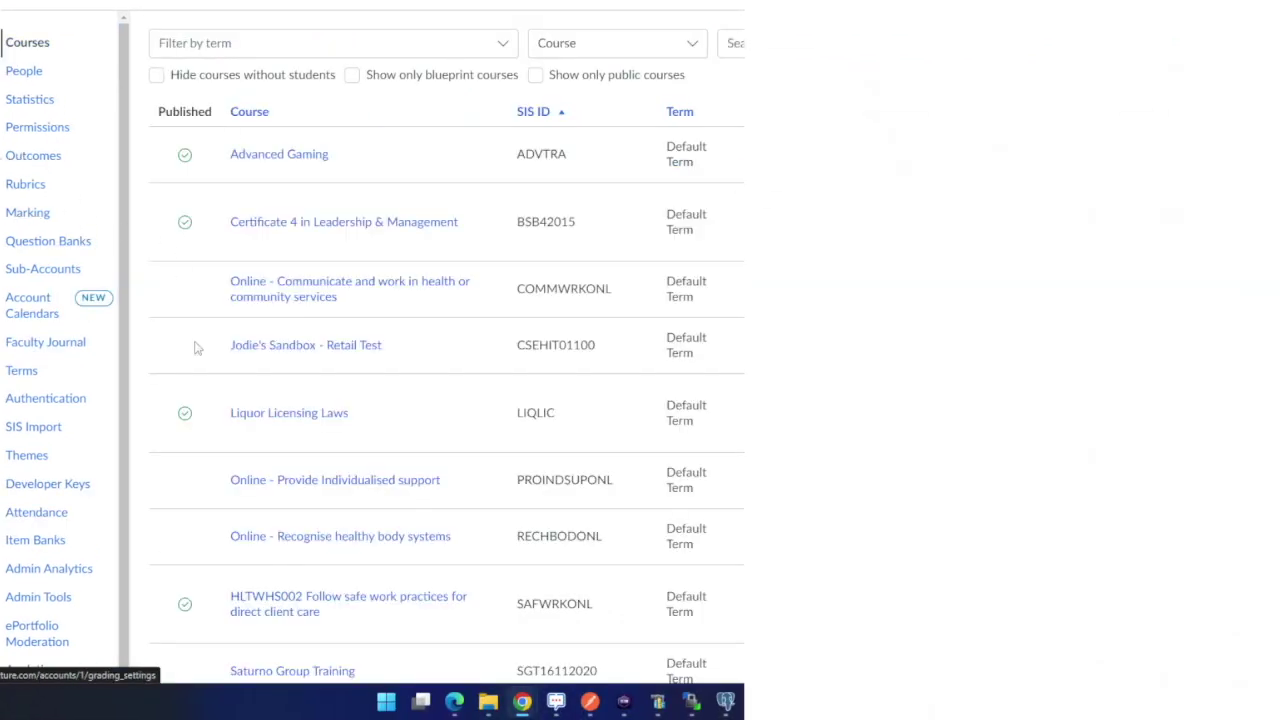
Step: Go to LTI 1.3 Test Course's Settings > Apps, view app configurations, and start adding an app
scroll(197, 346, down, 4)
scroll(23, 430, down, 1)
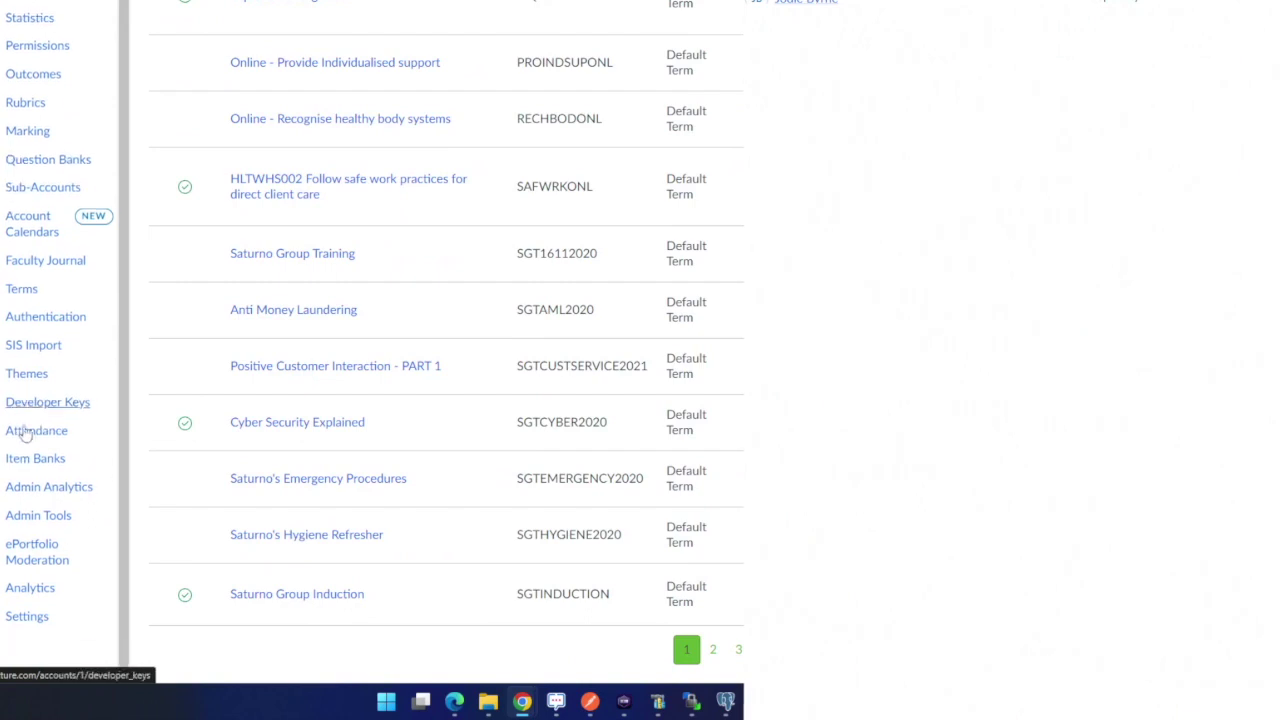
click(2, 130)
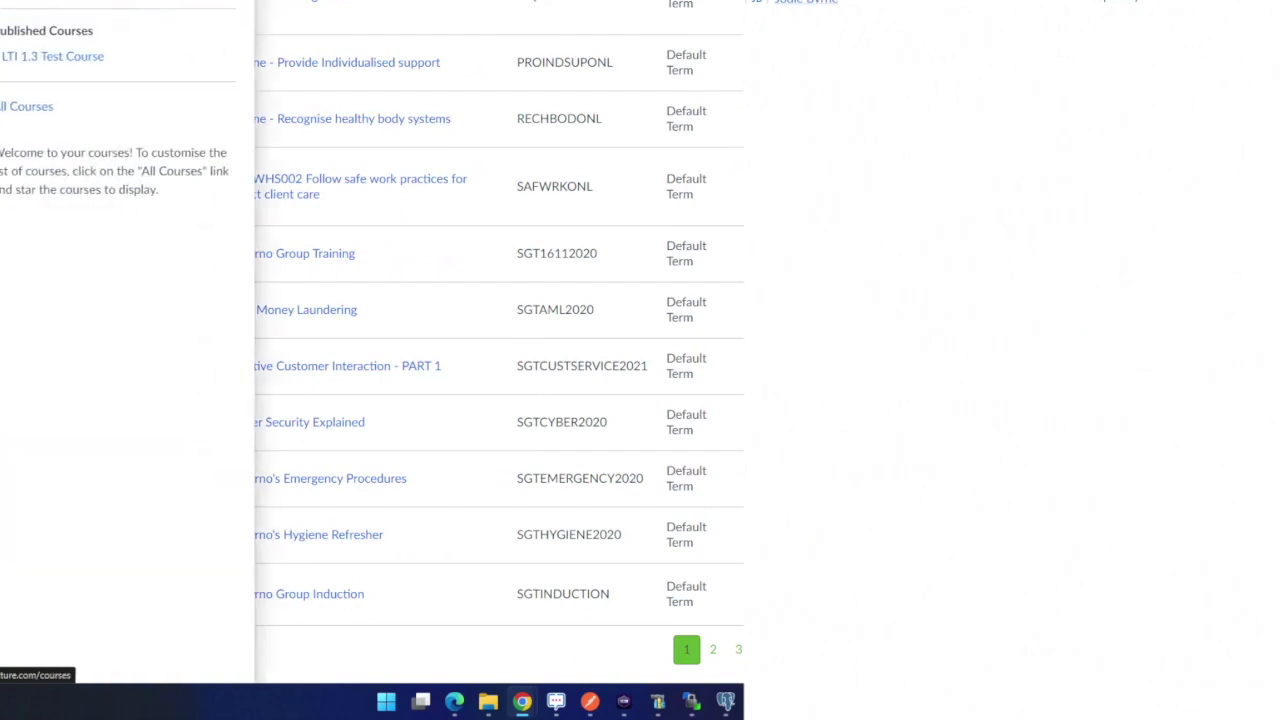
click(56, 60)
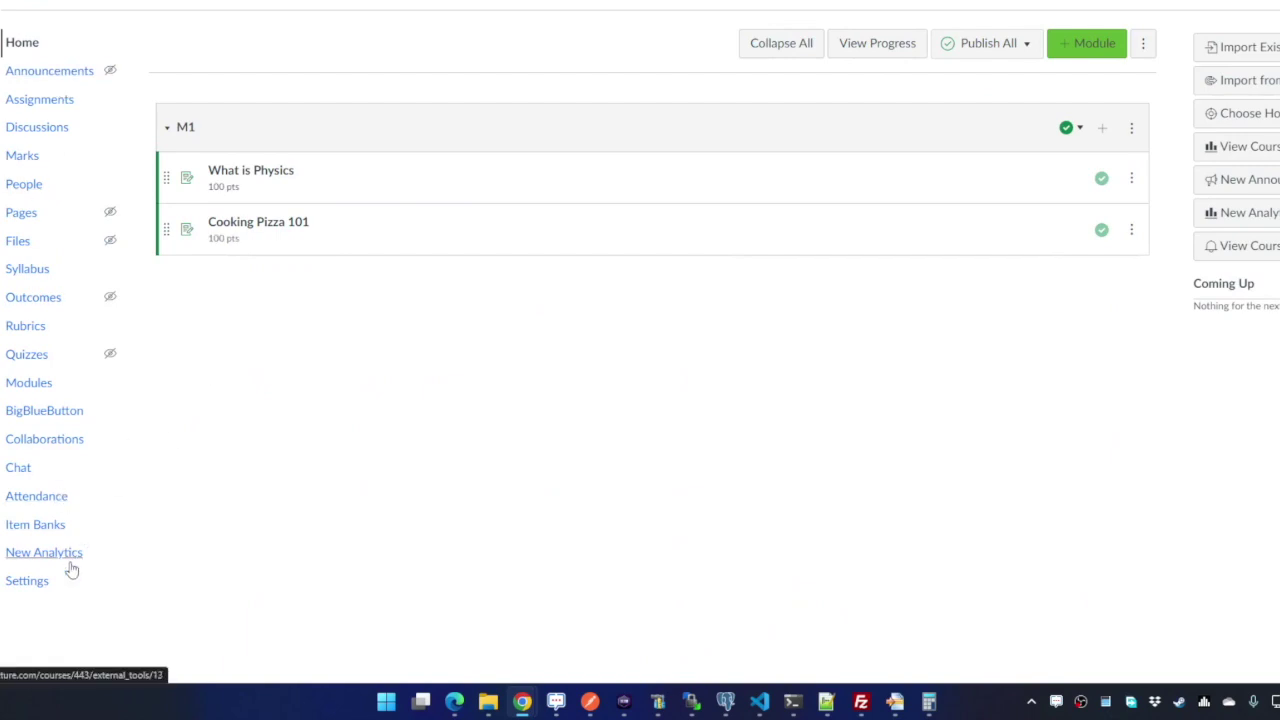
click(42, 590)
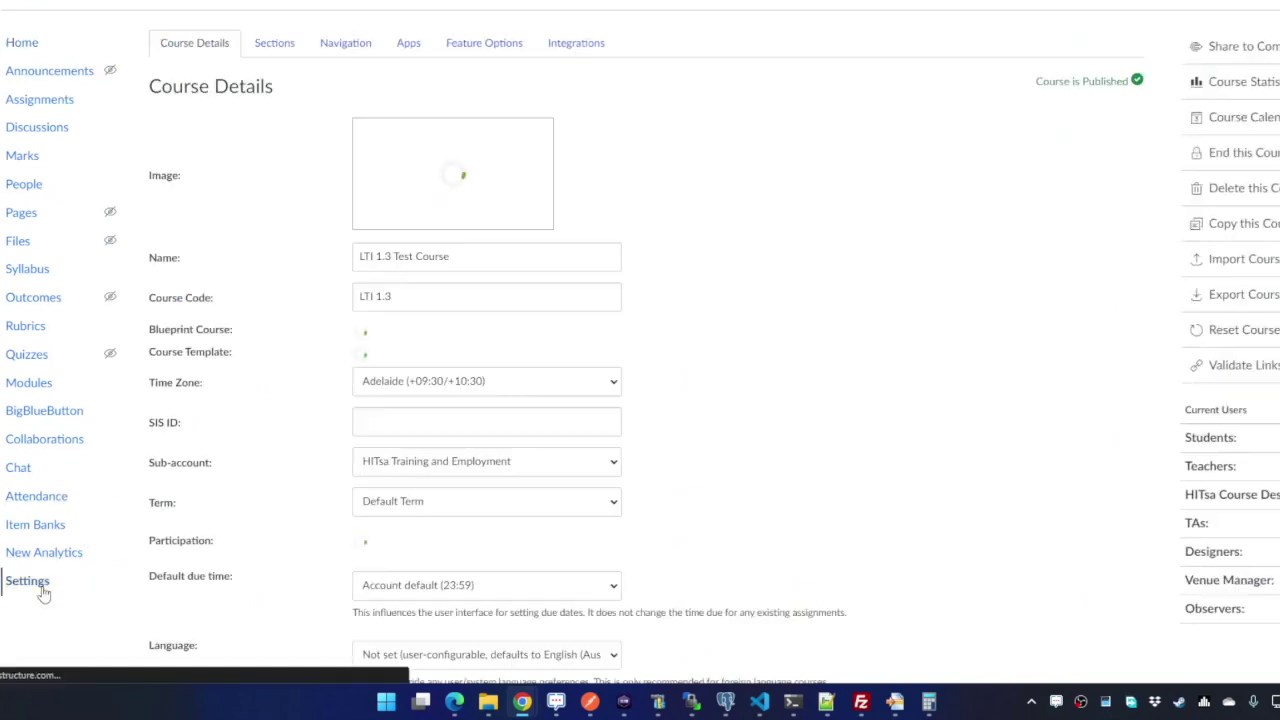
click(409, 42)
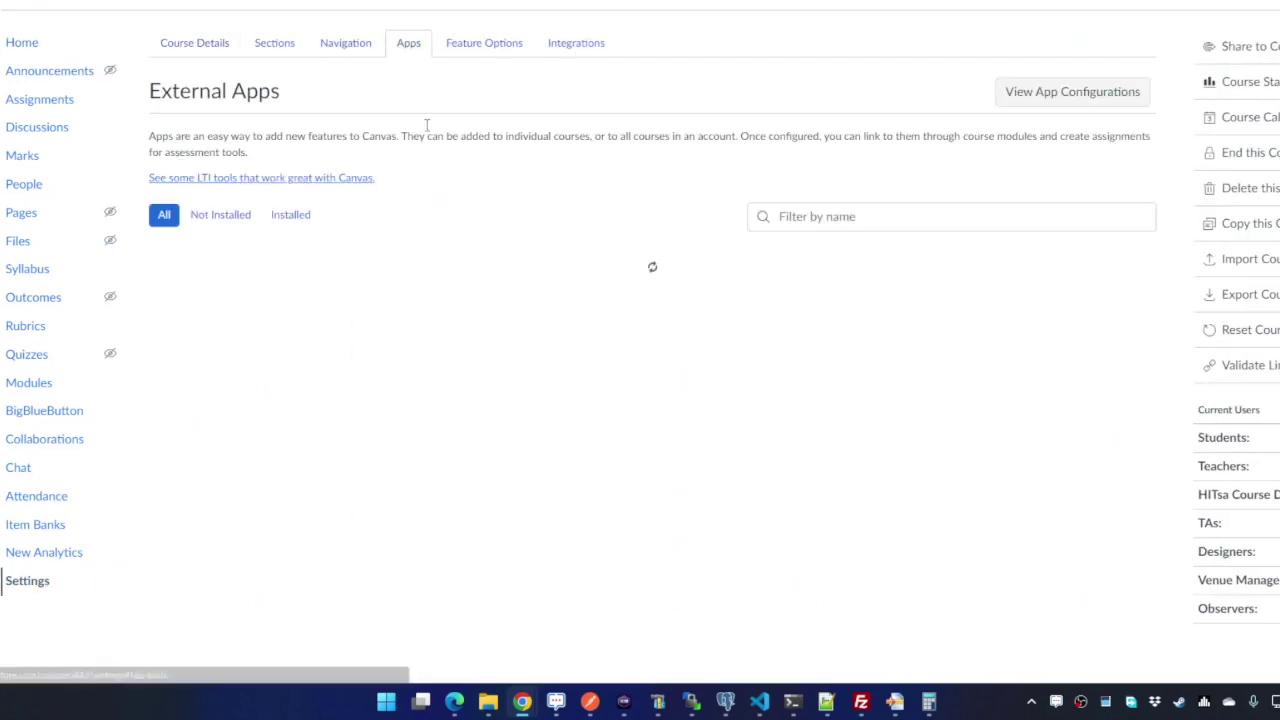
click(1040, 97)
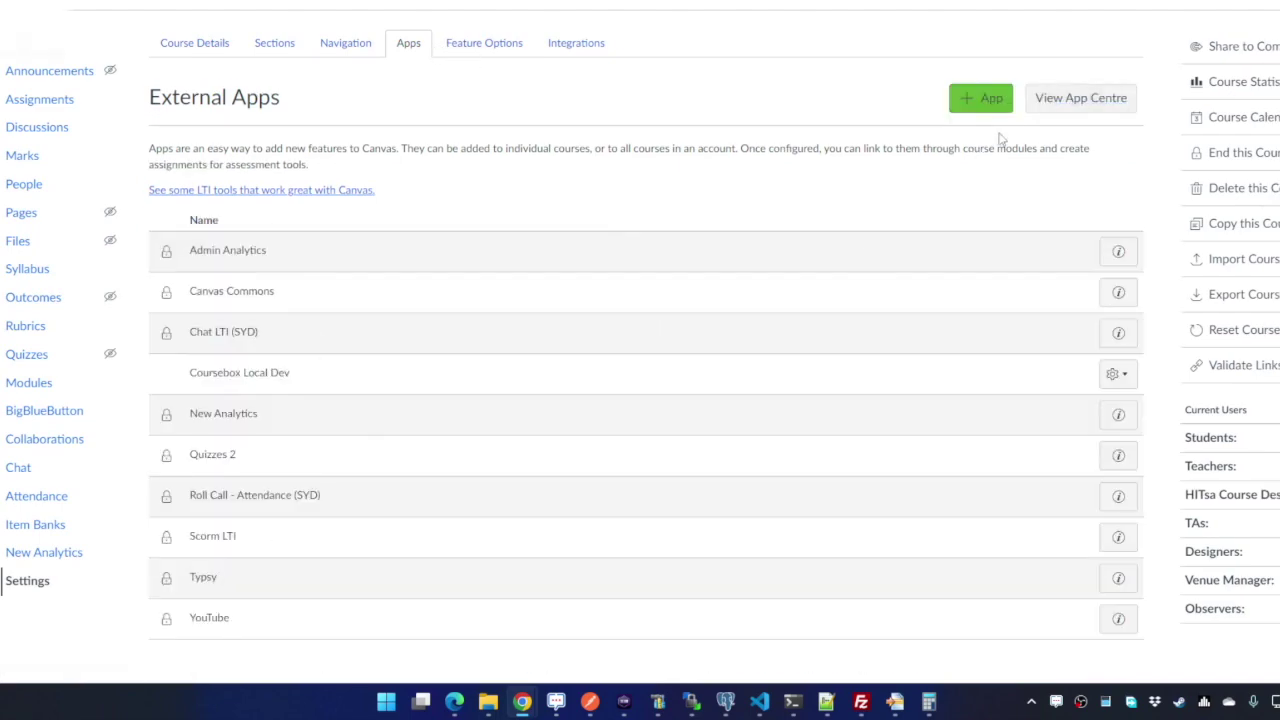
click(1000, 100)
Step: Choose By Client ID as configuration type and copy the client ID from CanvasLMS 2's settings
click(463, 140)
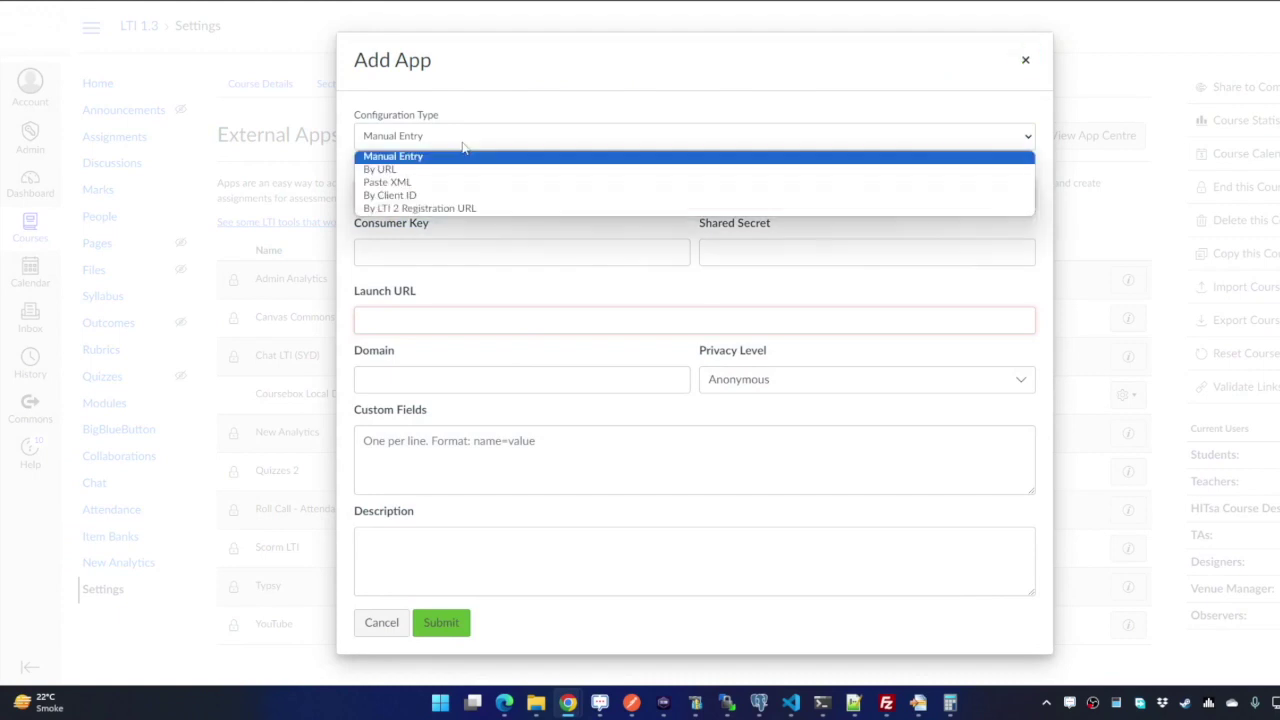
click(446, 196)
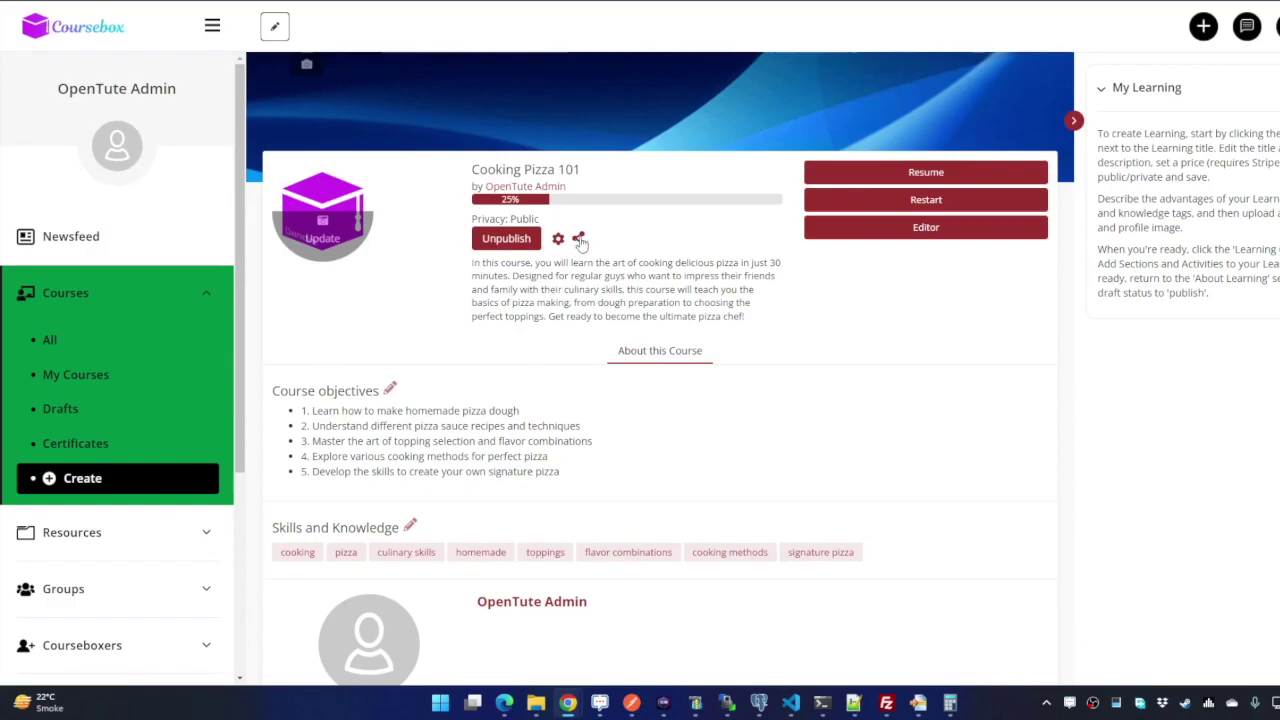
click(578, 238)
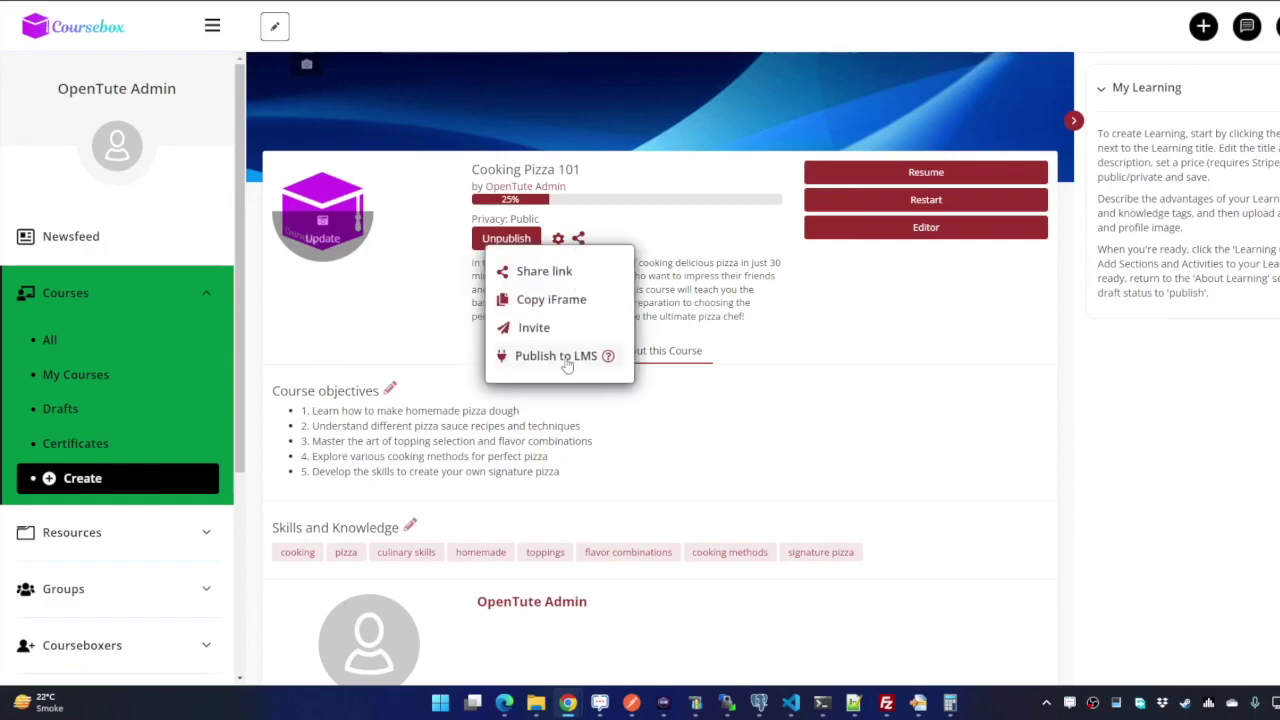
click(556, 356)
click(929, 396)
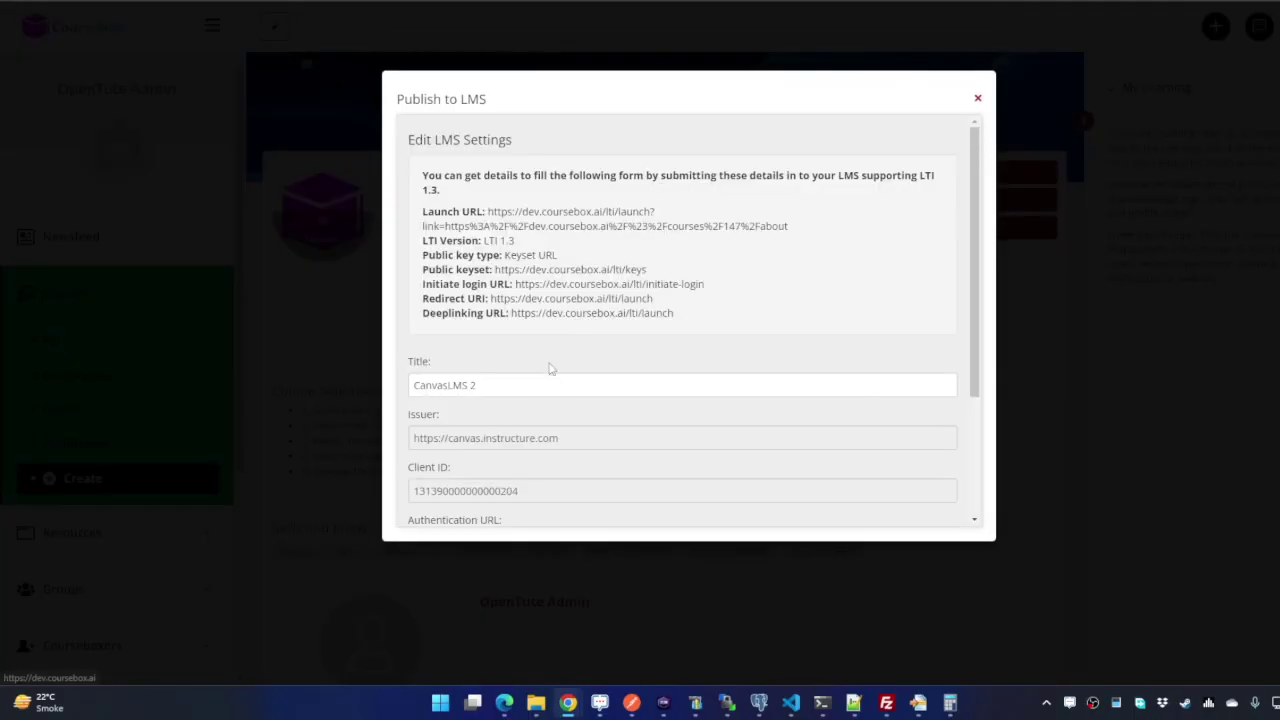
scroll(545, 380, down, 5)
double_click(502, 313)
key(ctrl+c)
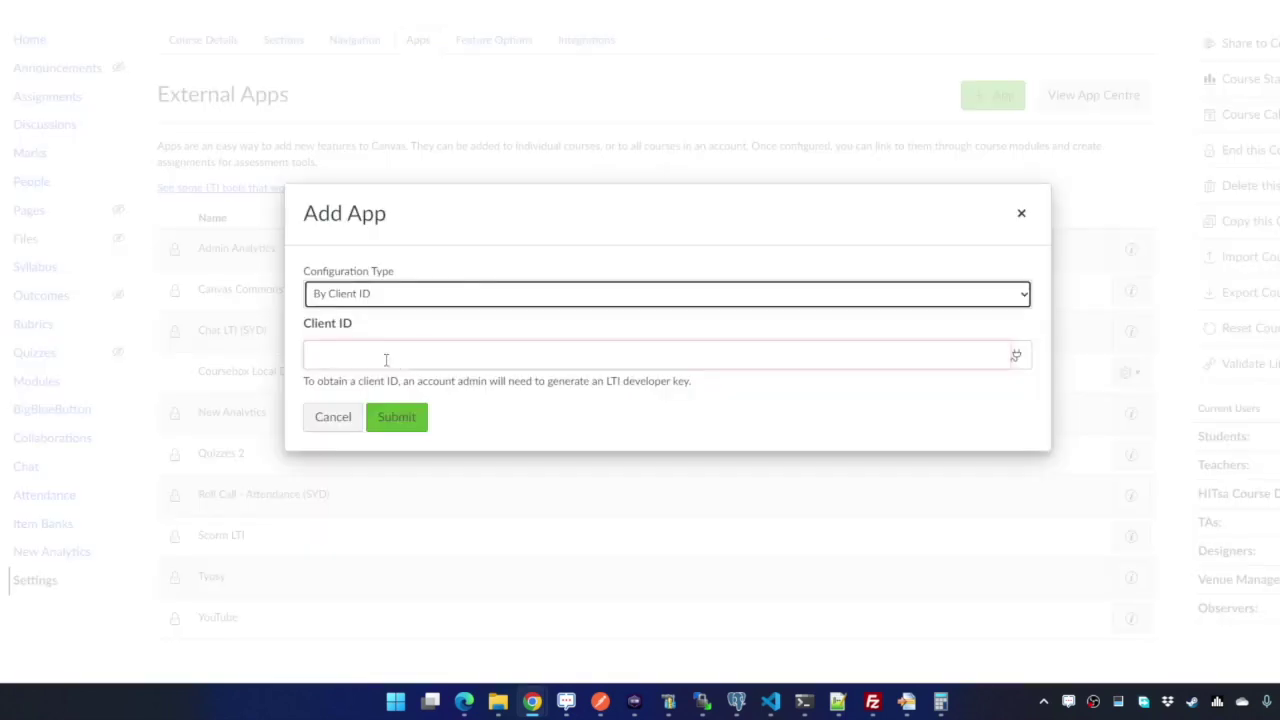
Step: Paste the client ID into Canvas's Add App form, submit it, and close the dialog
click(389, 355)
key(ctrl+v)
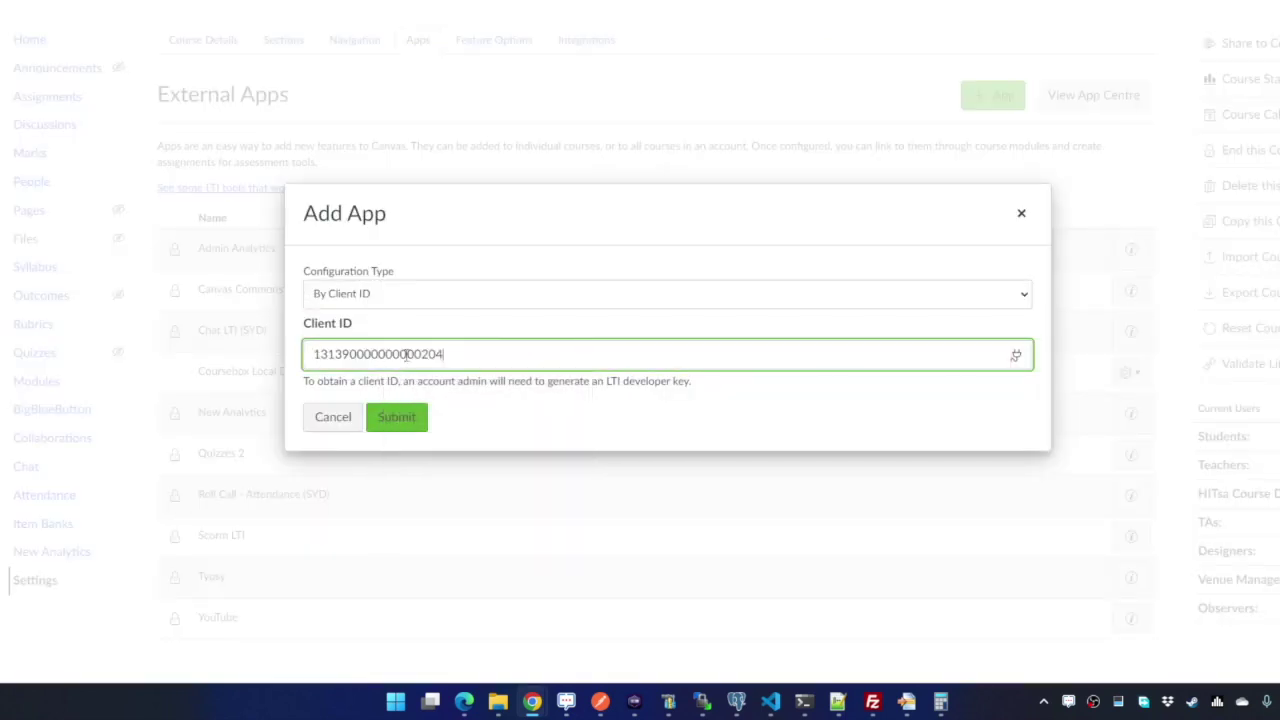
click(407, 421)
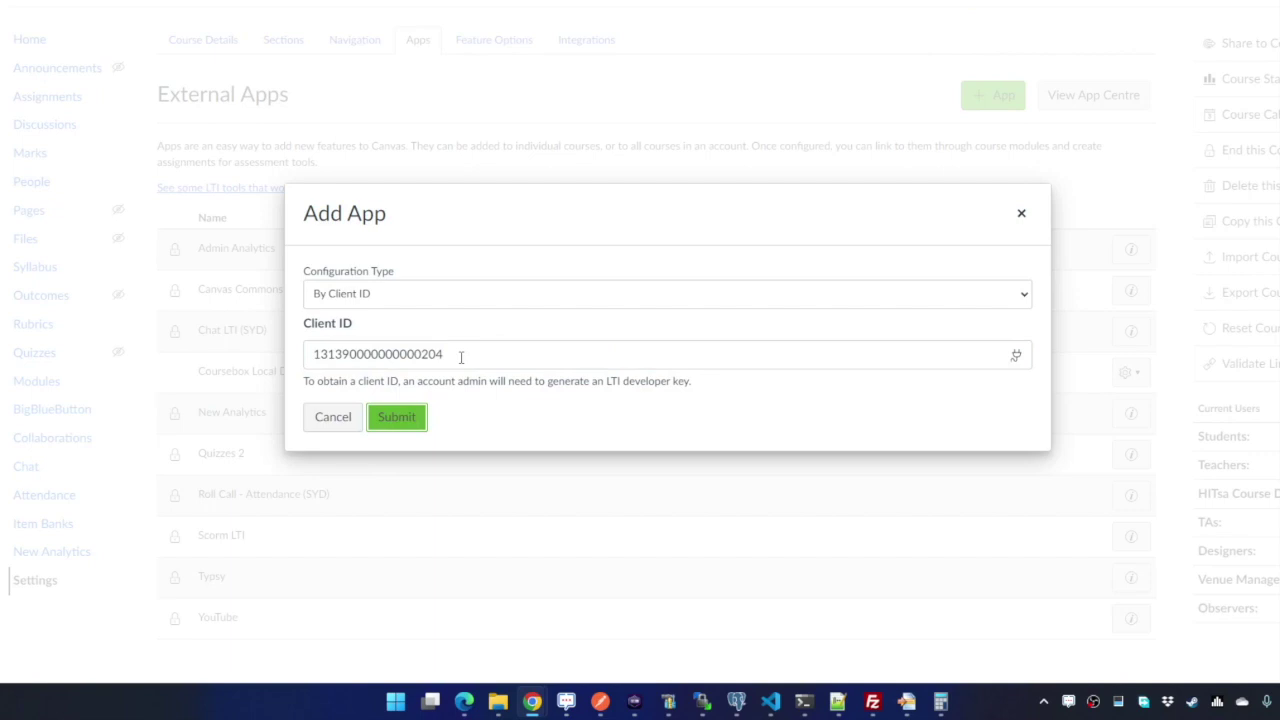
click(1021, 213)
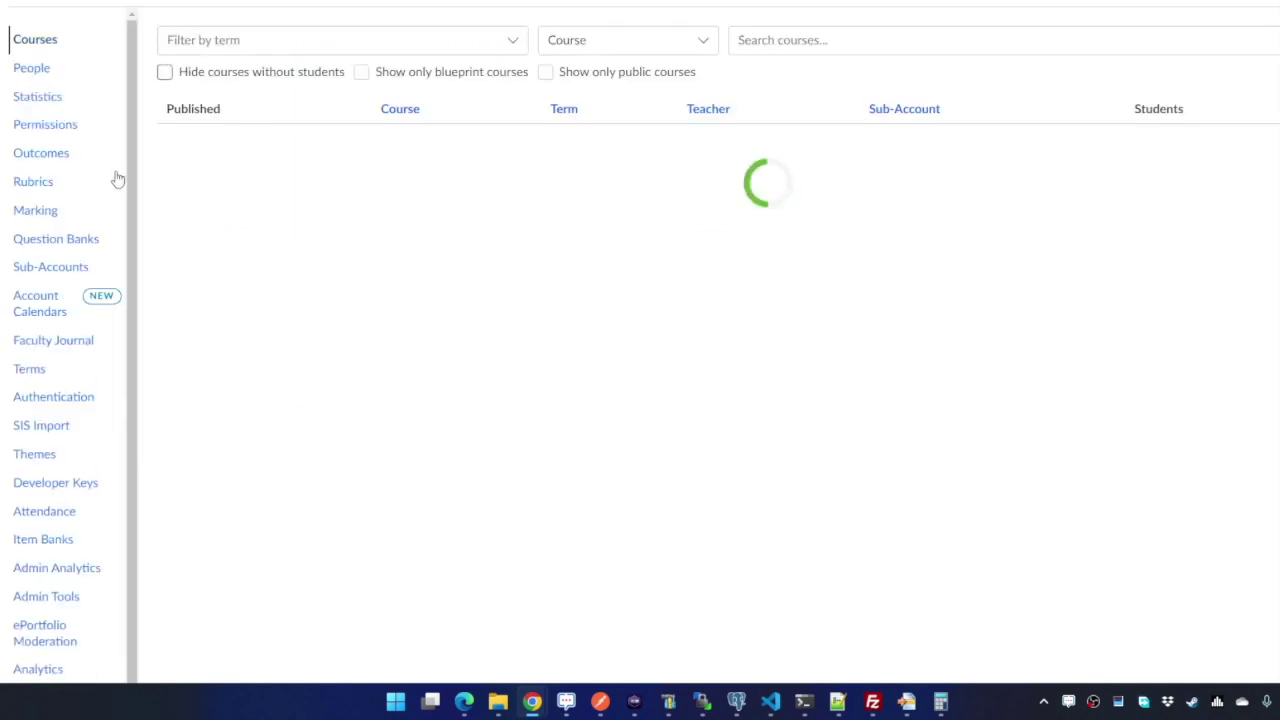
Step: Switch on the Coursebox Dev Test 2 developer key in the account's Developer Keys
scroll(60, 520, down, 1)
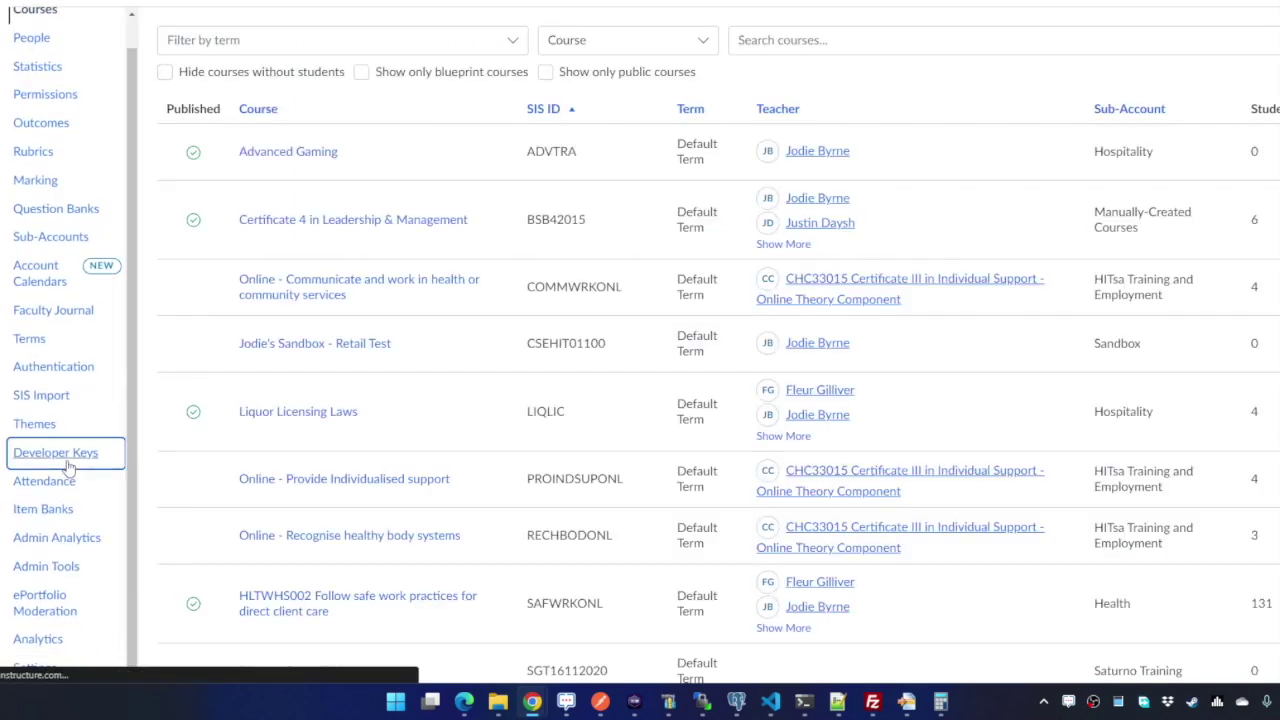
click(55, 452)
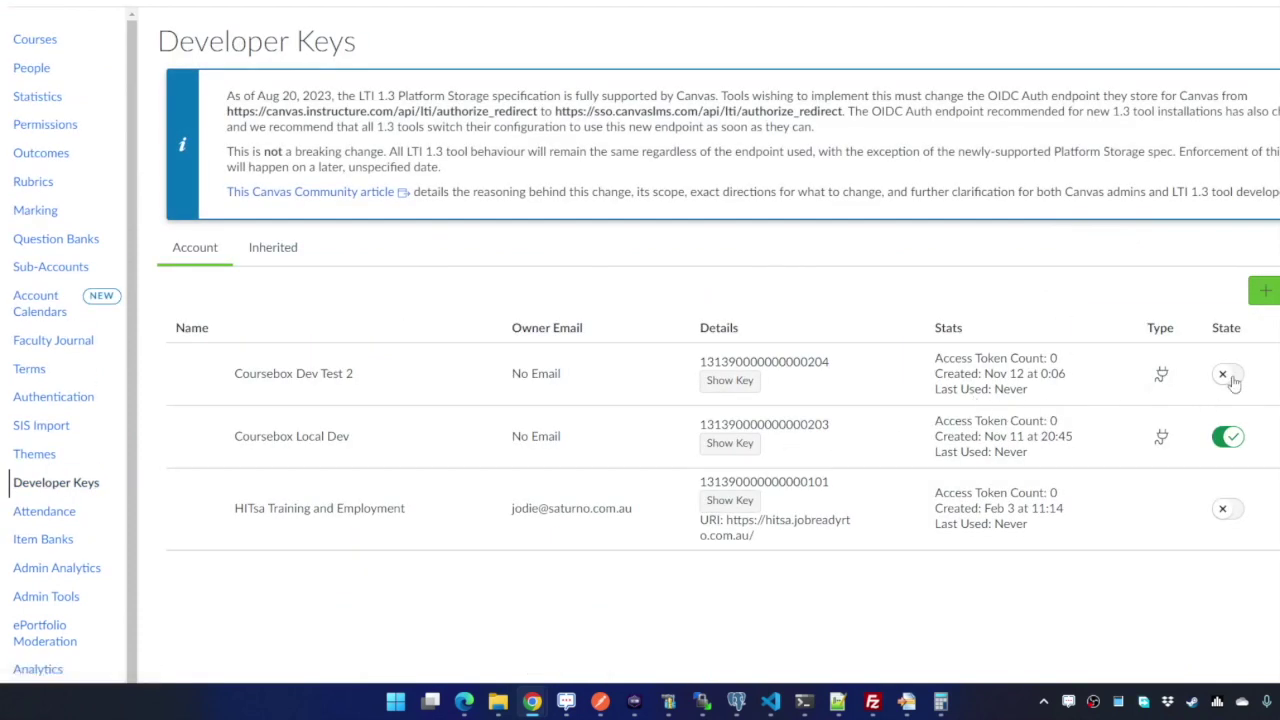
click(1231, 378)
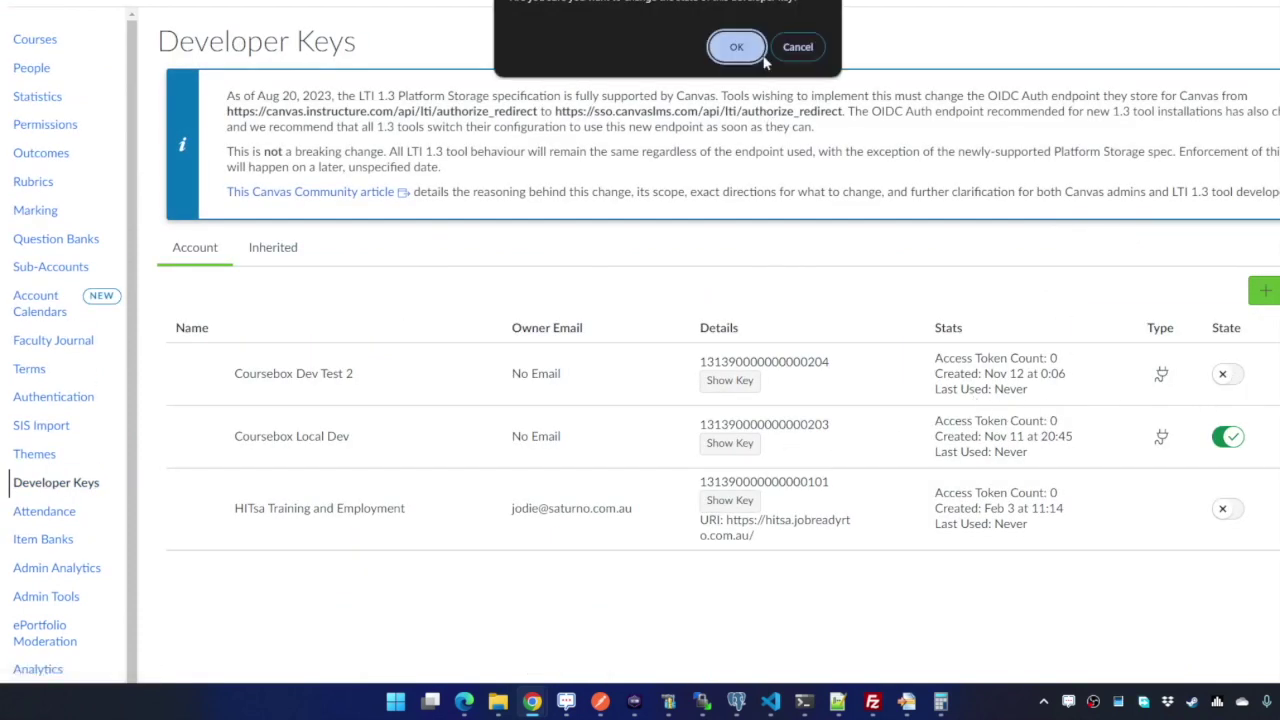
click(738, 50)
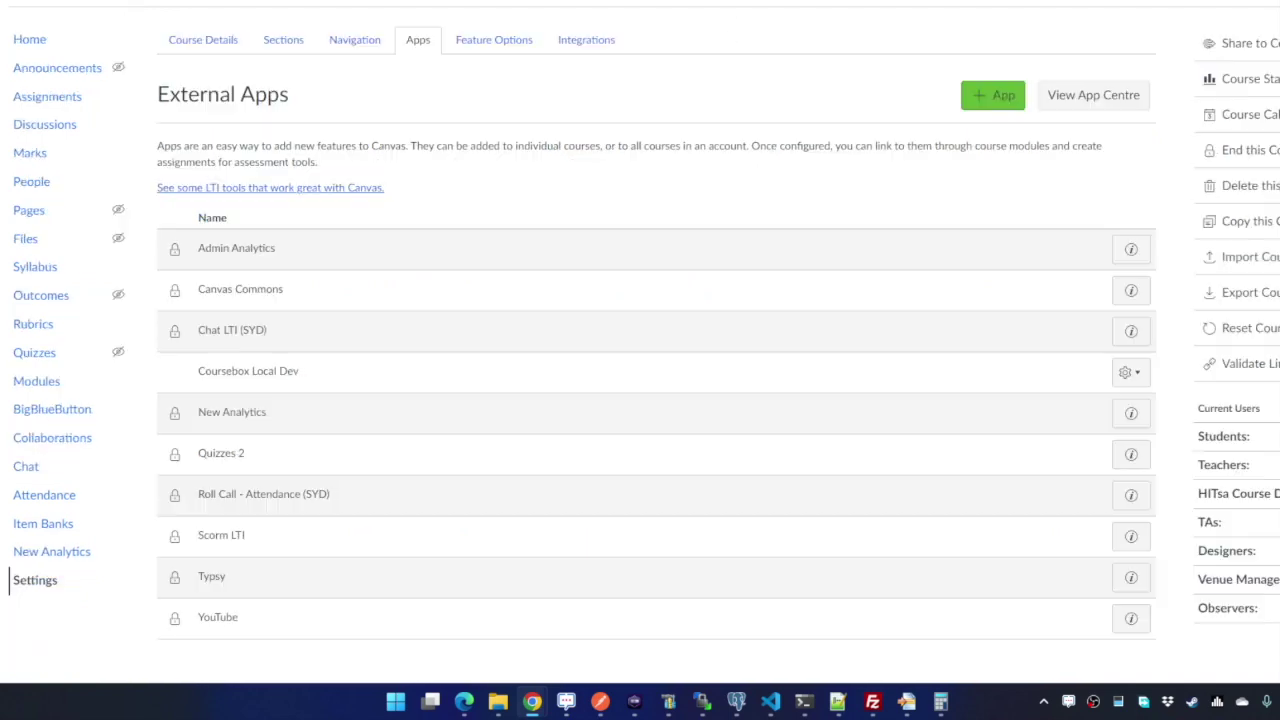
Step: Start adding a course app with Configuration Type set to By Client ID
click(993, 95)
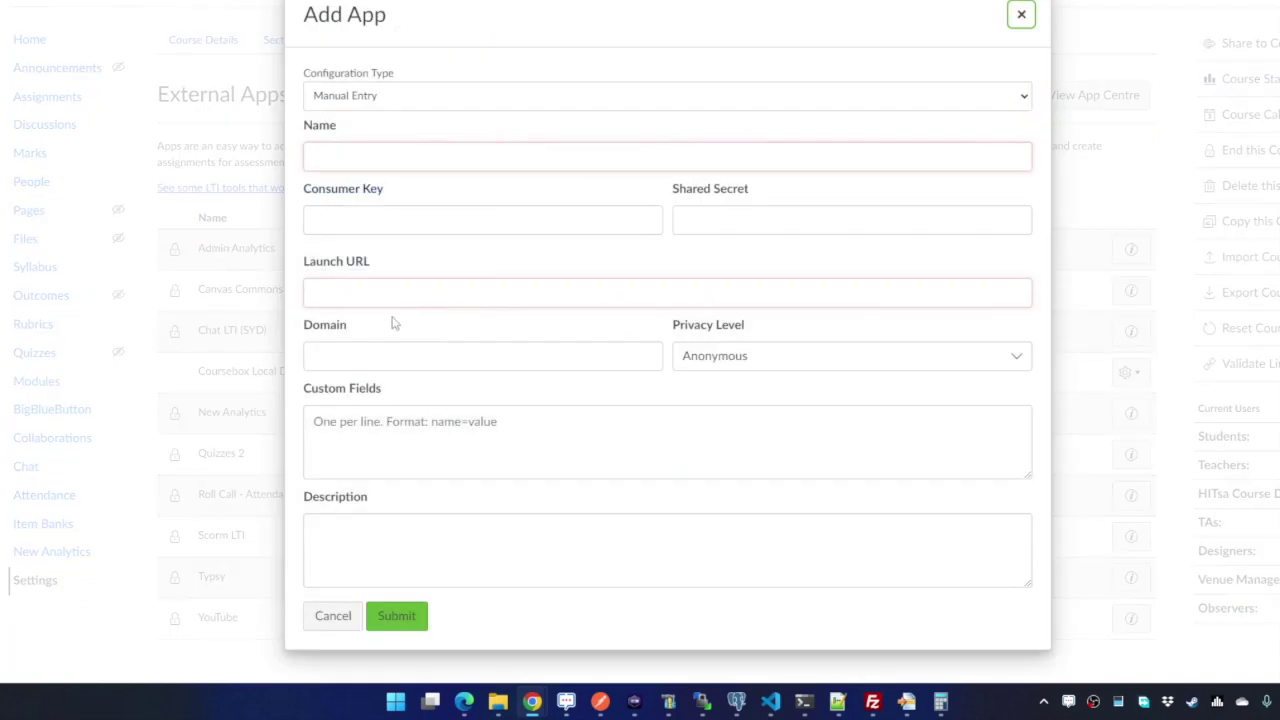
click(395, 100)
click(381, 157)
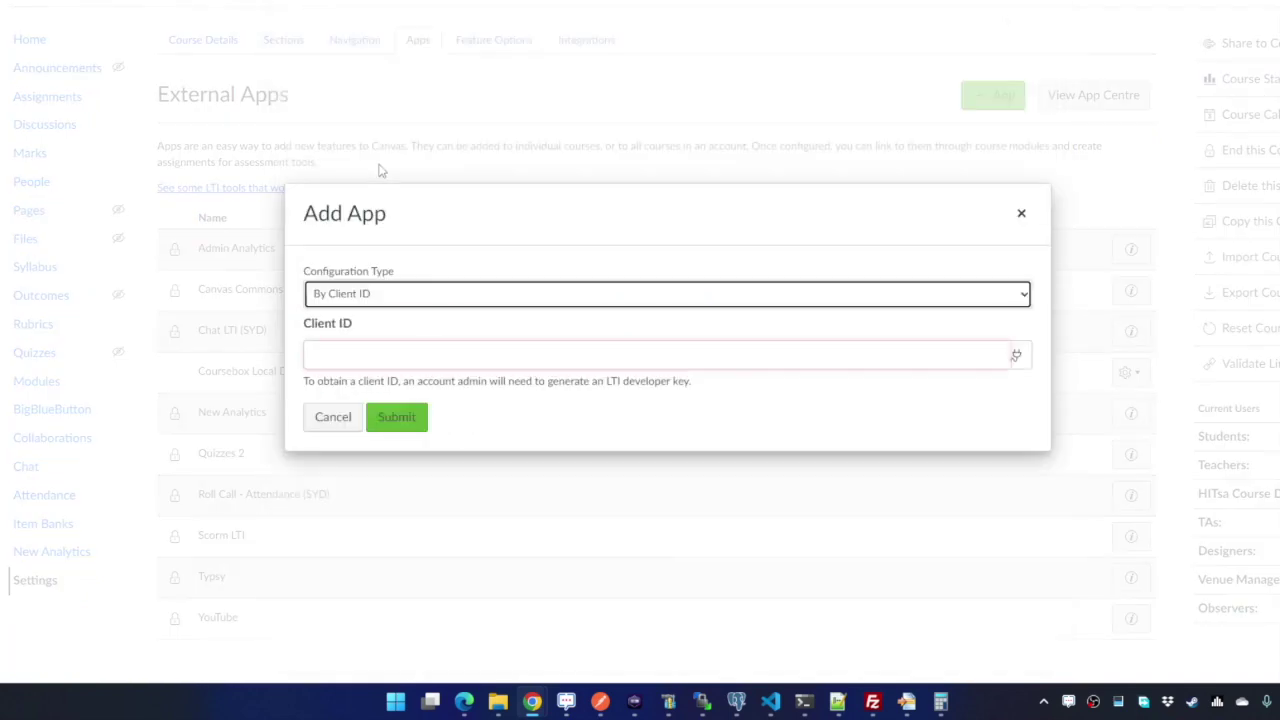
click(363, 342)
Step: Enter the Coursebox Dev Test 2 client ID, submit the lookup and install the tool
click(470, 528)
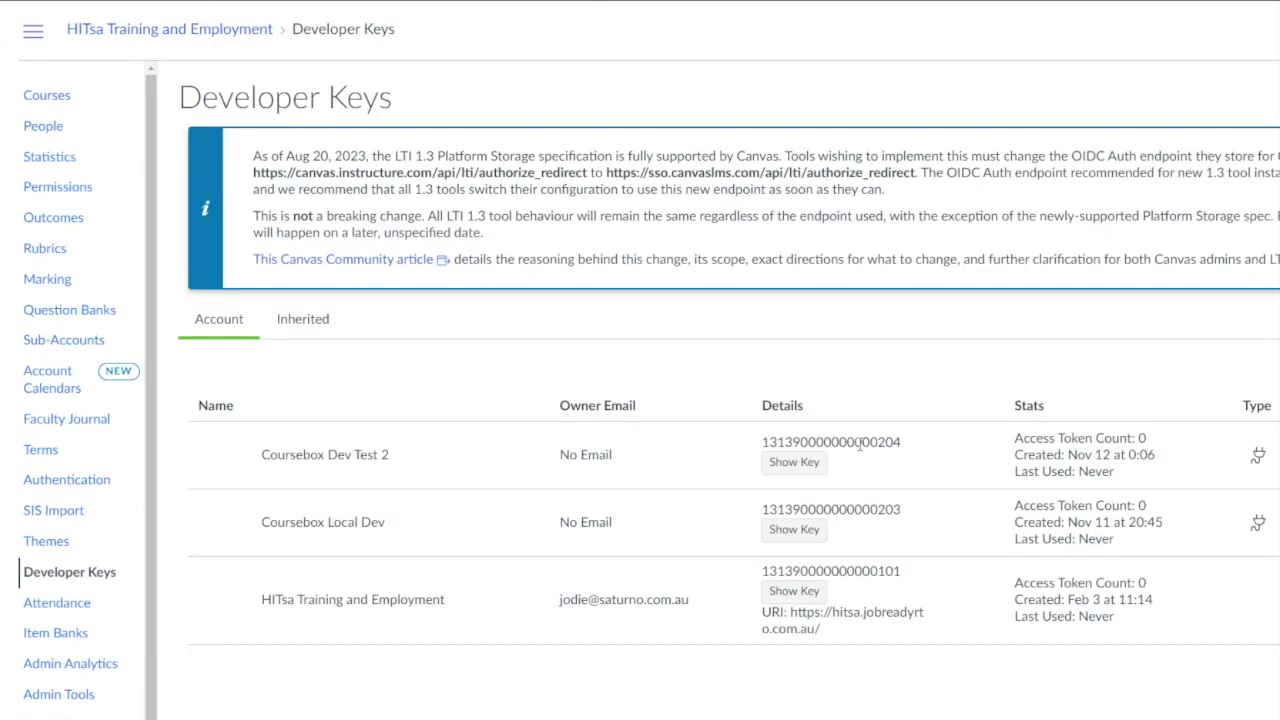
double_click(859, 446)
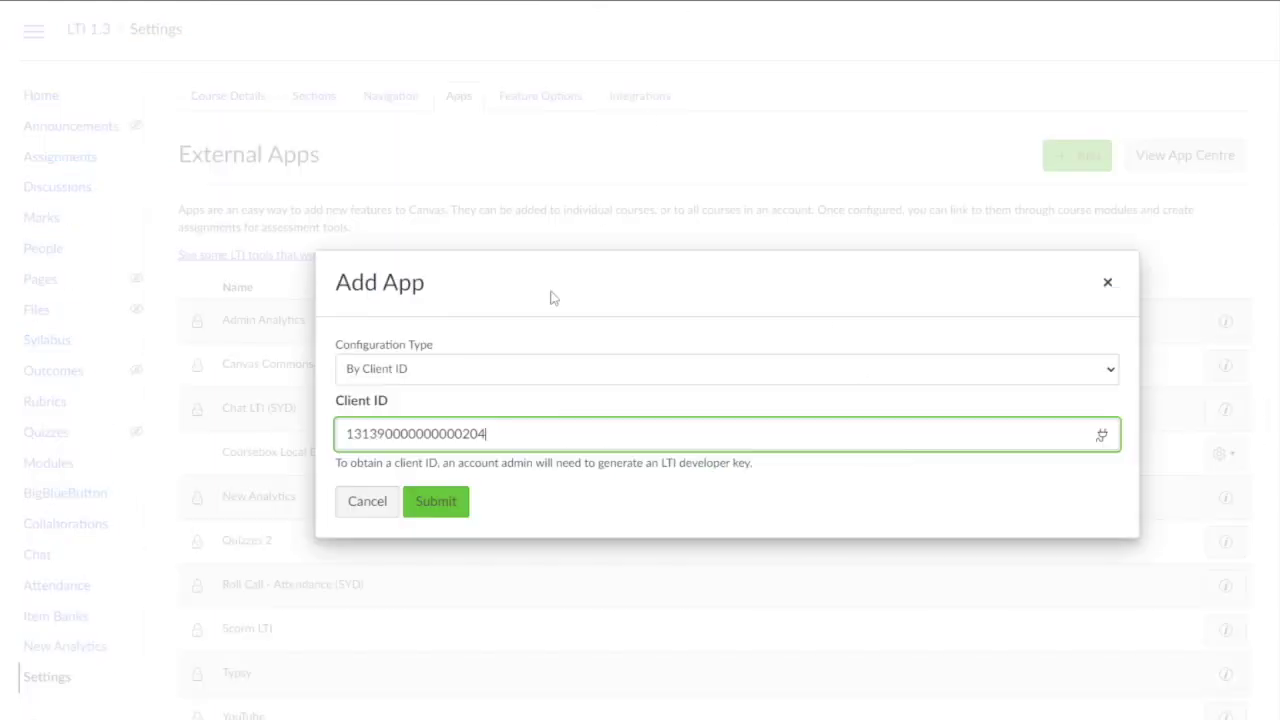
click(456, 498)
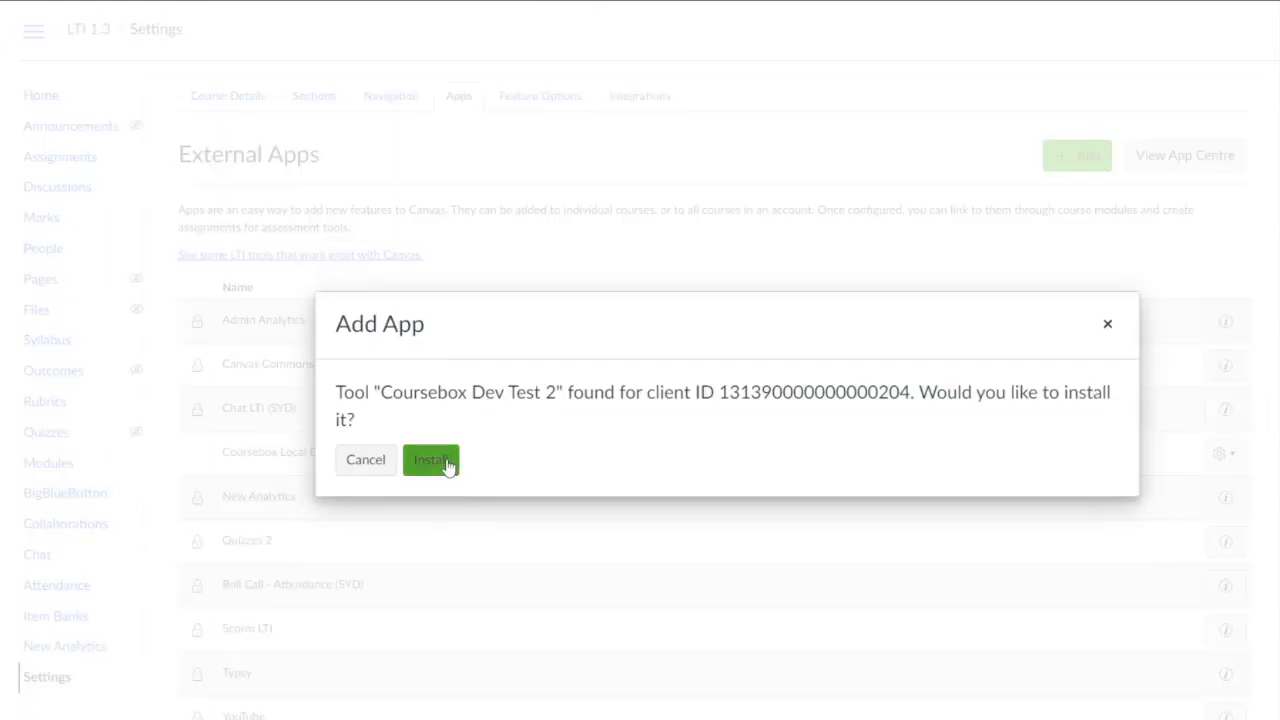
click(449, 466)
Step: Check the apps list, where Coursebox Dev Test 2 sits above Coursebox Local Dev
scroll(443, 463, down, 2)
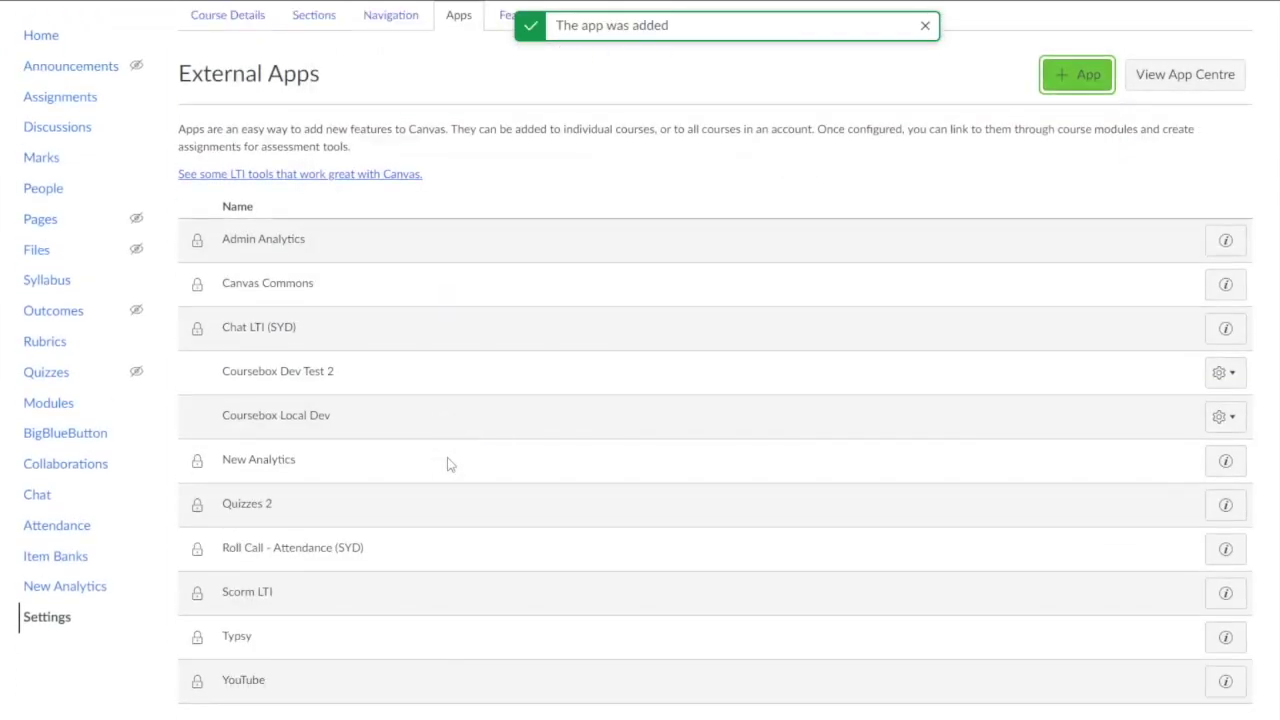
click(1225, 380)
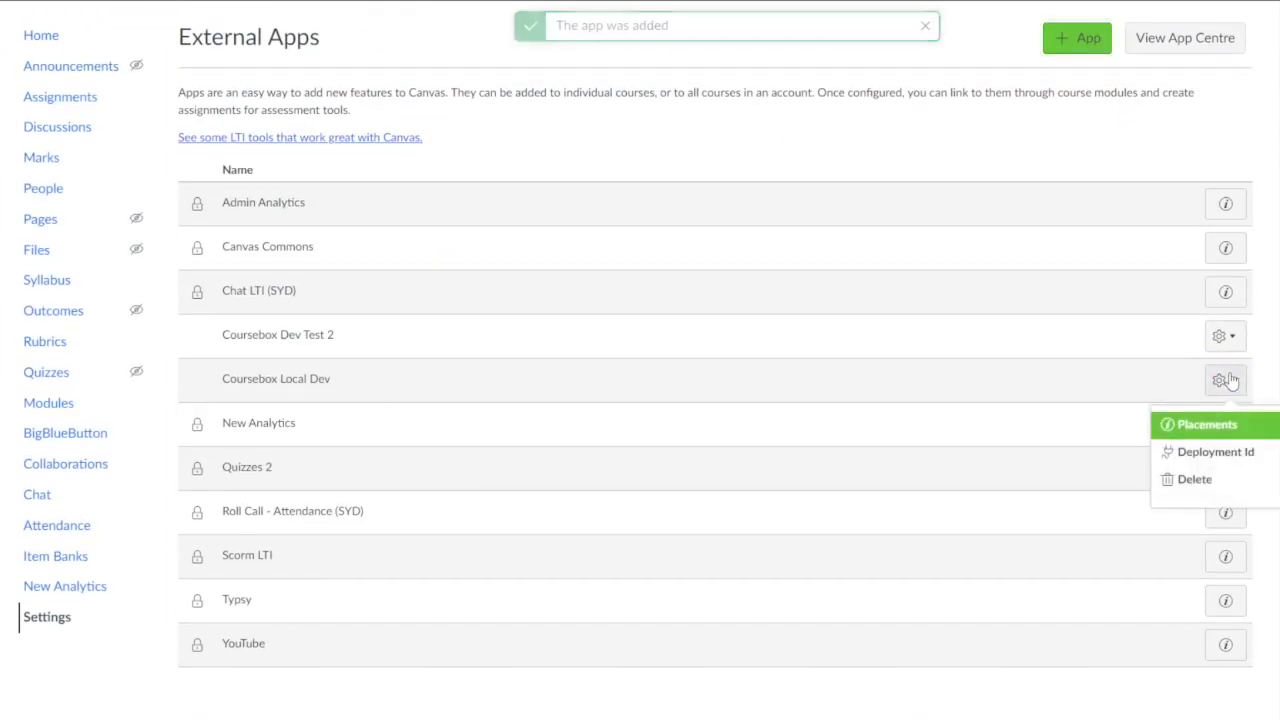
click(1225, 380)
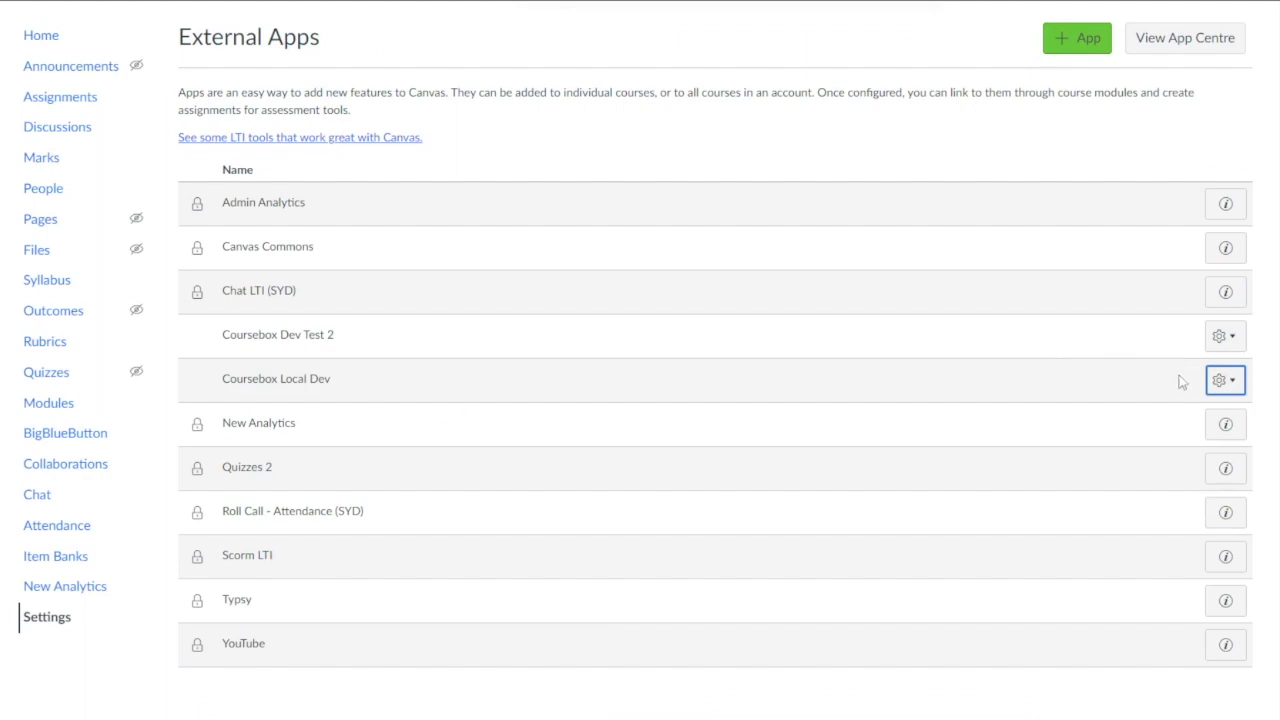
scroll(409, 486, up, 2)
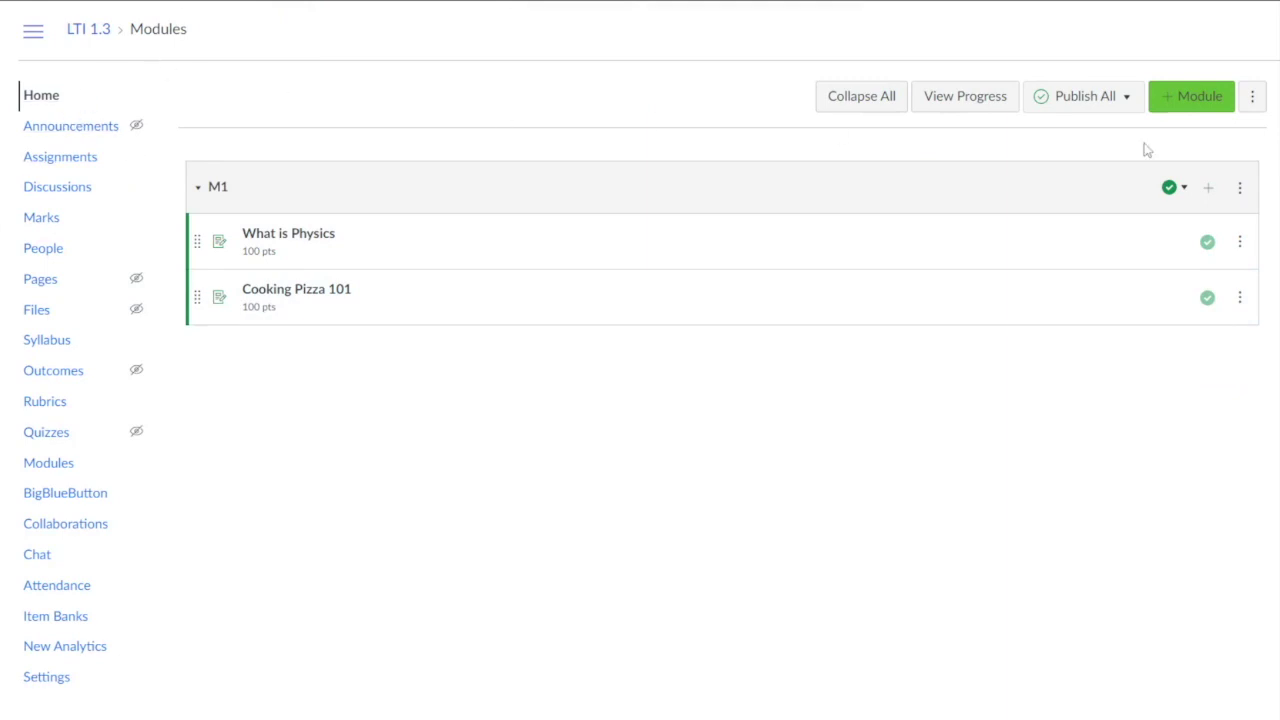
Step: Add a new External Tool item to module M1
click(1238, 190)
click(1210, 189)
click(525, 266)
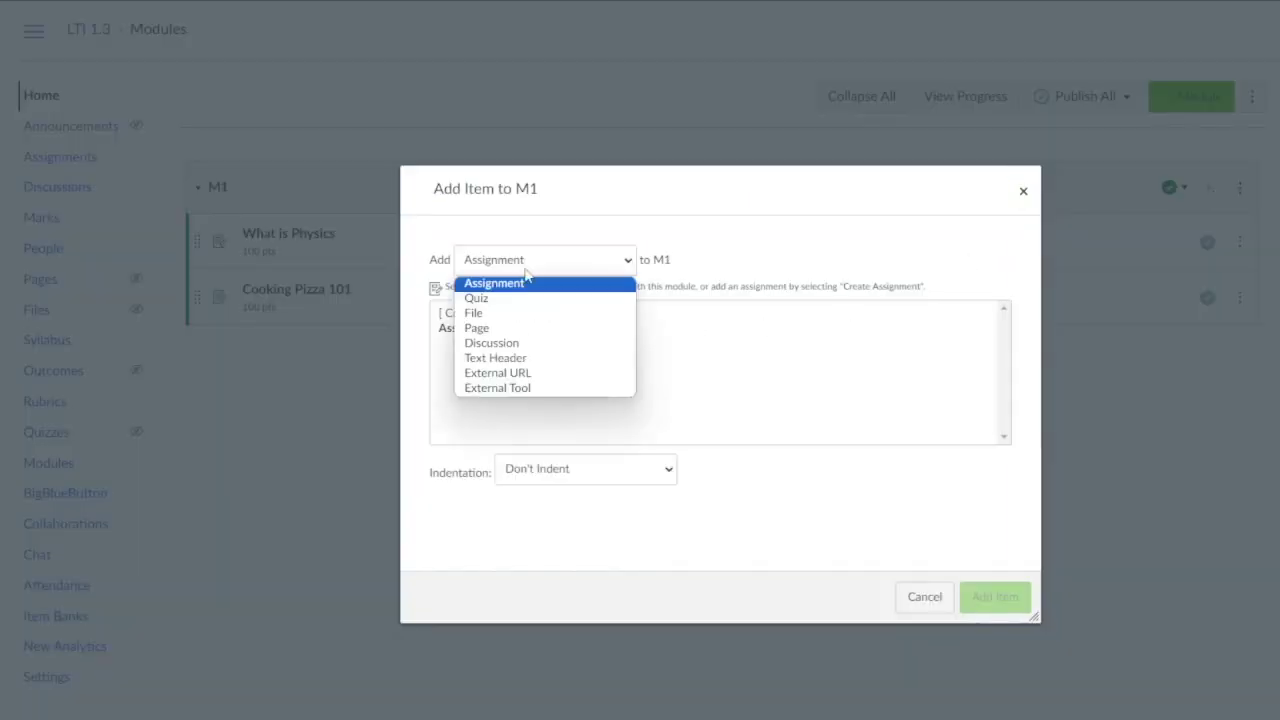
click(545, 389)
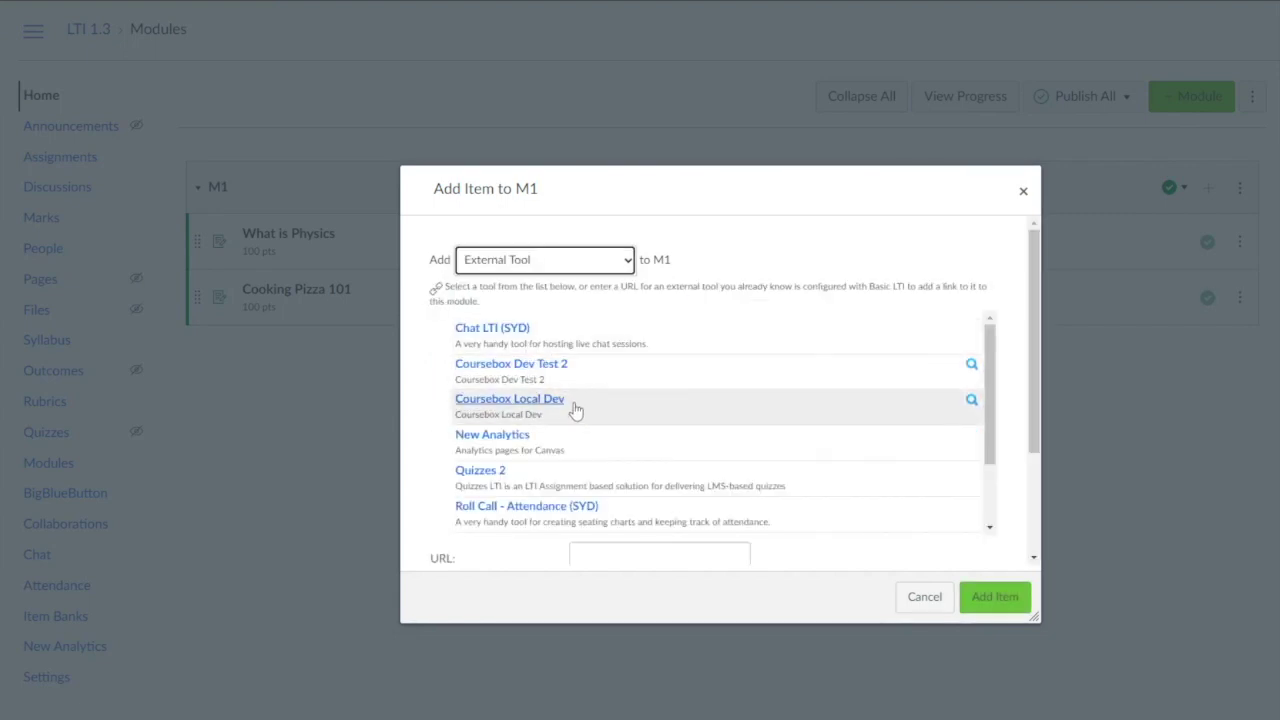
Step: Link the item through Coursebox Dev Test 2 and pick the Cooking Pizza 101 course
scroll(575, 412, down, 2)
scroll(578, 417, up, 3)
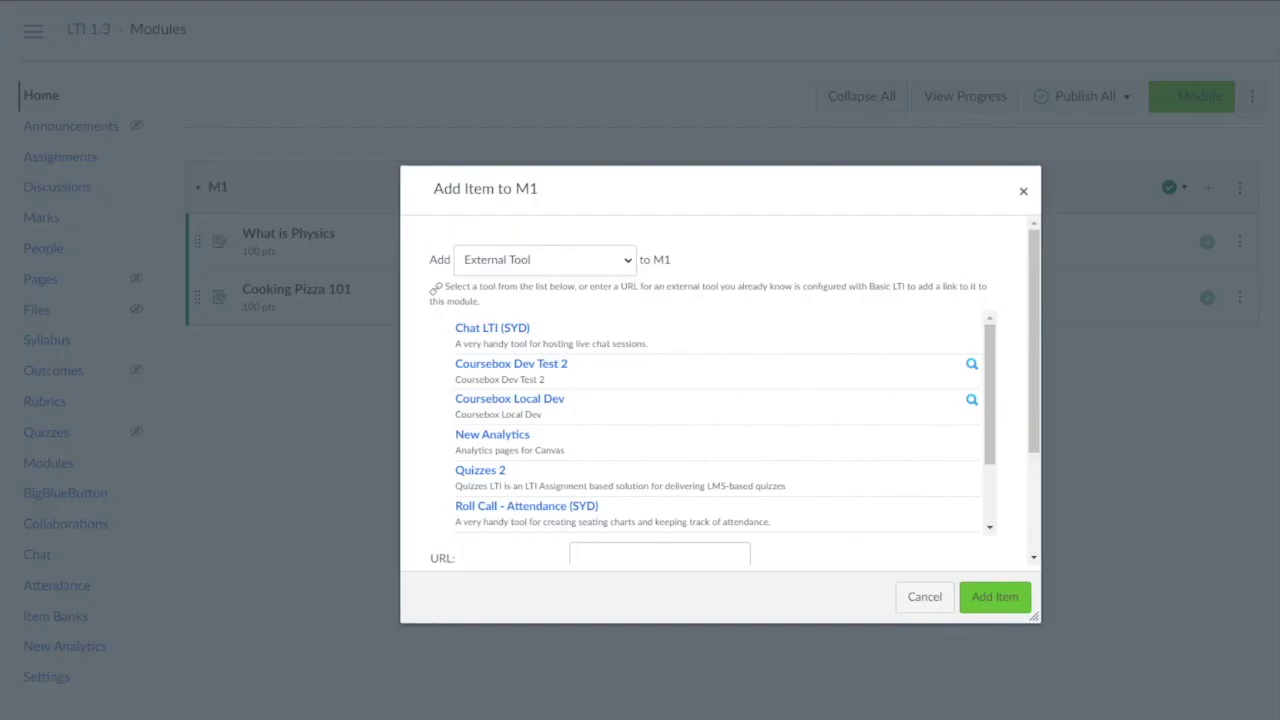
click(550, 370)
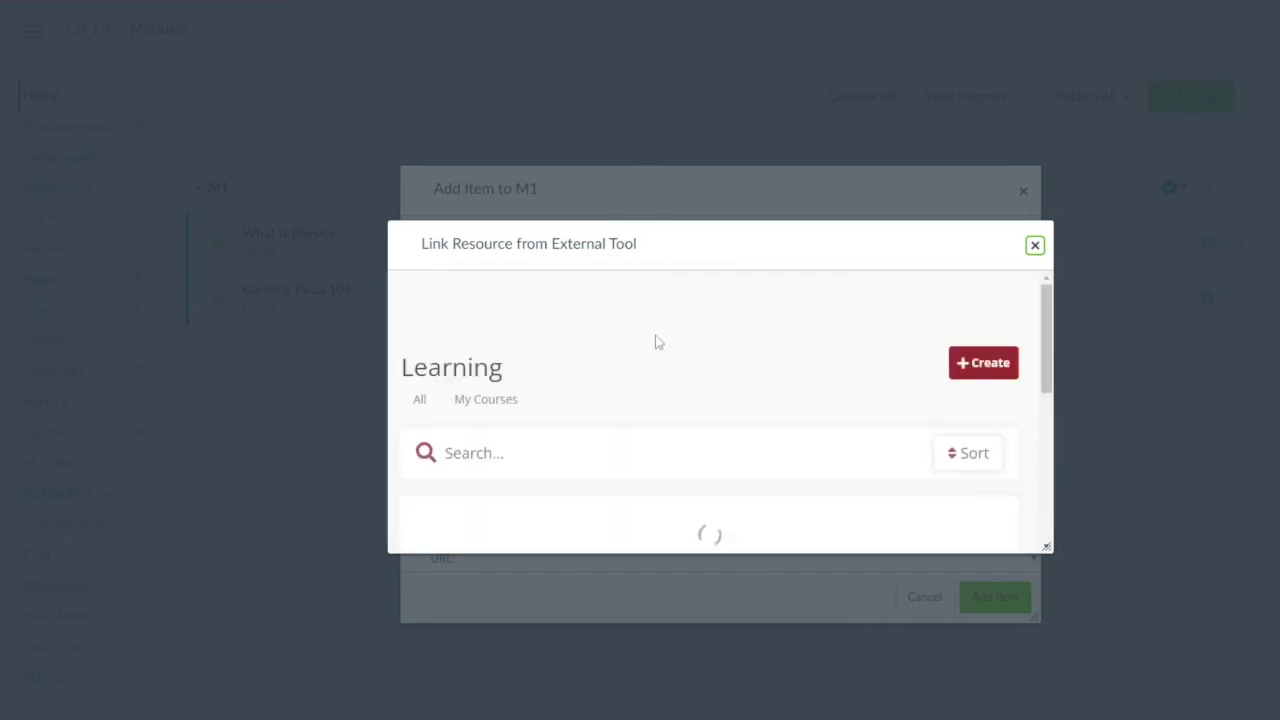
scroll(740, 350, down, 2)
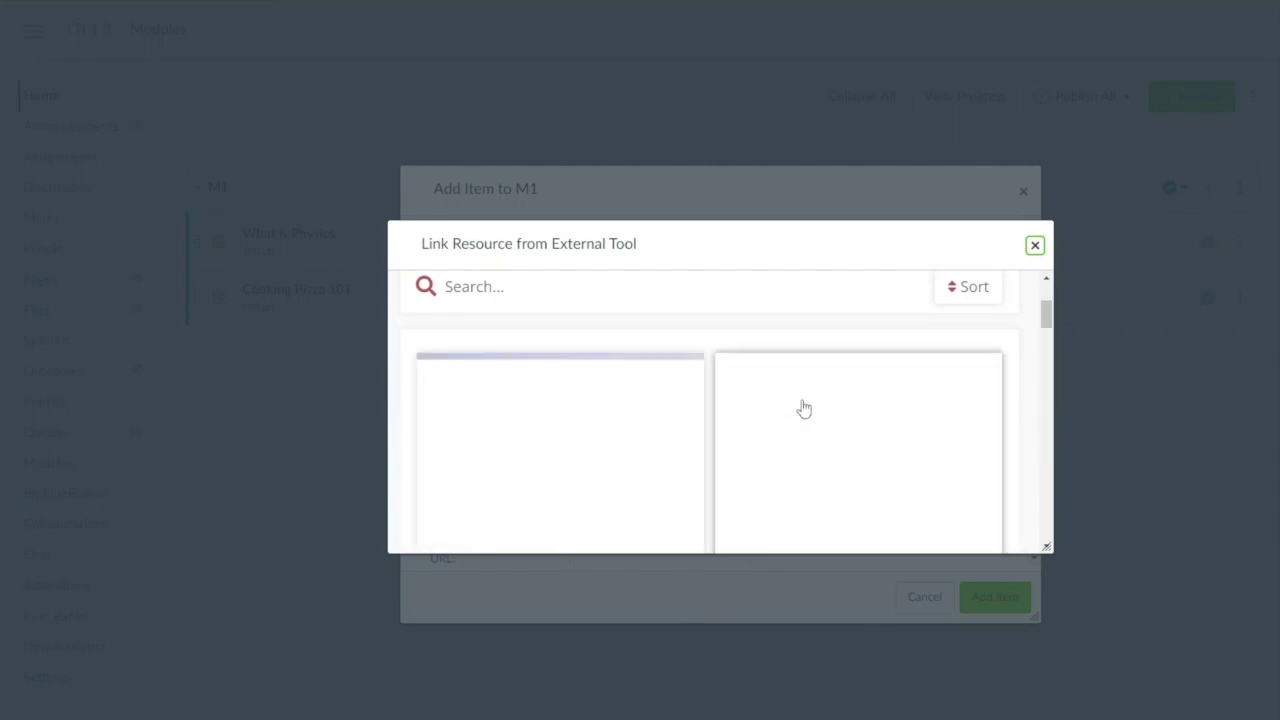
scroll(790, 400, down, 5)
scroll(774, 388, down, 8)
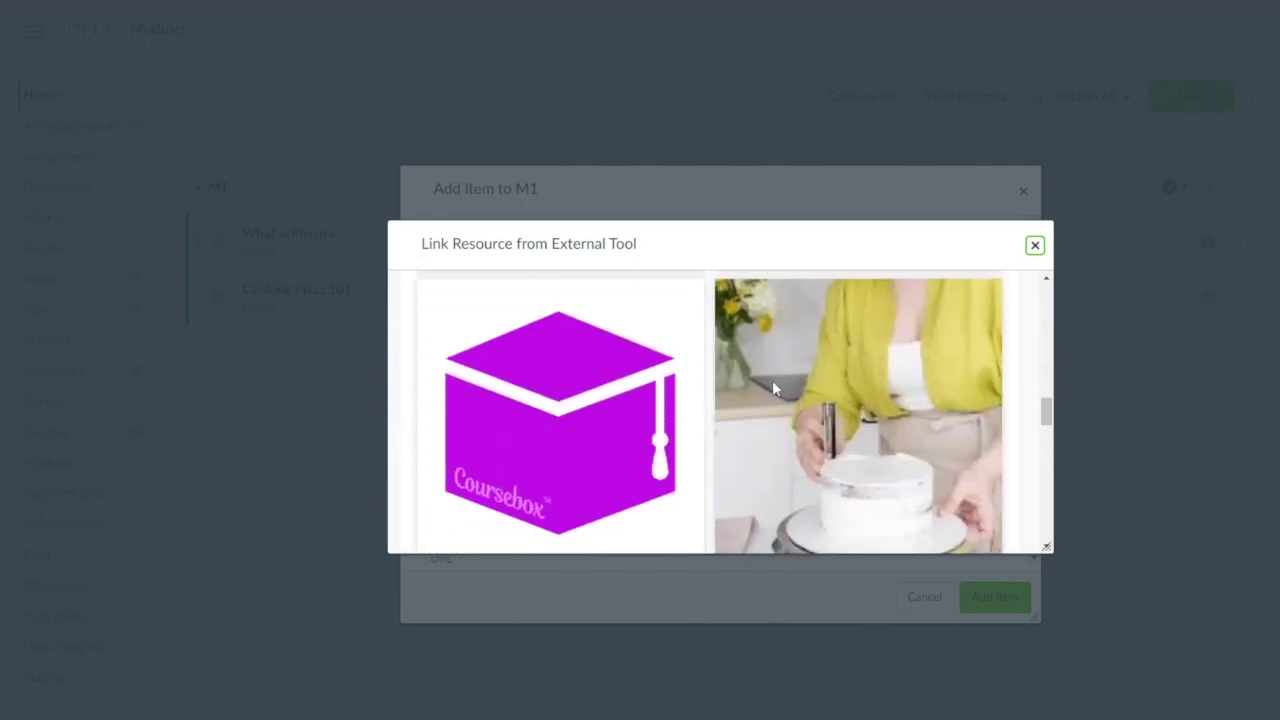
scroll(774, 388, up, 5)
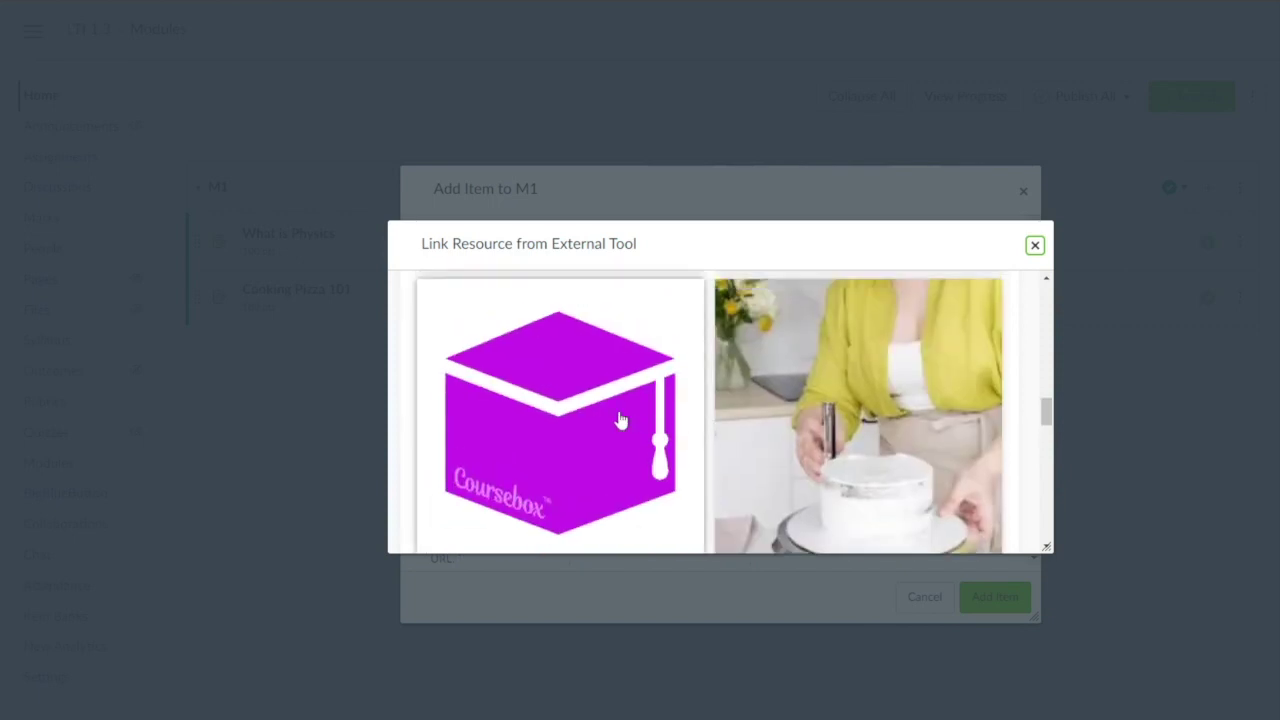
scroll(620, 420, down, 2)
click(557, 542)
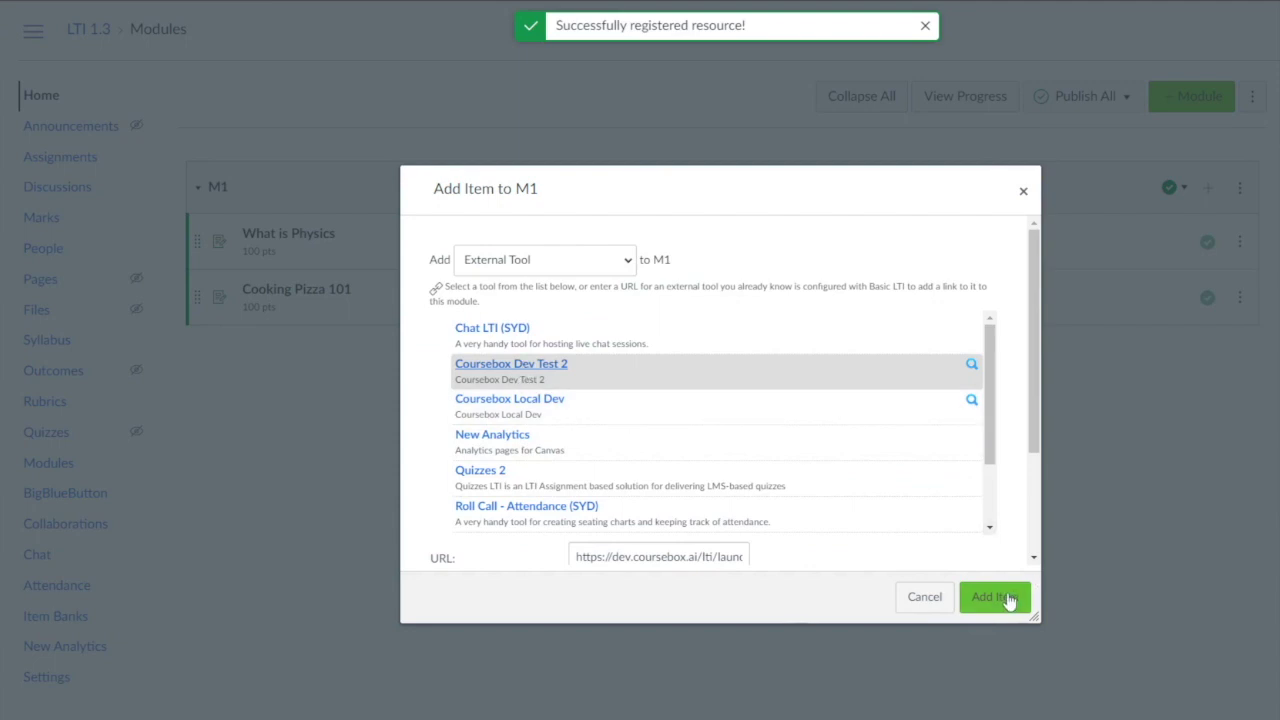
Step: Append '2' to the page name and add the Cooking Pizza 101 item to M1
scroll(957, 406, down, 2)
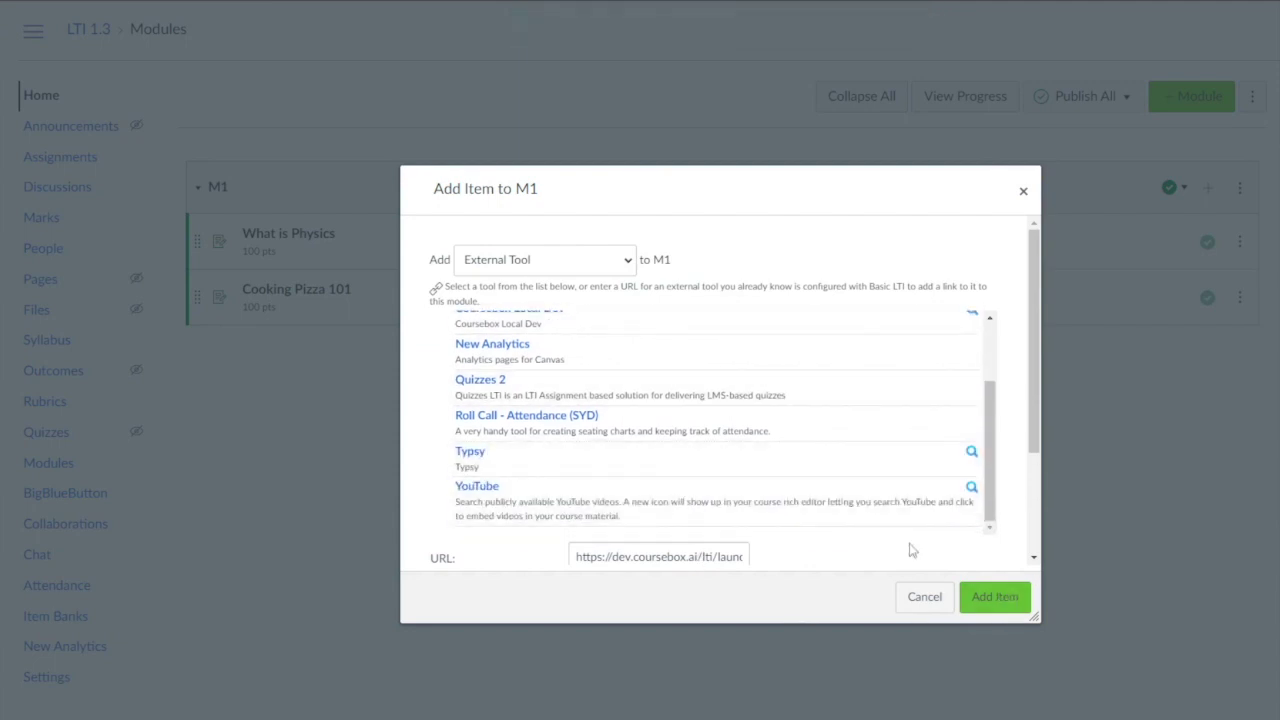
scroll(925, 537, down, 3)
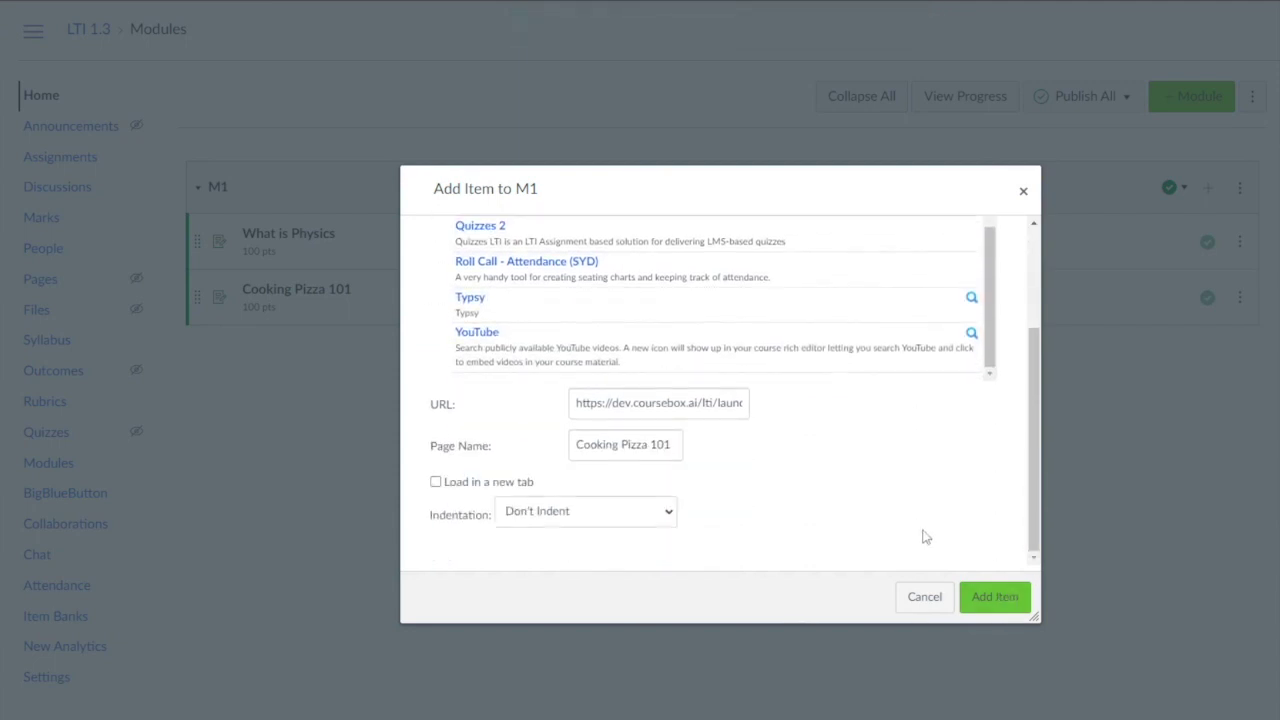
drag(665, 445, 675, 445)
click(677, 445)
text(2)
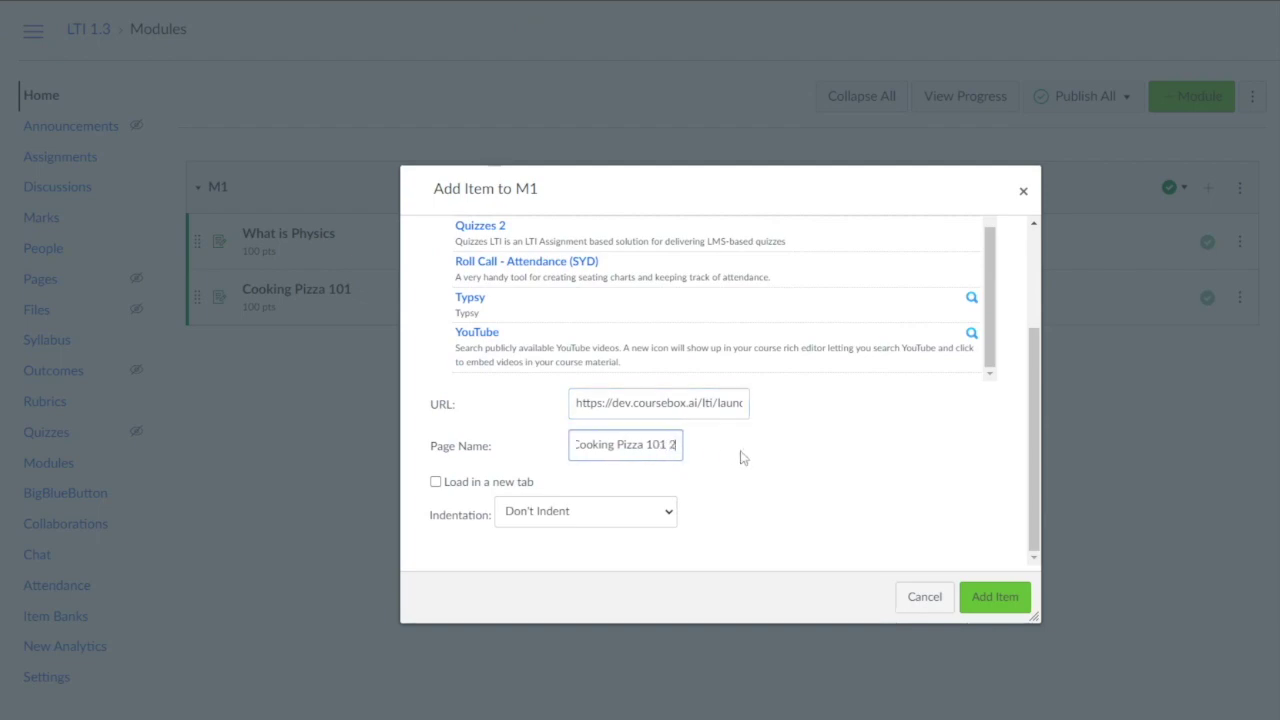
click(995, 596)
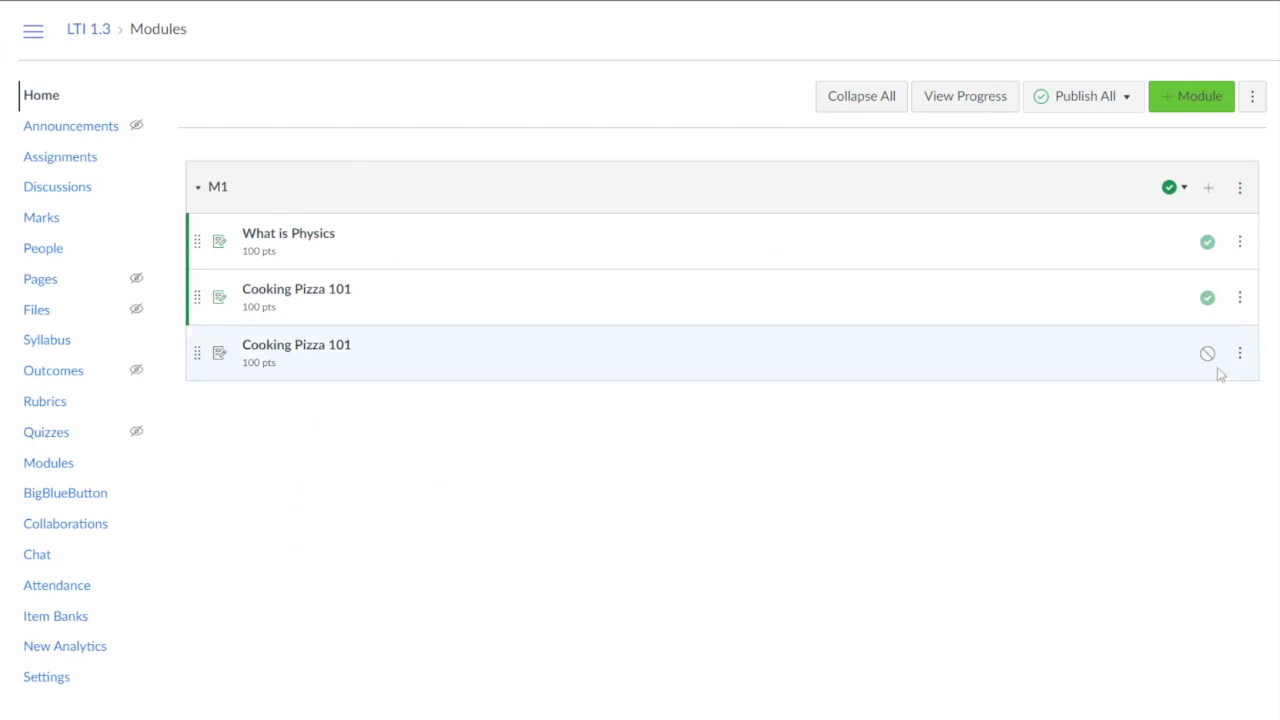
Step: Delete the original Cooking Pizza 101 item and publish the new one
click(1239, 297)
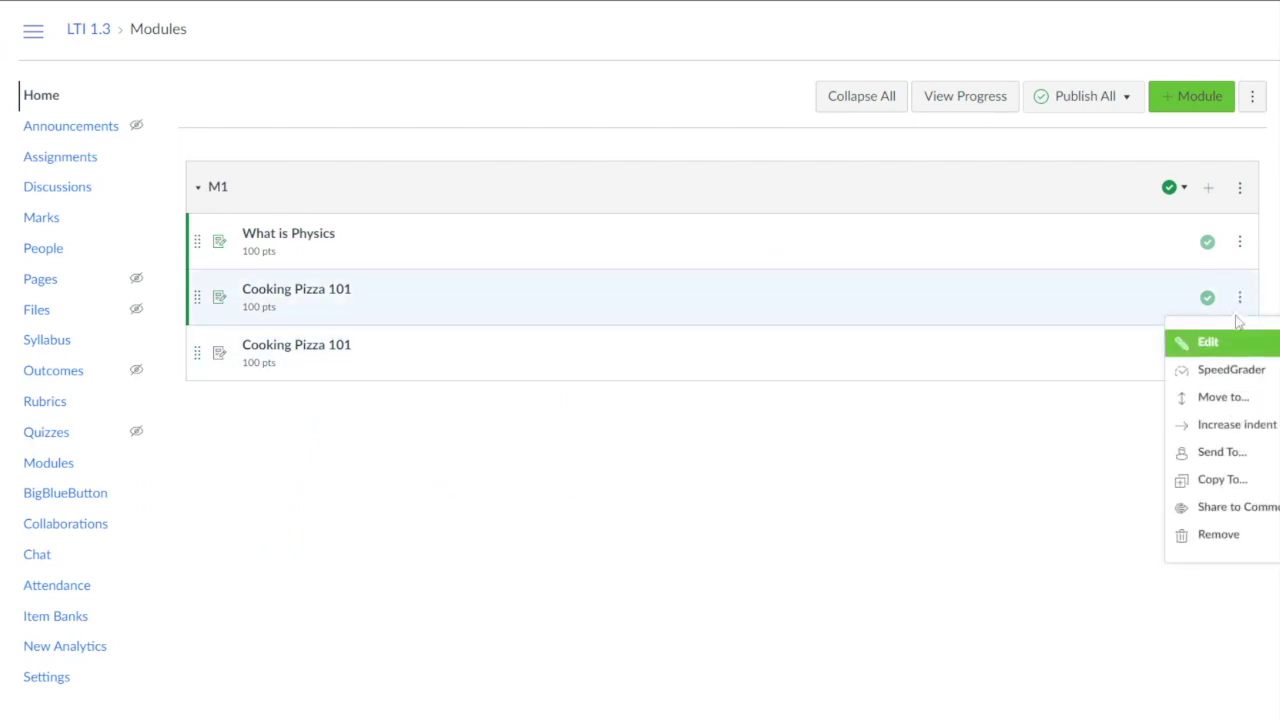
click(1218, 534)
click(800, 89)
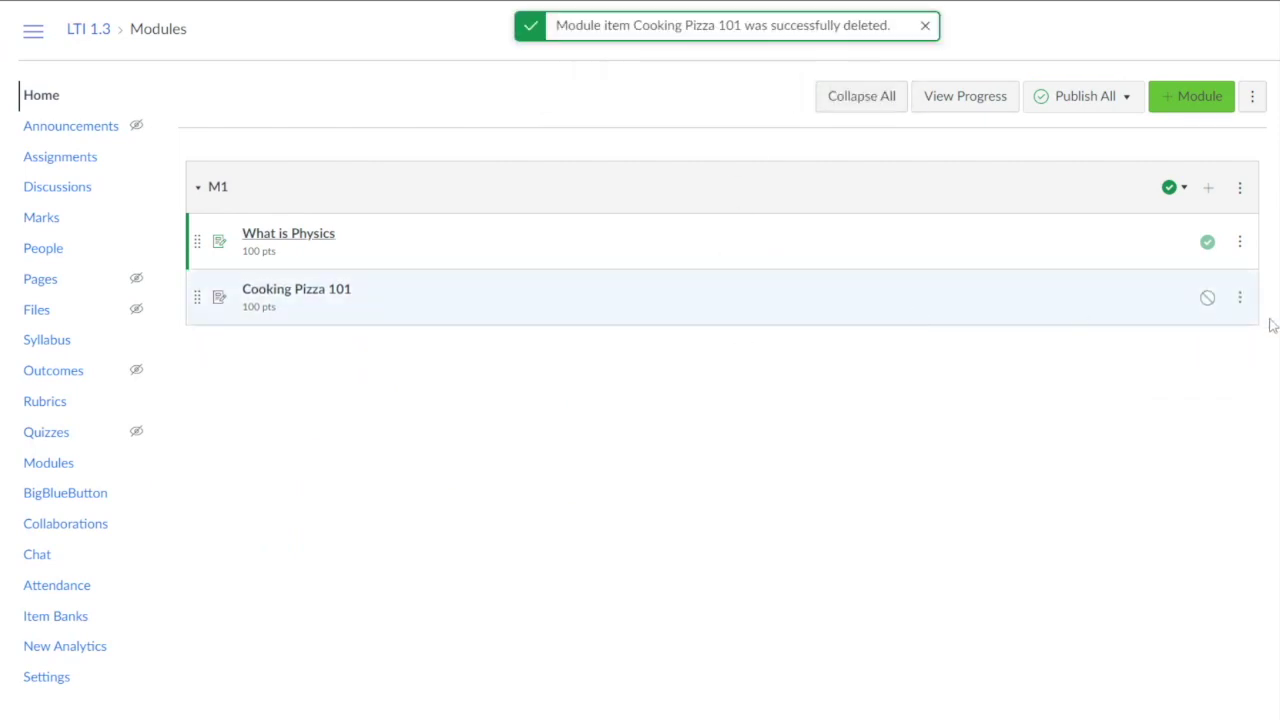
click(1207, 297)
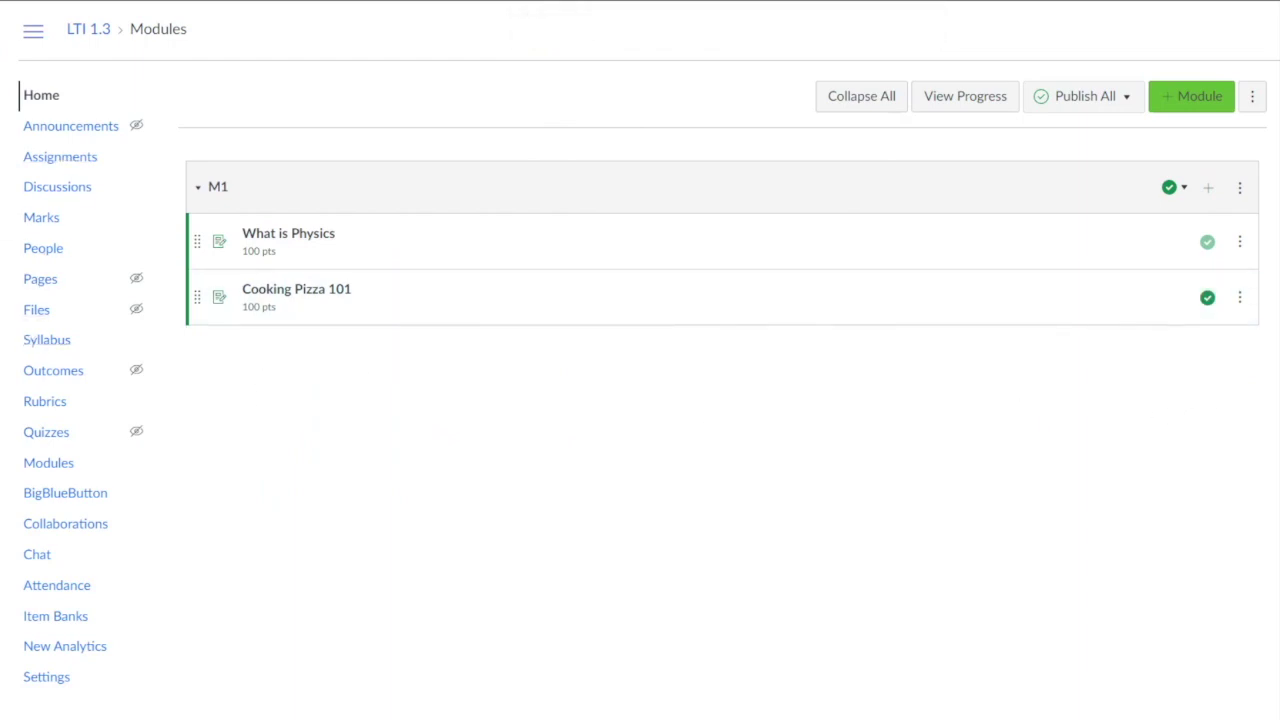
click(2, 190)
click(98, 111)
Step: Switch to the student's window, return to the dashboard and open LTI 1.3 Test Course
mouse_move(580, 718)
click(665, 685)
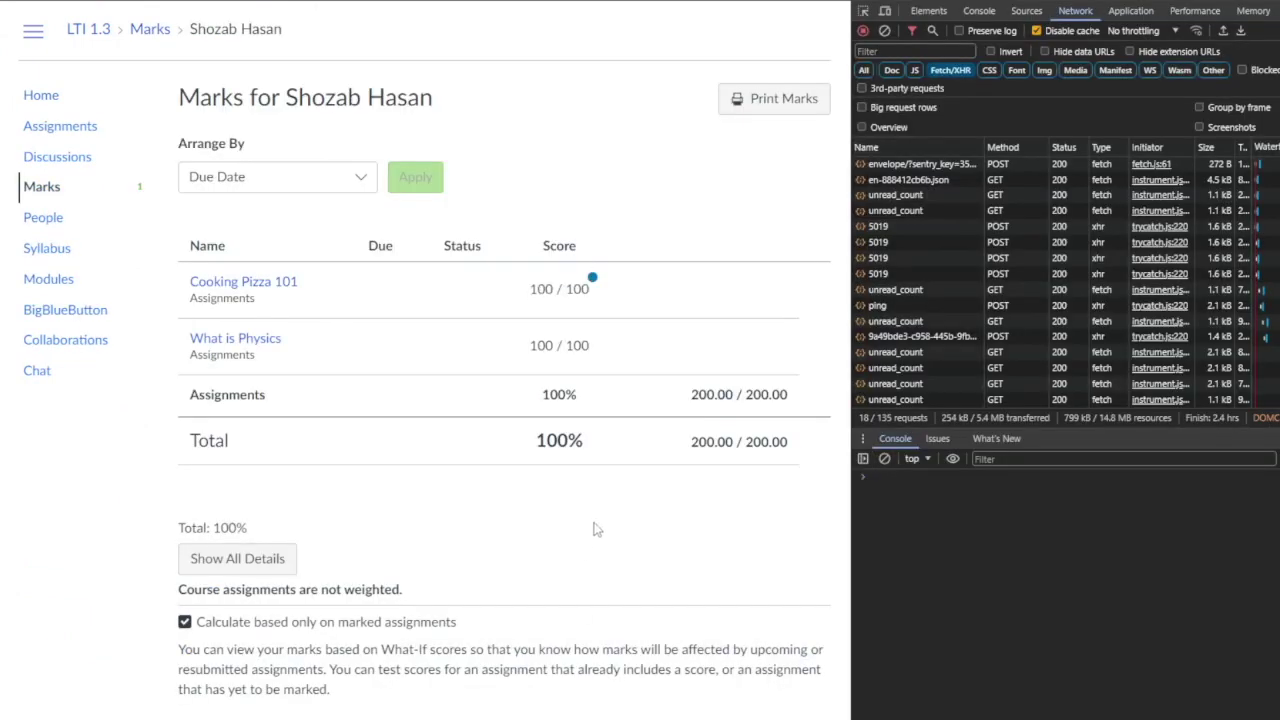
click(2, 100)
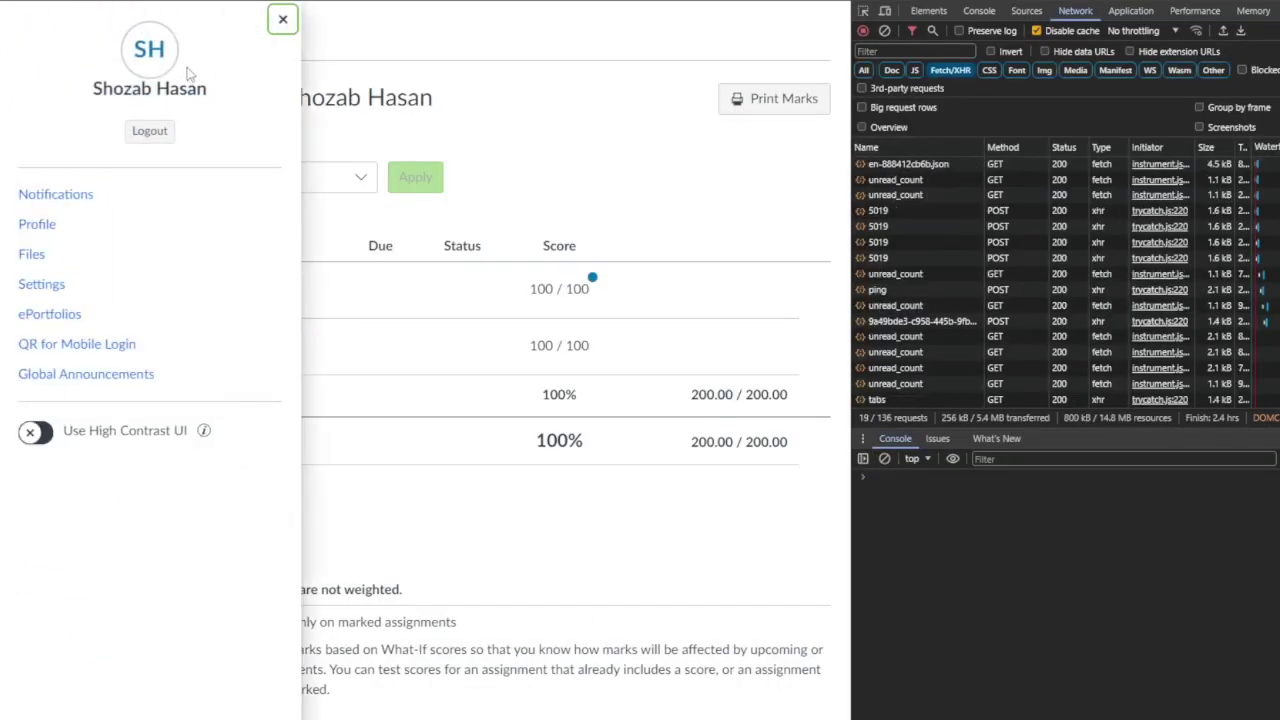
click(2, 170)
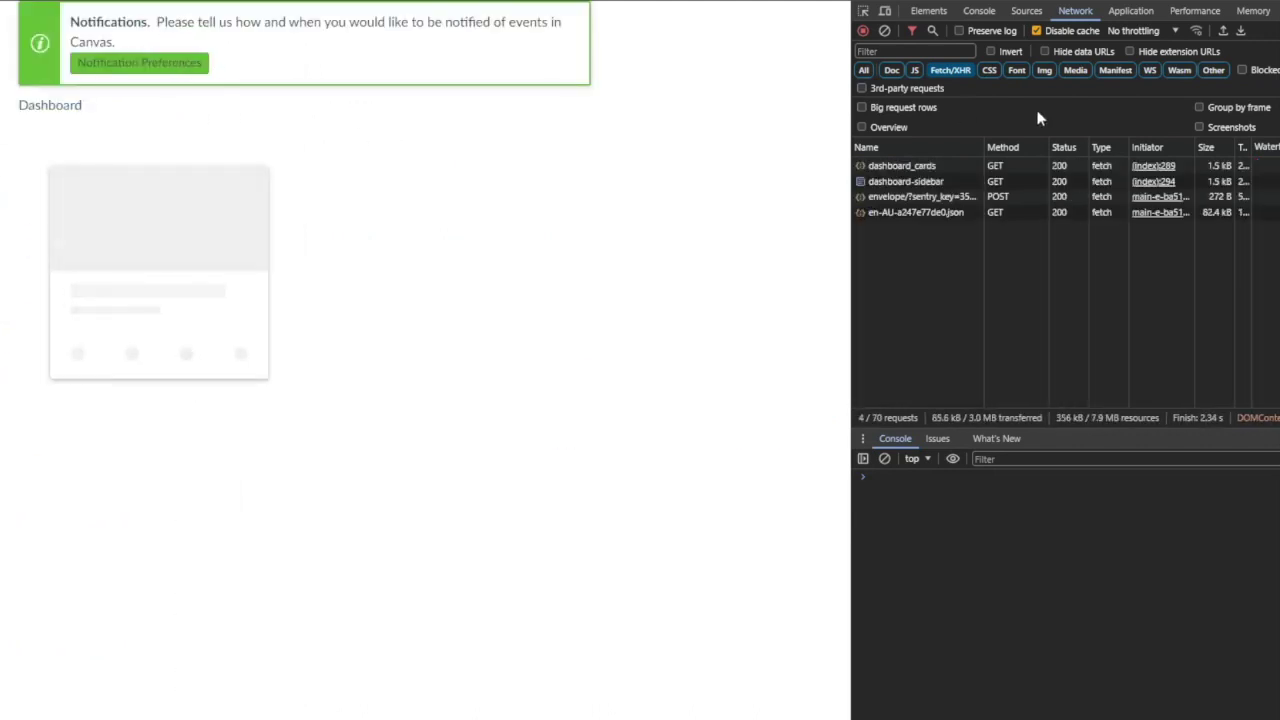
key(F12)
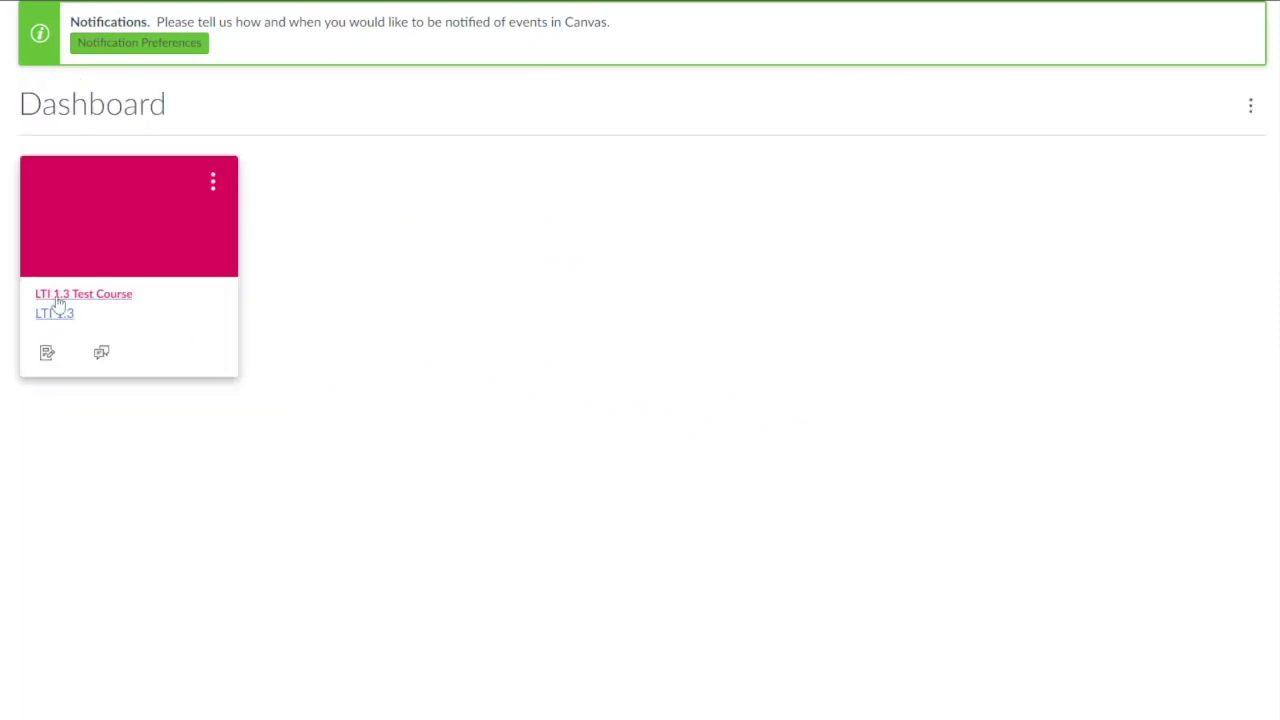
click(58, 305)
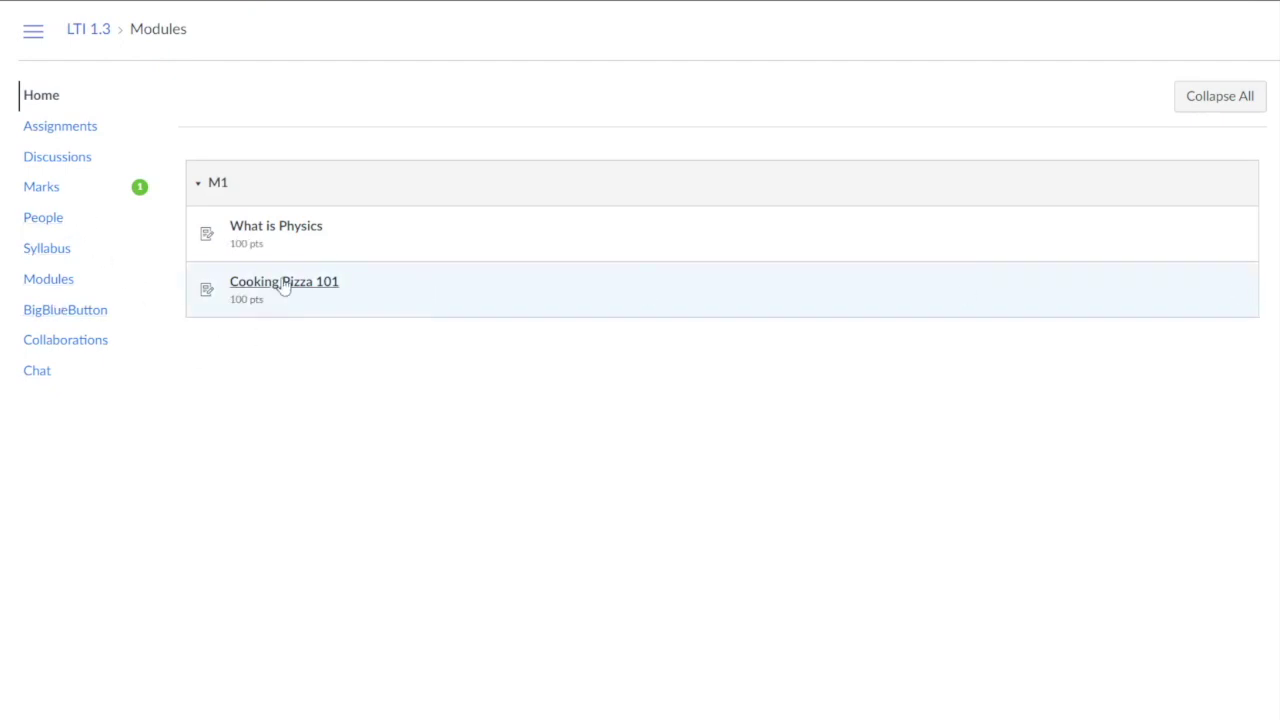
Step: Reopen LTI 1.3 Test Course from All Courses and open the Cooking Pizza 101 assignment
click(3, 150)
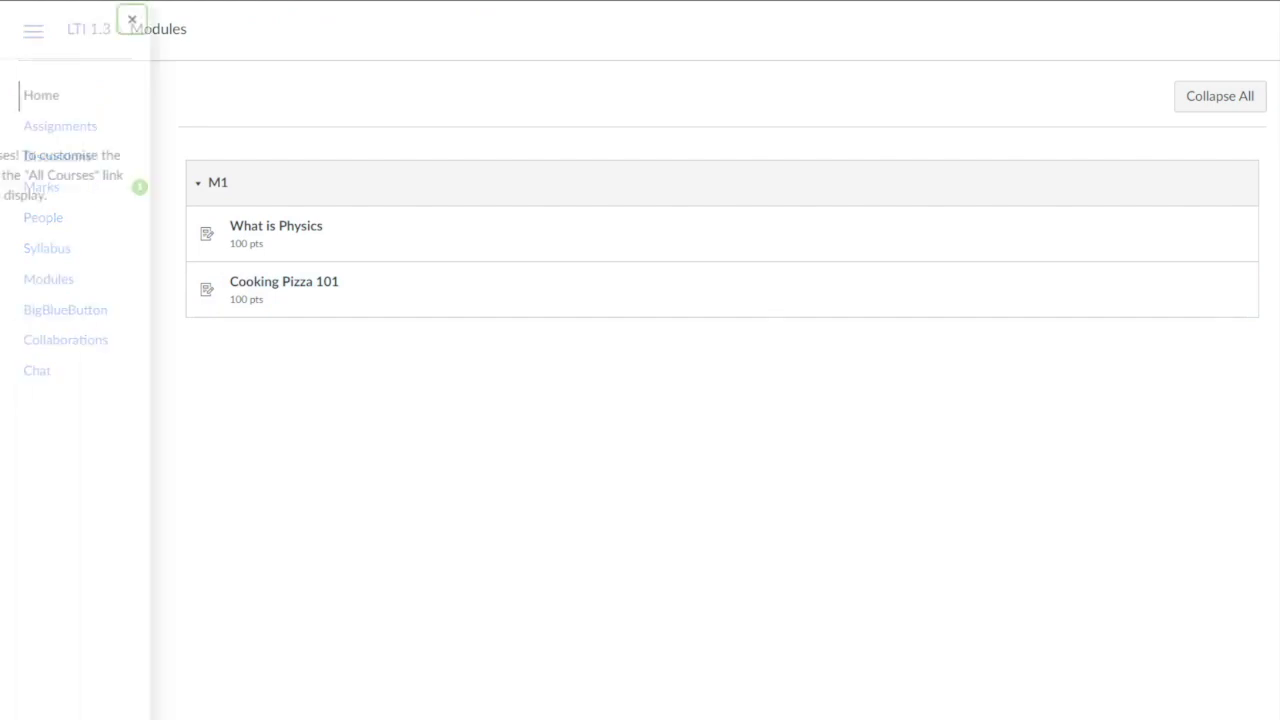
click(44, 142)
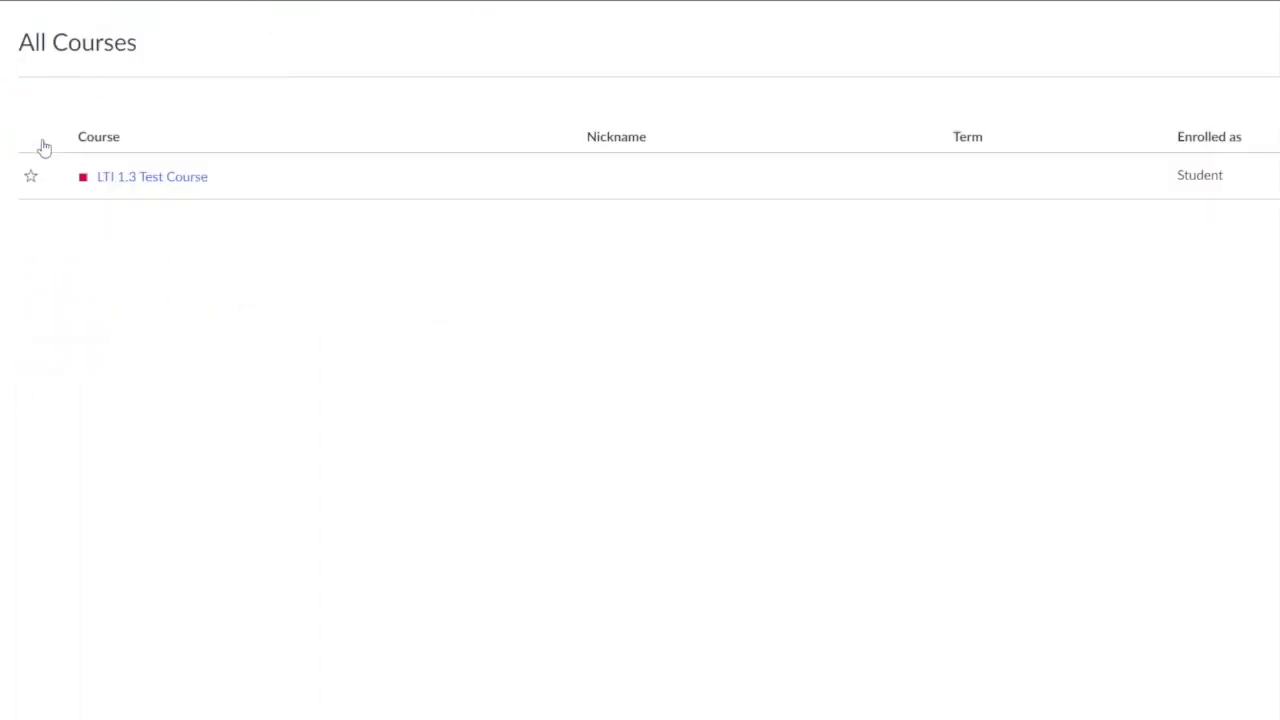
click(150, 178)
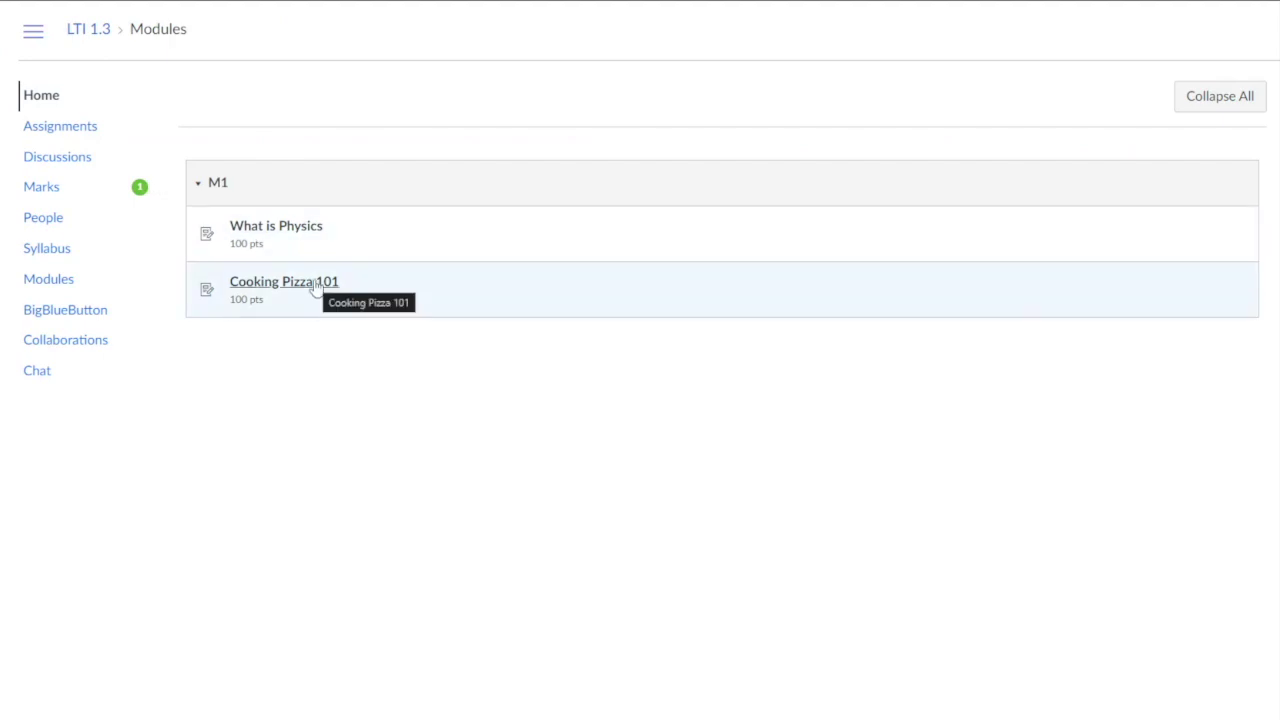
double_click(241, 298)
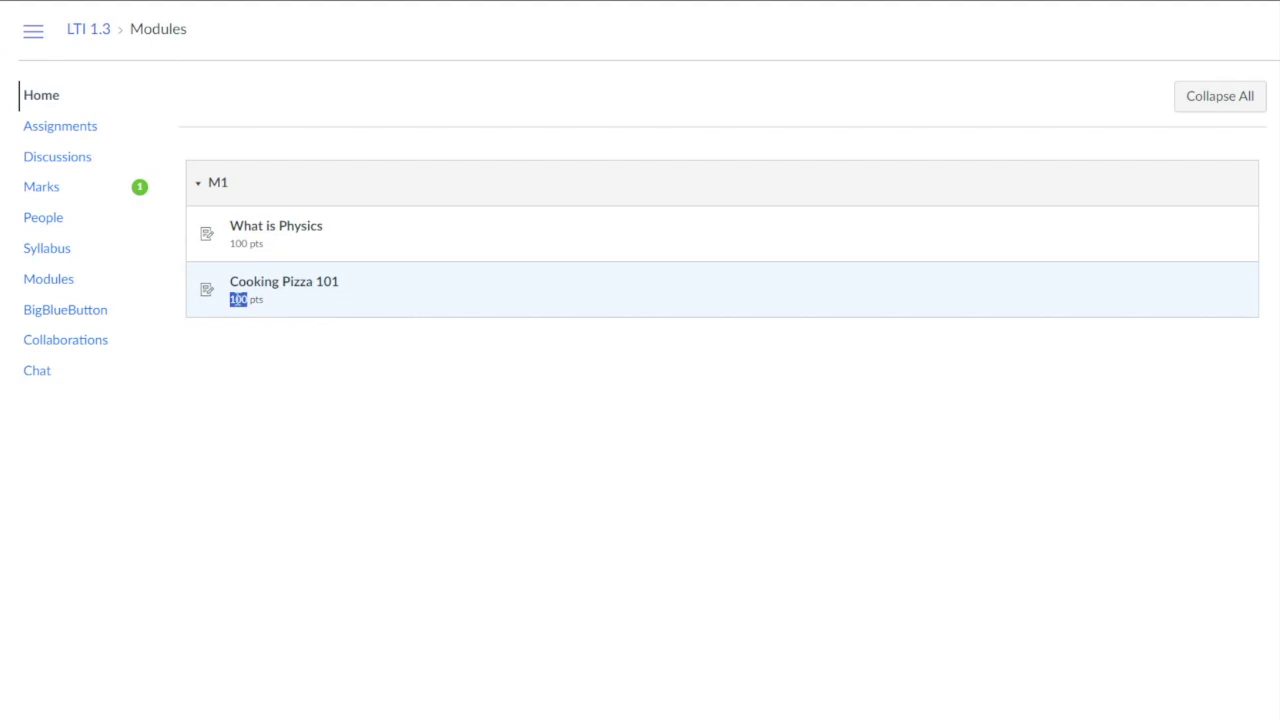
click(268, 284)
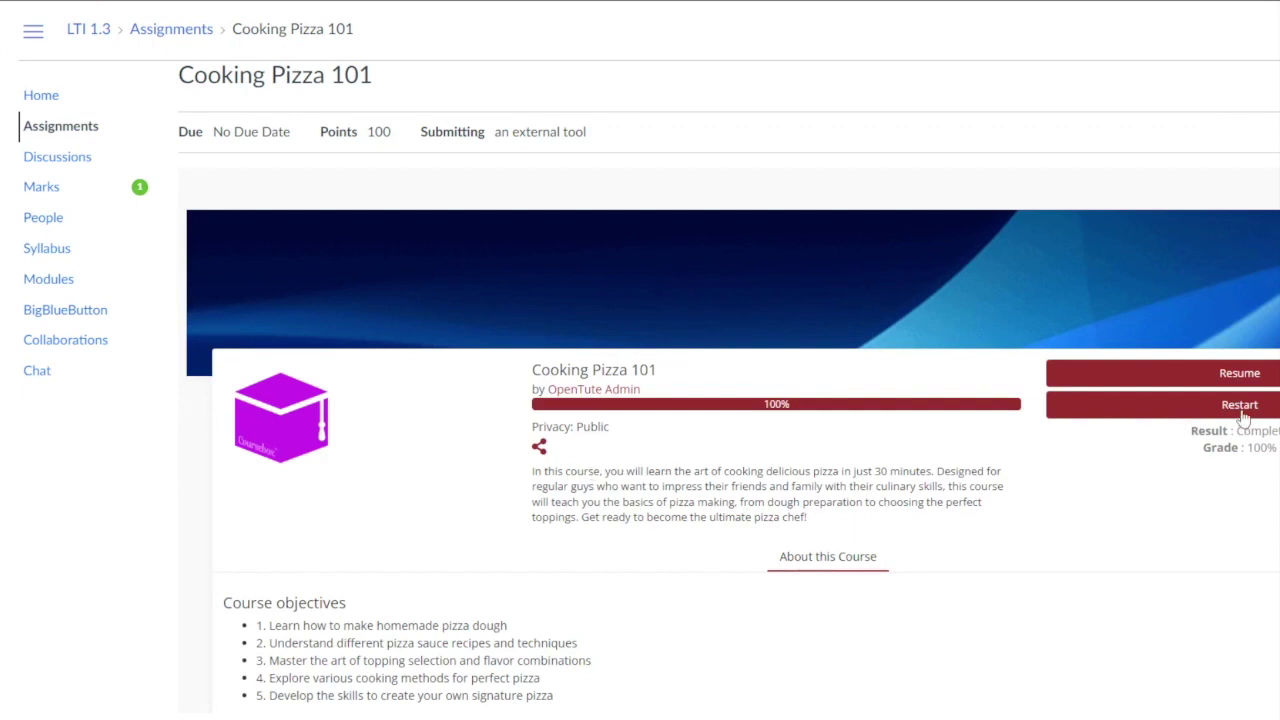
Step: Restart Cooking Pizza 101 and move through lessons 1.1–1.3 to the 1.4 quiz
click(1236, 406)
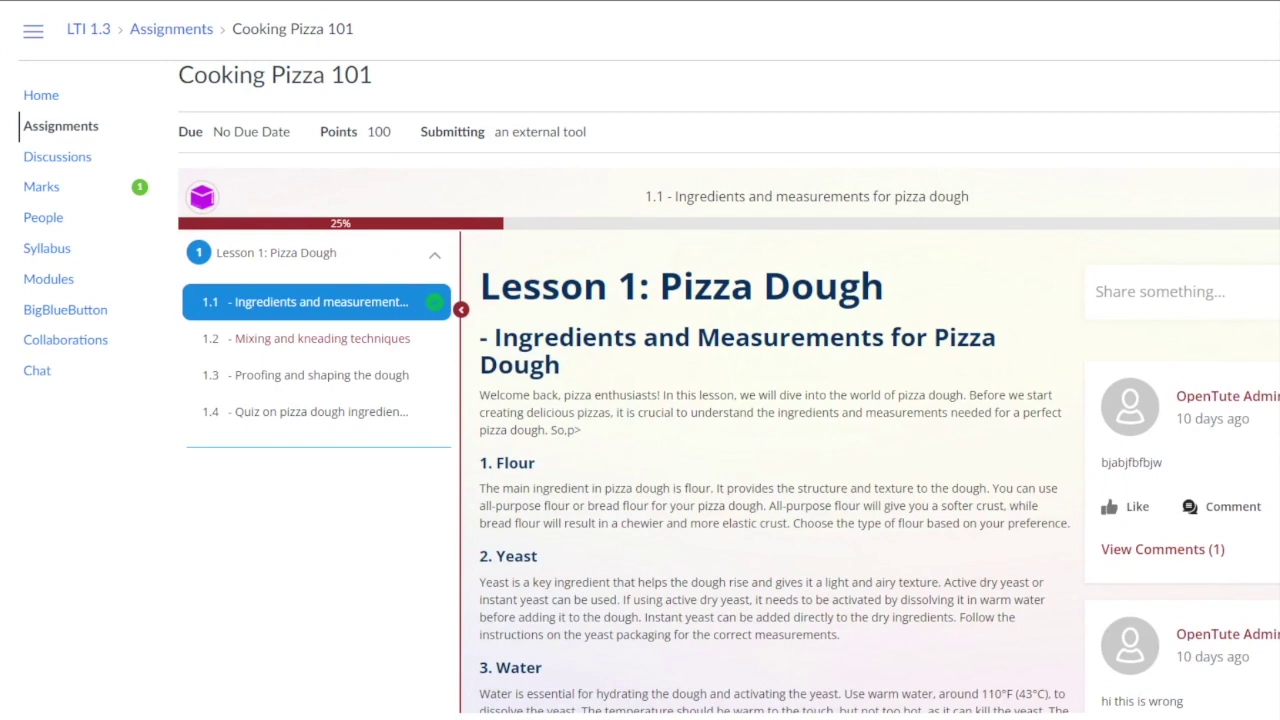
click(318, 338)
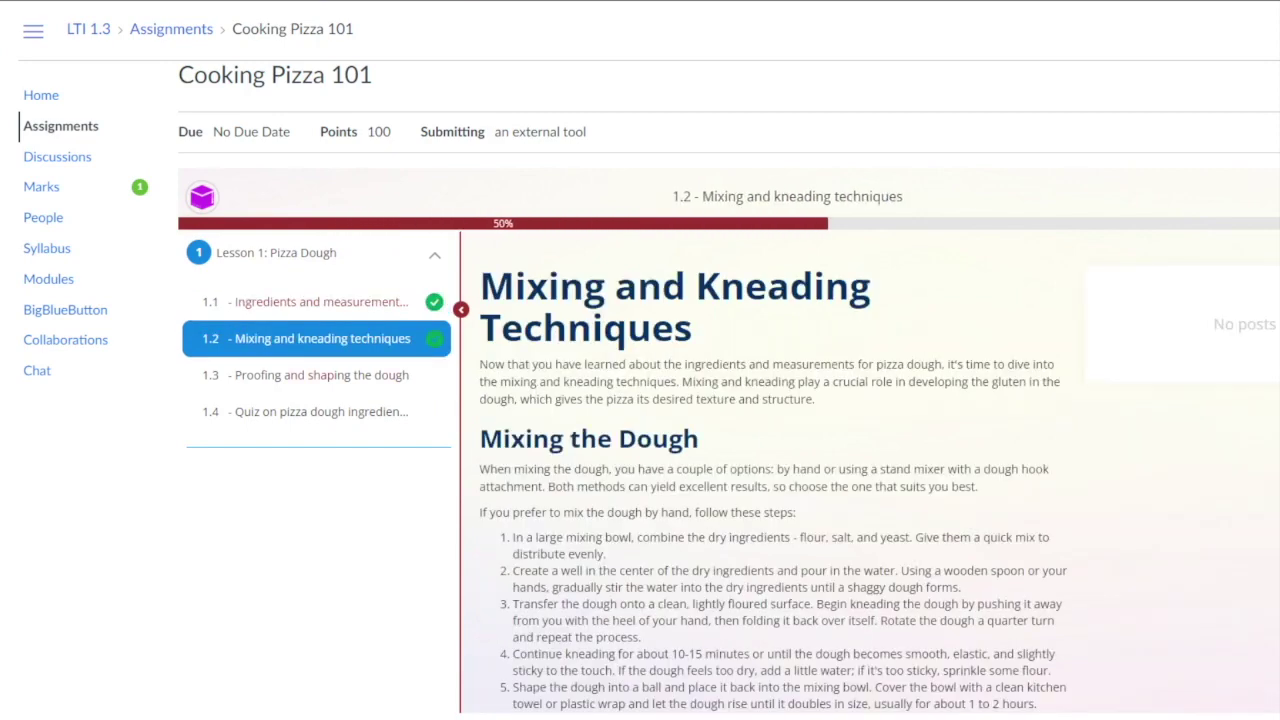
click(318, 375)
click(318, 411)
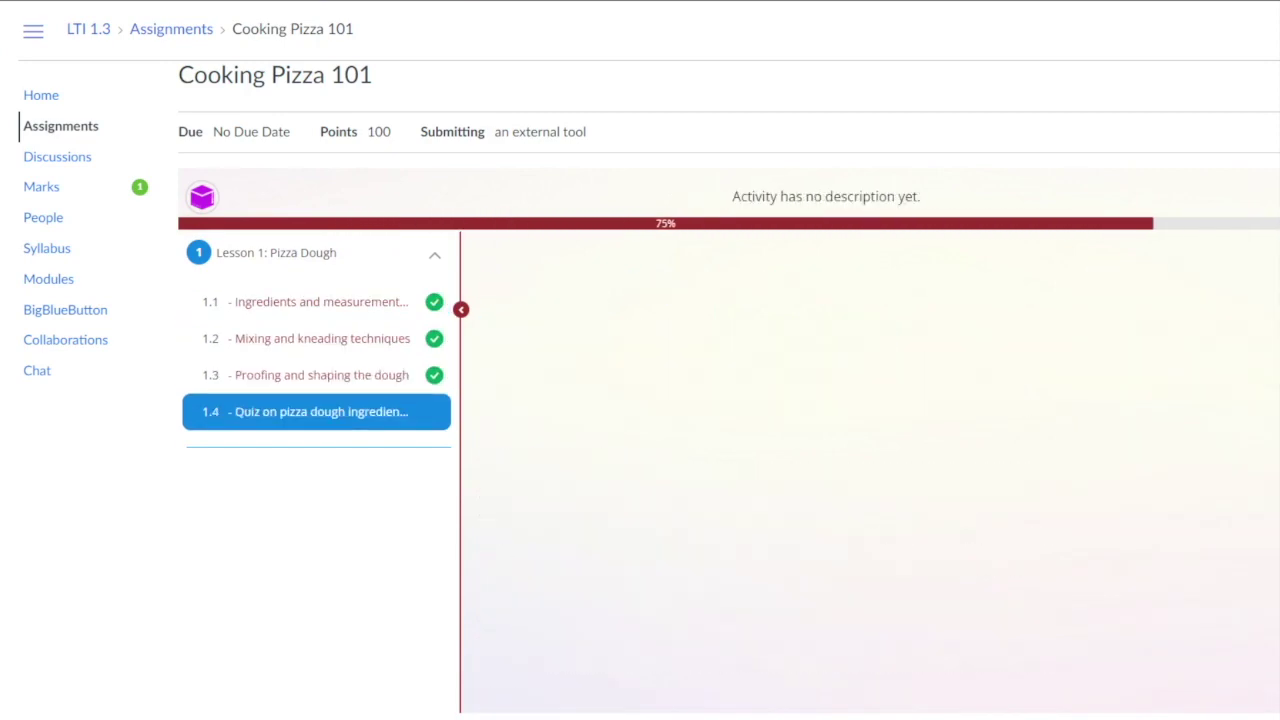
Step: Answer the three pizza dough quiz questions: flour/water/yeast/salt, Proofing, developing gluten
click(812, 356)
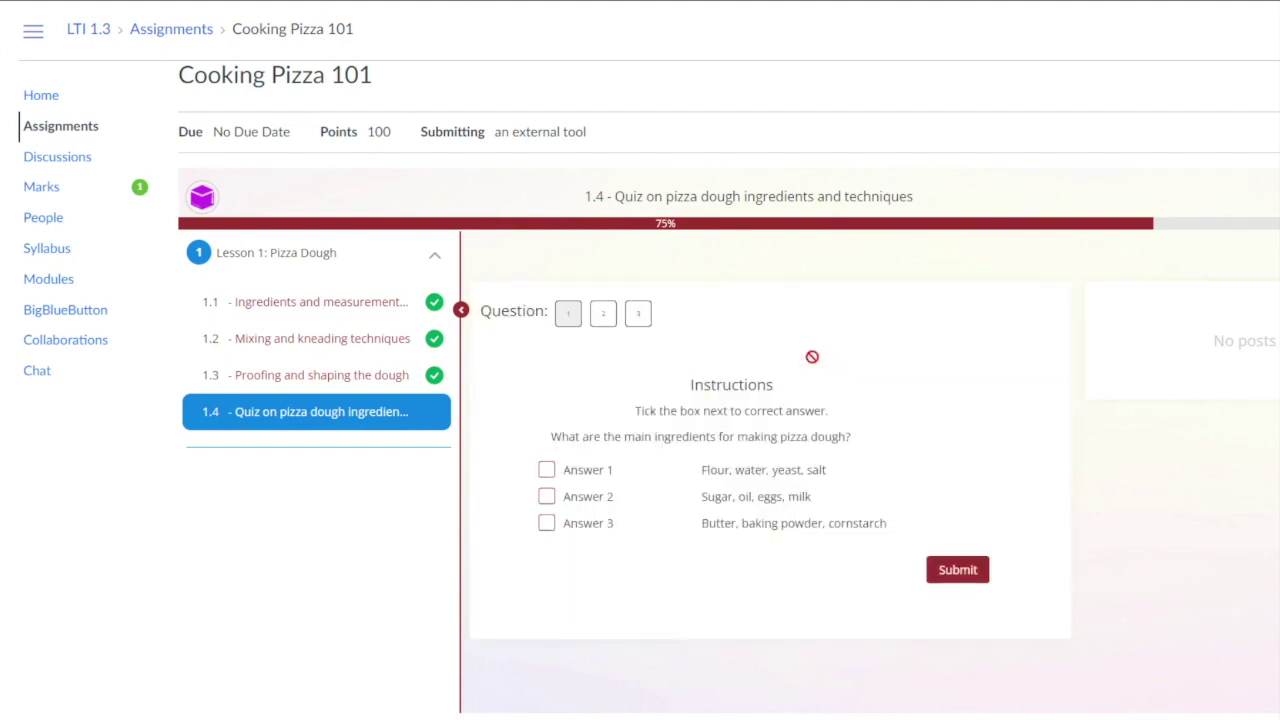
click(546, 469)
click(957, 572)
click(954, 533)
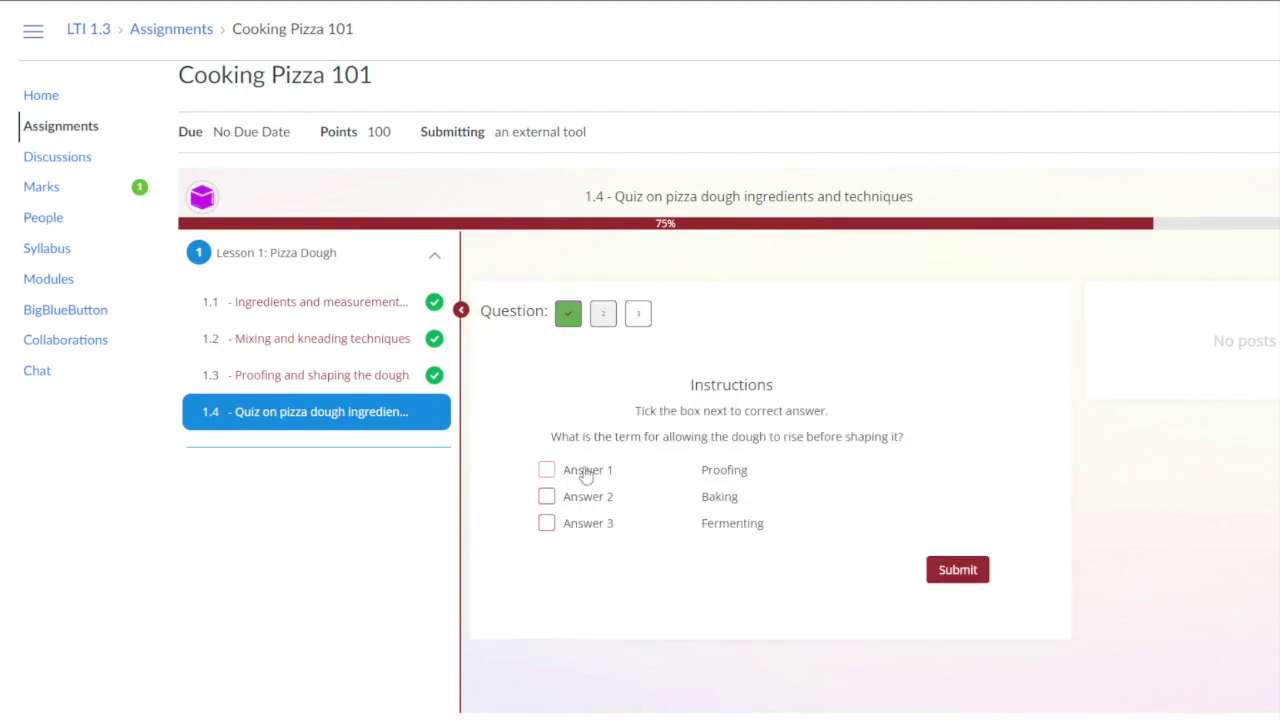
click(546, 469)
click(930, 568)
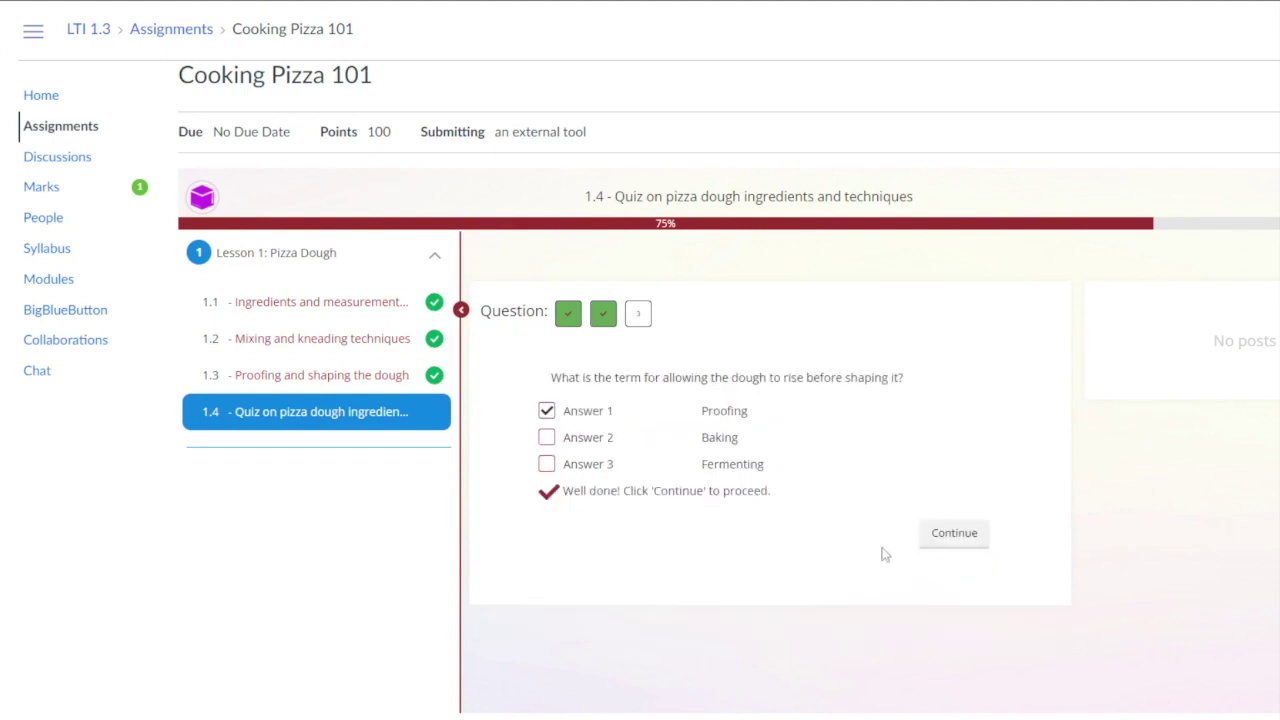
click(954, 533)
click(546, 469)
click(950, 569)
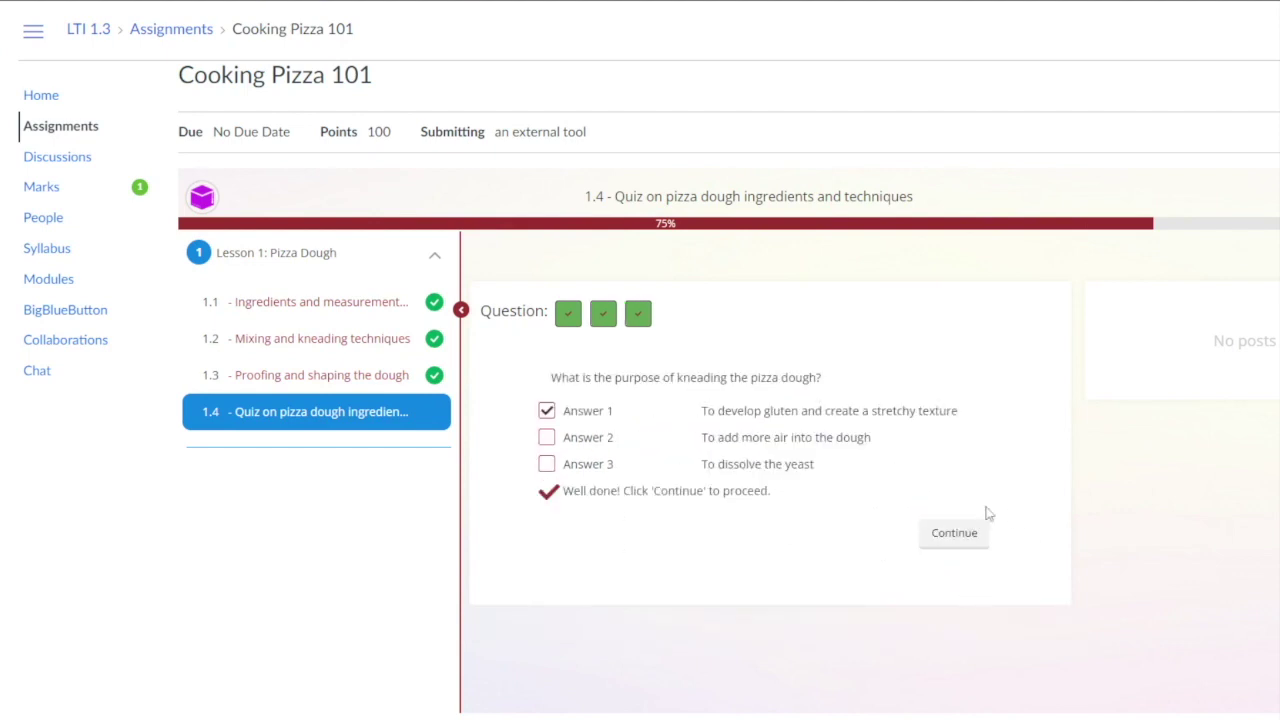
click(960, 540)
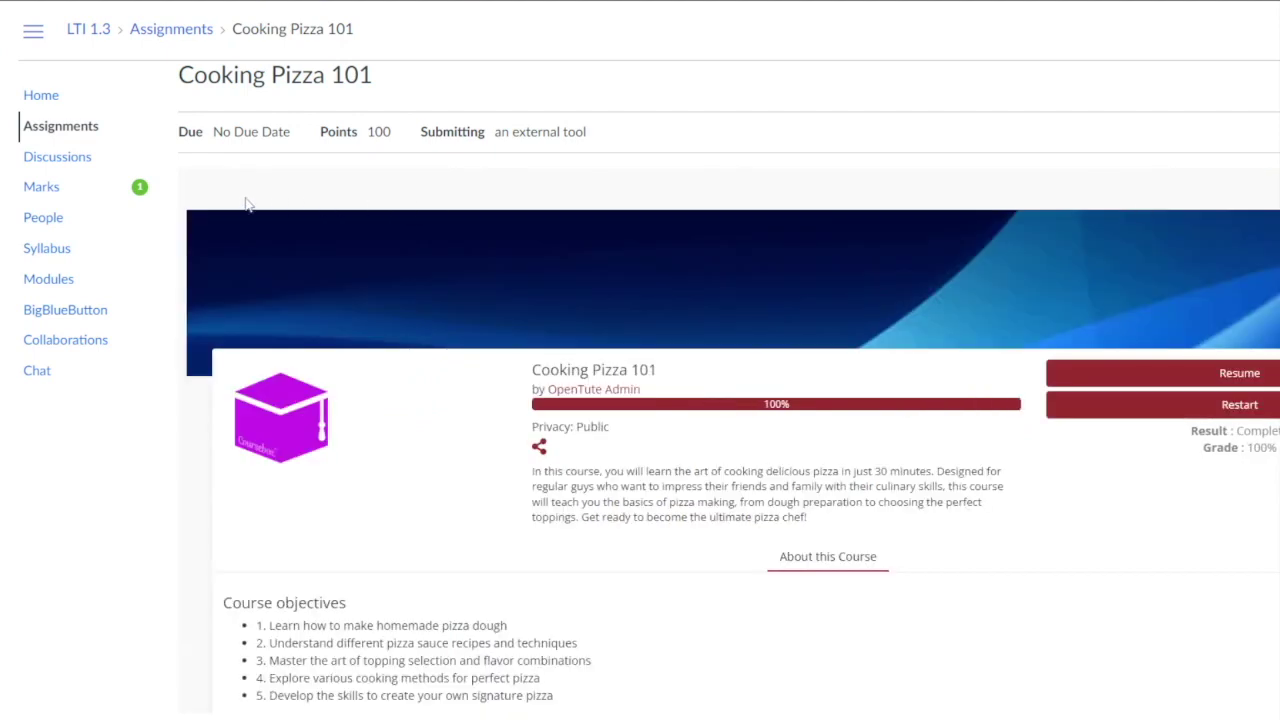
Step: Browse the course's discussions, assignments and home page, then open the student's marks
click(90, 162)
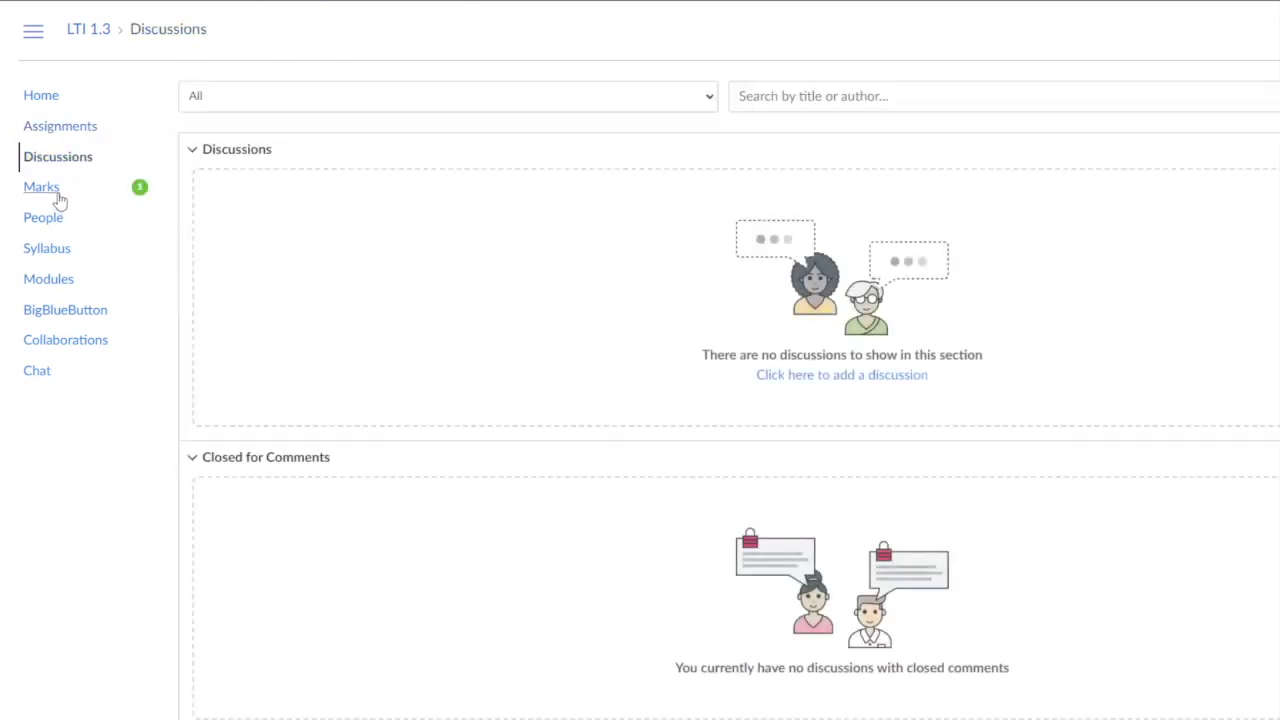
click(56, 198)
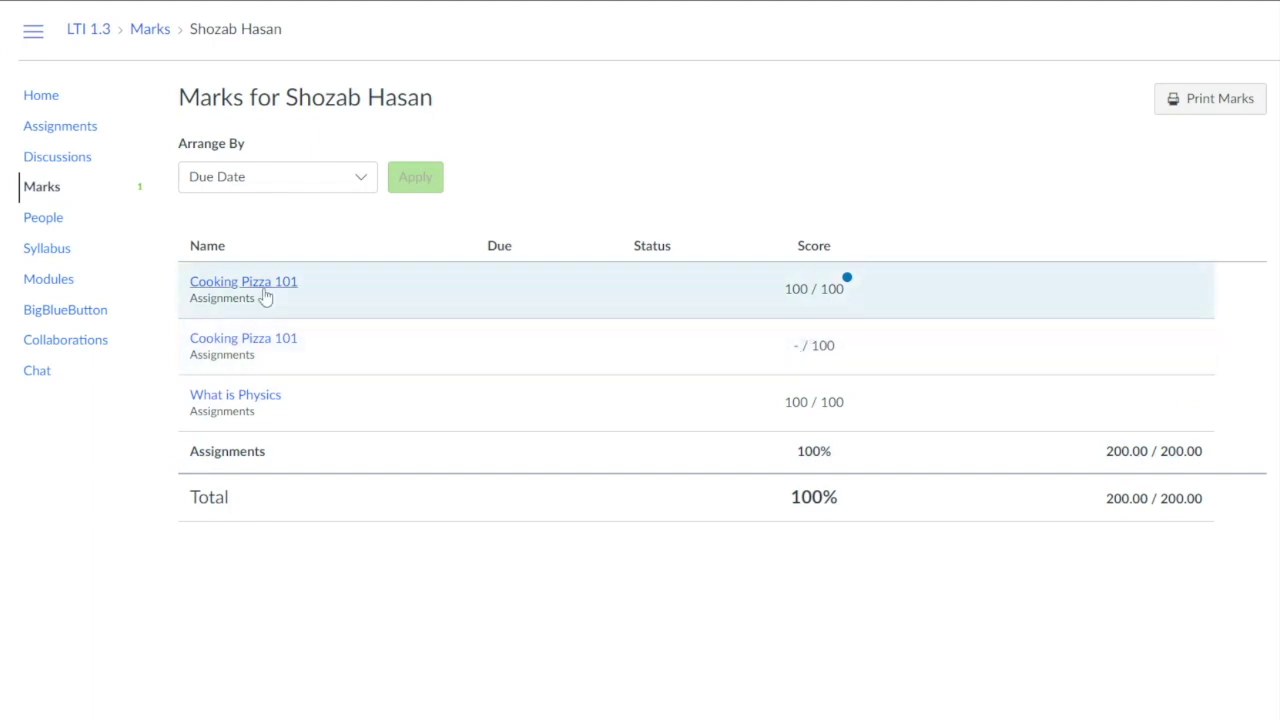
click(60, 128)
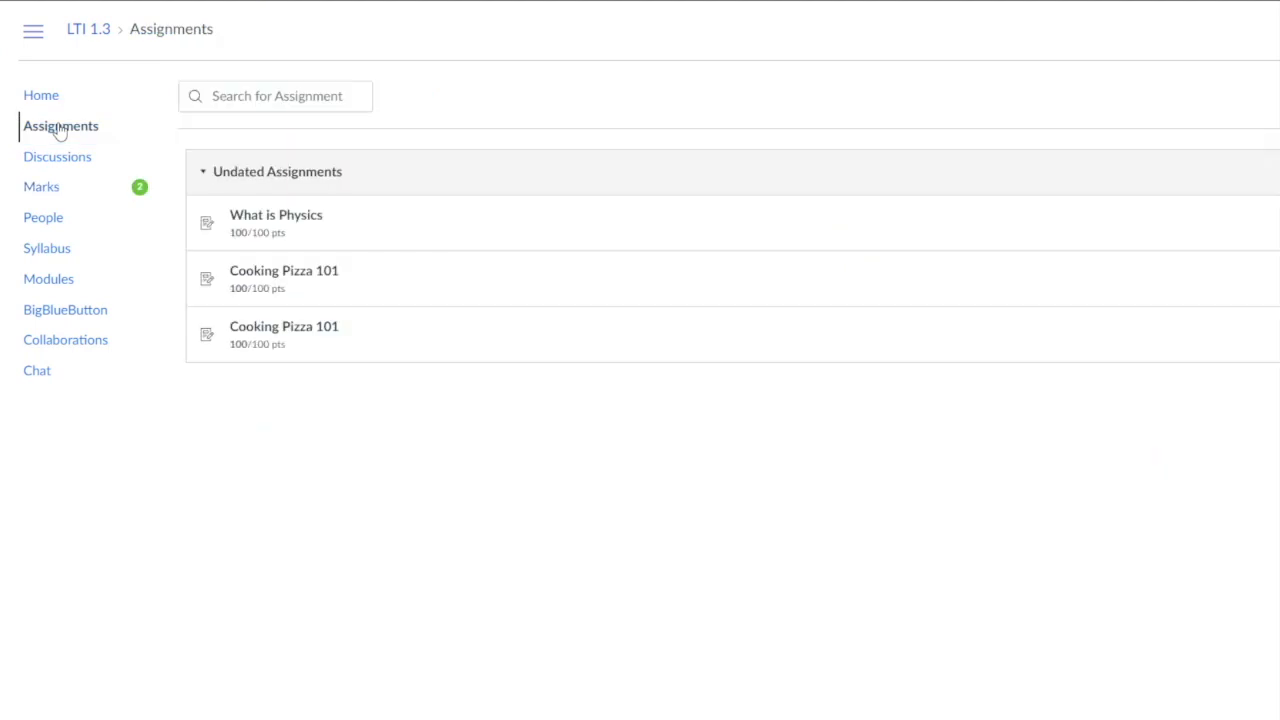
click(52, 104)
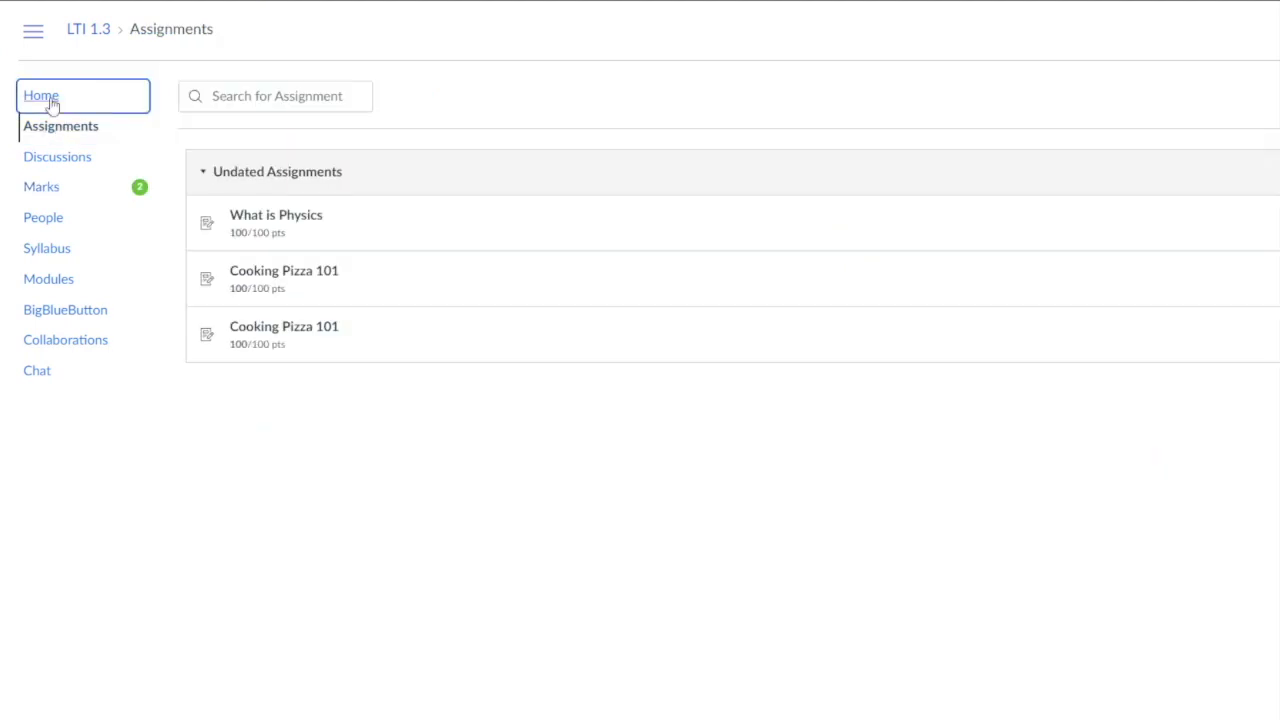
click(299, 294)
click(36, 194)
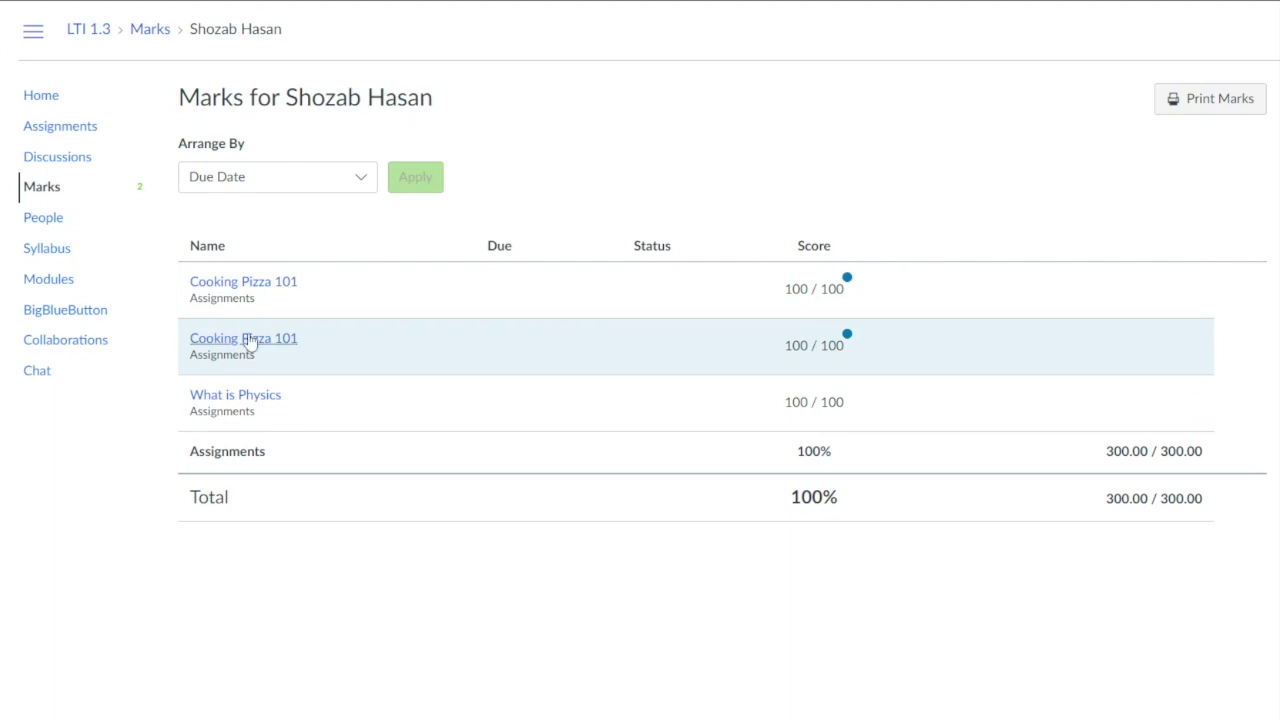
Step: Inspect both Cooking Pizza 101 submission details, then open the course Modules page
click(250, 340)
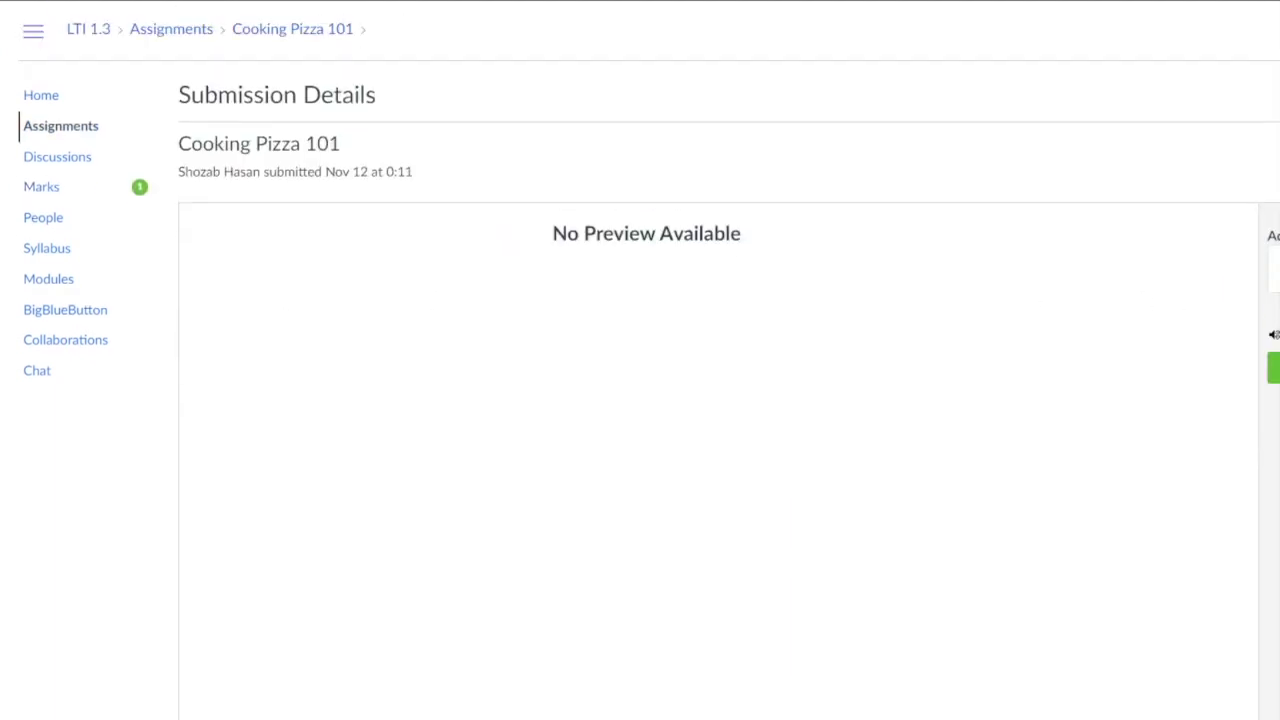
double_click(362, 172)
click(390, 172)
key(alt+Left)
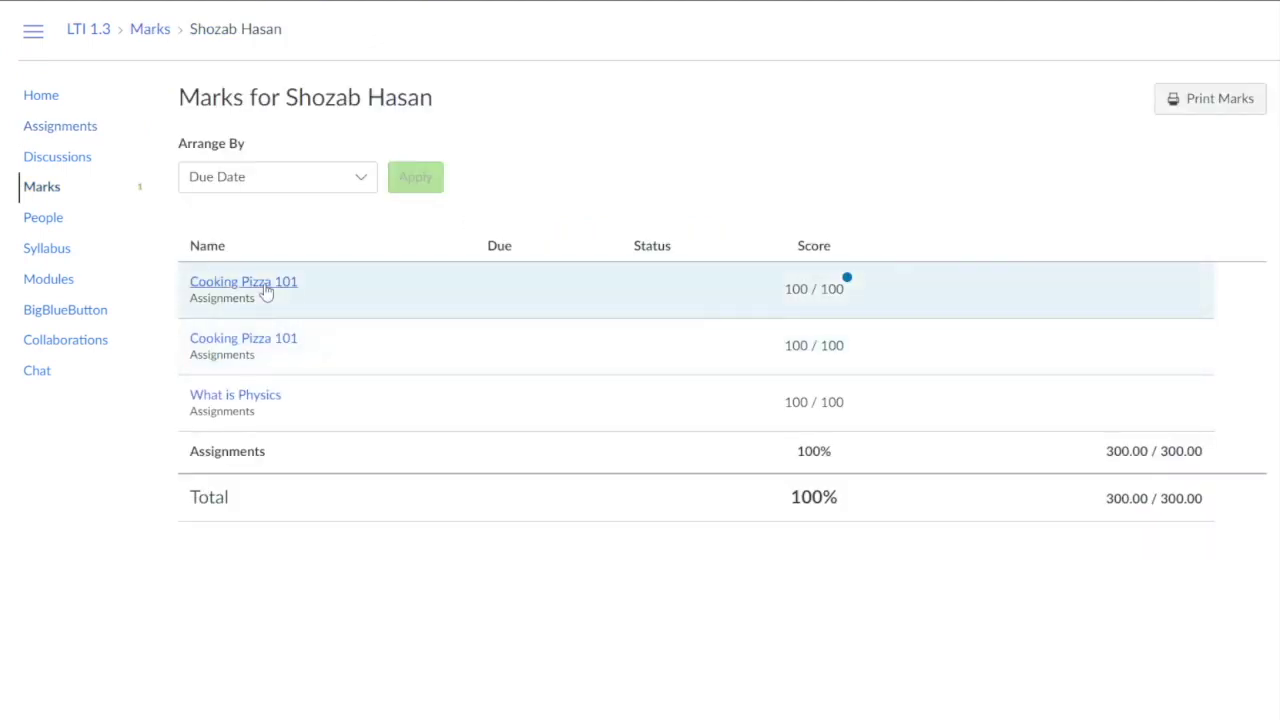
click(269, 290)
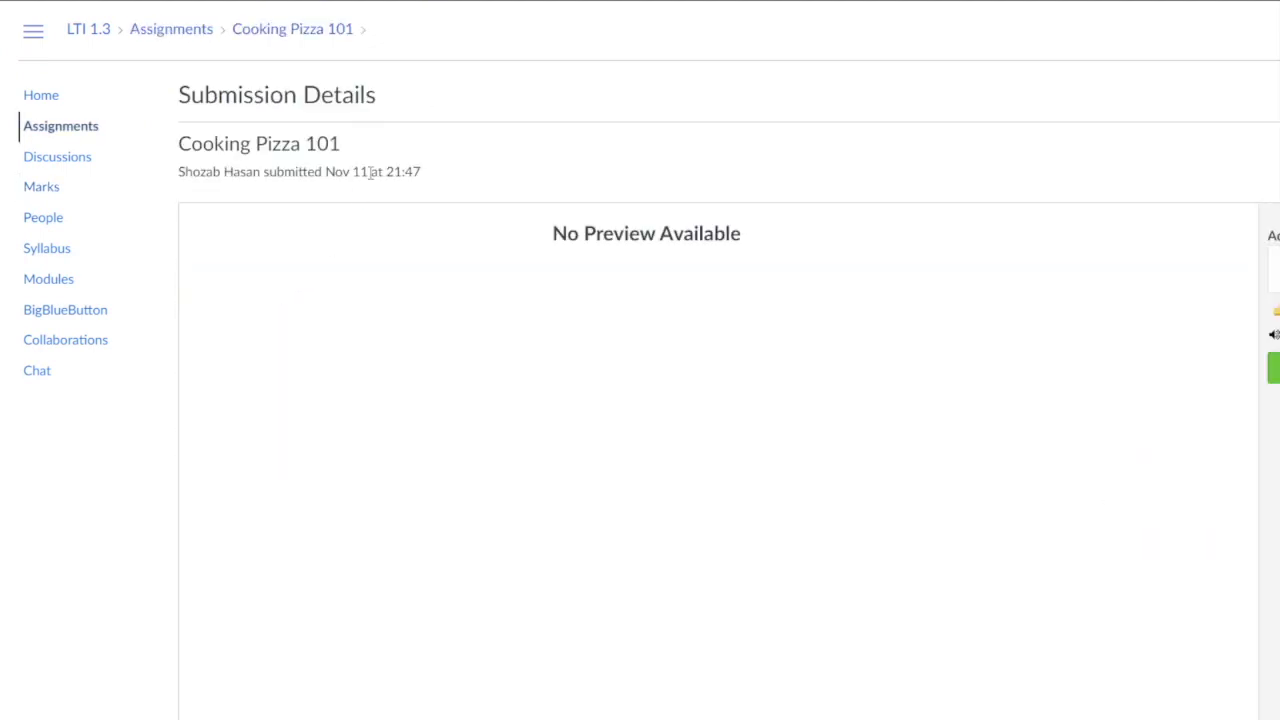
drag(387, 173, 408, 173)
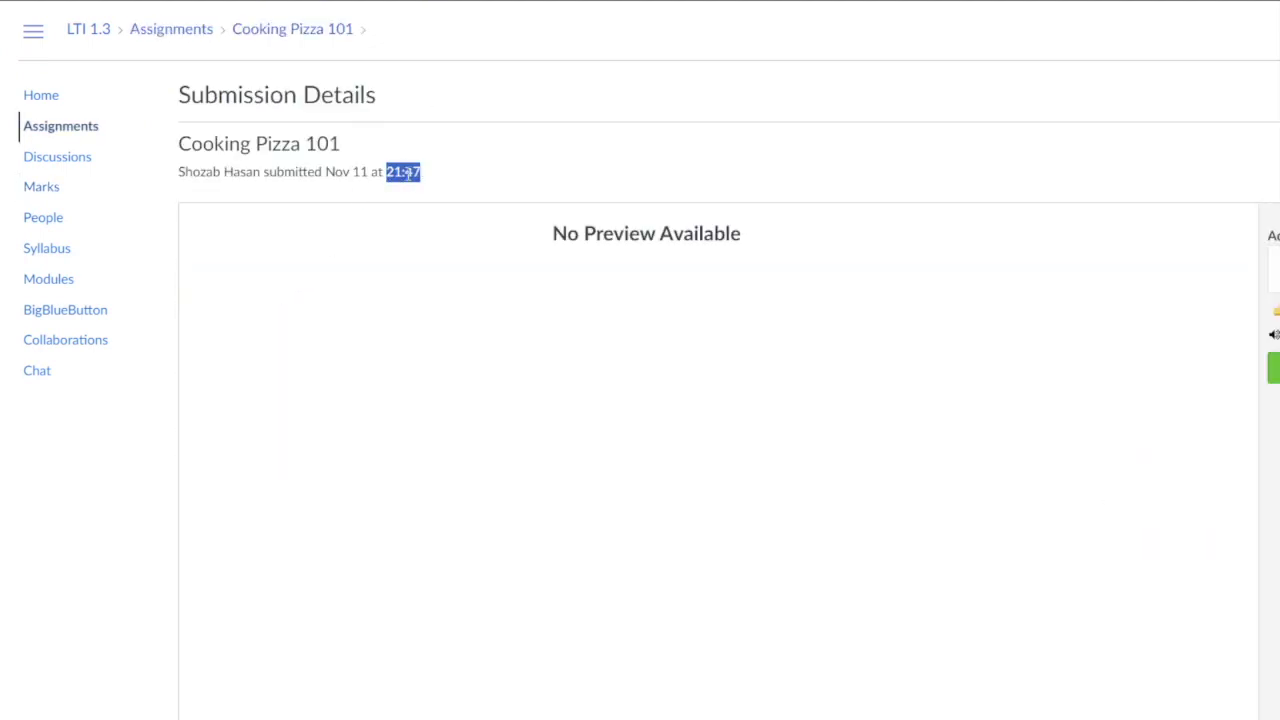
click(490, 163)
key(alt+Left)
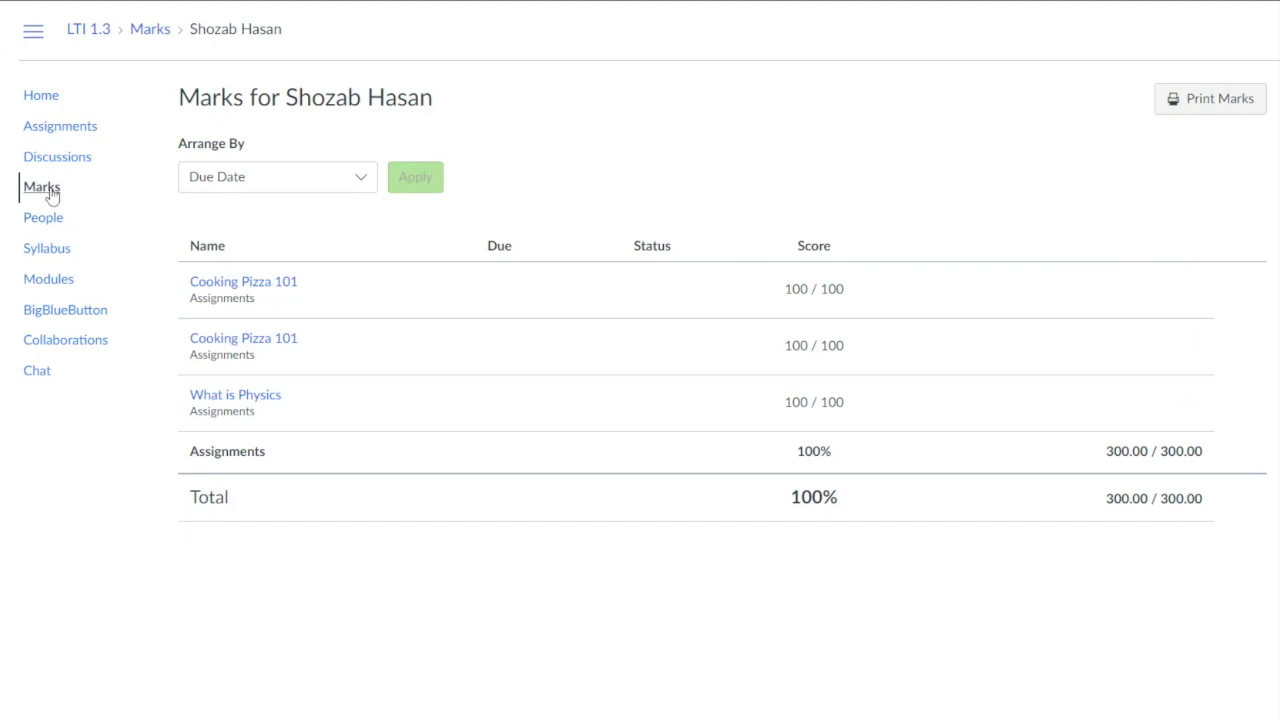
click(49, 285)
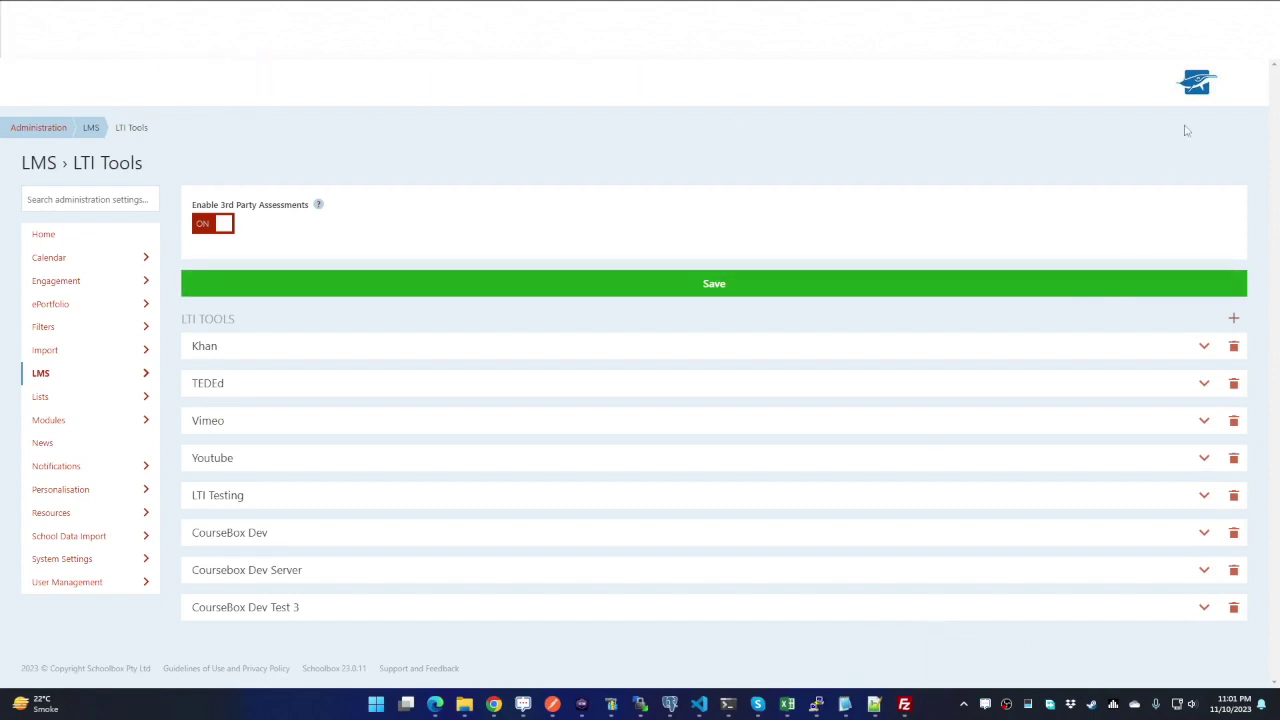
Step: Go to Schoolbox Administration > LMS > LTI Tools
click(1199, 85)
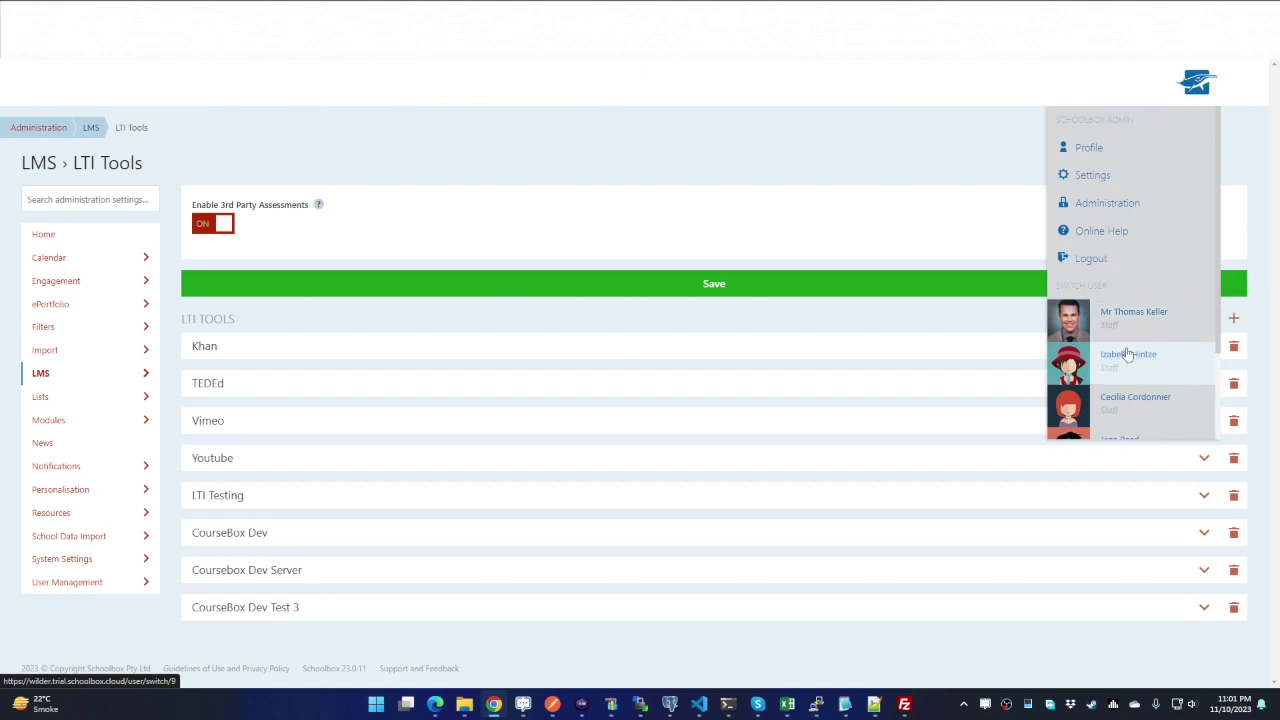
click(1126, 206)
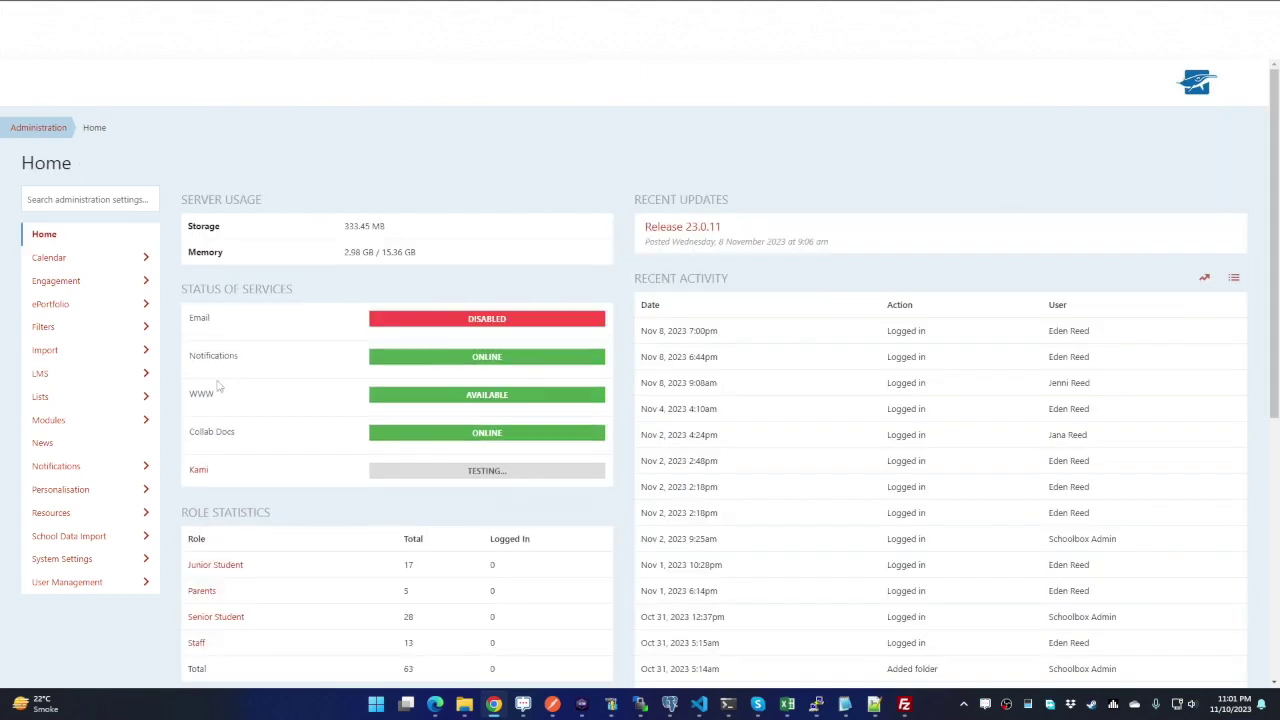
mouse_move(77, 376)
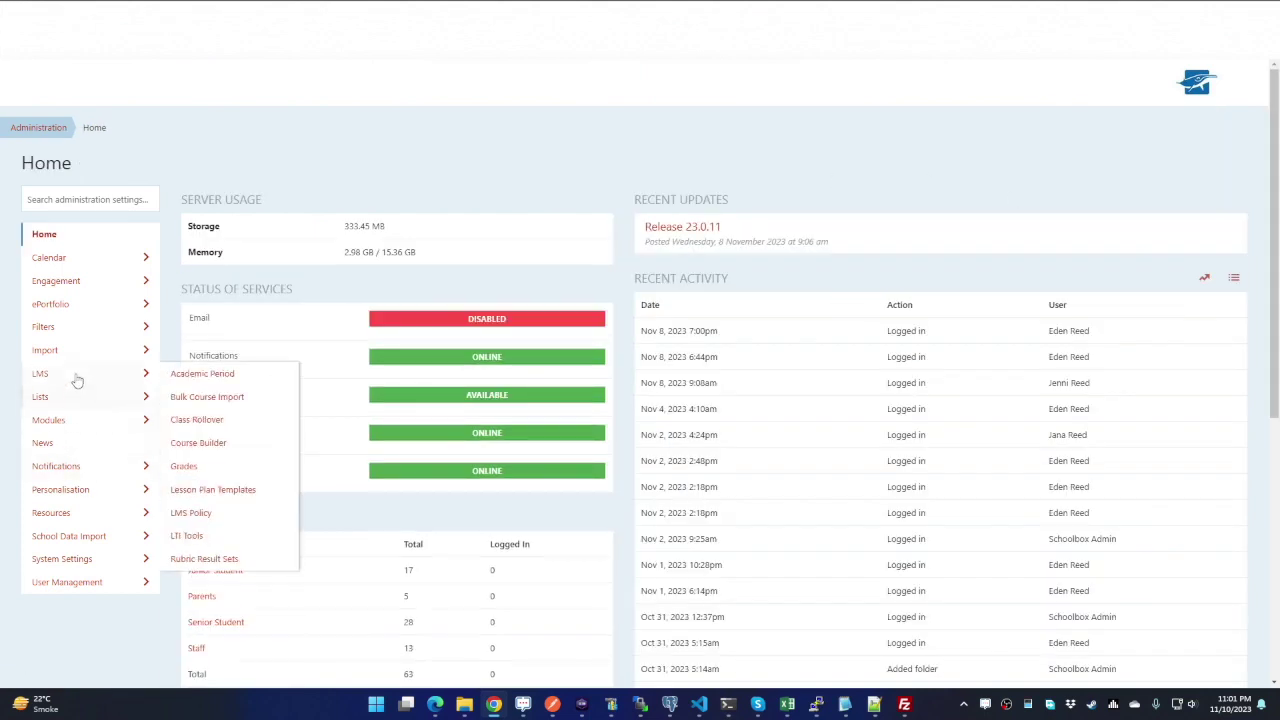
click(234, 538)
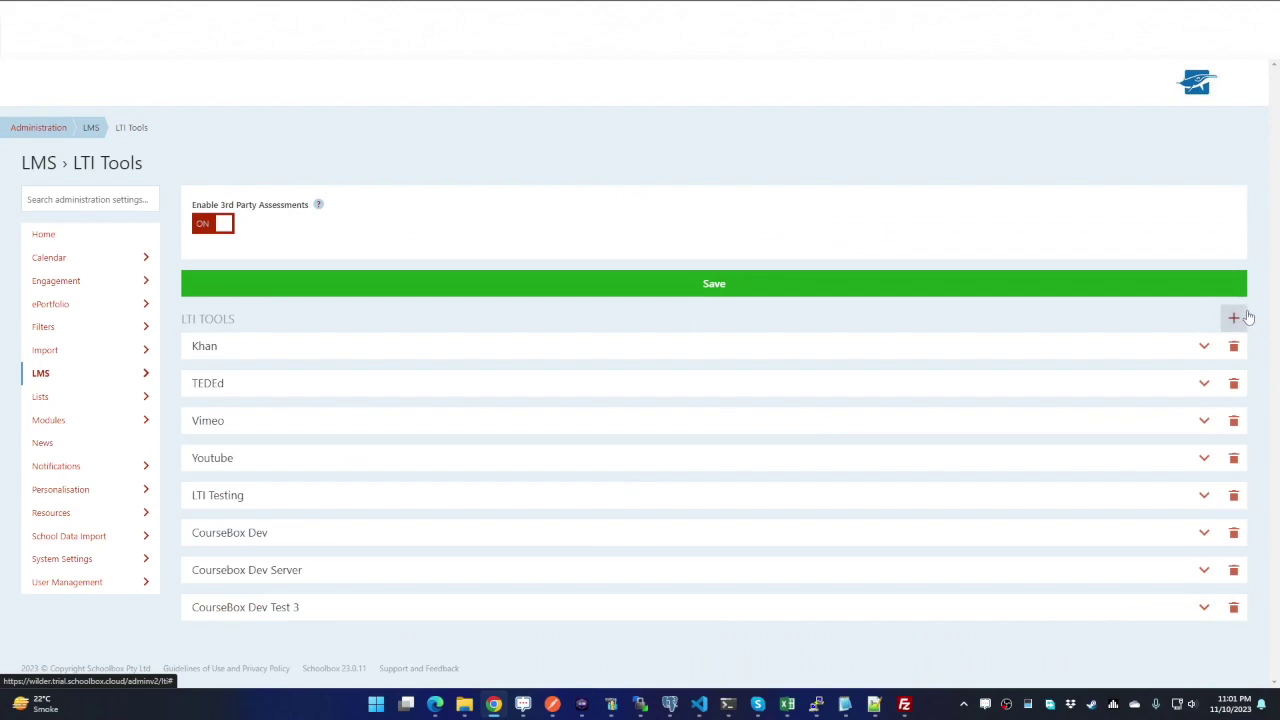
Step: Expand CourseBox Dev Test 3 and delete it, confirming with Yes
click(1140, 598)
scroll(900, 520, down, 6)
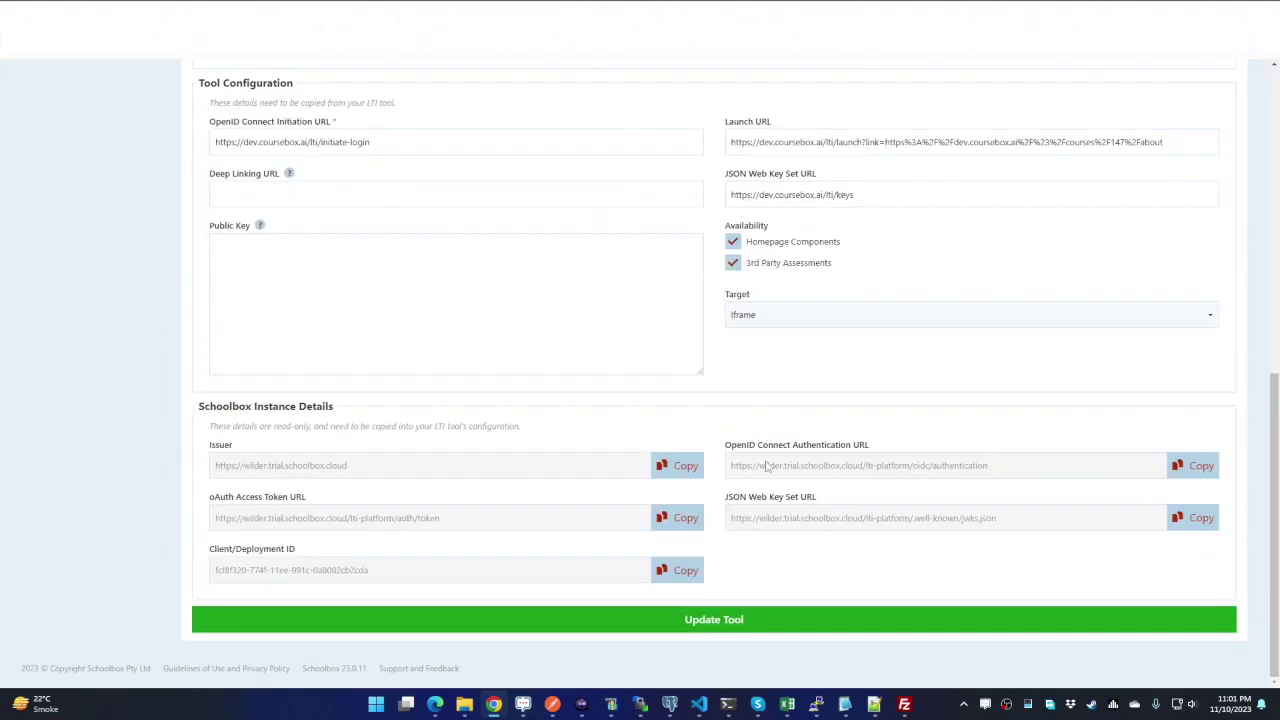
scroll(645, 475, up, 4)
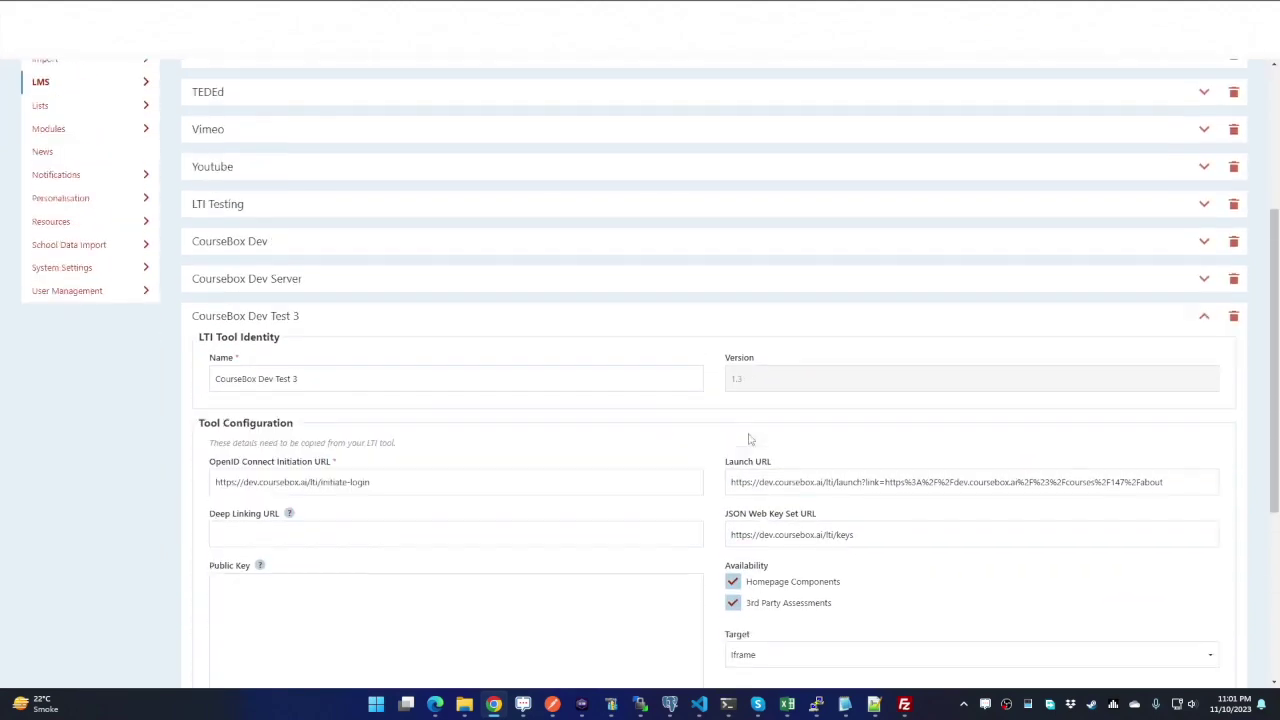
scroll(749, 437, up, 3)
scroll(1000, 400, down, 1)
scroll(843, 512, down, 2)
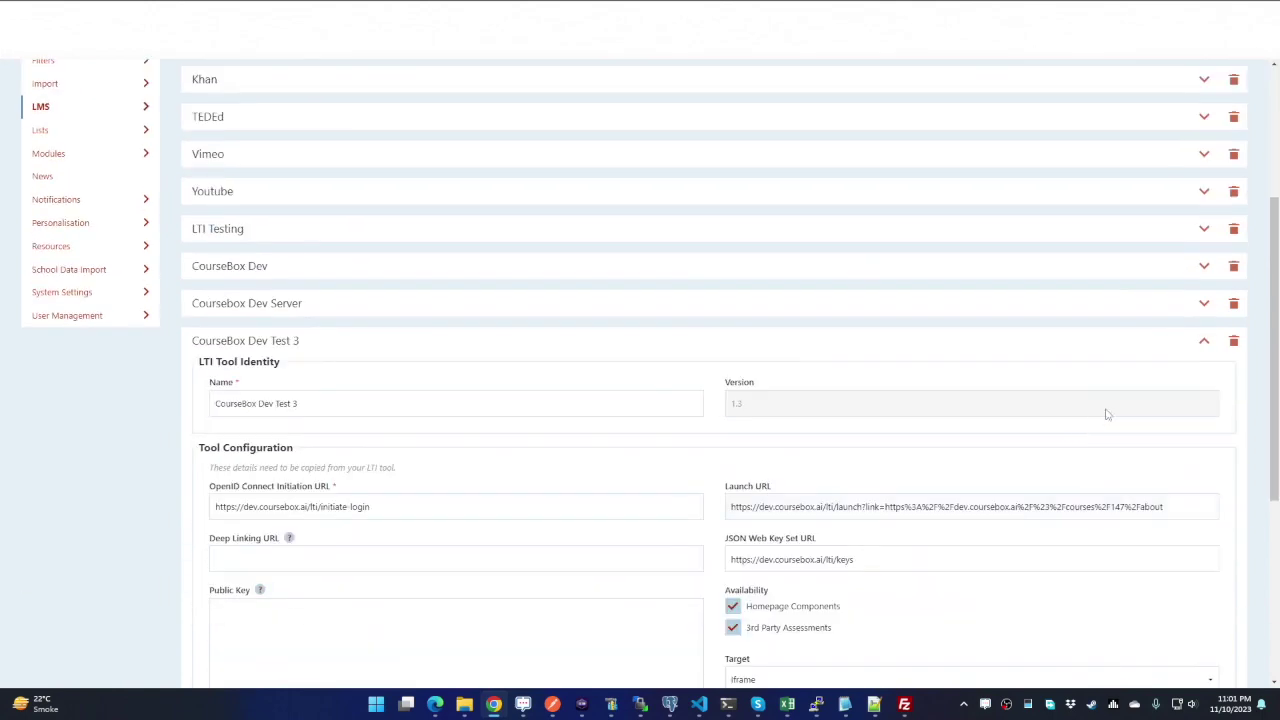
click(1233, 341)
click(562, 200)
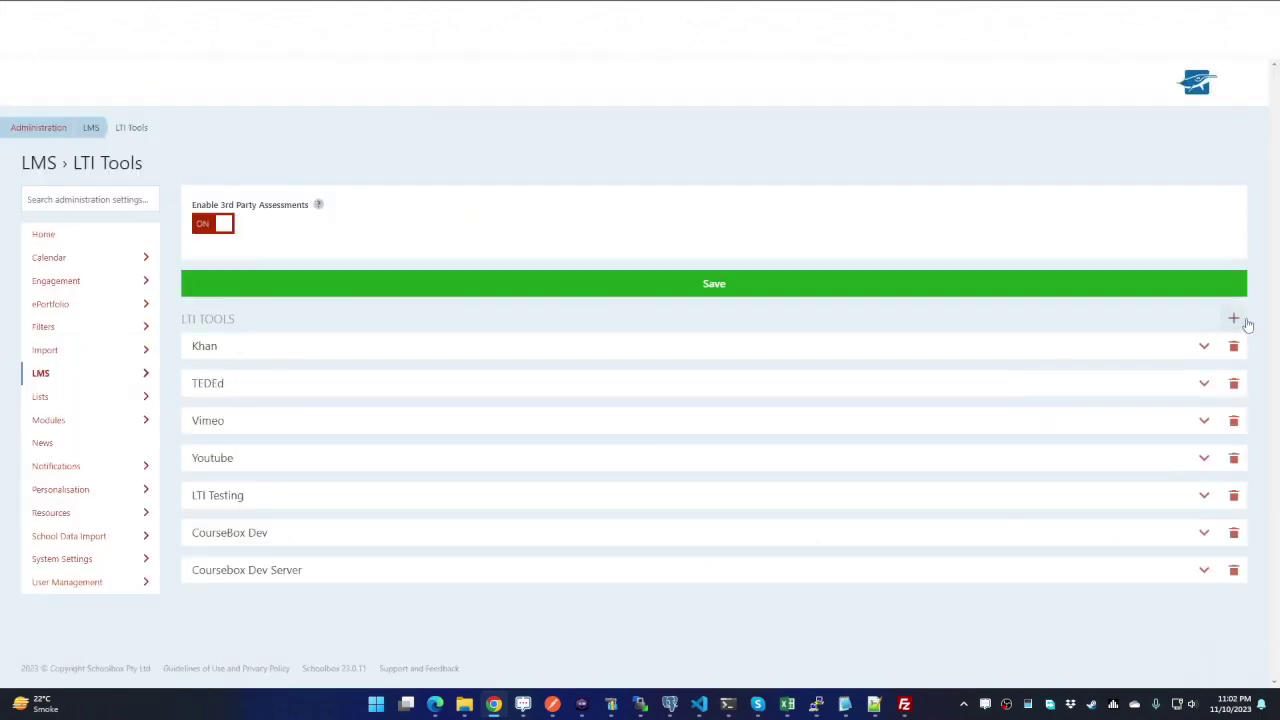
Step: Create a new LTI tool named CourseBox Dev Test 4 with LTI version 1.3
click(1233, 318)
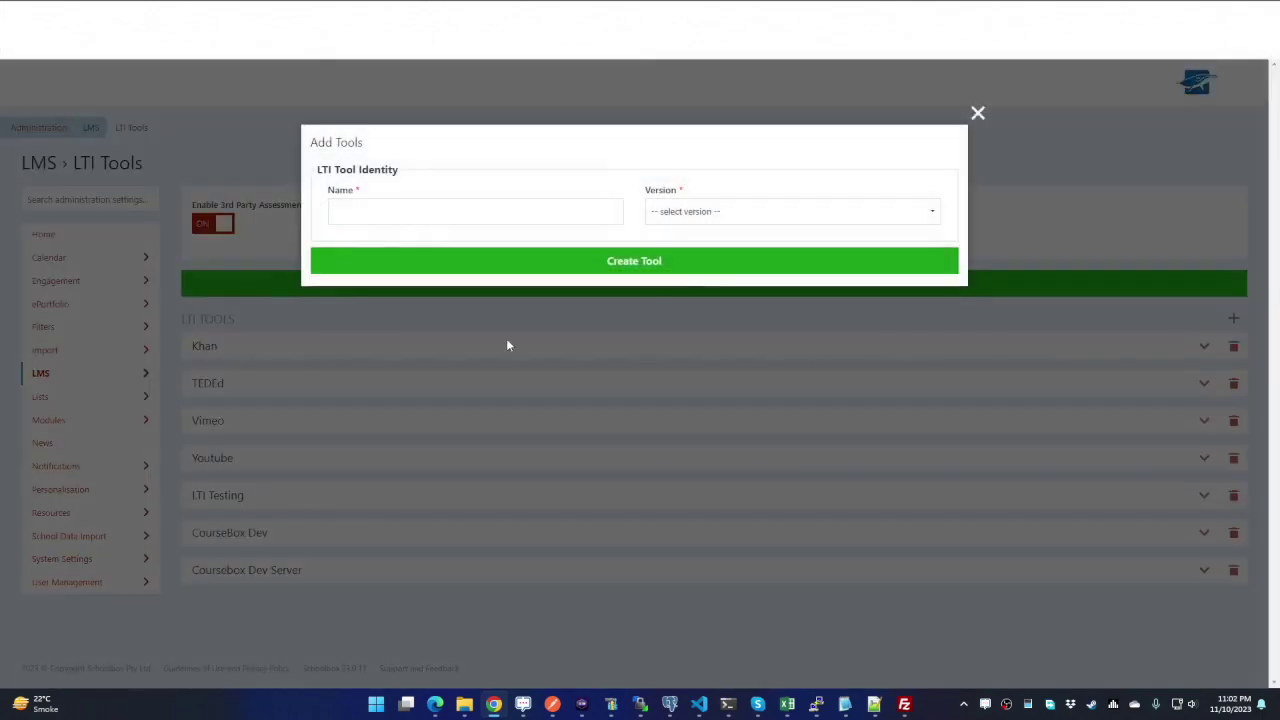
click(423, 214)
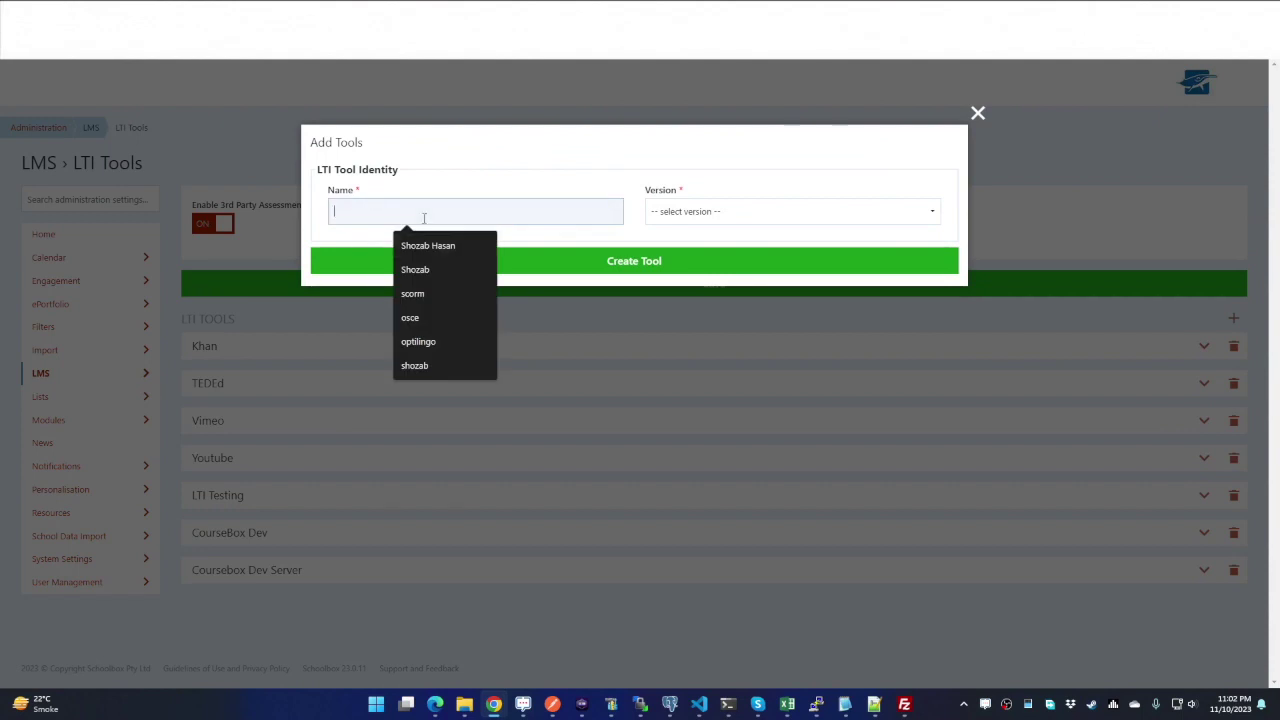
text(Cour)
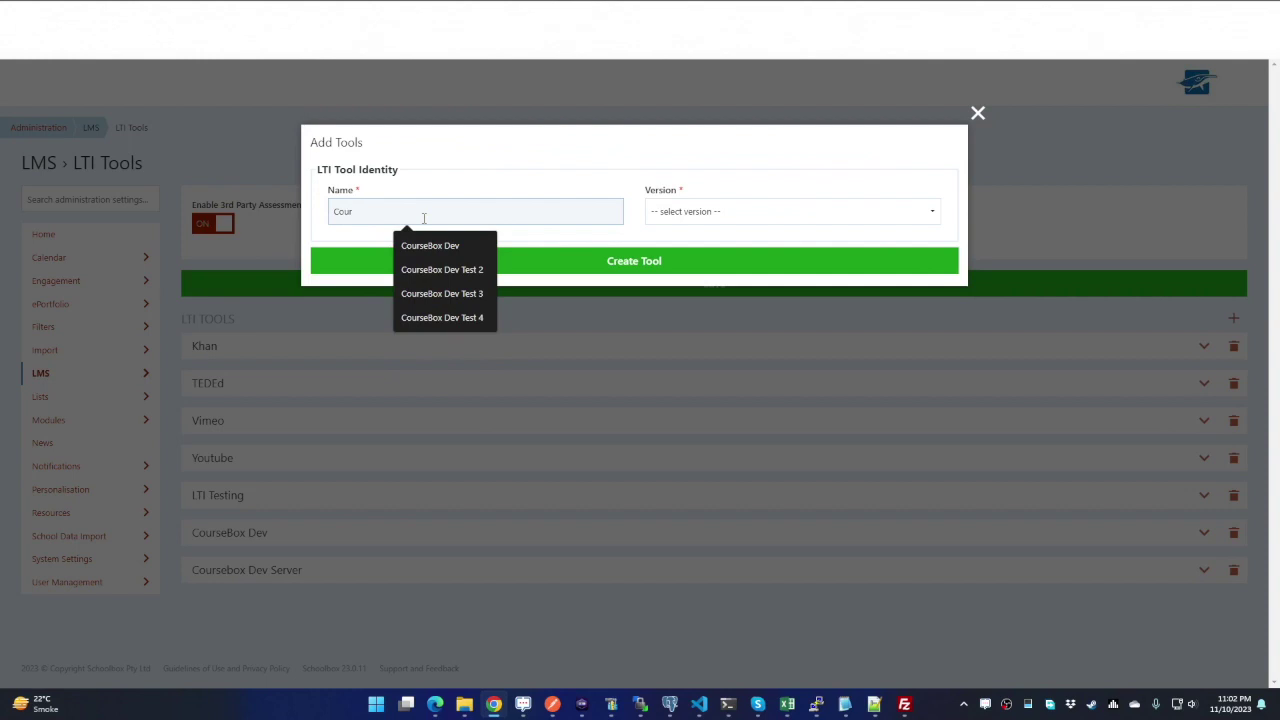
key(Down)
key(Down)
key(Down)
key(Down)
key(Return)
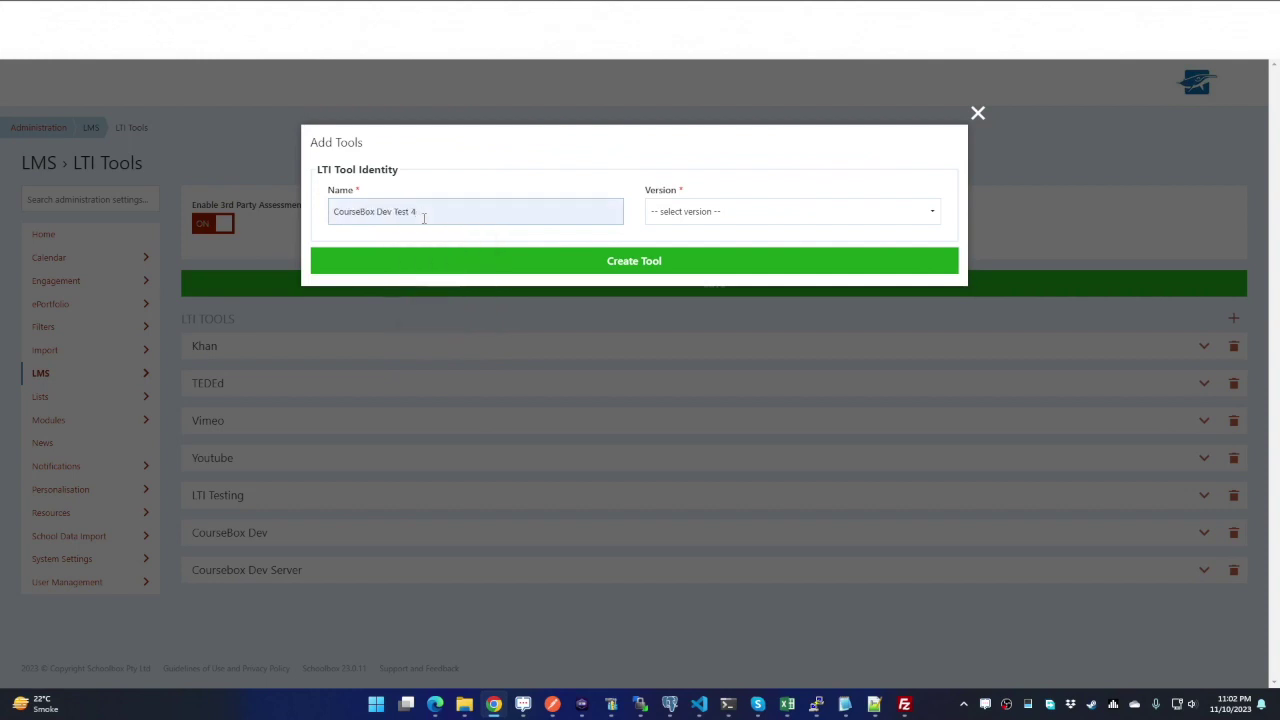
click(686, 212)
click(666, 247)
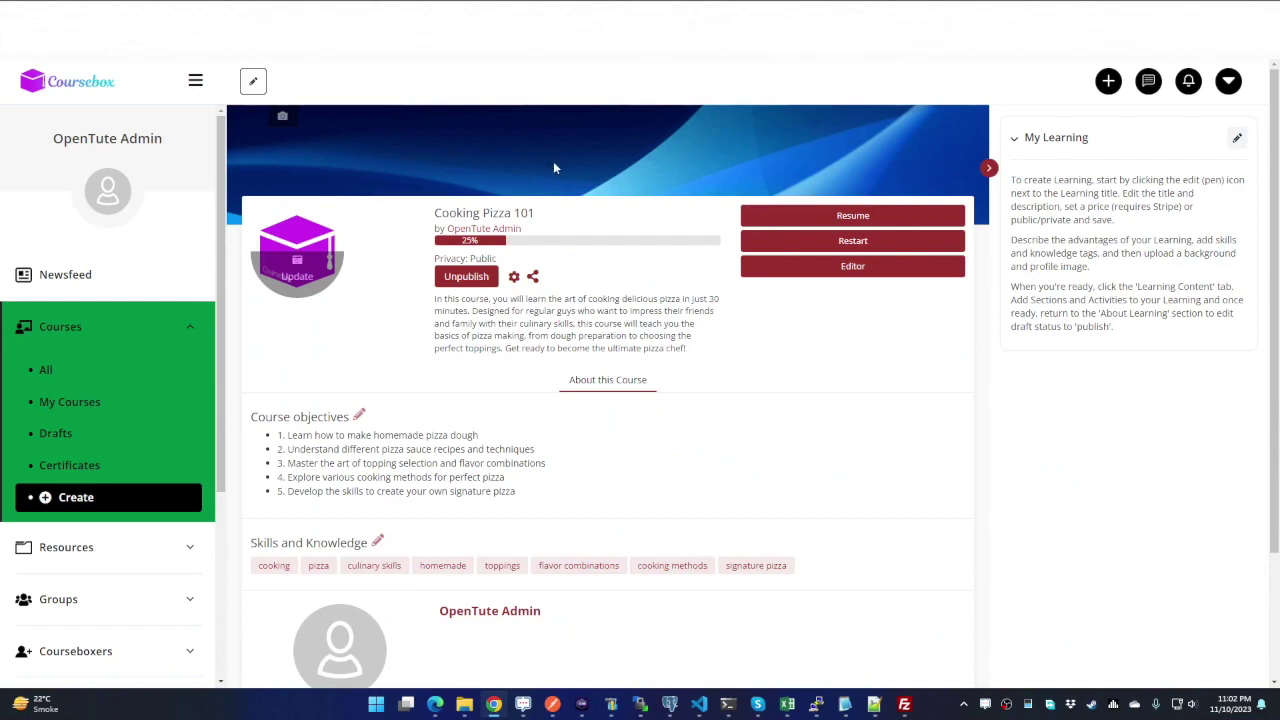
Step: In Coursebox, publish Cooking Pizza 101 to LMS and start an Add New LMS integration
click(535, 279)
click(510, 385)
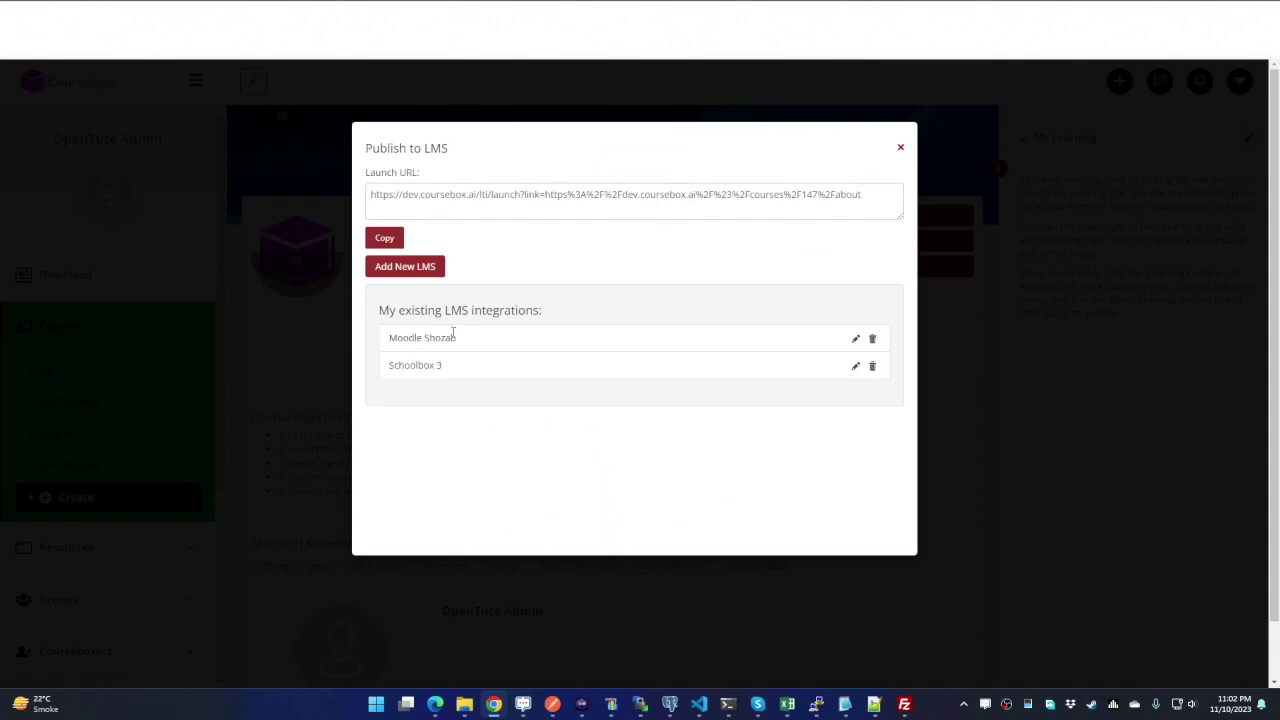
click(405, 273)
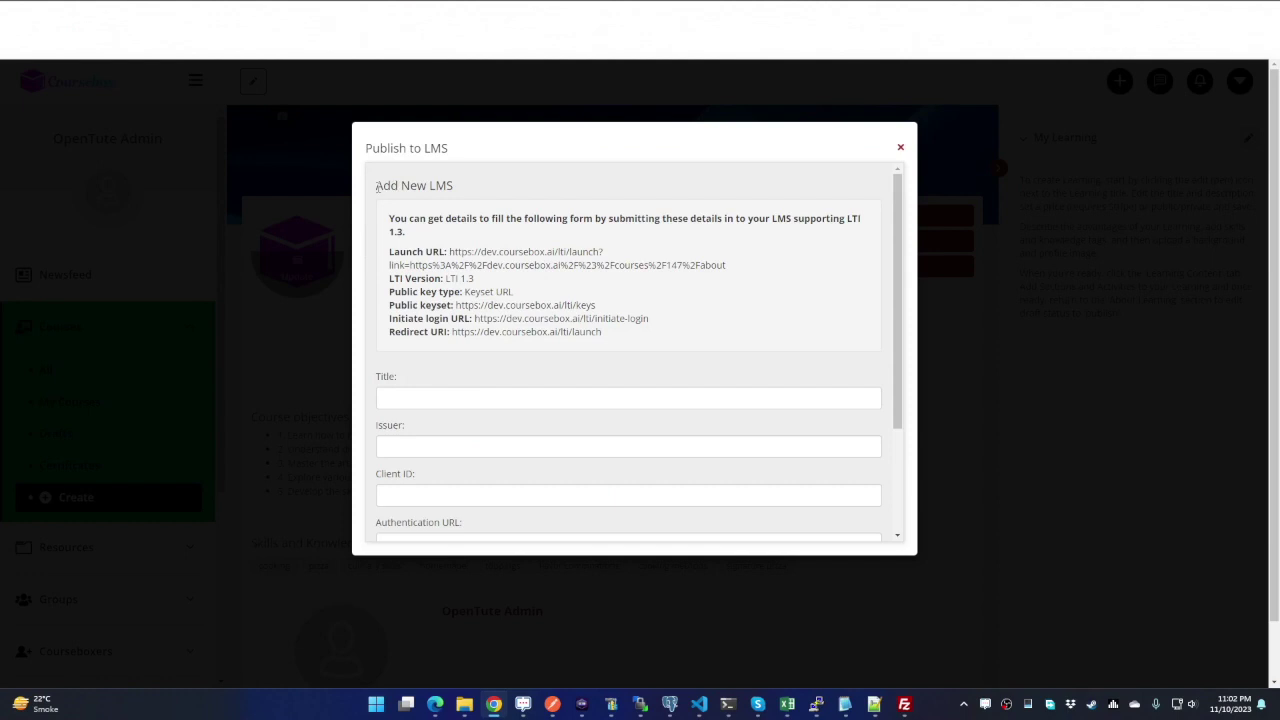
drag(376, 186, 478, 186)
Step: Copy Coursebox's Launch URL and Public keyset URL into Schoolbox's Launch URL and JSON Web Key Set URL
drag(450, 252, 703, 266)
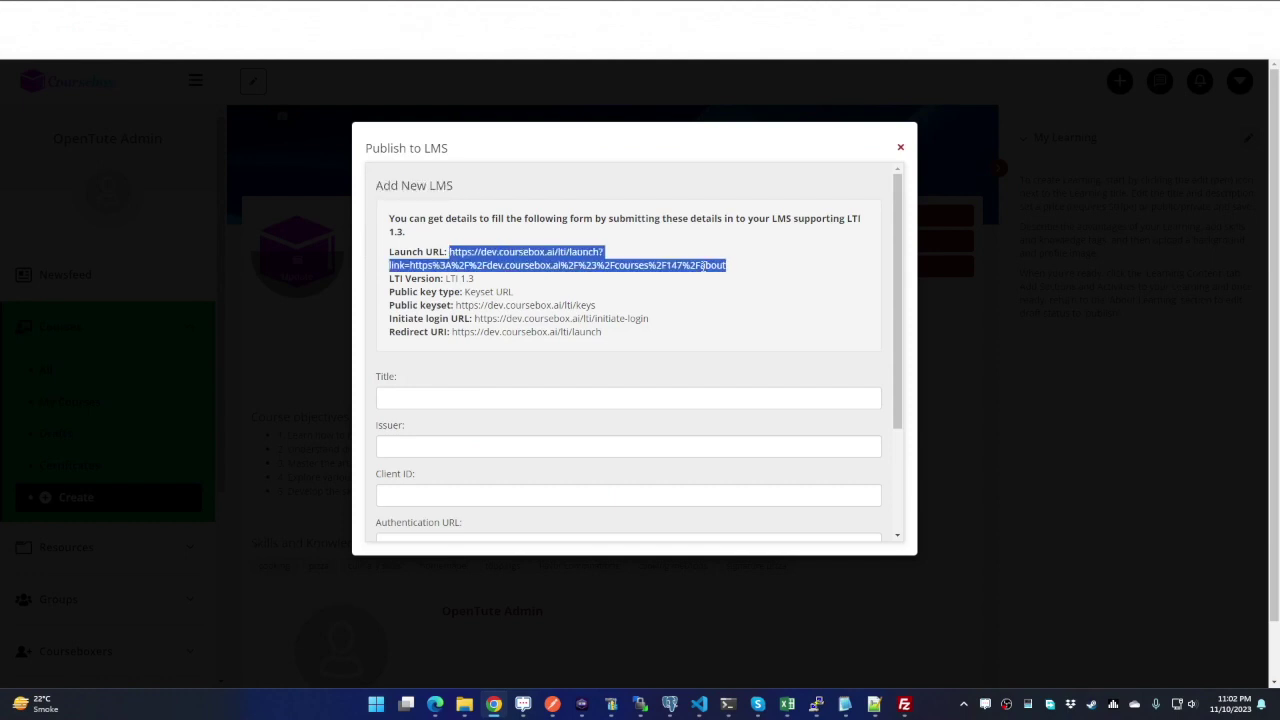
key(alt+Tab)
click(478, 314)
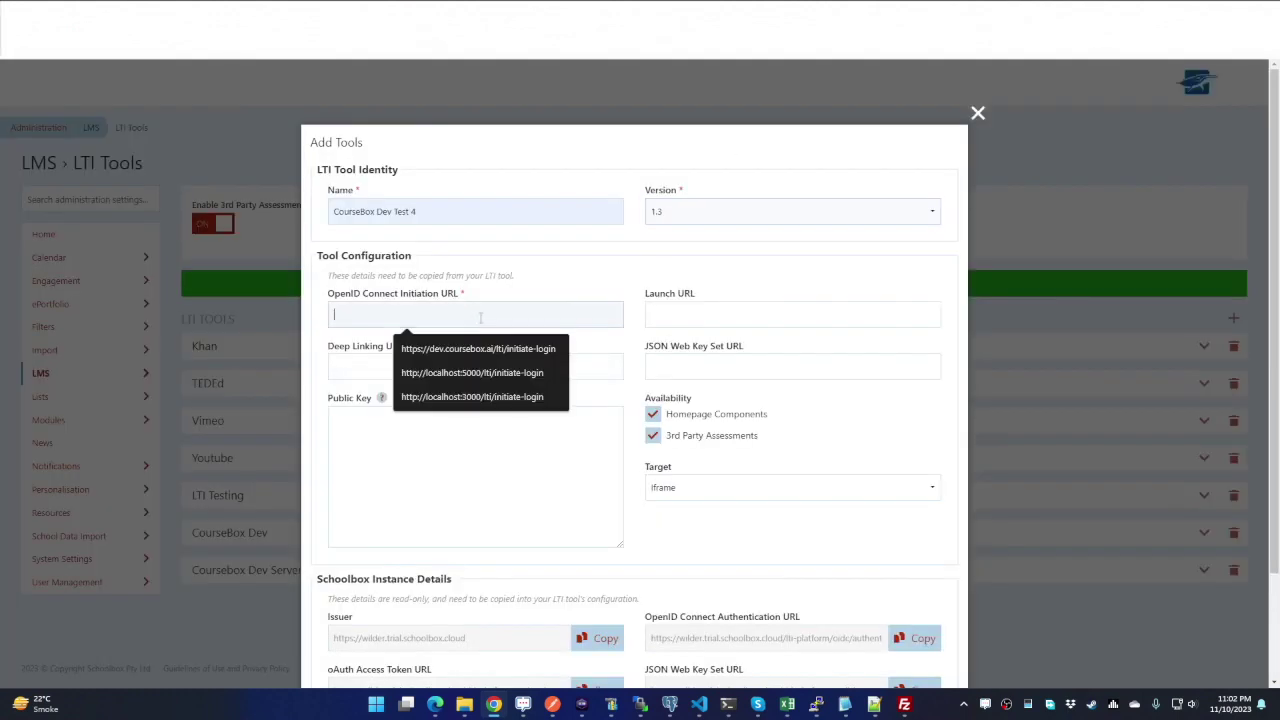
click(722, 314)
key(ctrl+v)
key(alt+Tab)
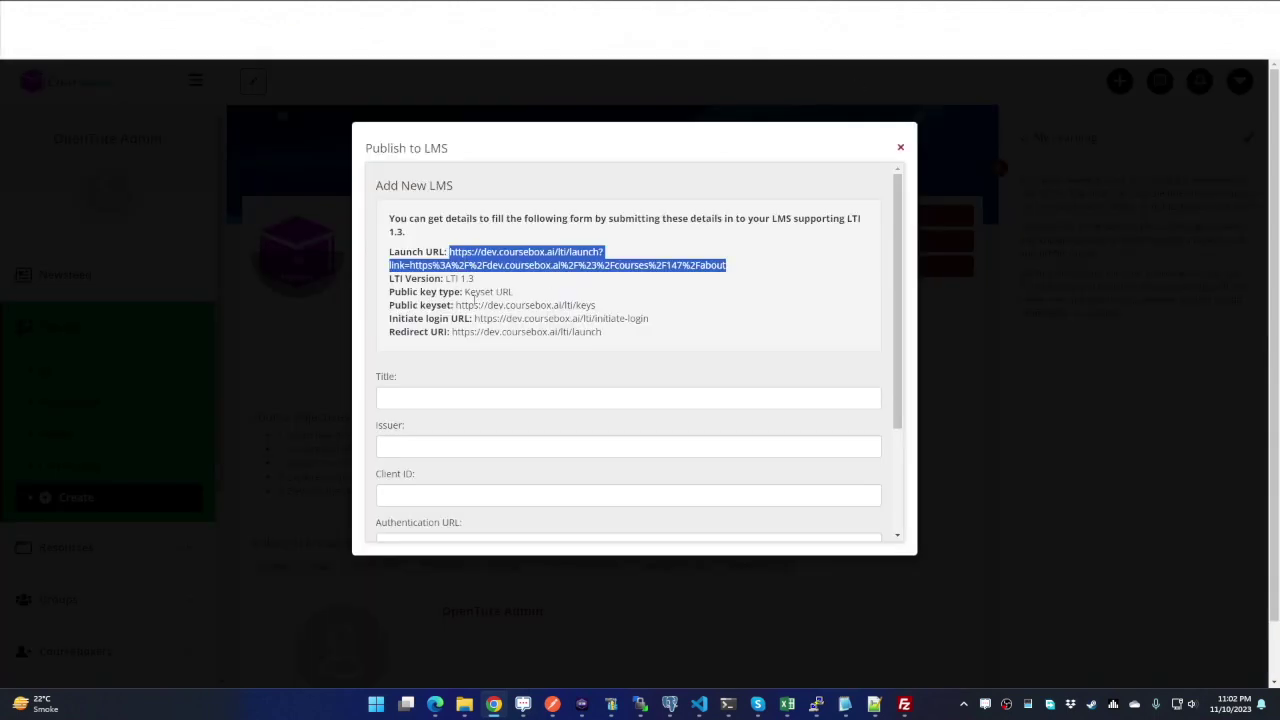
drag(456, 305, 595, 305)
key(ctrl+c)
key(alt+Tab)
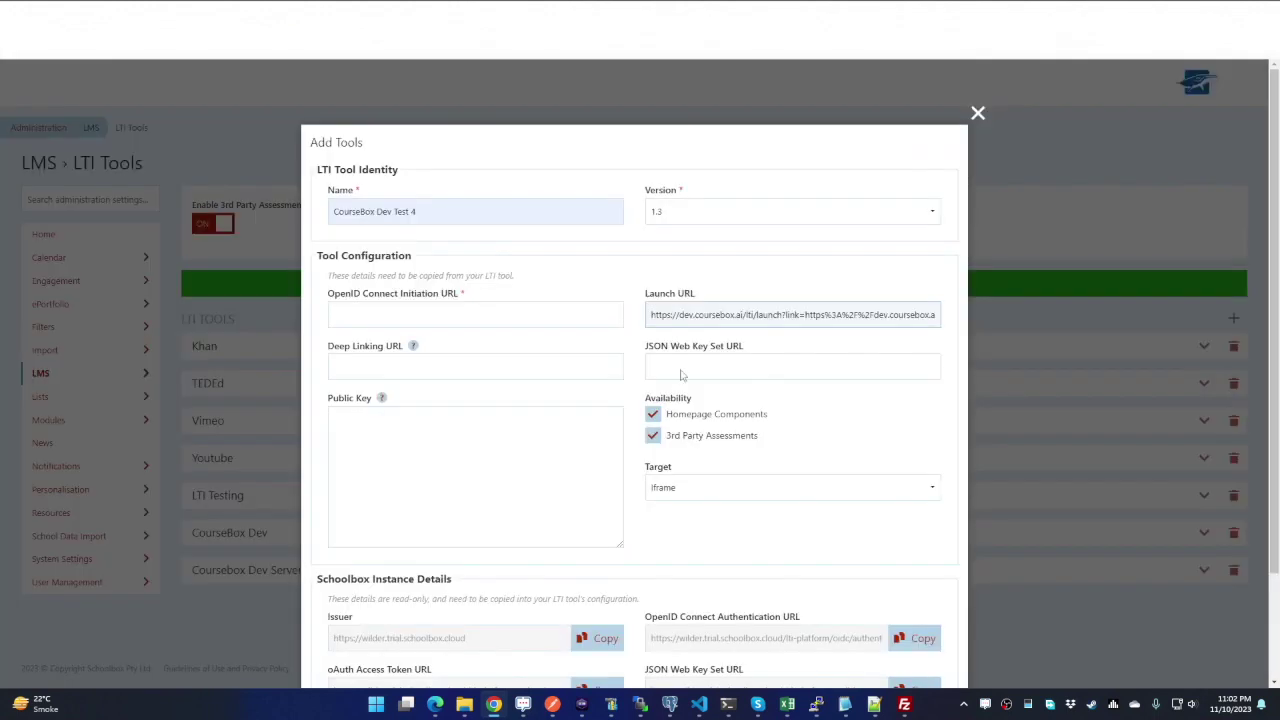
click(680, 367)
key(ctrl+v)
key(alt+Tab)
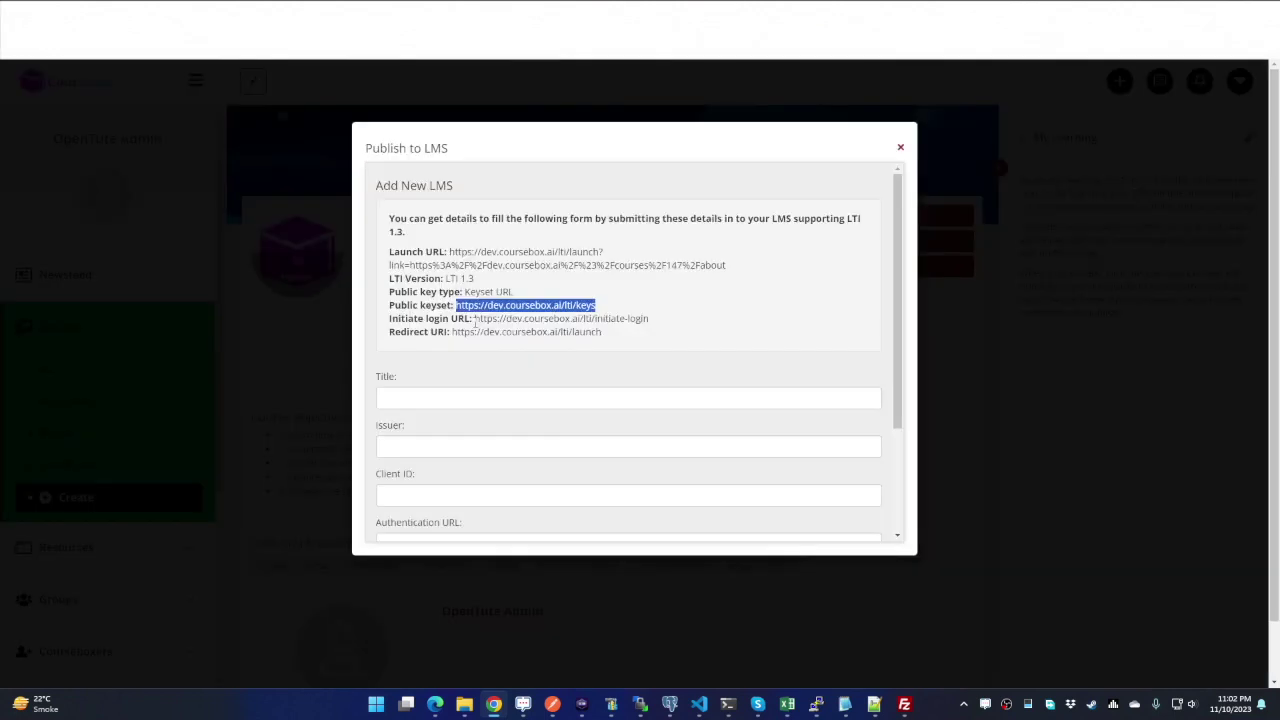
Step: Paste the Initiate login URL into OpenID Connect Initiation URL and the Redirect URI into Deep Linking URL
drag(475, 318, 665, 325)
key(ctrl+c)
key(alt+Tab)
click(393, 314)
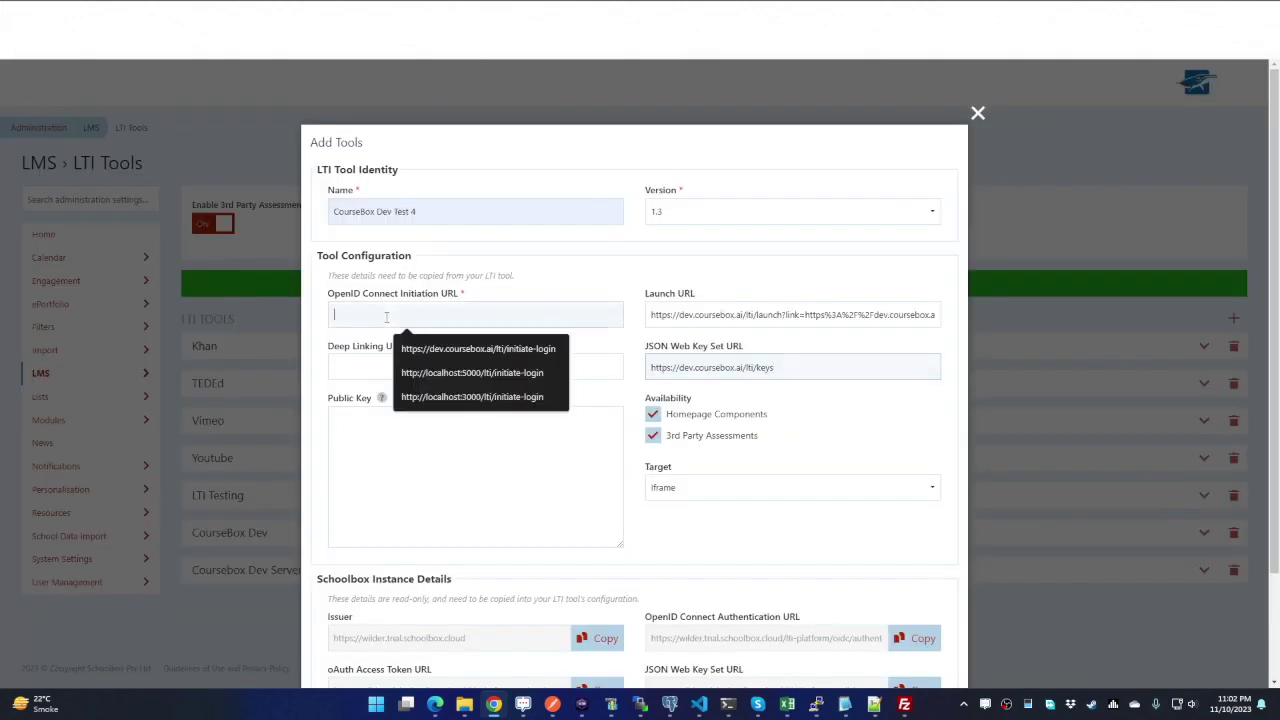
key(ctrl+v)
key(alt+Tab)
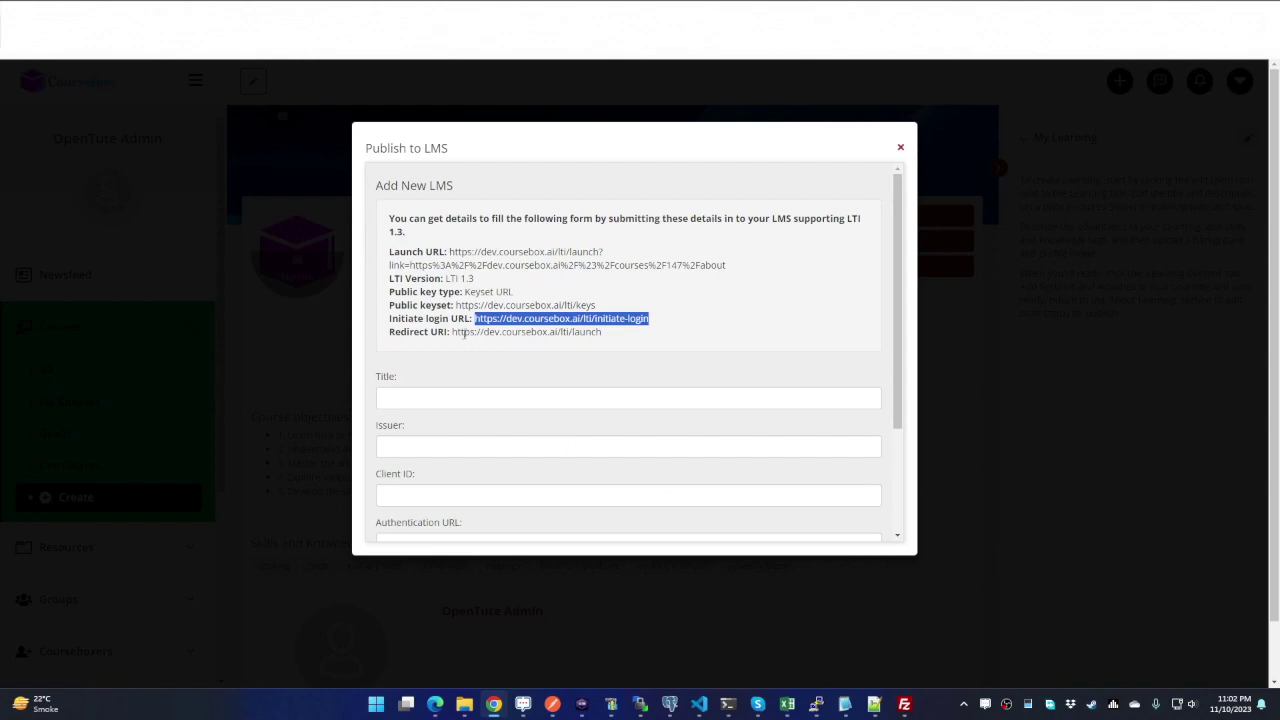
drag(453, 332, 620, 338)
key(ctrl+c)
key(alt+Tab)
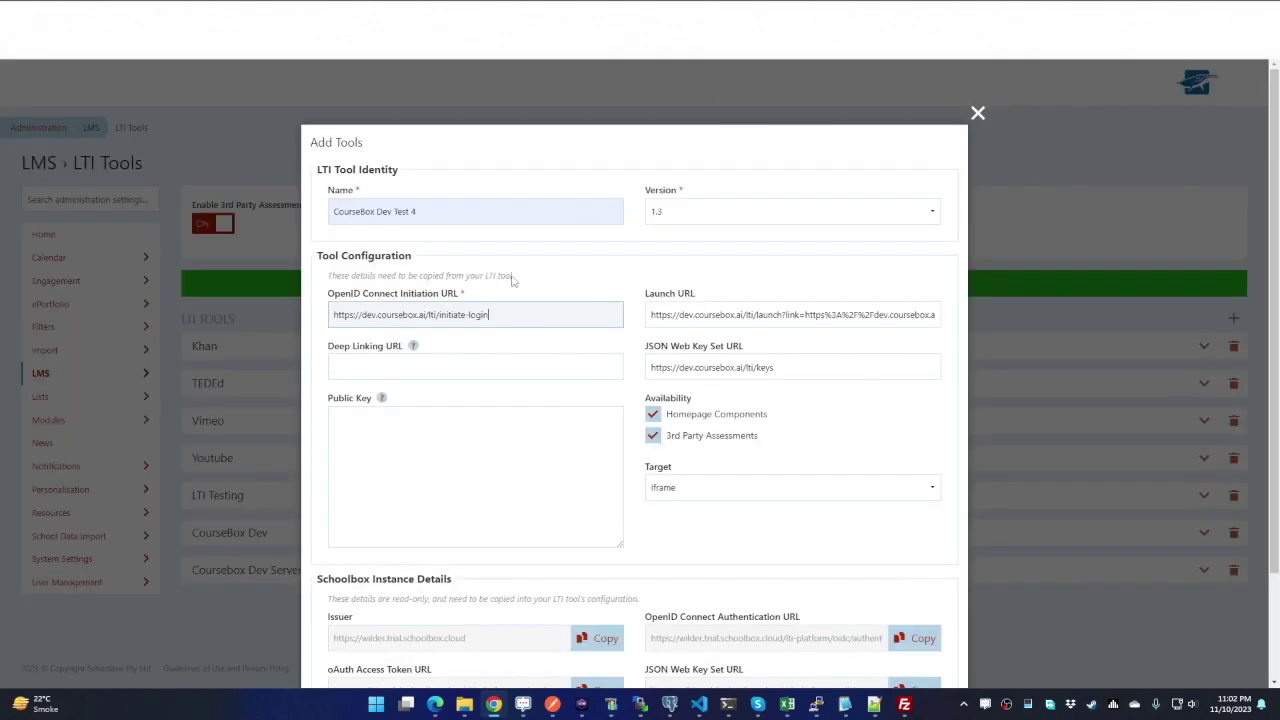
click(440, 366)
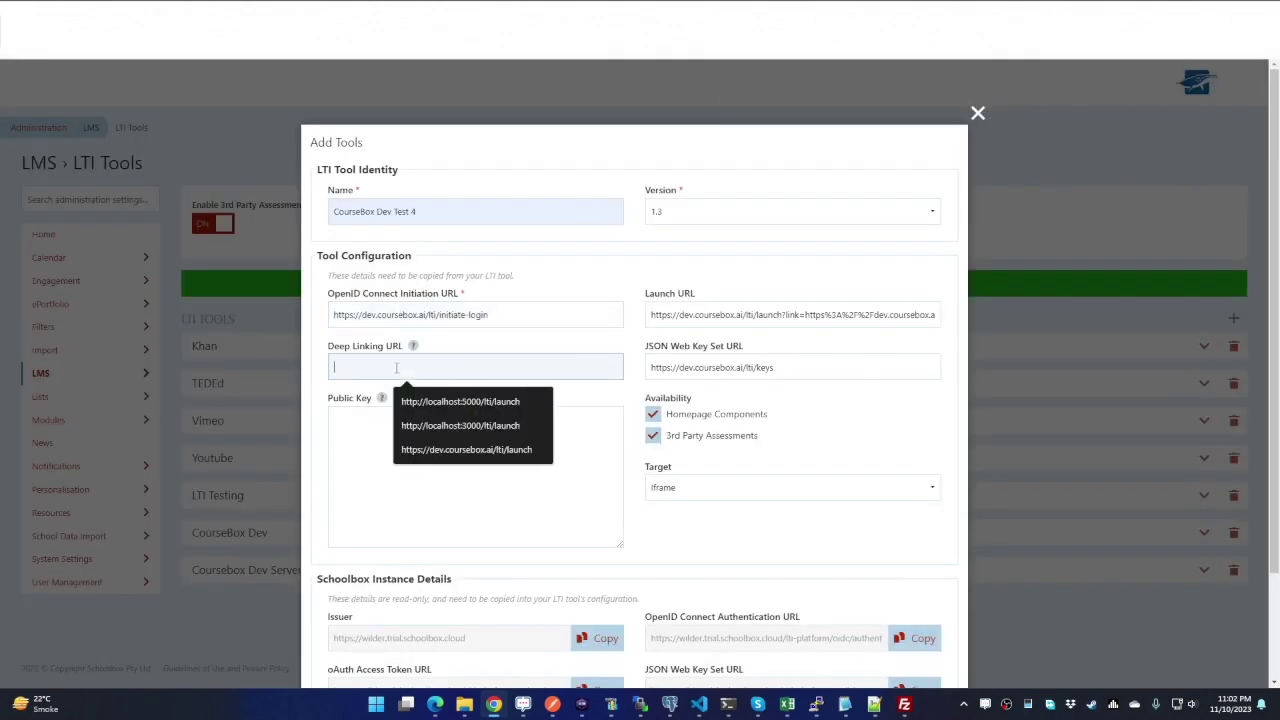
key(ctrl+v)
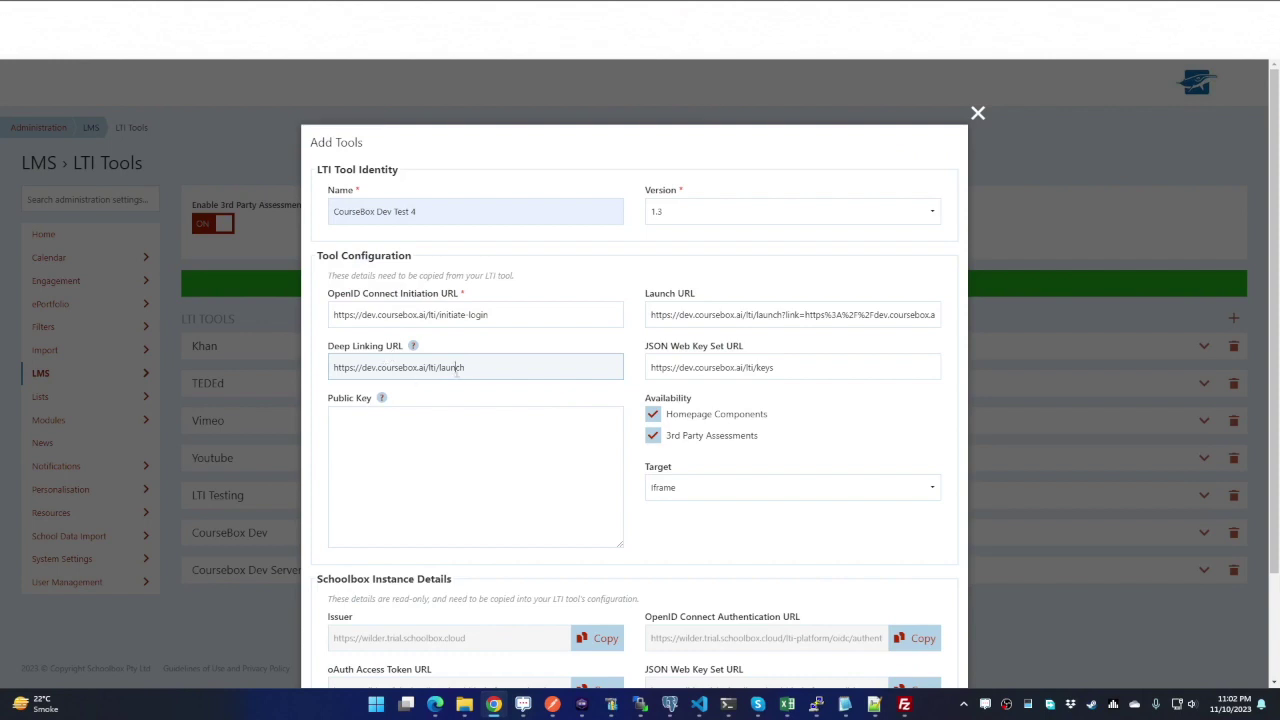
Step: Verify the deep linking URL and submit CourseBox Dev Test 4 with Create Tool
triple_click(456, 368)
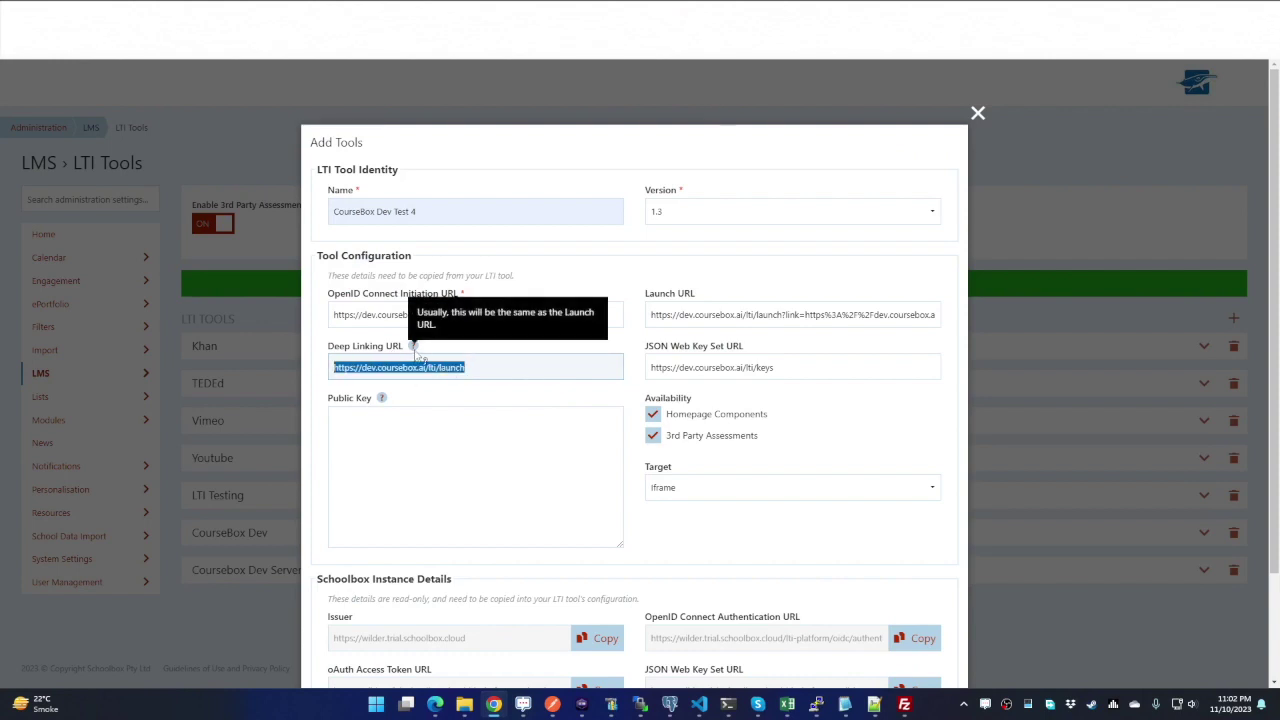
click(494, 362)
triple_click(496, 368)
click(492, 367)
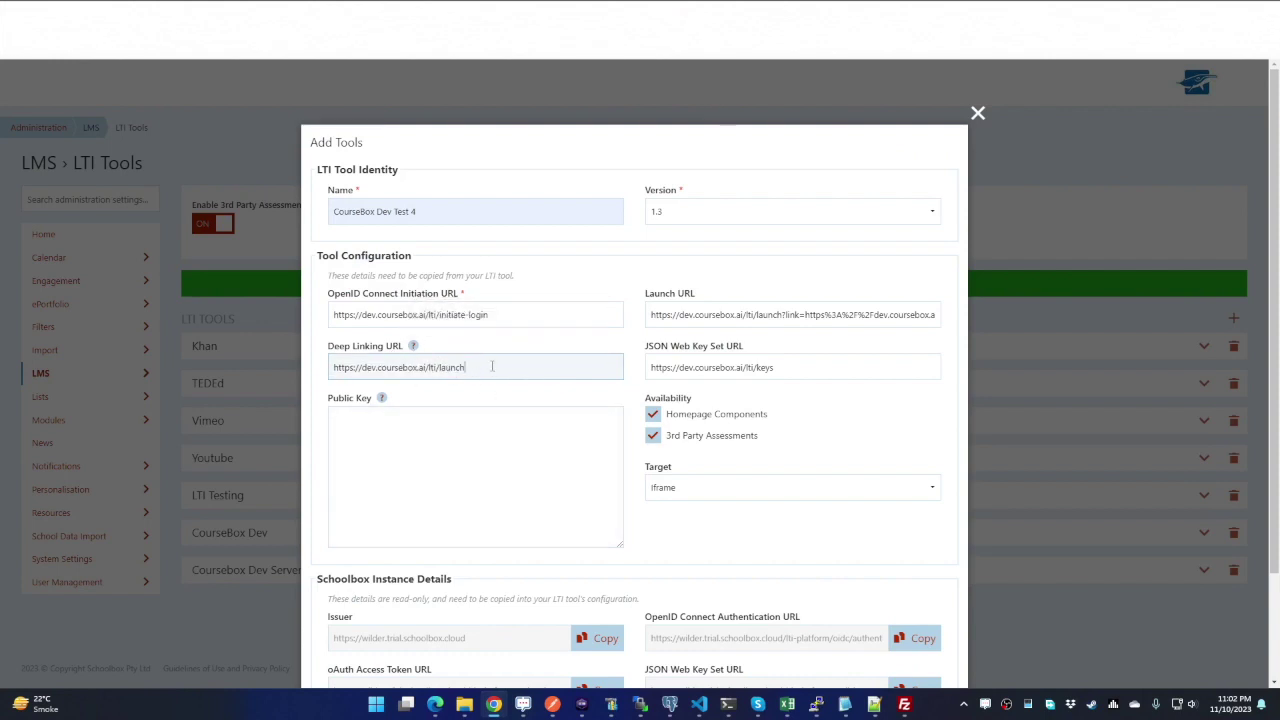
scroll(632, 438, down, 2)
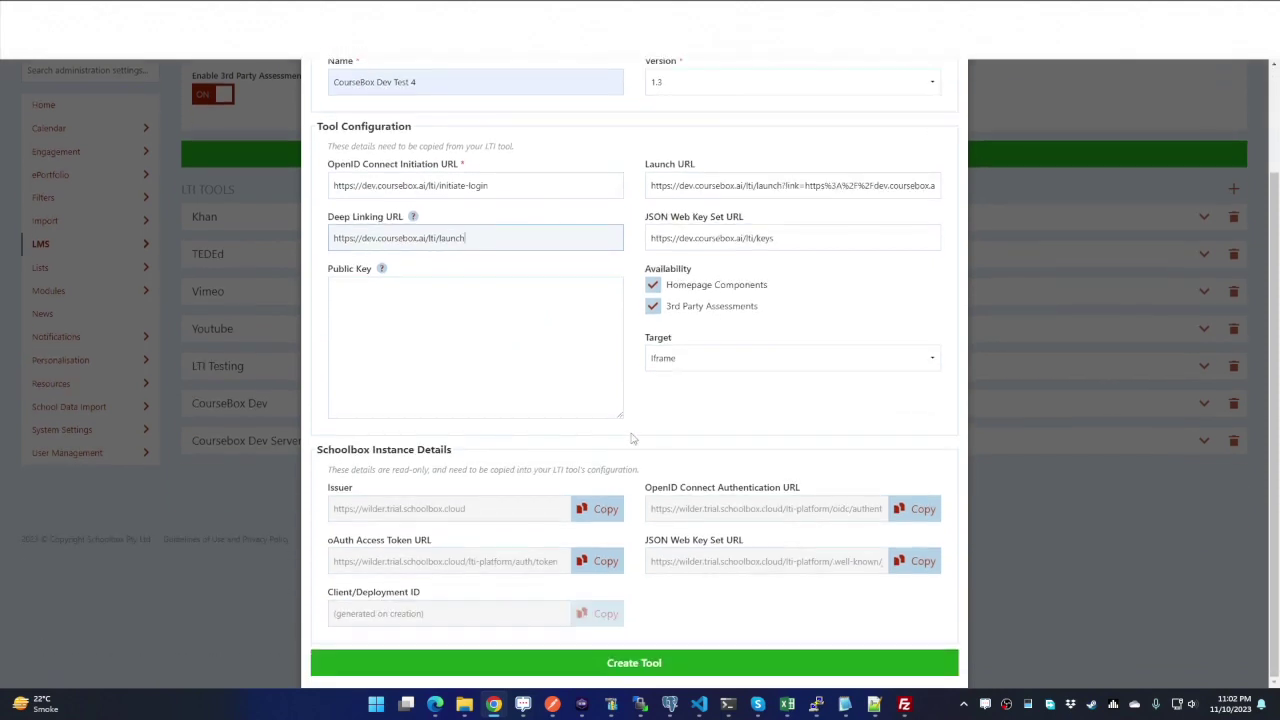
click(636, 665)
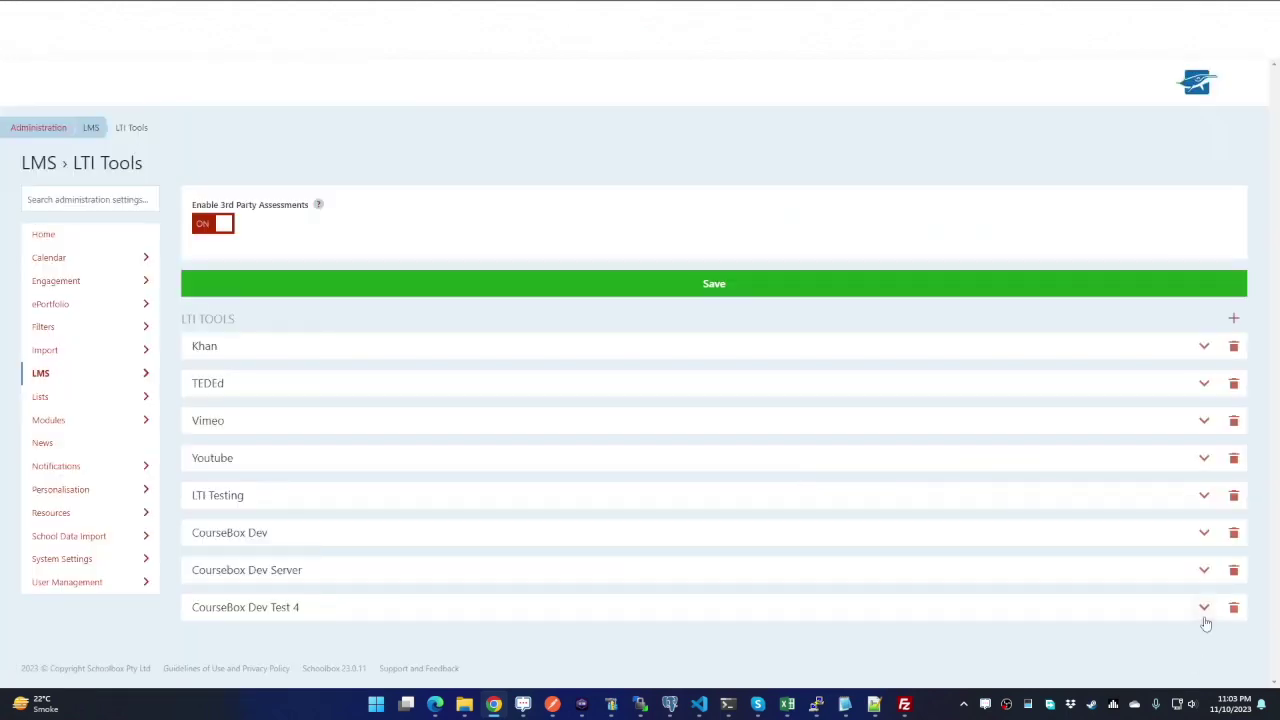
Step: Copy CourseBox Dev Test 4's Issuer URL from Schoolbox into Coursebox's Issuer field
click(1204, 608)
scroll(660, 515, down, 10)
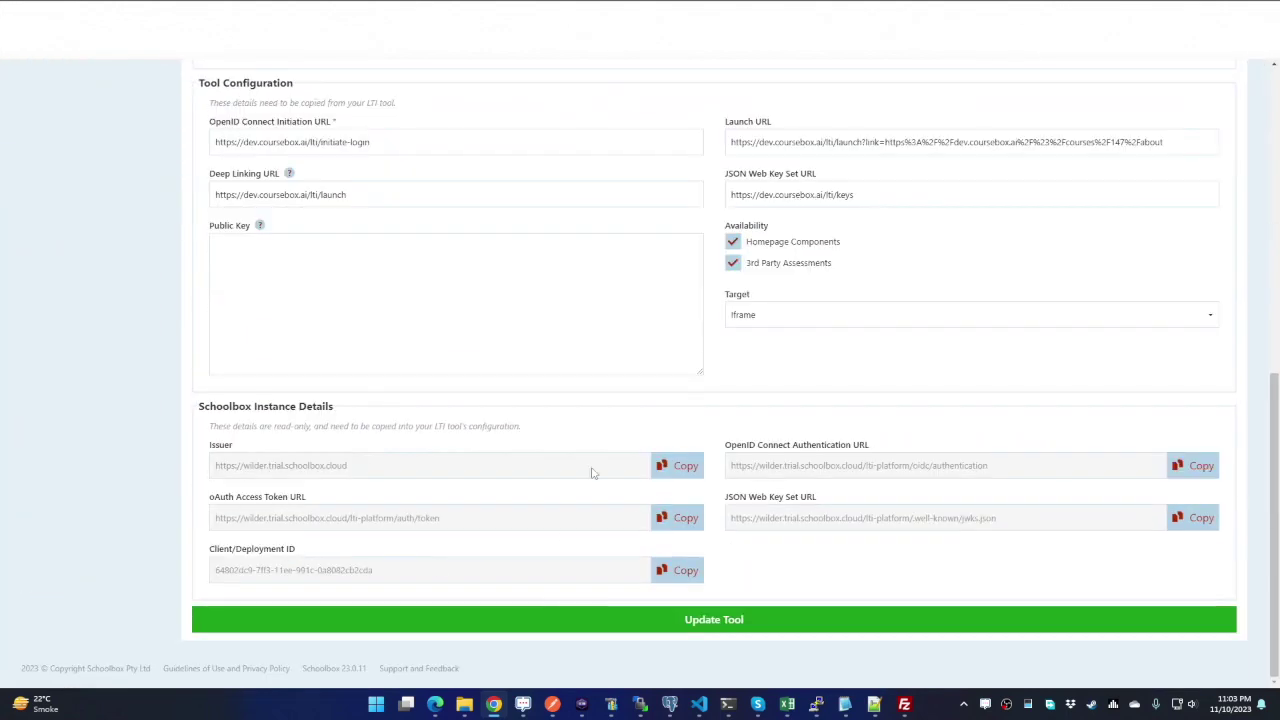
click(676, 466)
key(ctrl+Tab)
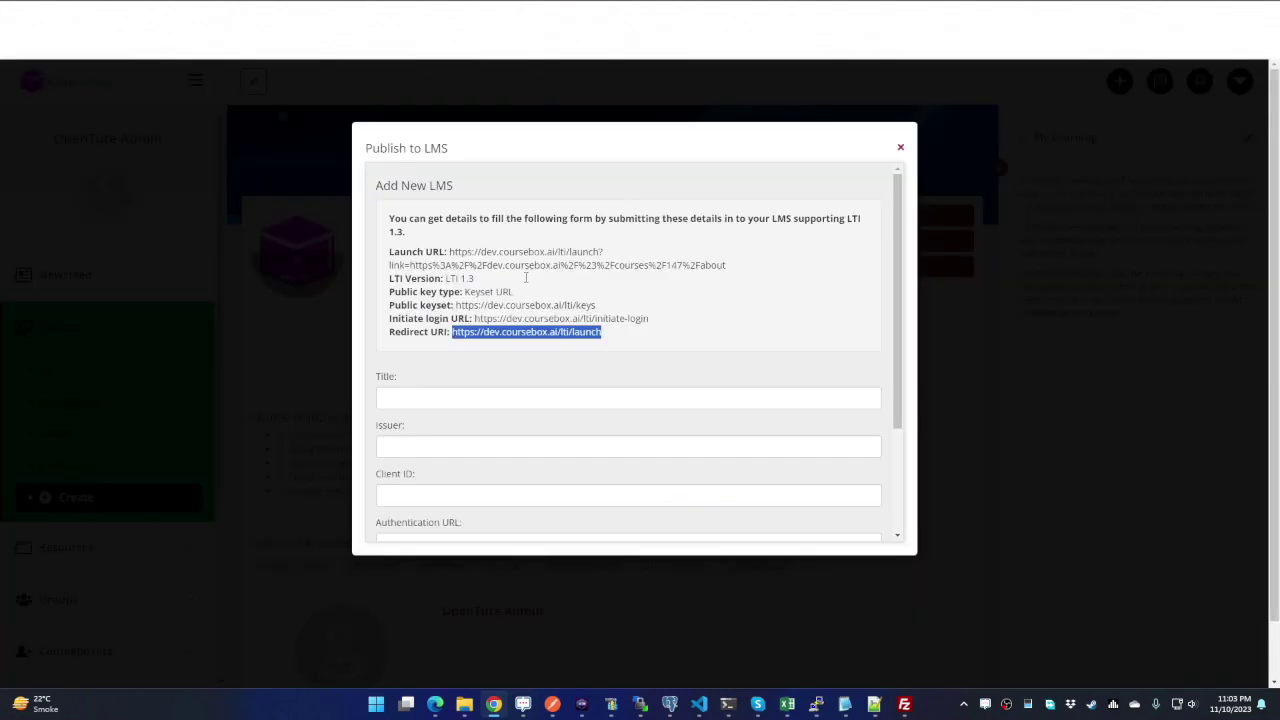
click(409, 445)
key(ctrl+v)
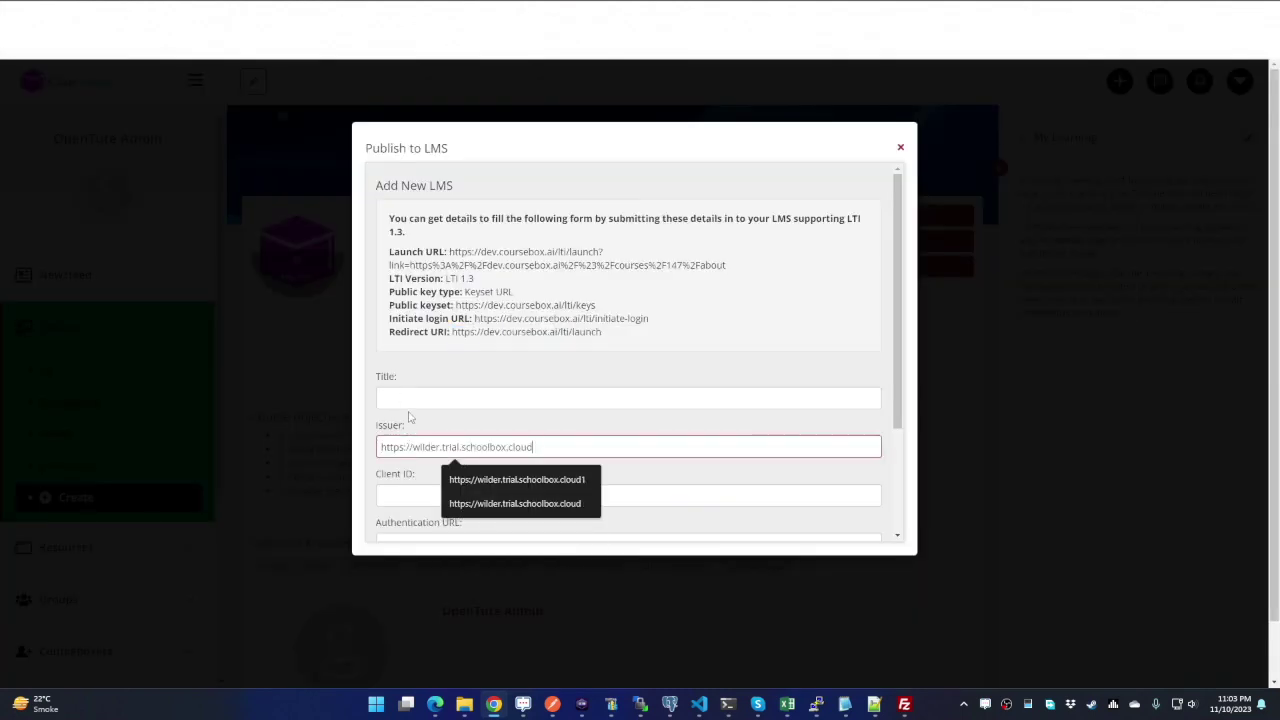
Step: Title the integration Schoolbox 4 and paste Schoolbox's deployment ID as the Client ID
click(410, 399)
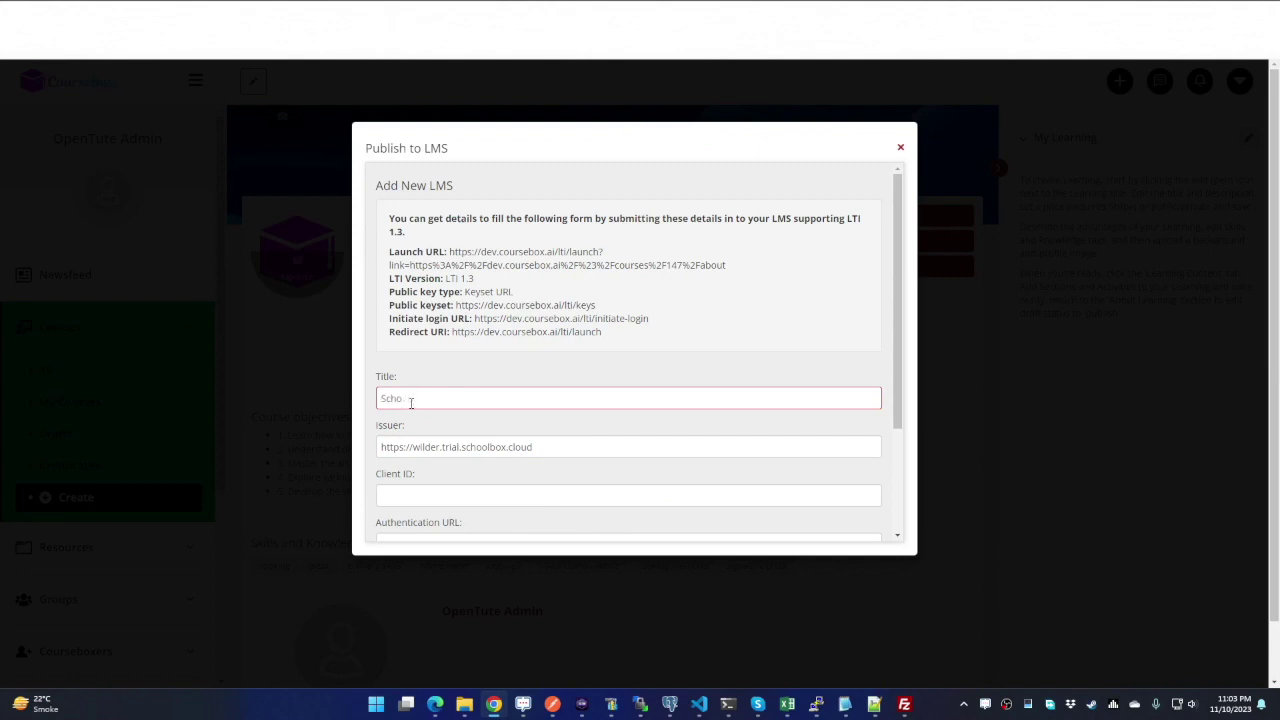
text(Schoolbox 4)
key(Tab)
key(Tab)
key(ctrl+Tab)
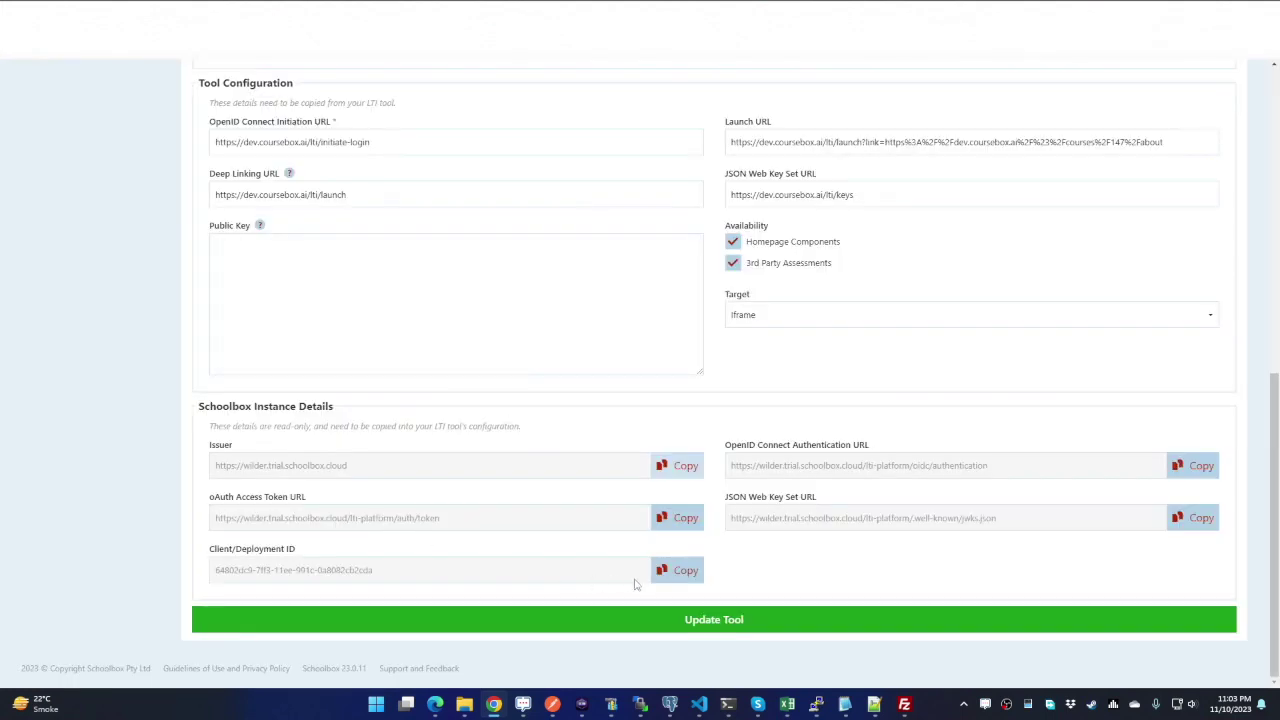
click(677, 570)
key(ctrl+shift+Tab)
key(ctrl+v)
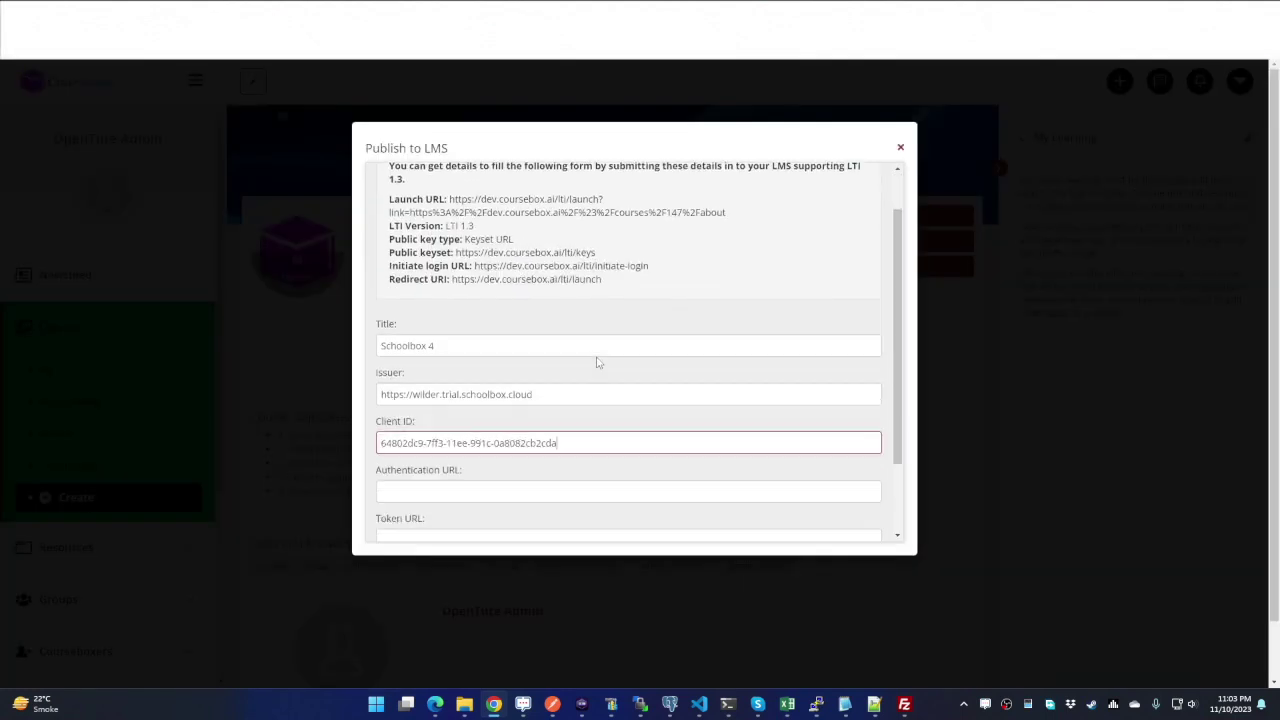
Step: Paste Schoolbox's OpenID Connect Authentication URL into Coursebox's Authentication URL field
scroll(597, 362, down, 3)
key(ctrl+Tab)
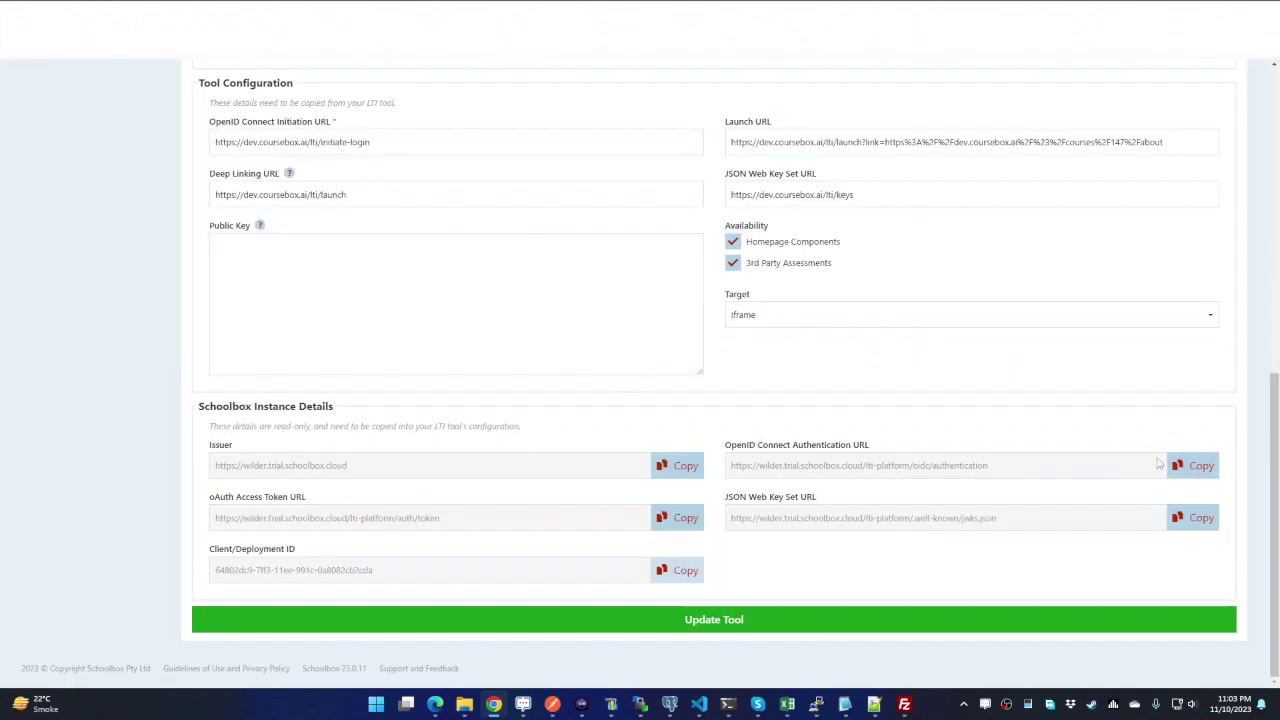
click(1190, 465)
key(ctrl+shift+Tab)
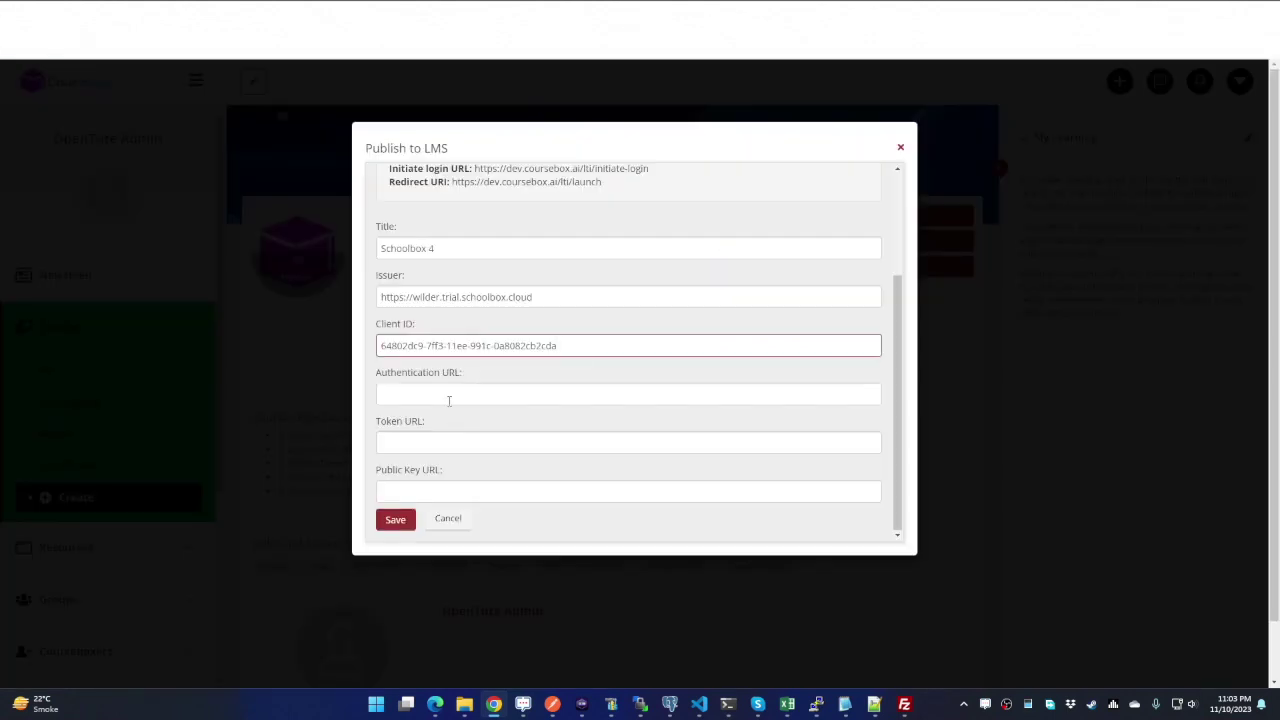
click(449, 395)
key(ctrl+v)
Step: Paste Schoolbox's JSON Web Key Set URL into the Public Key URL field
key(ctrl+Tab)
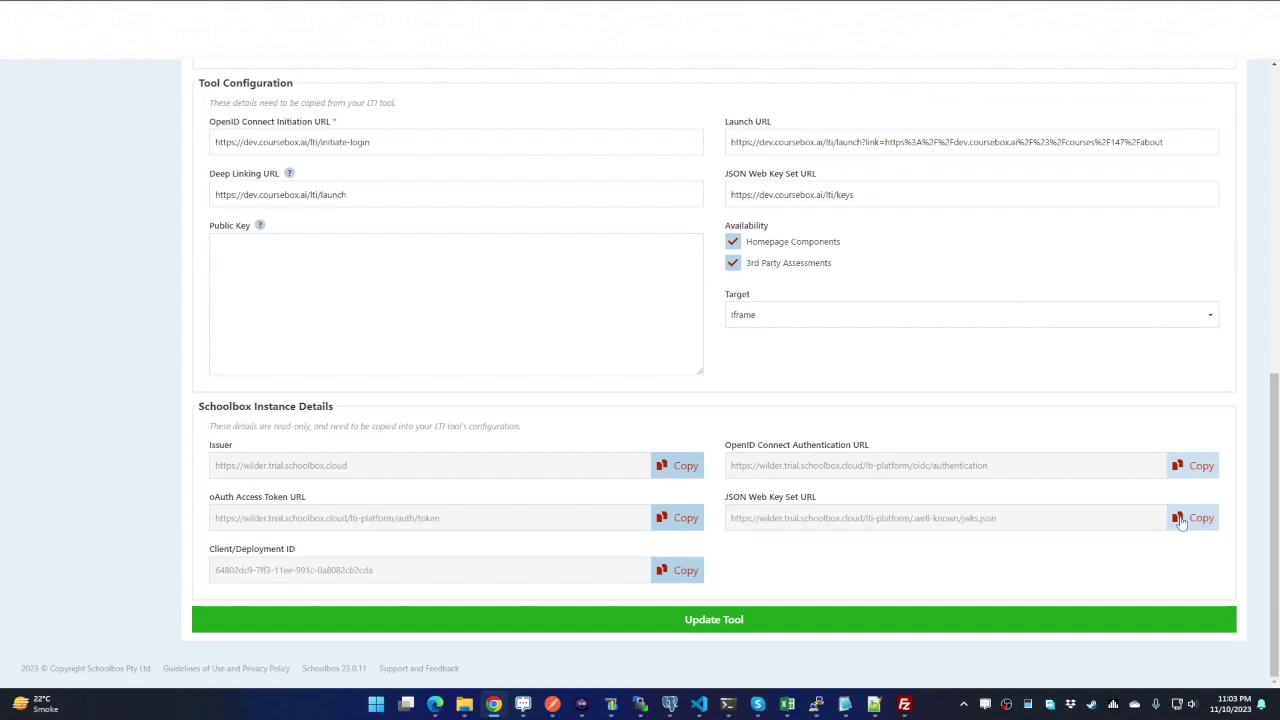
click(1186, 518)
key(ctrl+shift+Tab)
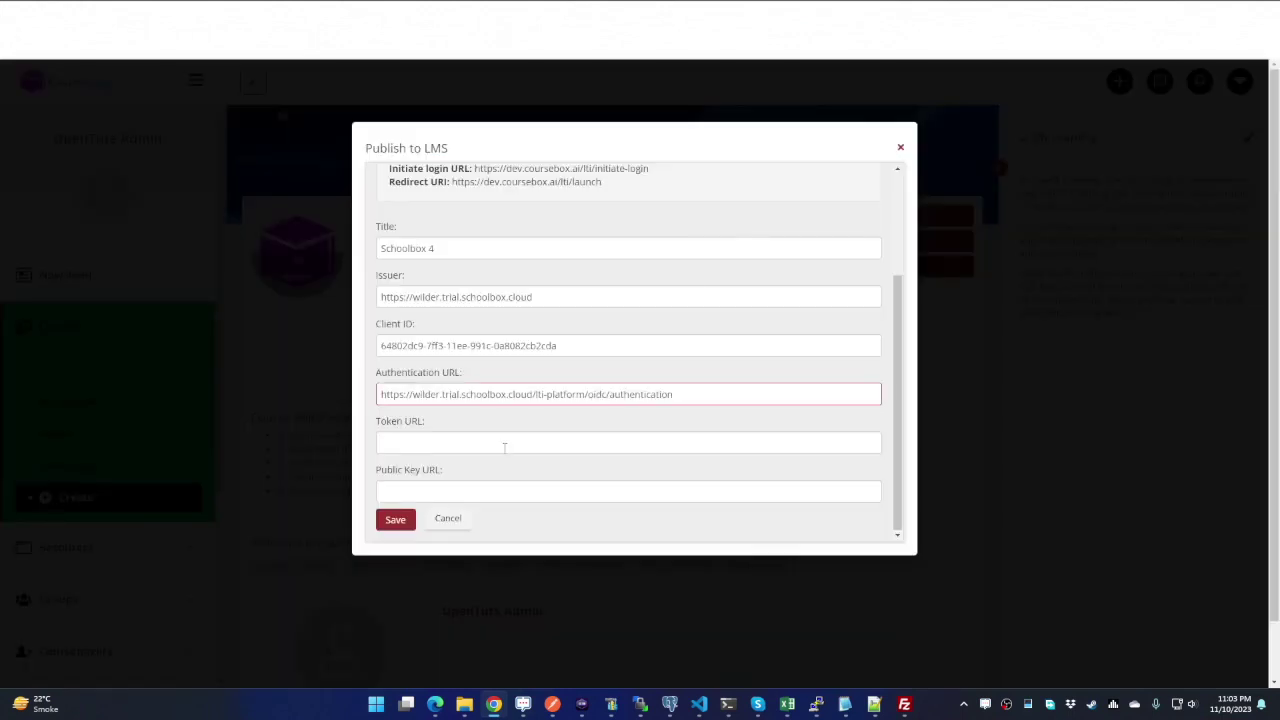
click(469, 441)
key(Tab)
key(ctrl+v)
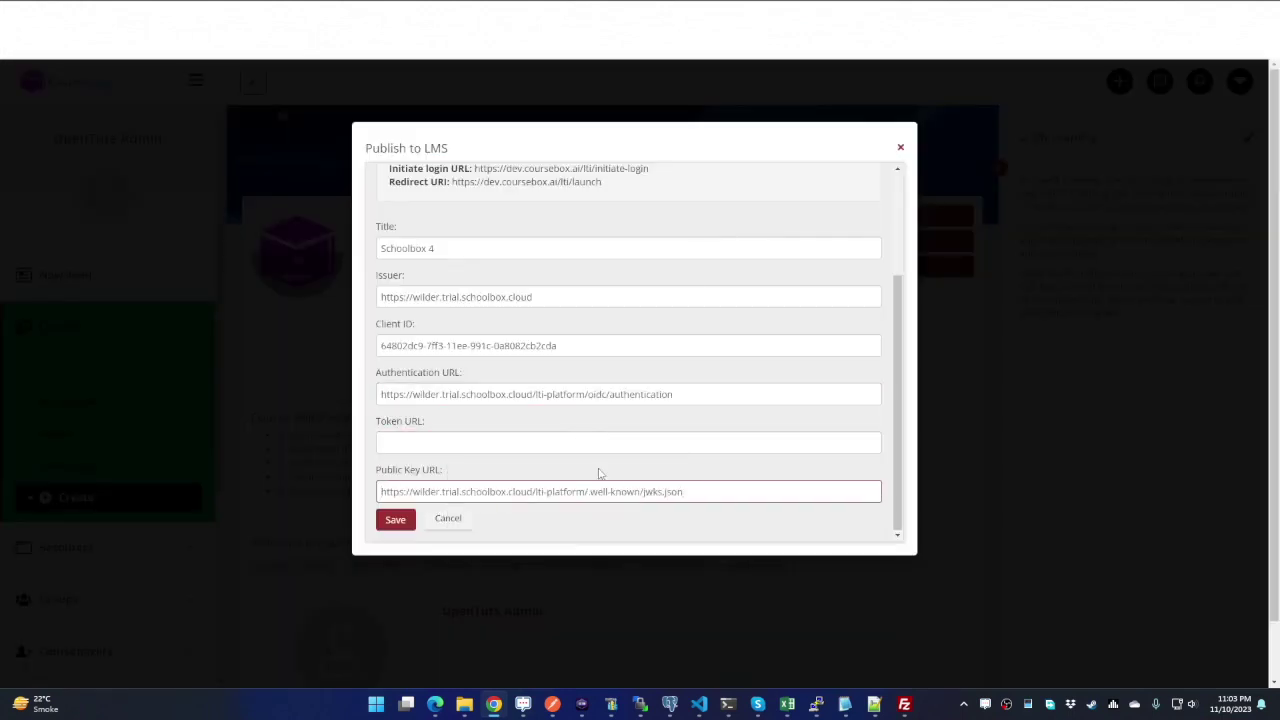
Step: Paste Schoolbox's oAuth access token URL as the Token URL and save the Schoolbox 4 integration
key(ctrl+Tab)
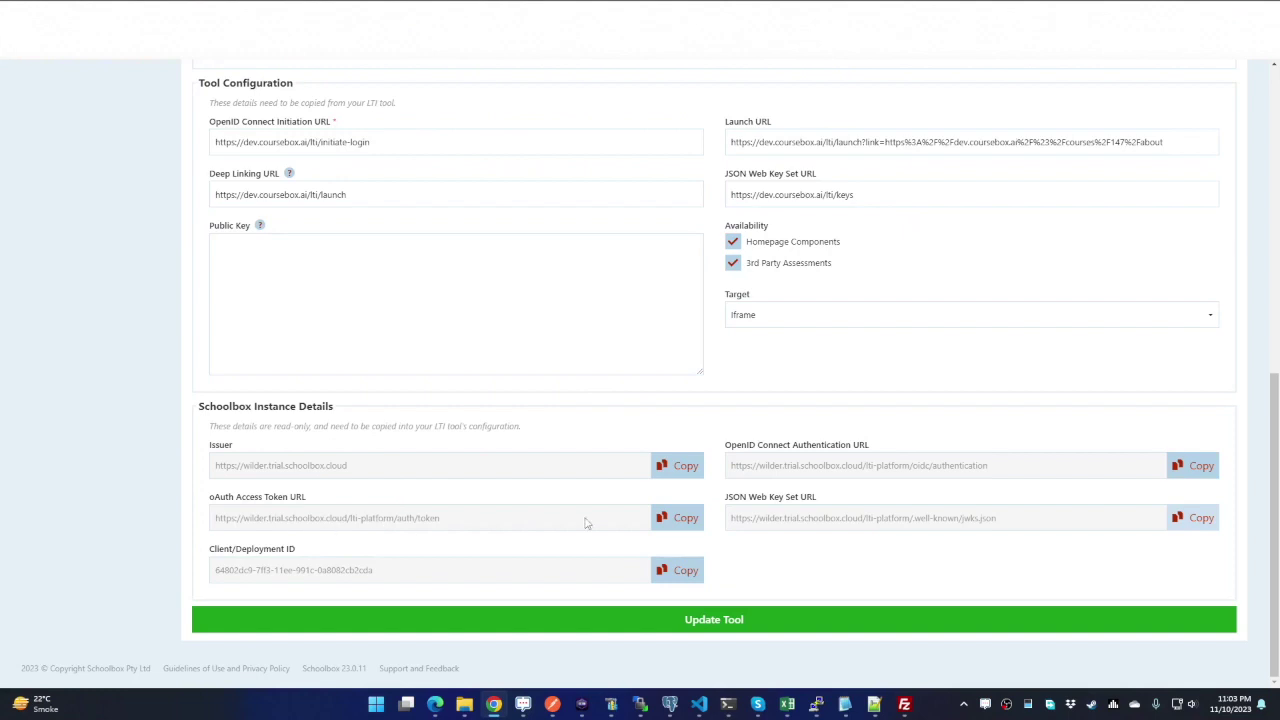
click(658, 518)
key(ctrl+shift+Tab)
click(409, 447)
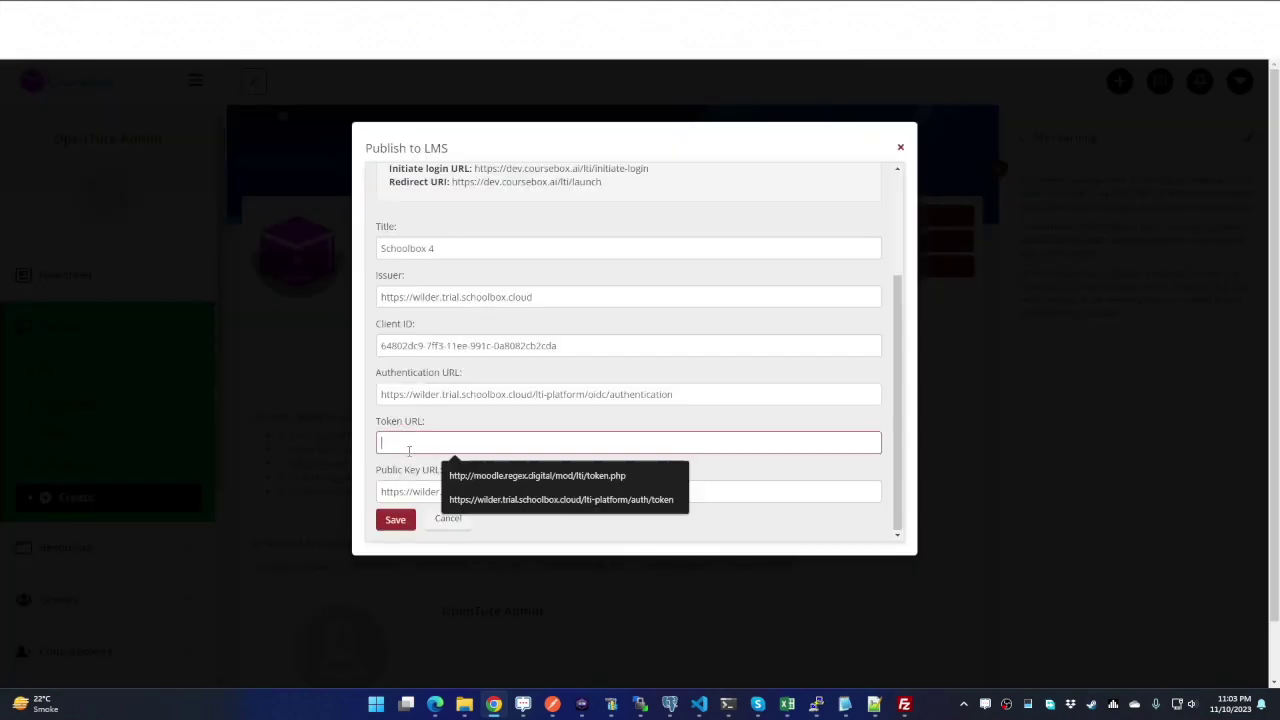
key(ctrl+v)
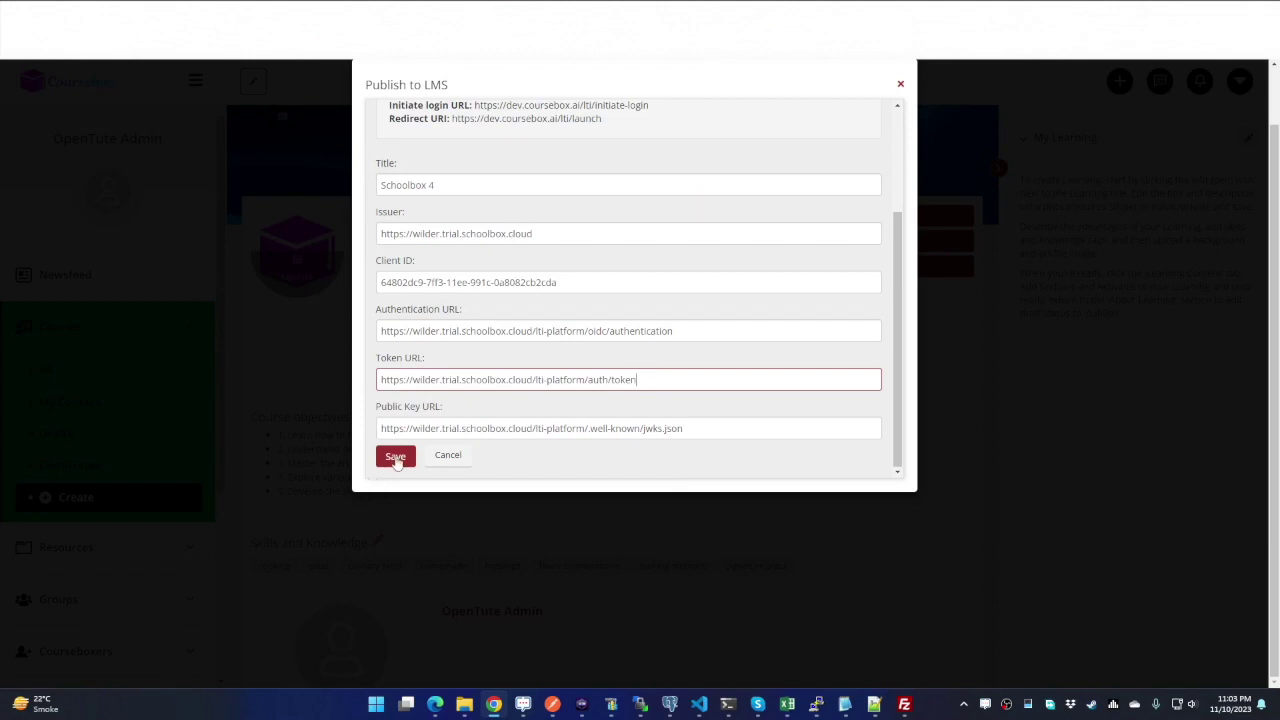
click(397, 460)
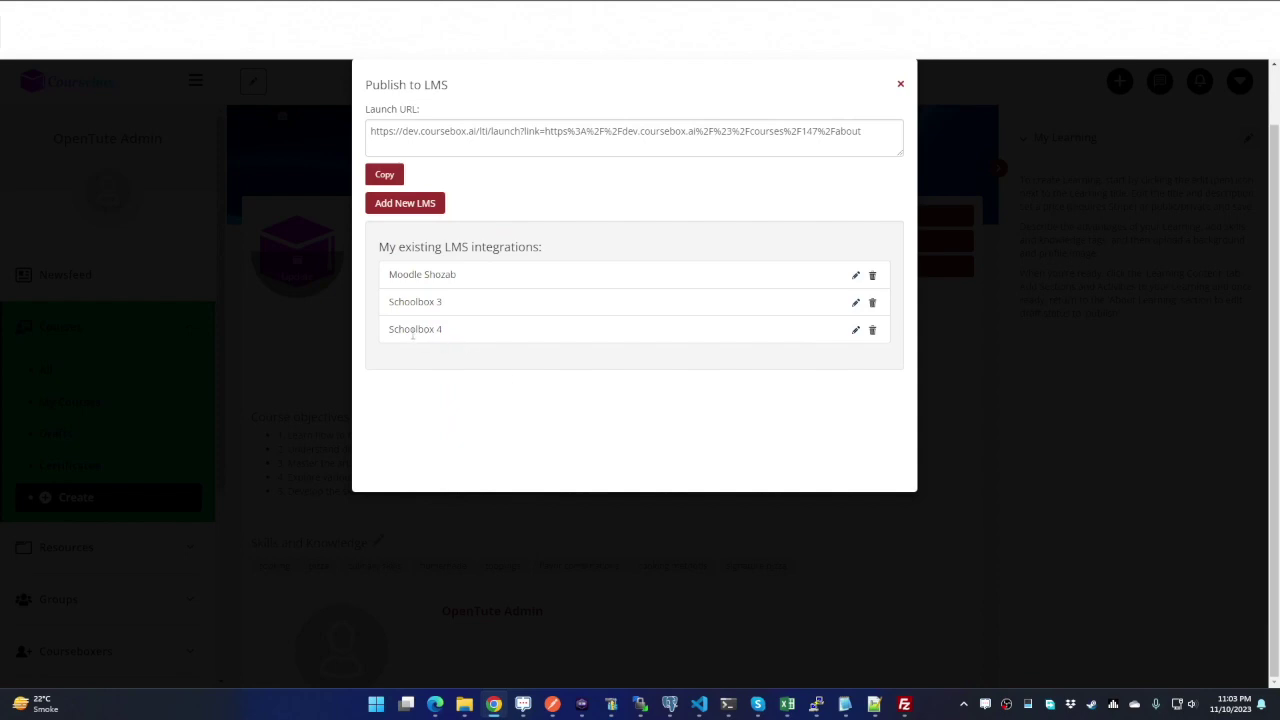
drag(411, 334, 443, 340)
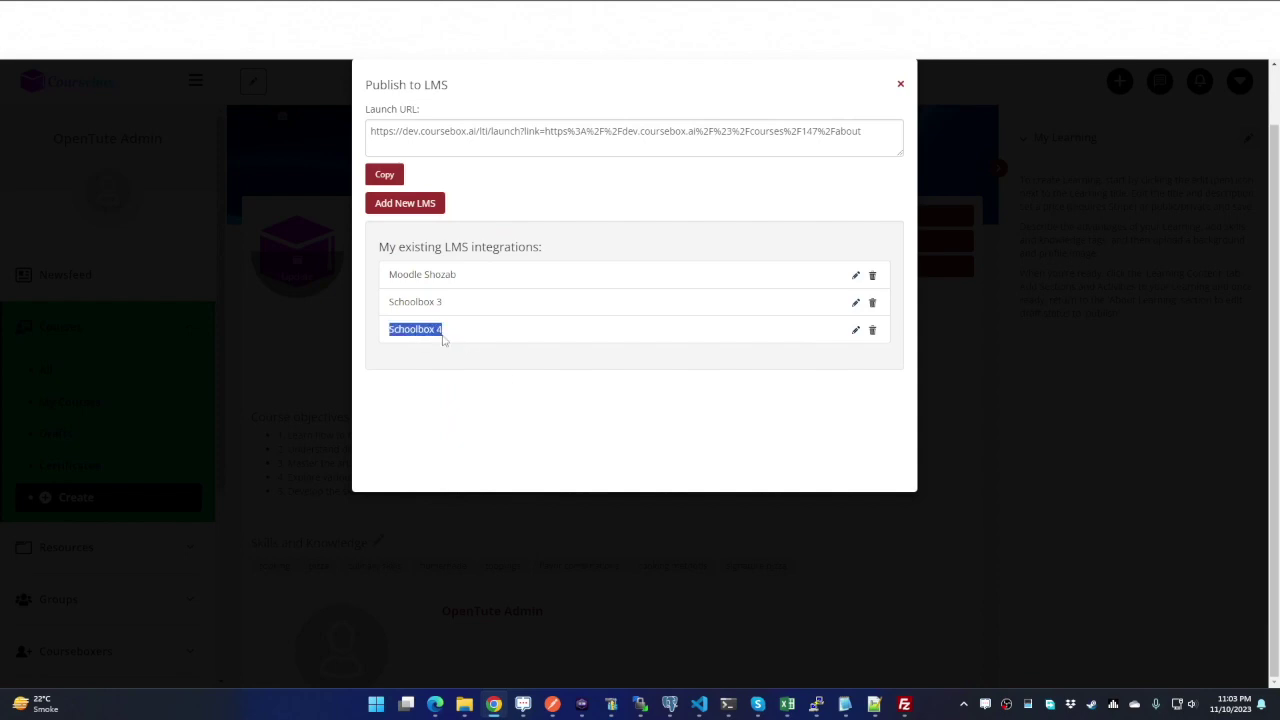
click(558, 392)
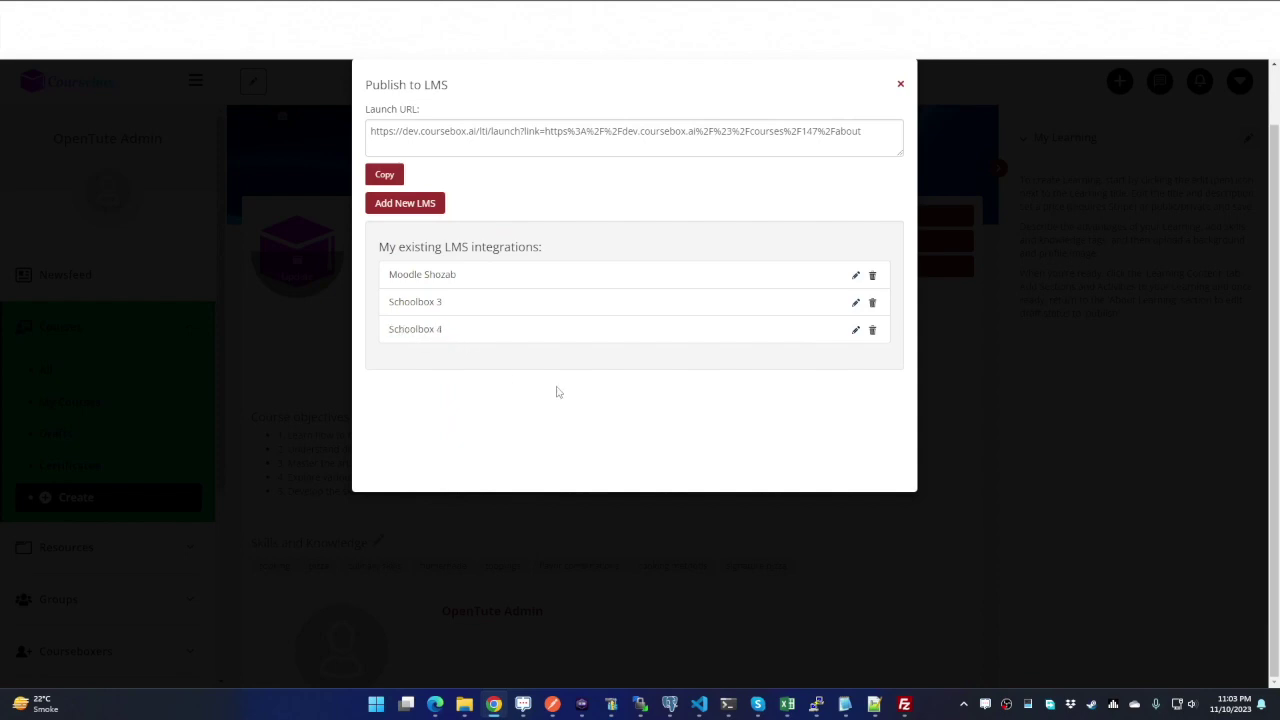
Step: Close the Publish to LMS dialog to return to the Cooking Pizza 101 course page
click(900, 86)
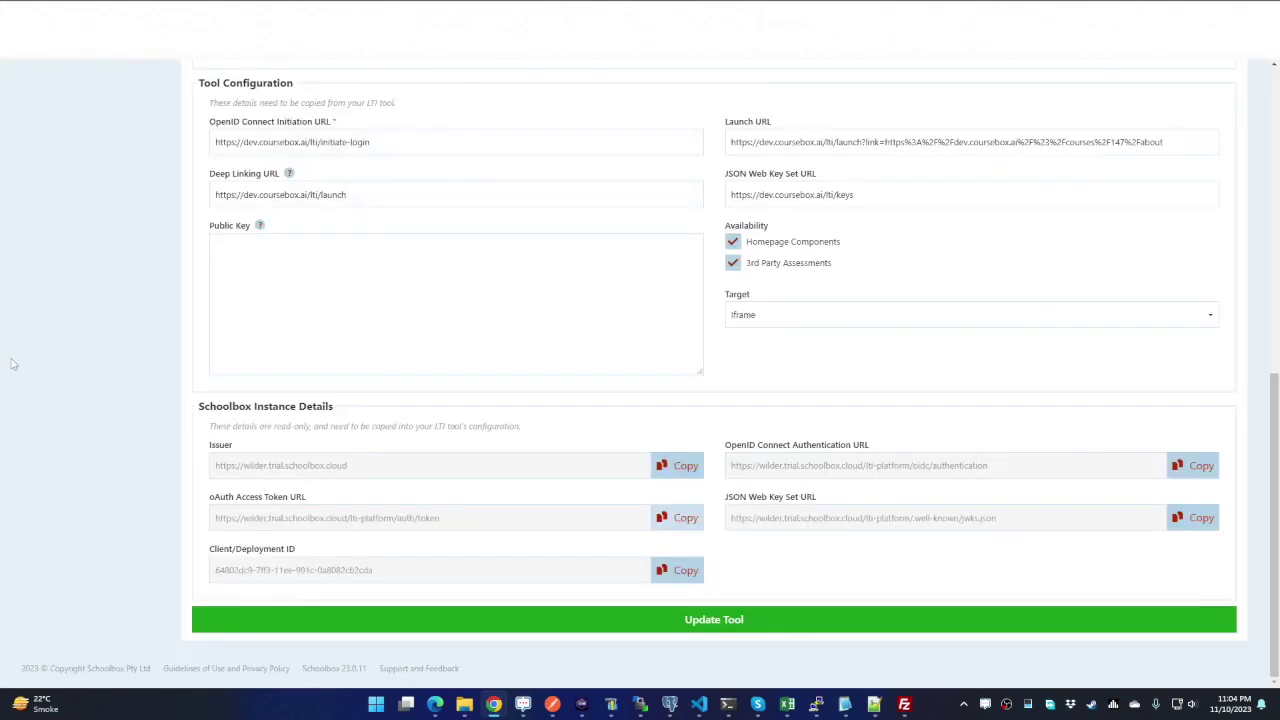
Step: Delete CourseBox Dev Test 3 from LTI Testing Course's CourseBox Dev unit and start a new 3rd party assessment
scroll(97, 437, up, 10)
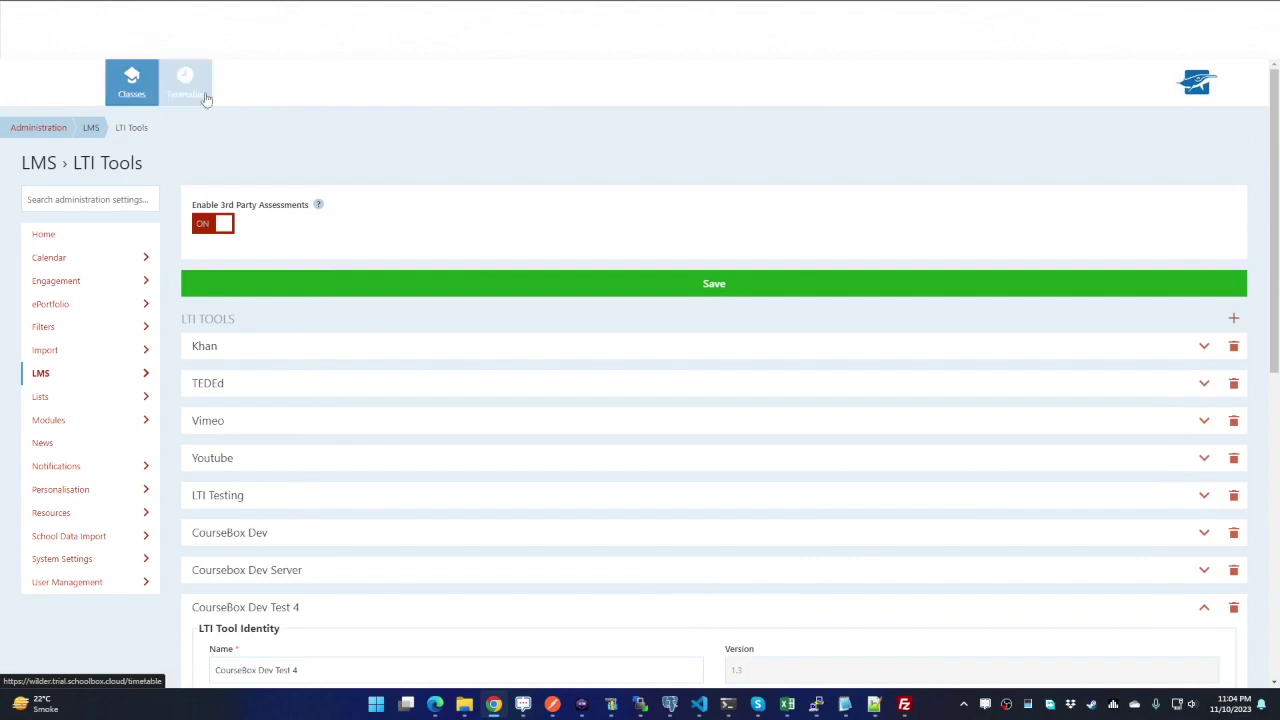
click(410, 102)
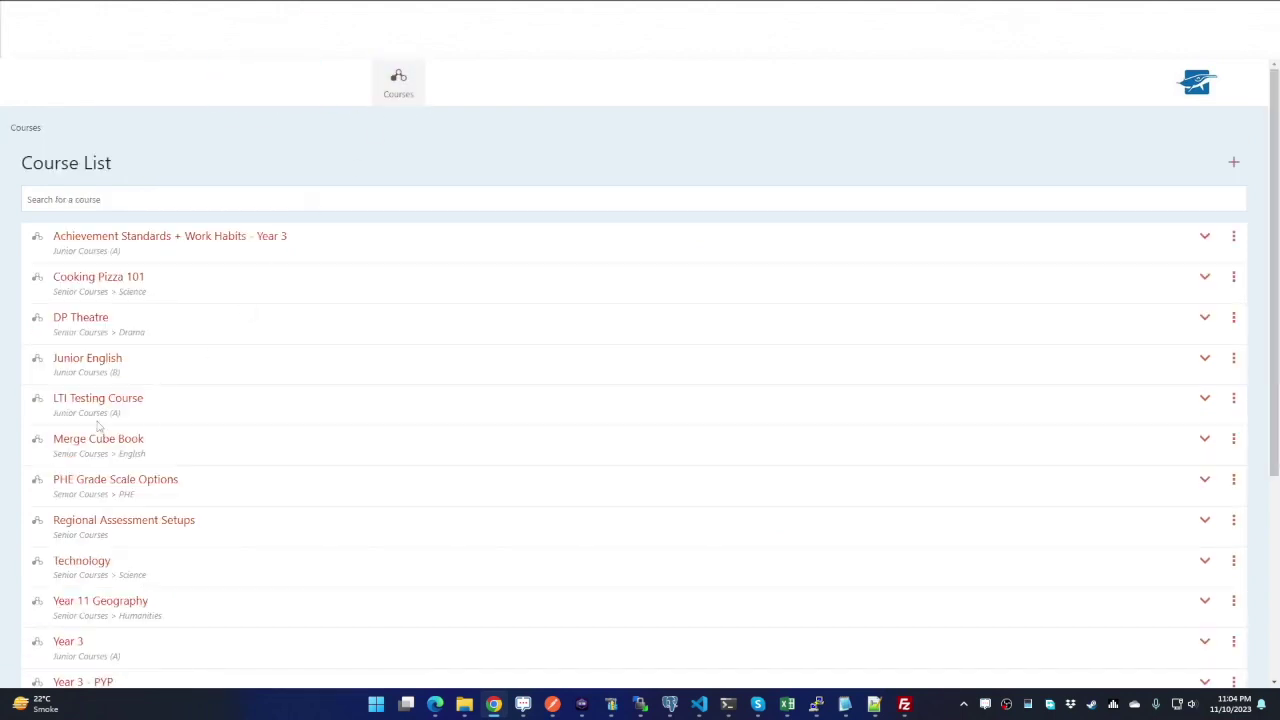
click(110, 400)
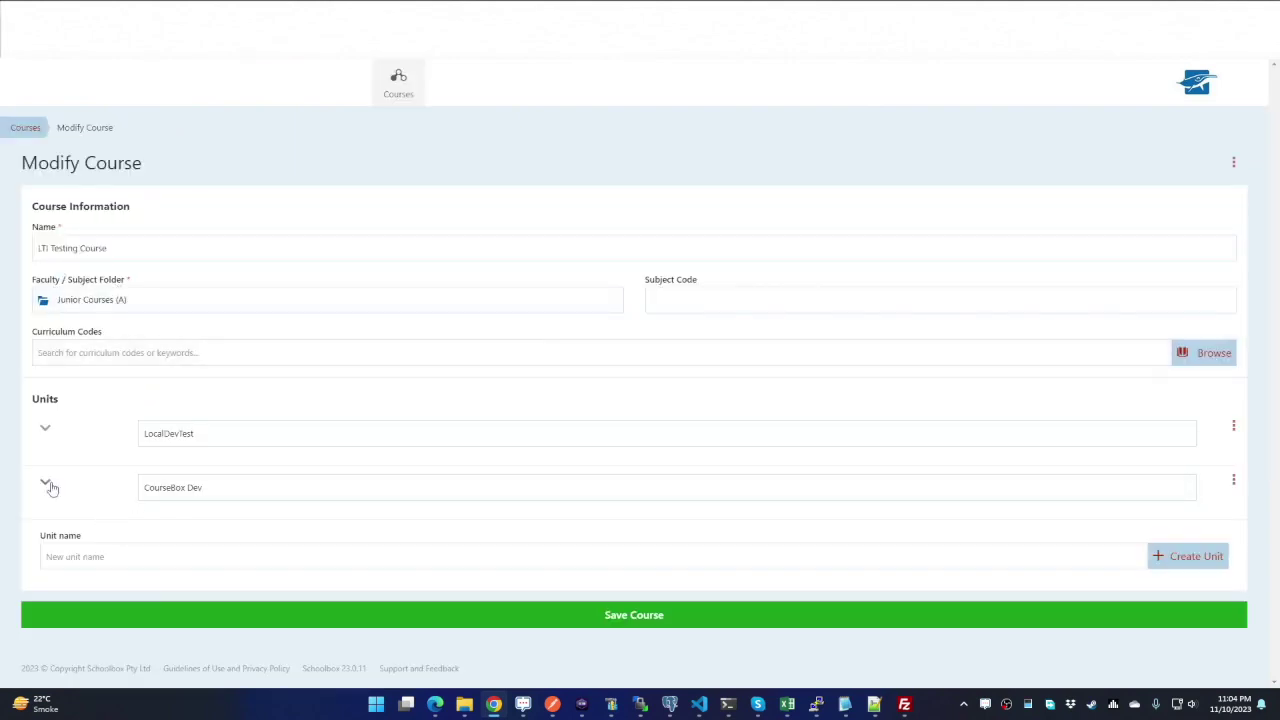
click(45, 481)
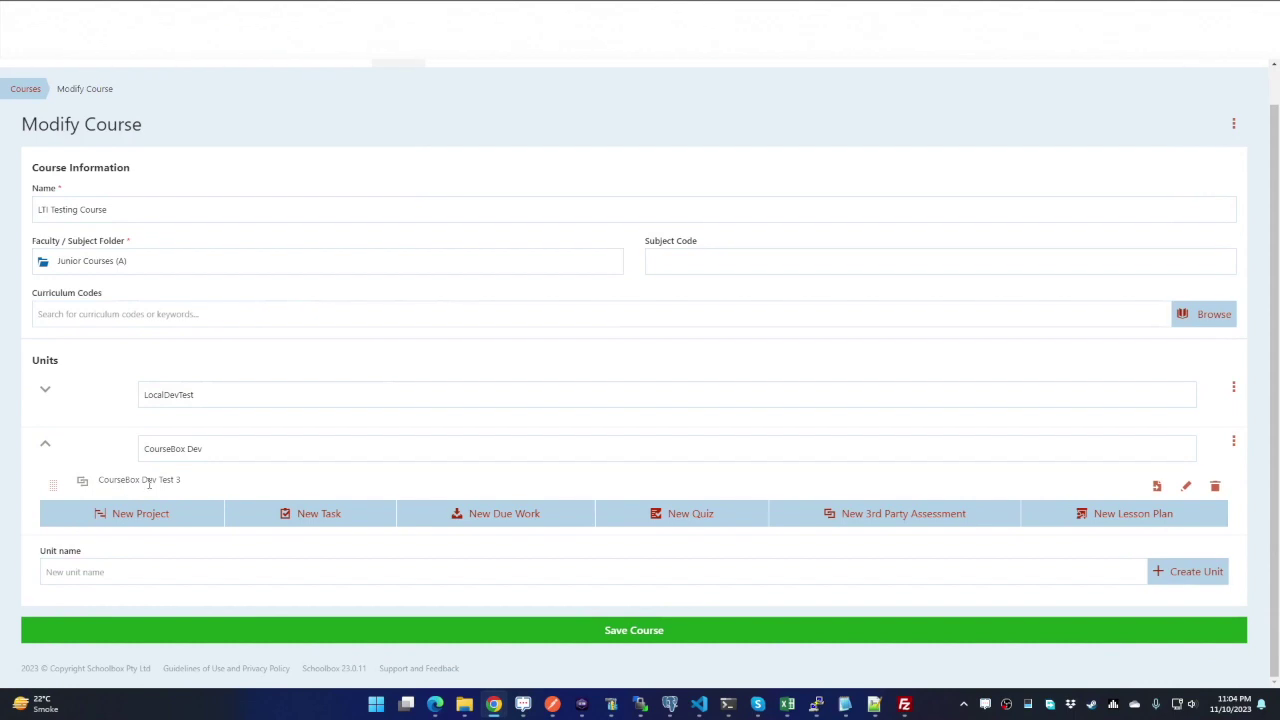
click(1215, 486)
click(511, 197)
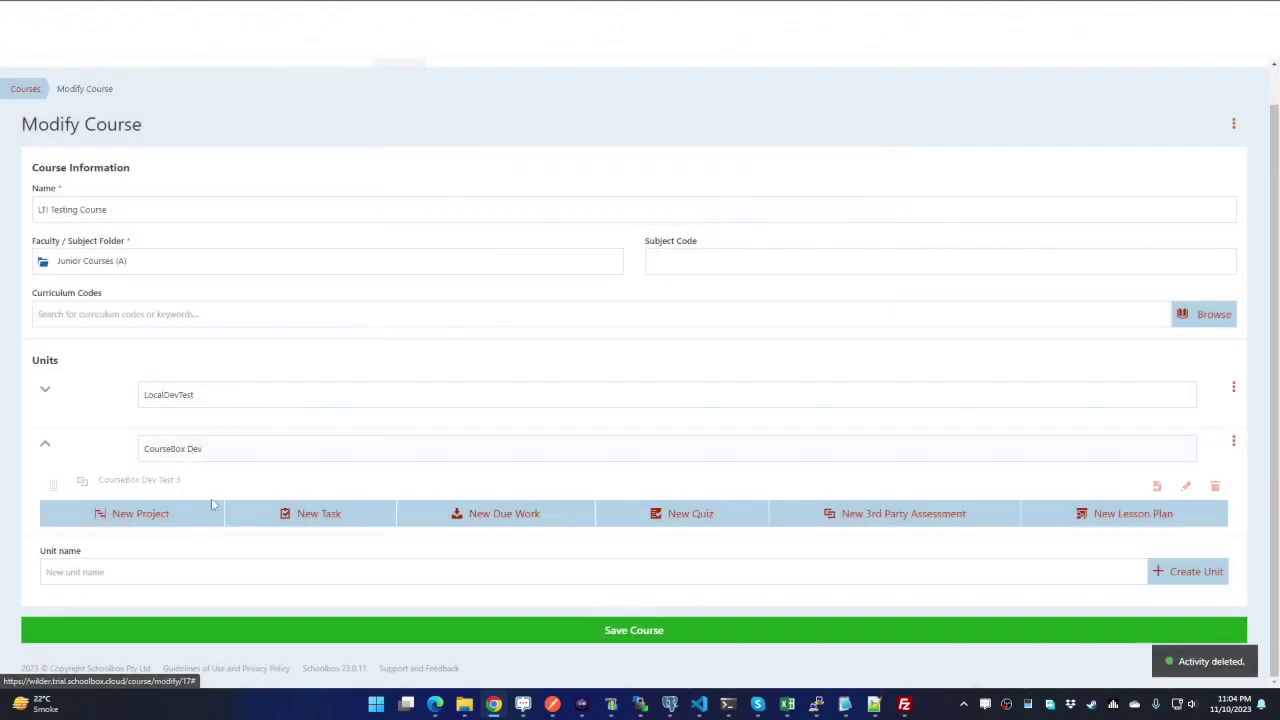
click(930, 571)
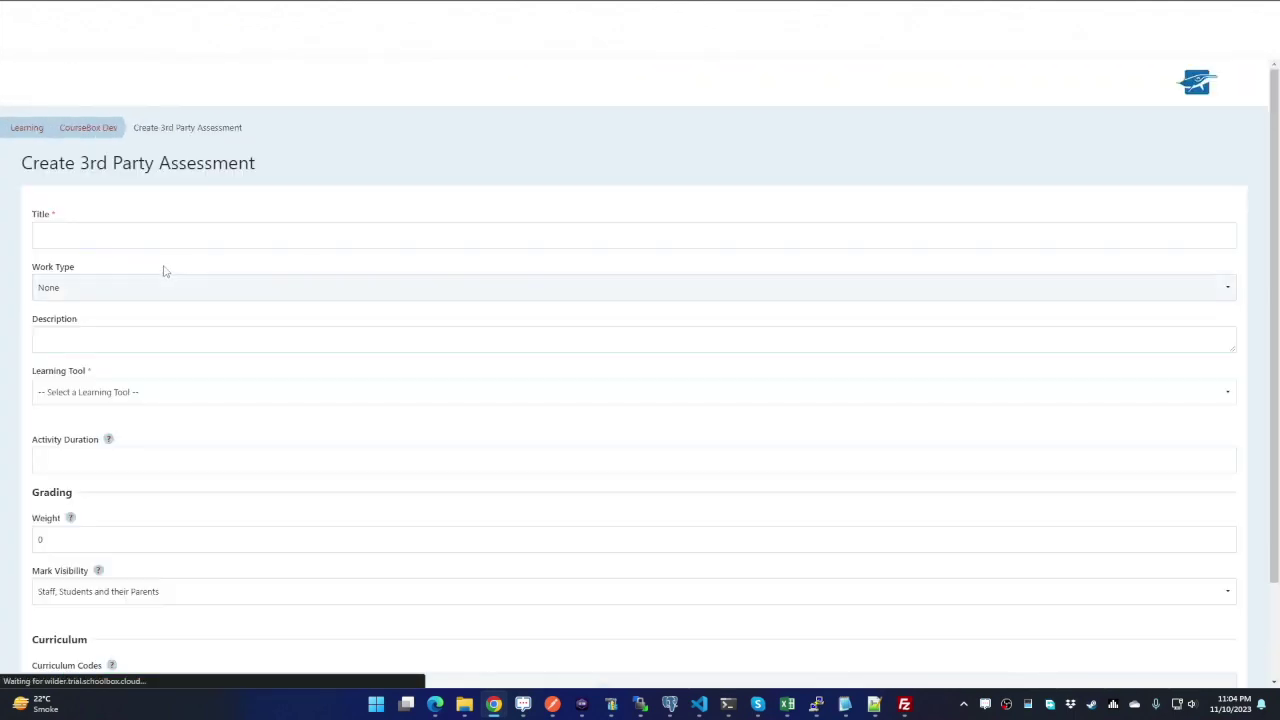
click(80, 239)
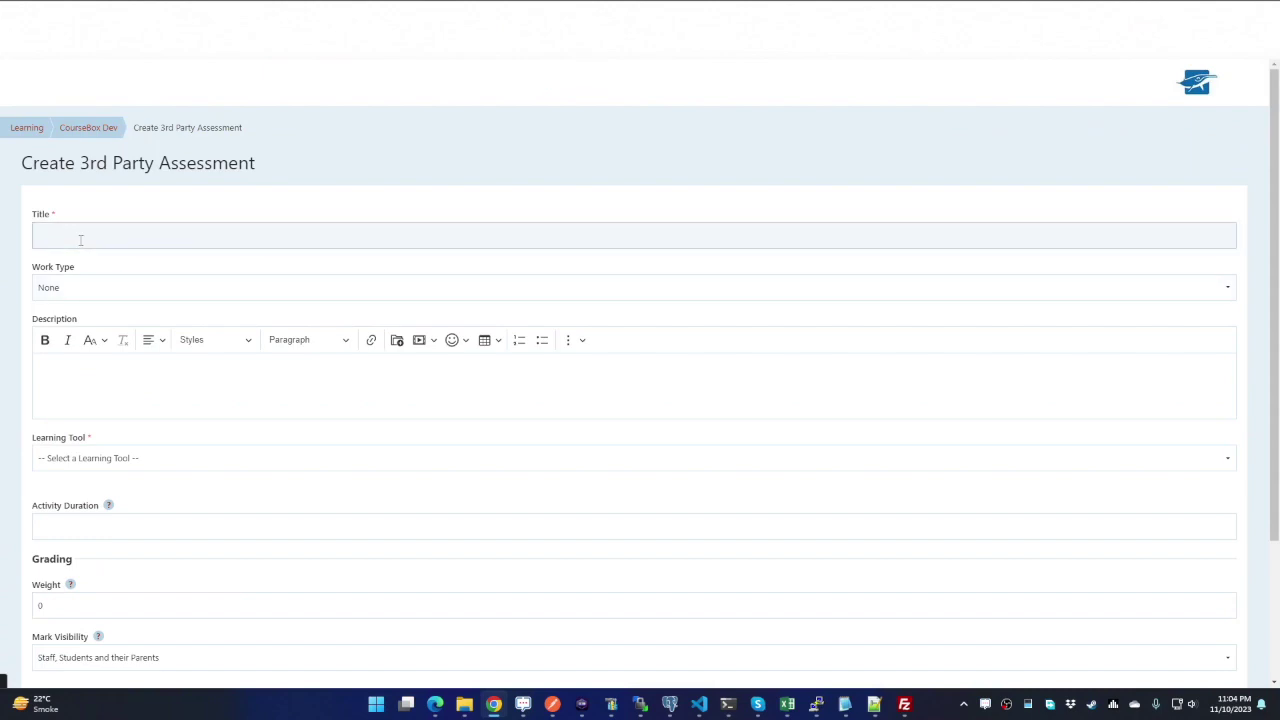
Step: Title the assessment 'Test Course' and choose CourseBox Dev Test 4 as its learning tool
text(Course)
scroll(113, 350, down, 1)
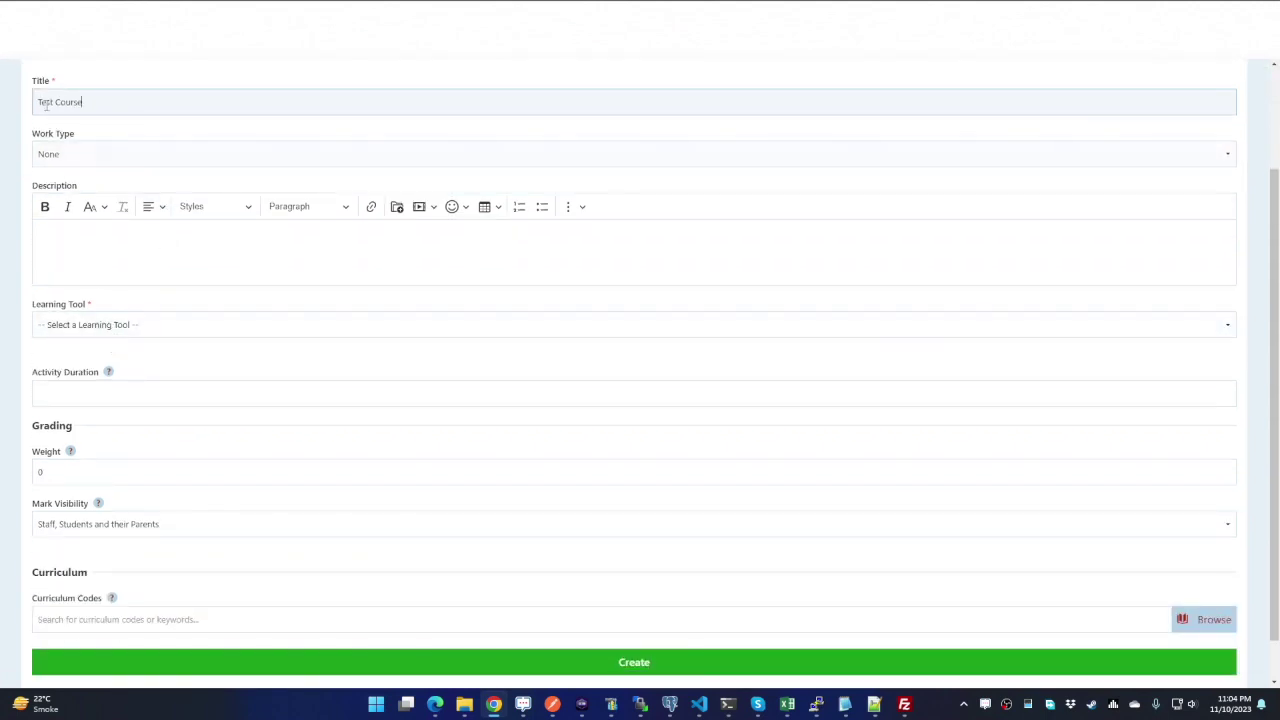
click(113, 328)
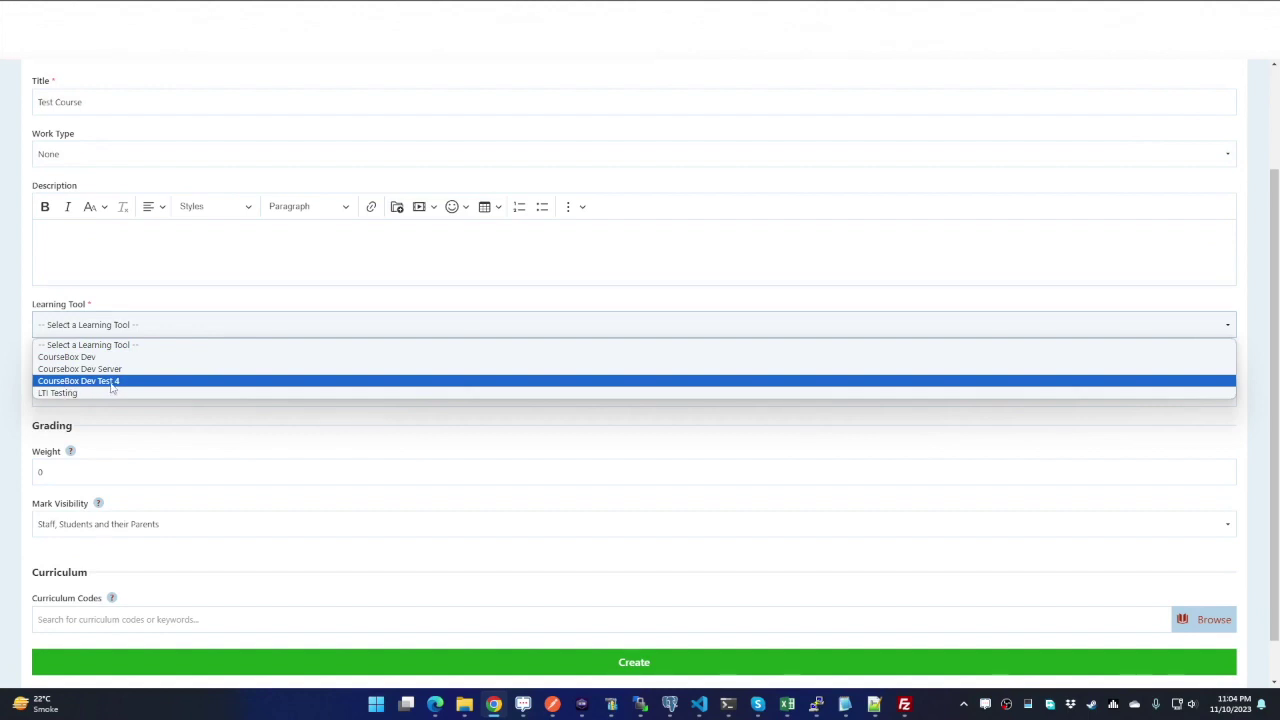
click(112, 381)
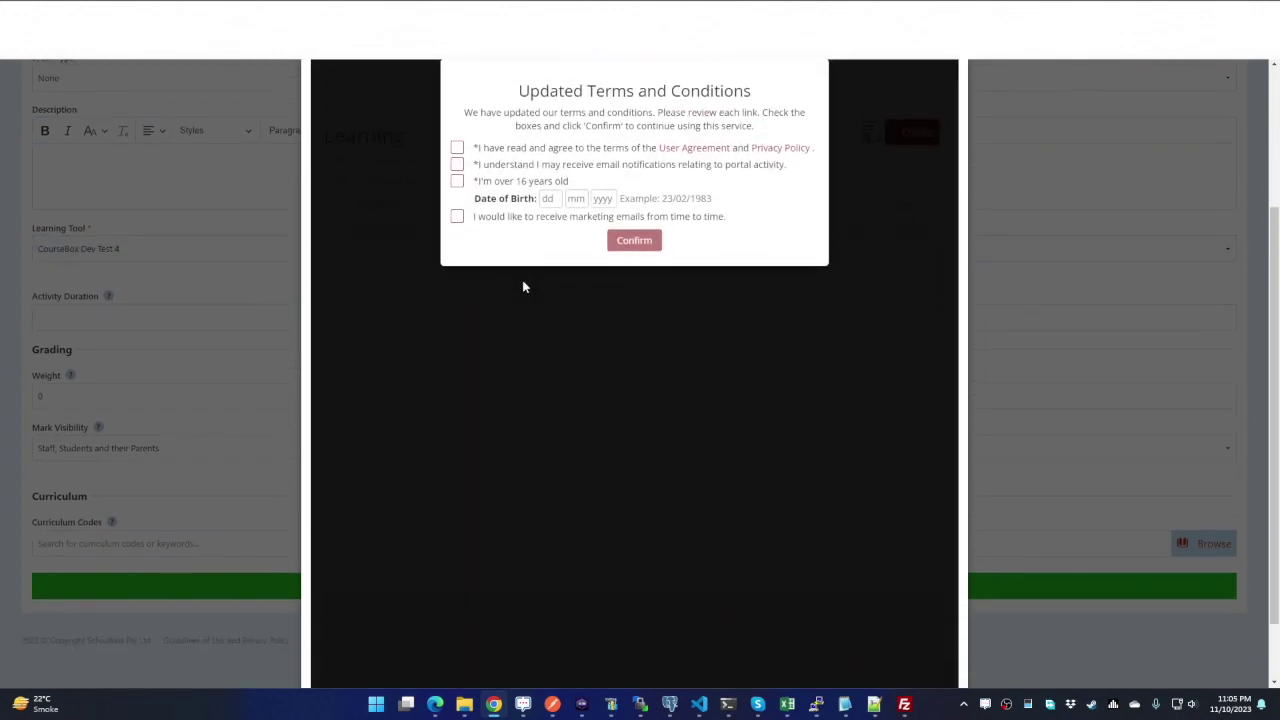
Step: Tick all four Coursebox terms checkboxes and confirm the updated terms
click(468, 149)
click(470, 165)
click(473, 184)
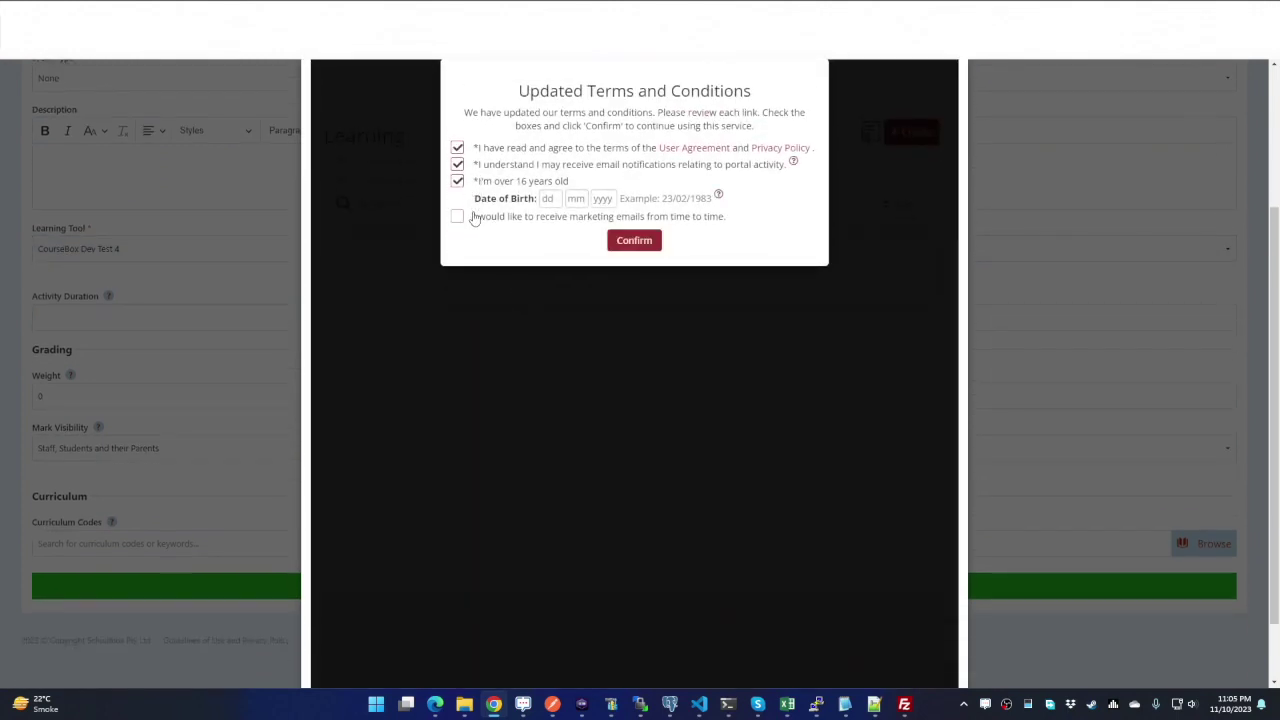
click(473, 215)
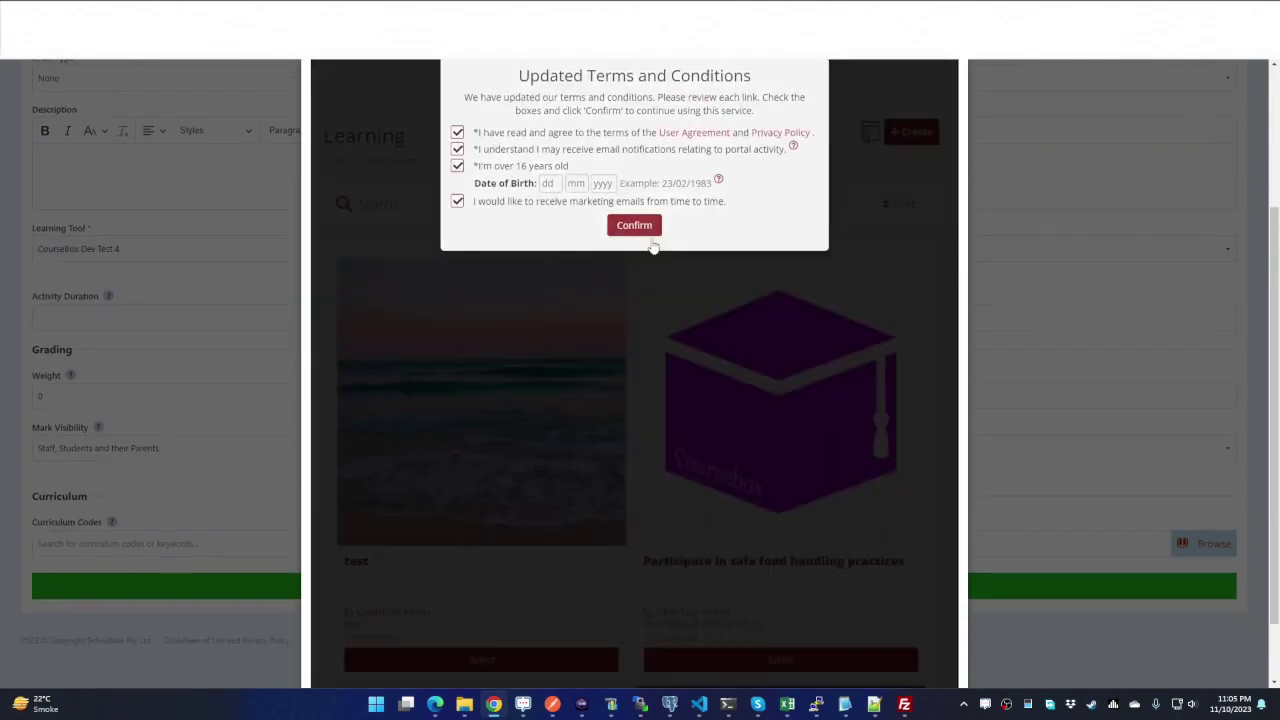
click(628, 230)
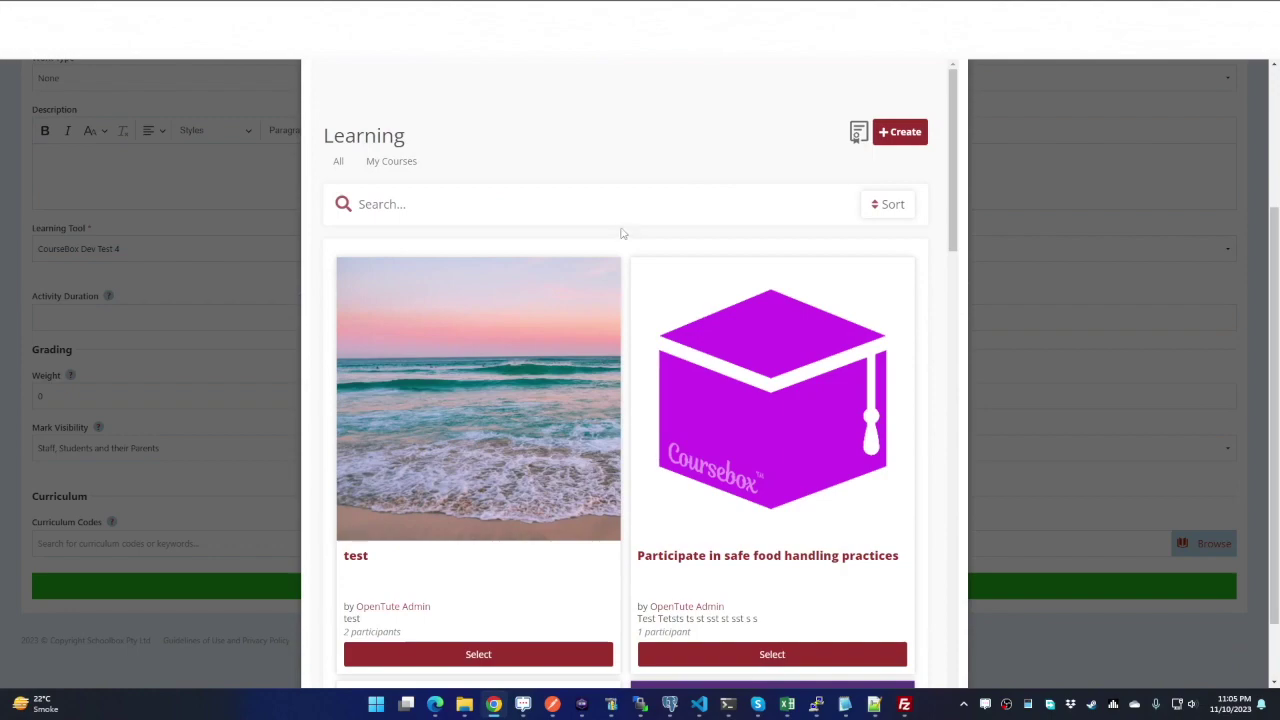
Step: Select the Cooking Pizza 101 course as the assessment's linked content
scroll(550, 320, down, 2)
scroll(548, 325, down, 10)
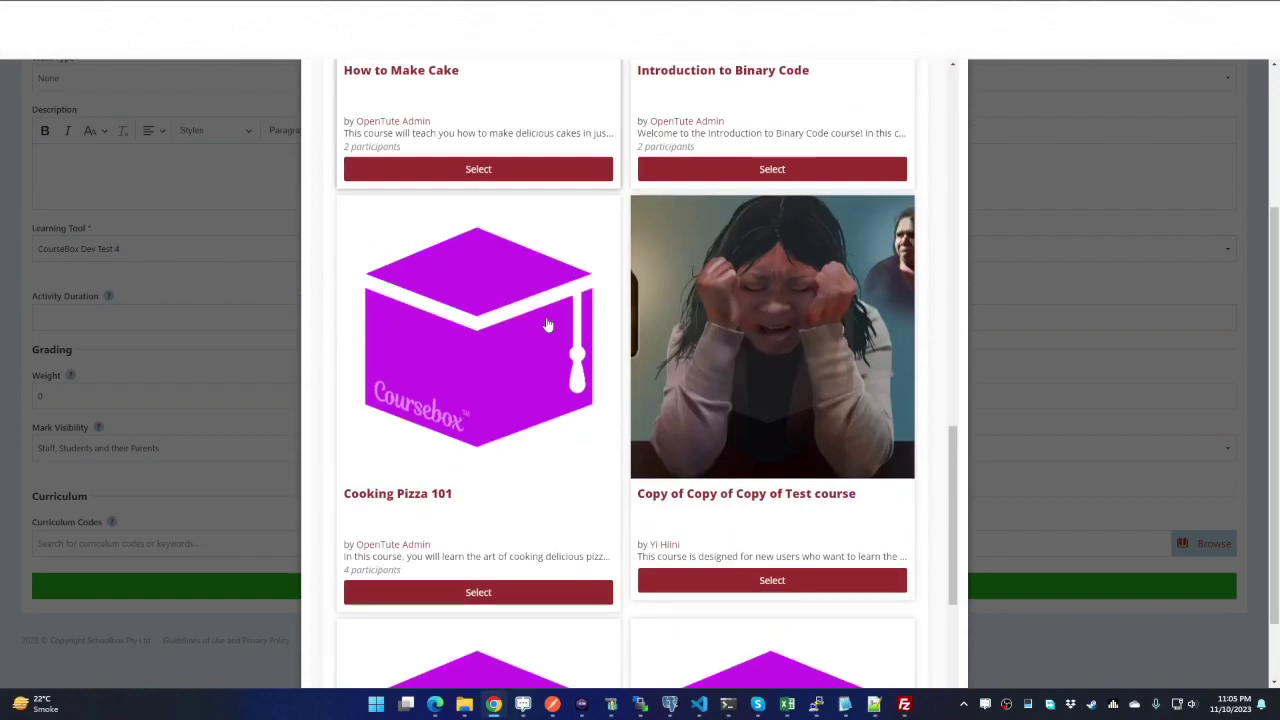
scroll(548, 325, down, 4)
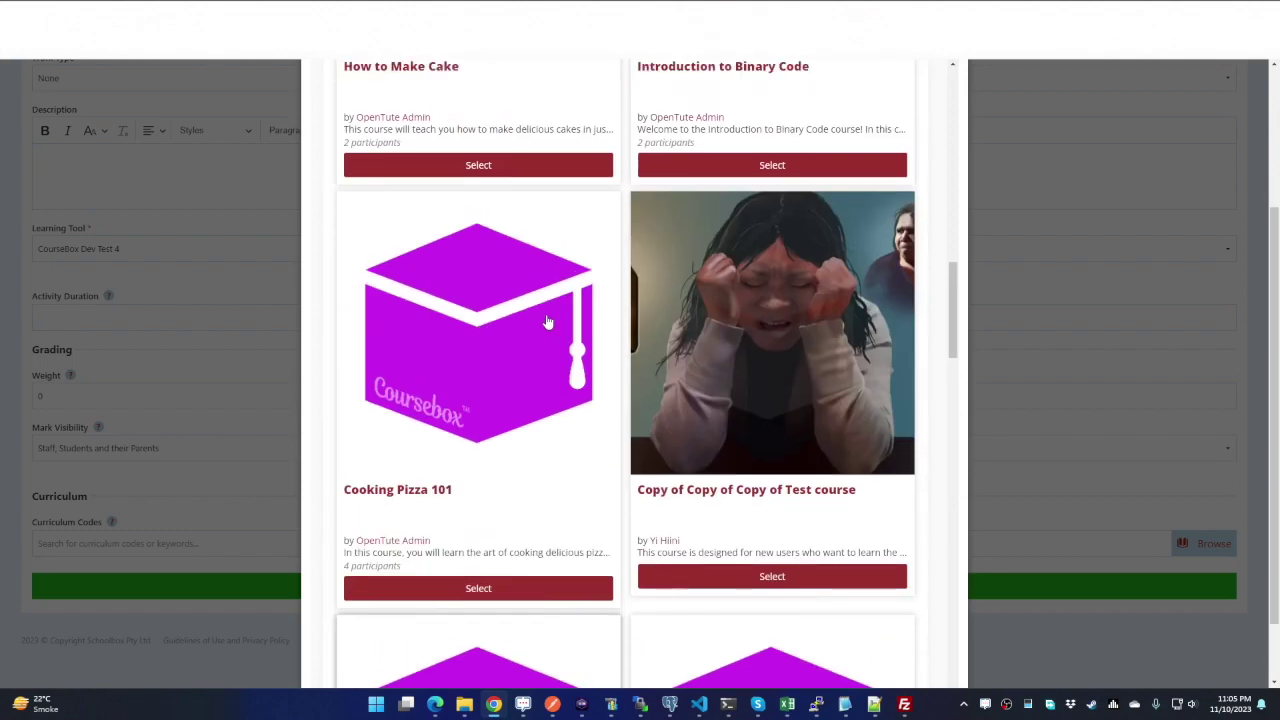
scroll(486, 400, down, 2)
click(486, 400)
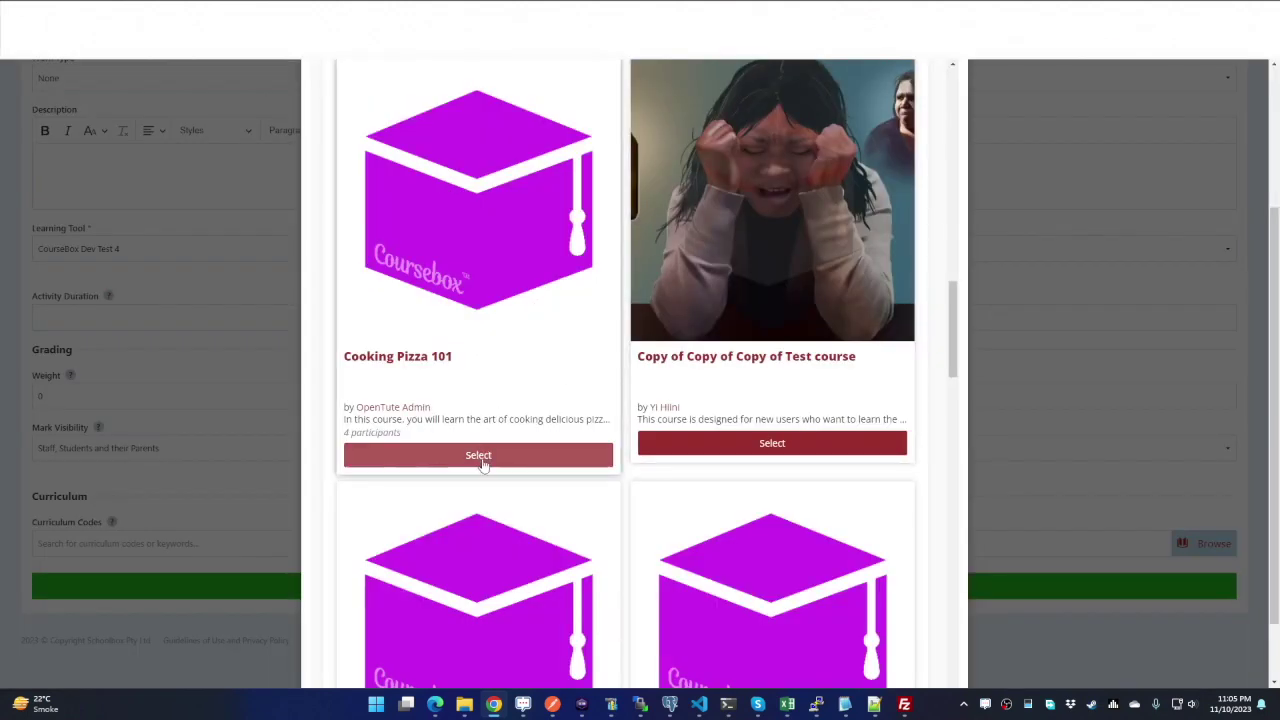
click(482, 462)
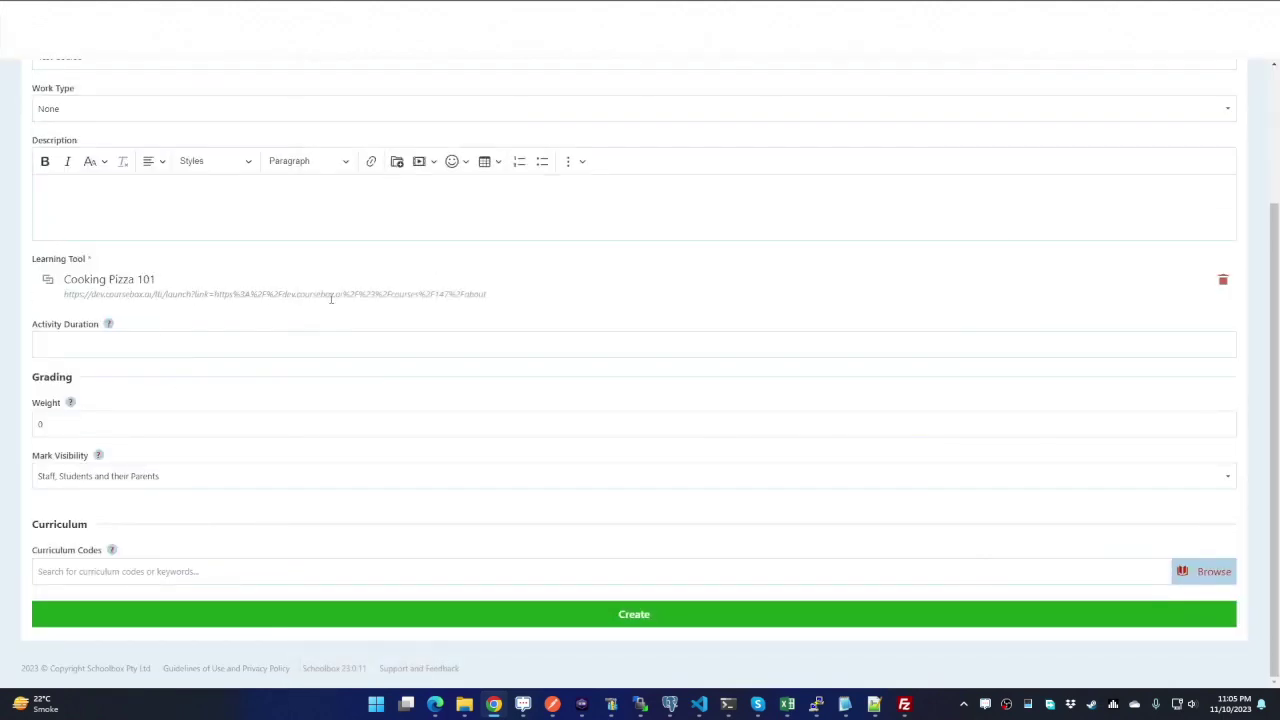
Step: Set activity duration 14 and weight 5, then create the Test Course assessment
scroll(490, 407, up, 1)
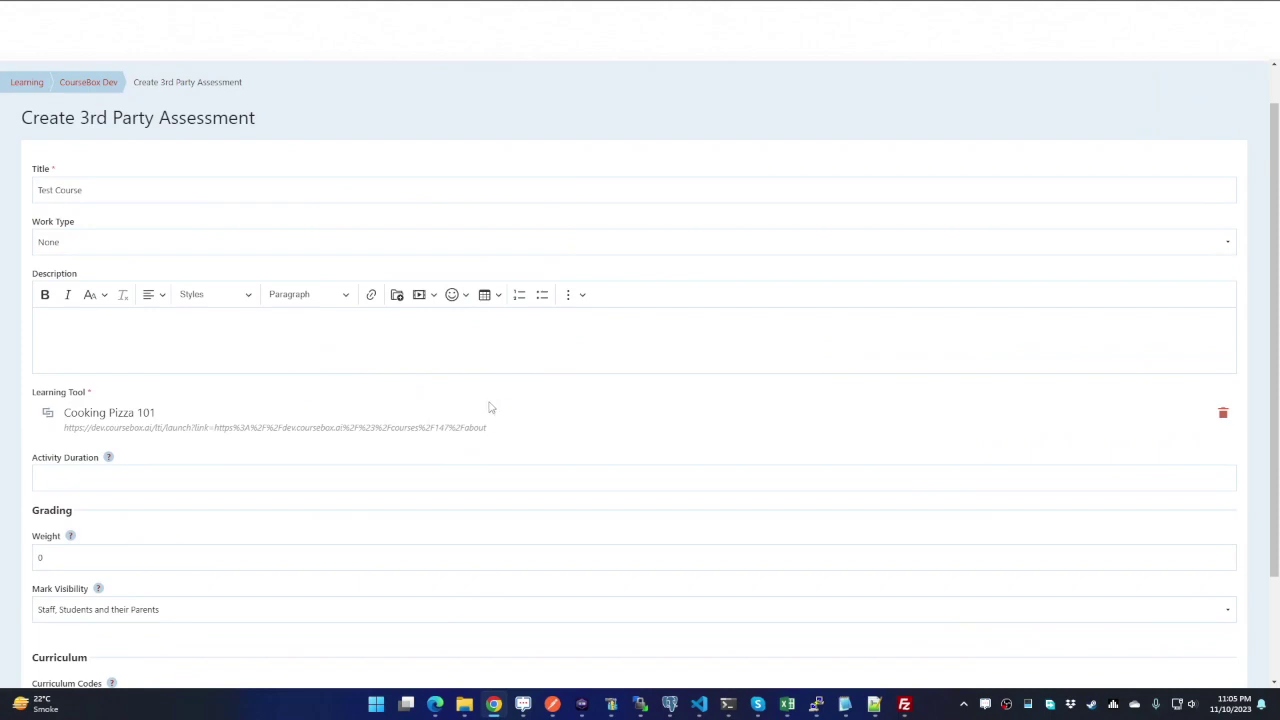
scroll(490, 423, down, 1)
click(102, 345)
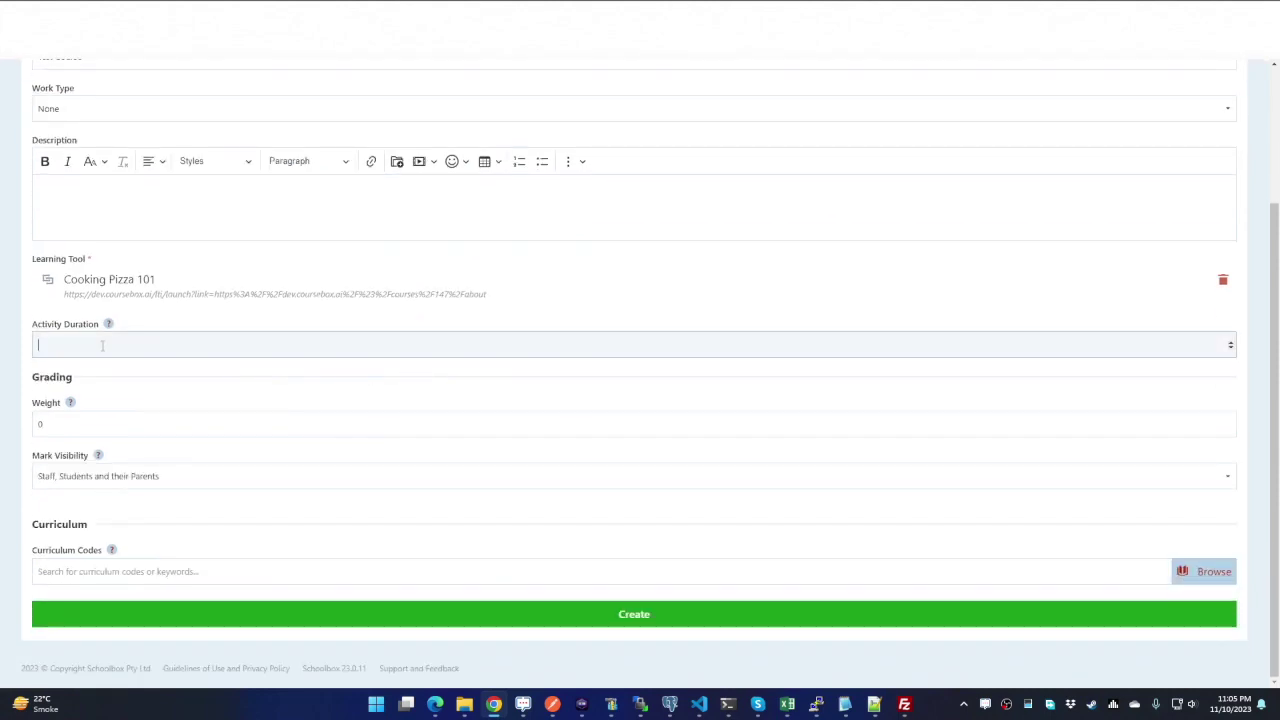
text(14)
click(78, 424)
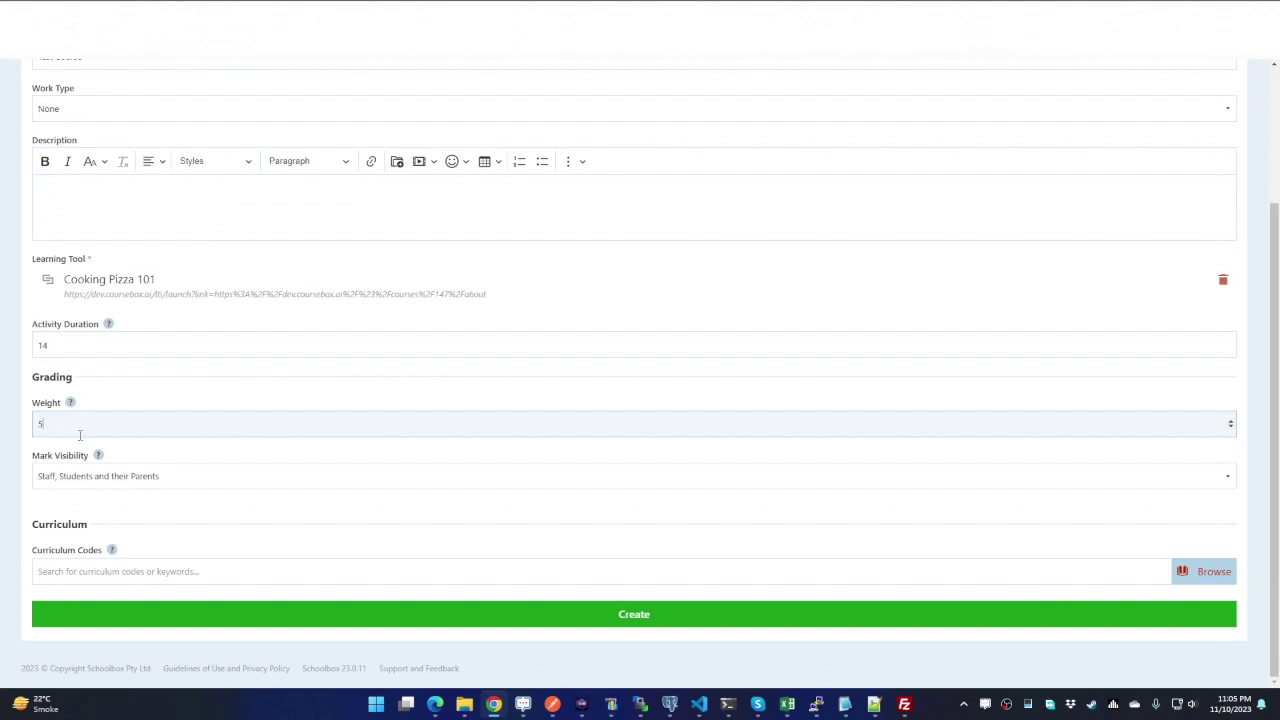
click(678, 604)
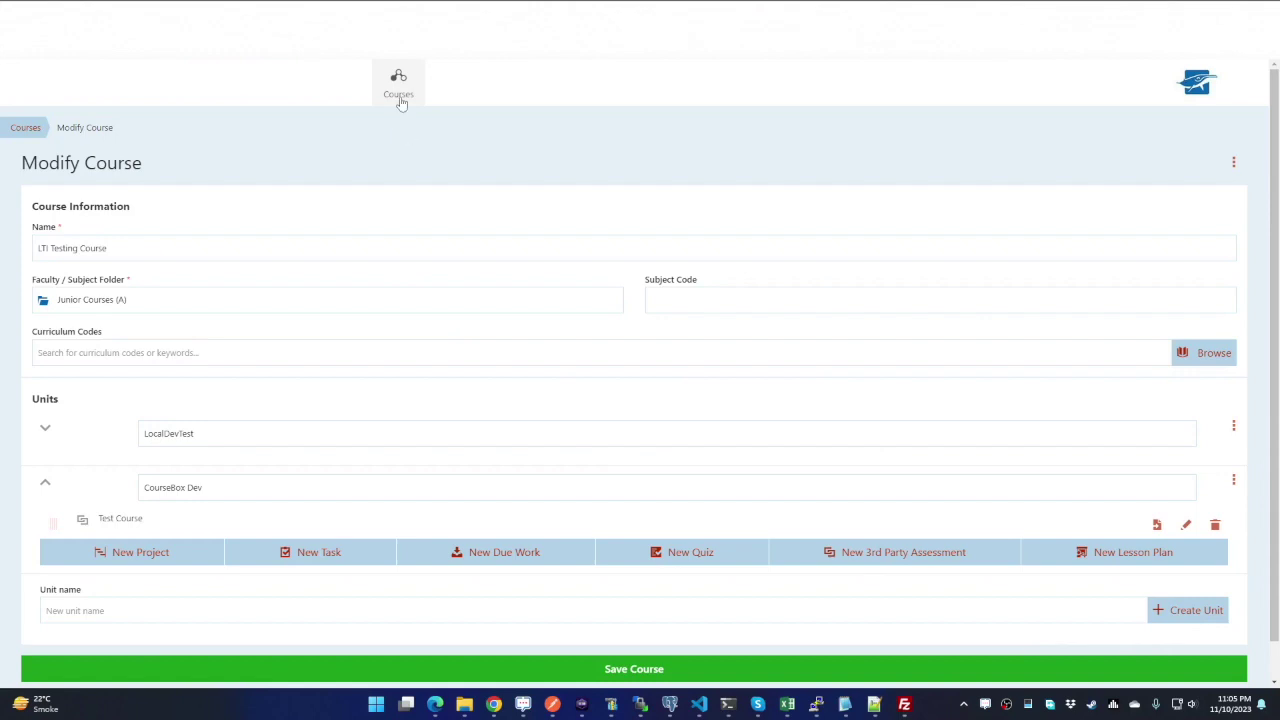
Step: Start importing LTI Testing Course into class 3IH
click(648, 669)
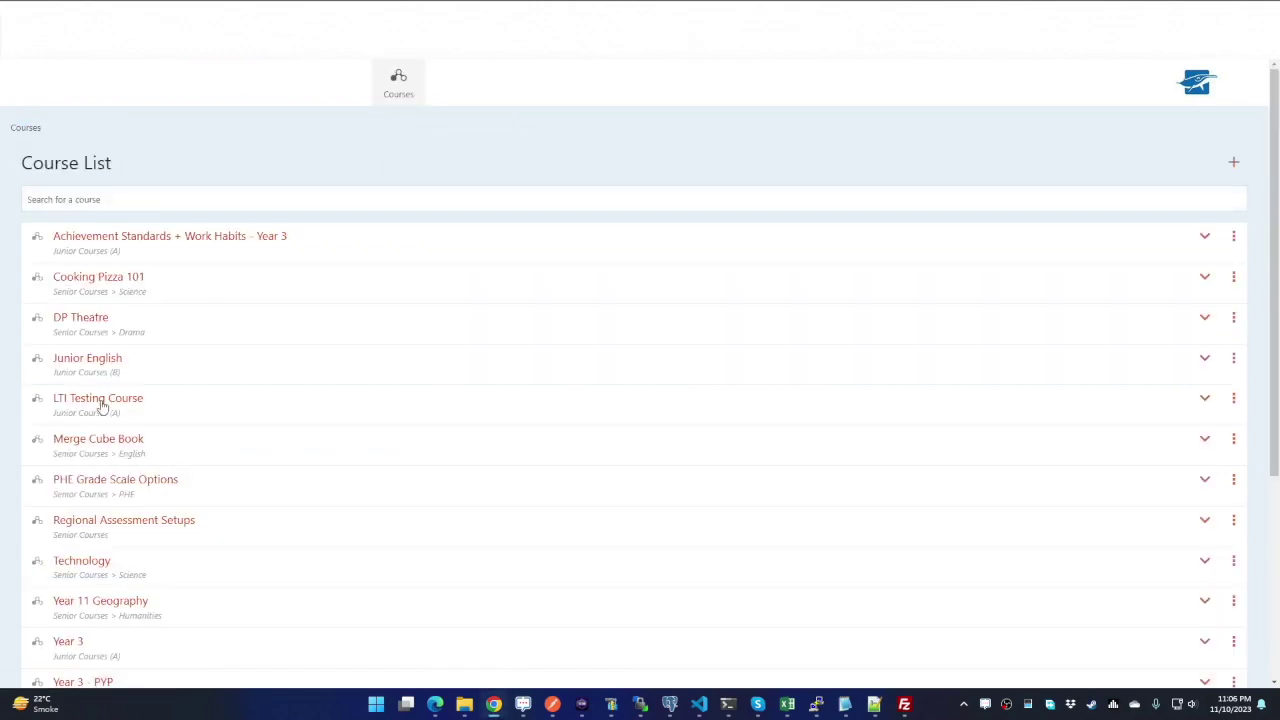
click(1205, 399)
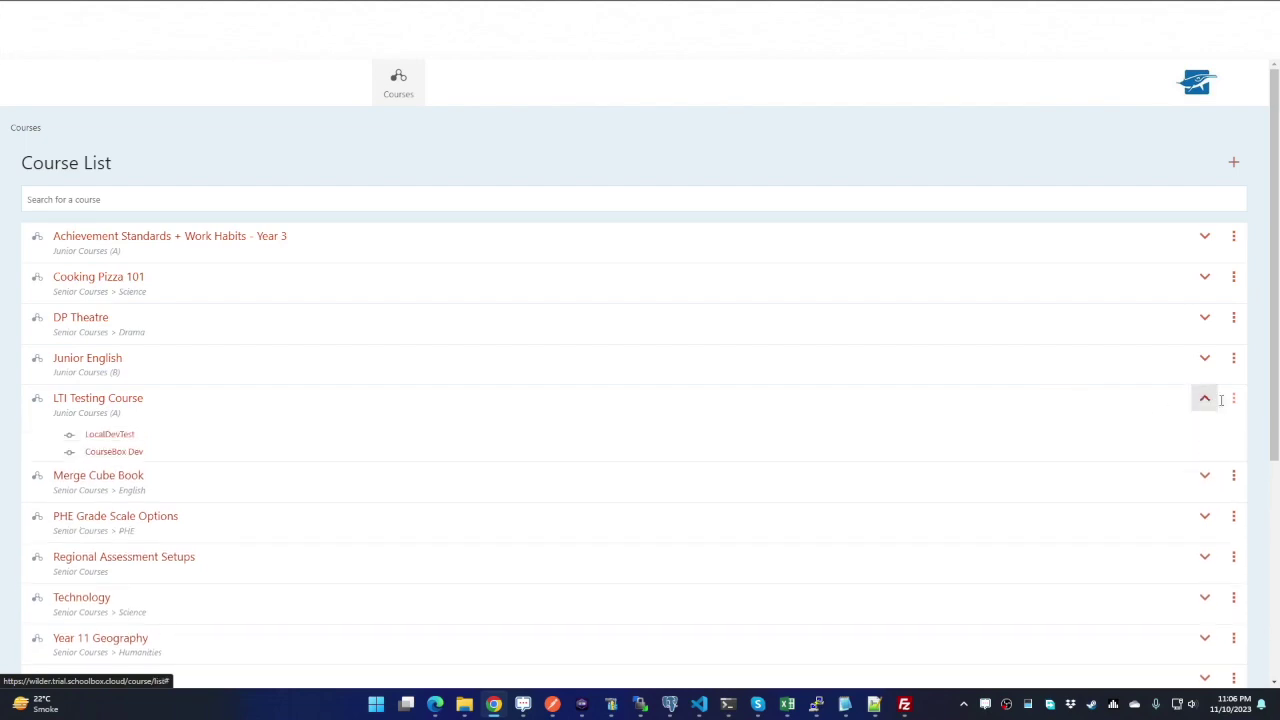
click(1230, 400)
click(1121, 187)
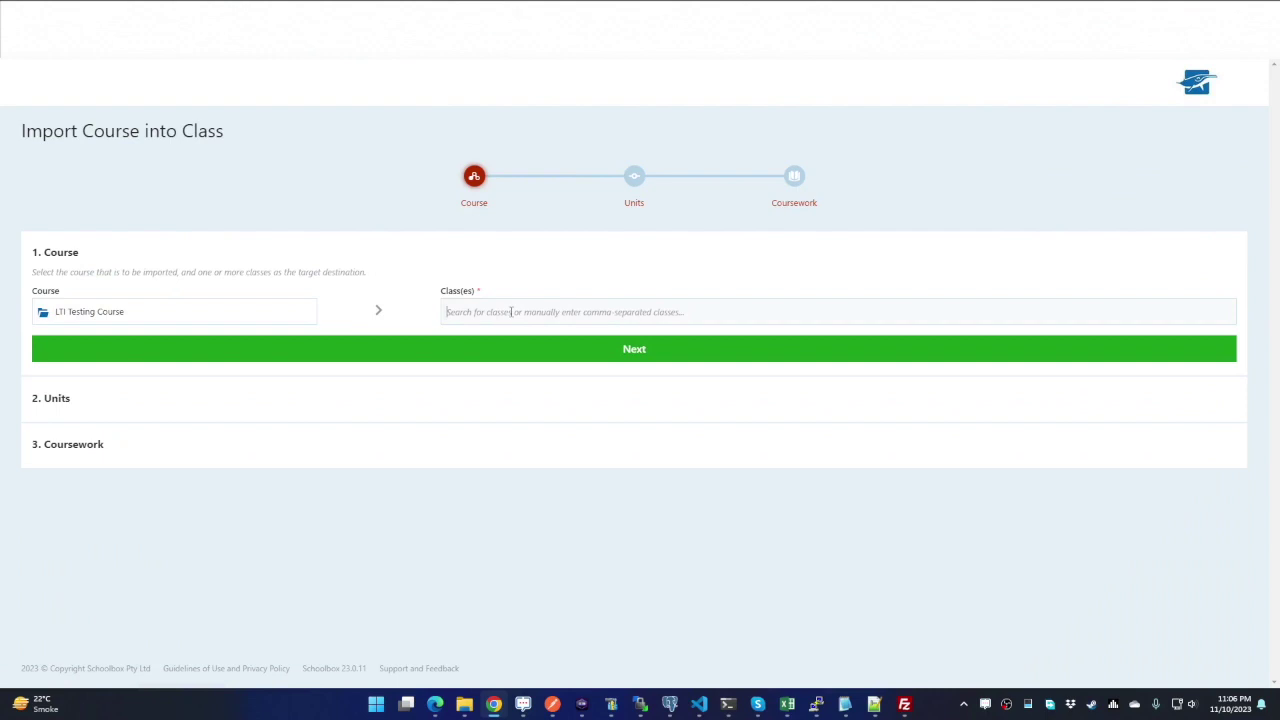
click(511, 312)
text(3ih)
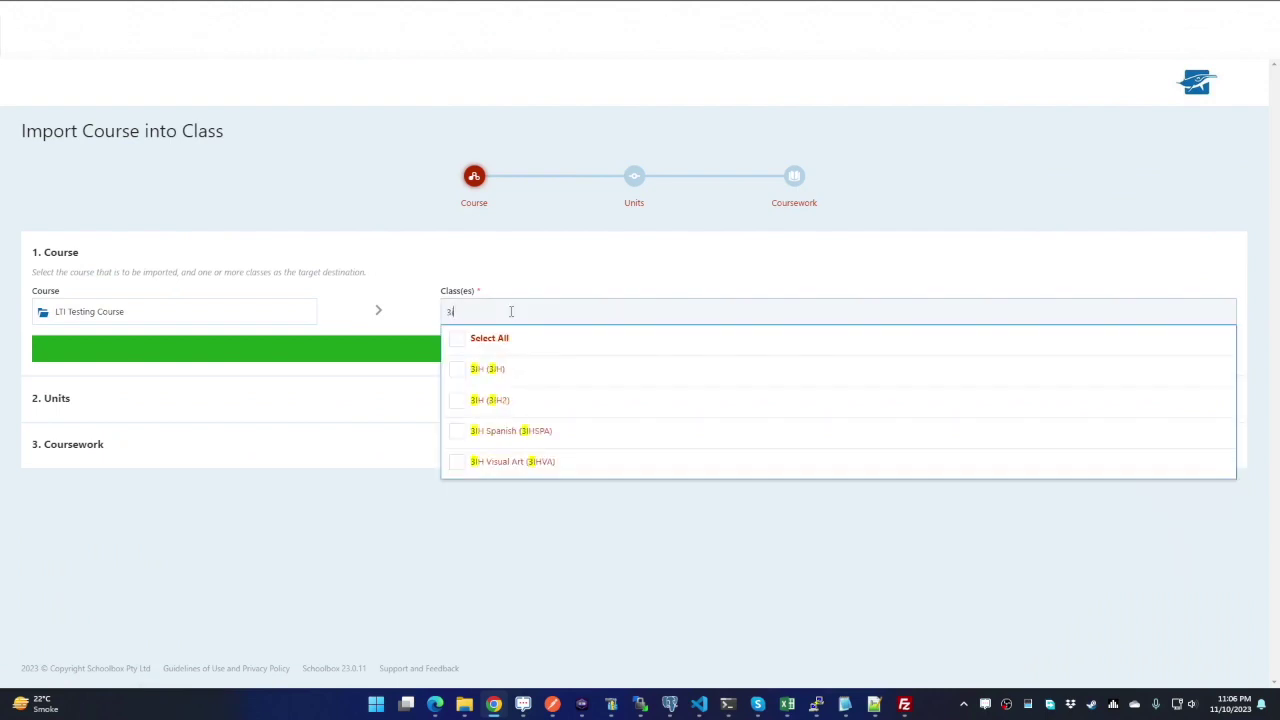
click(527, 372)
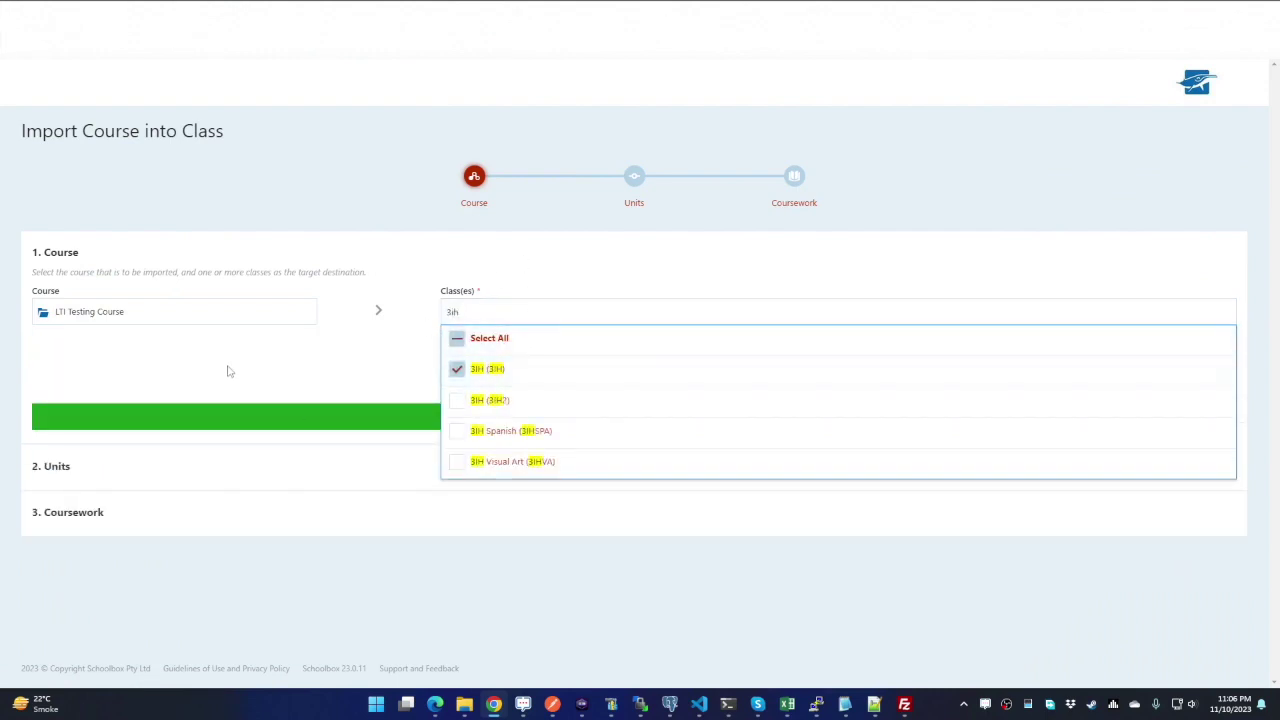
click(229, 414)
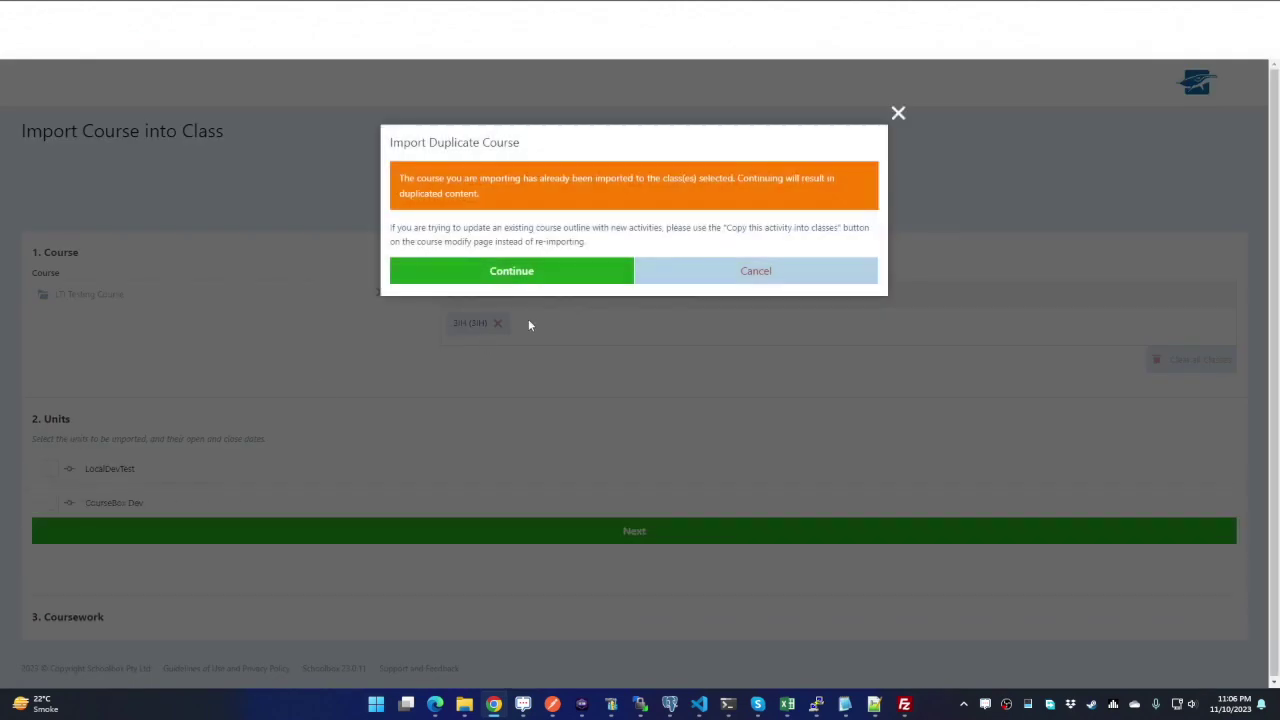
Step: Import only the CourseBox Dev unit, open 3 November and closing 30 November
click(530, 280)
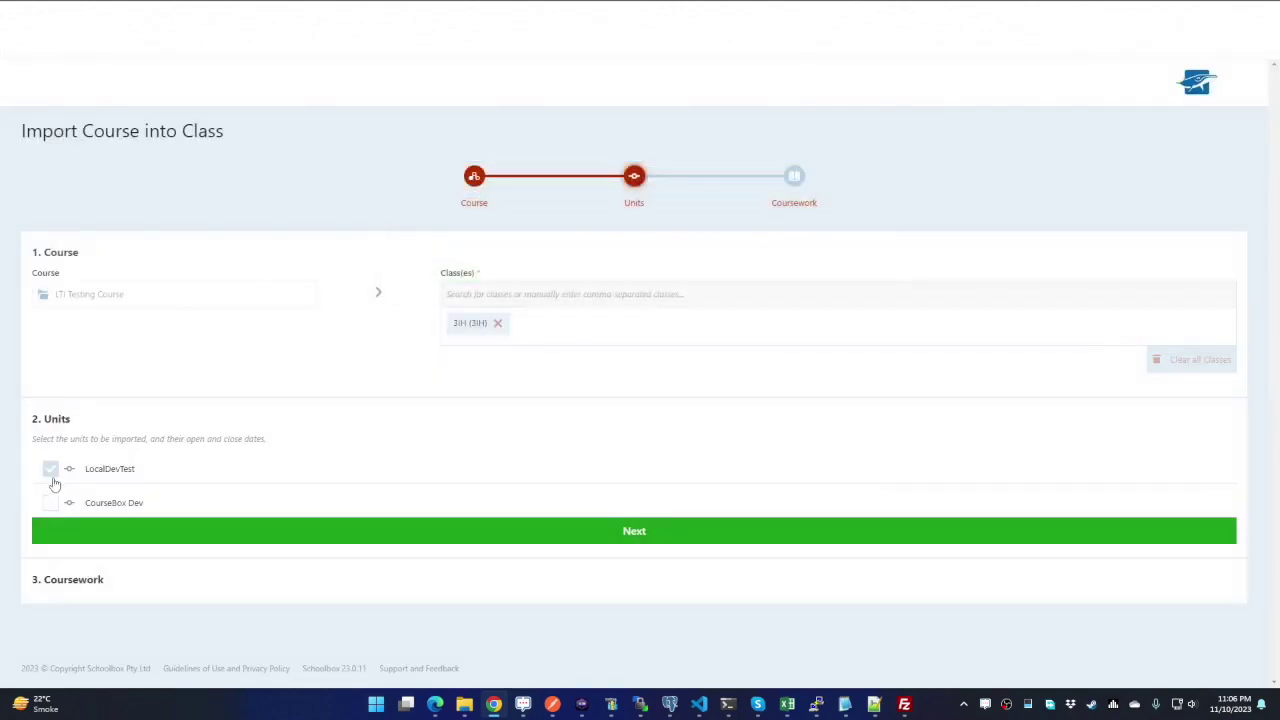
click(50, 502)
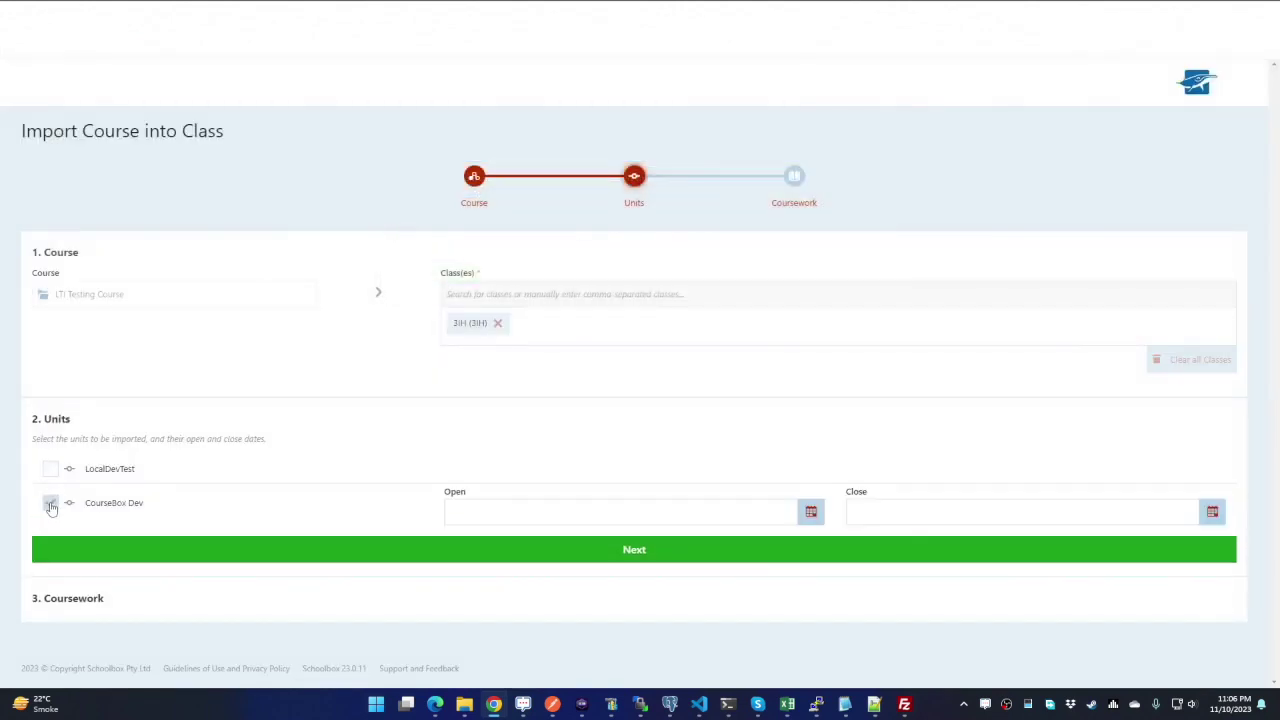
click(811, 511)
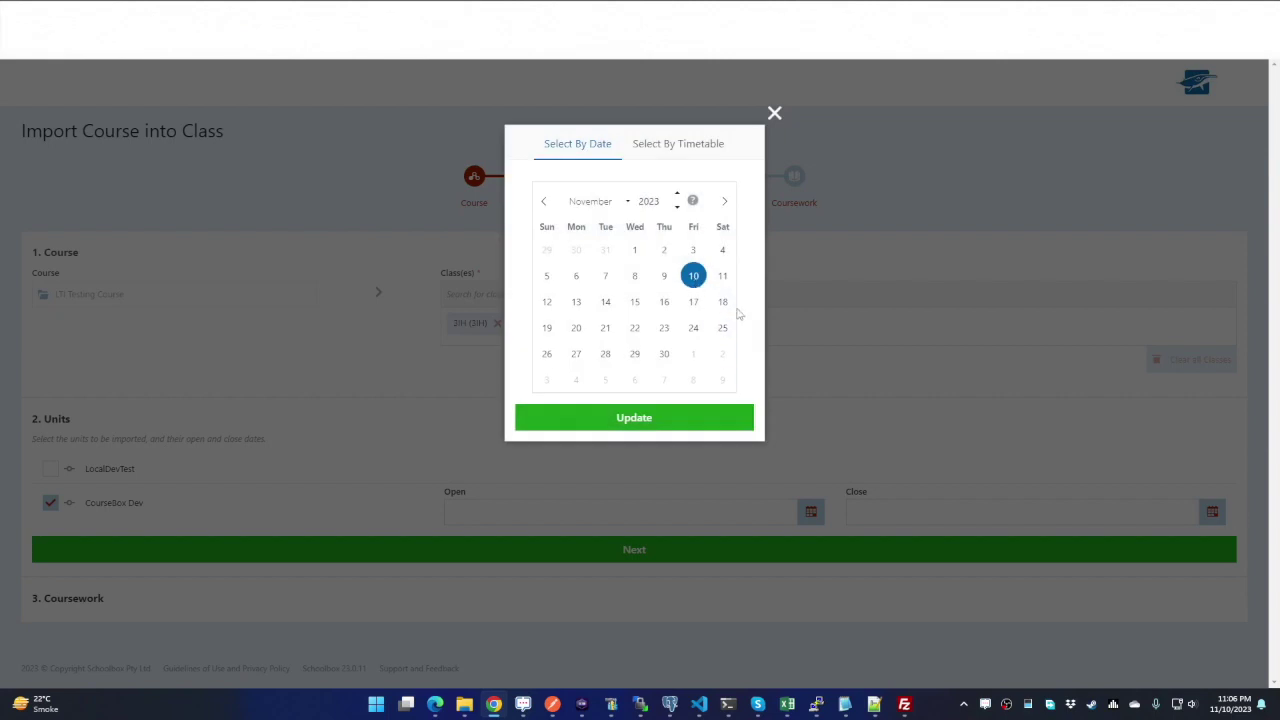
click(693, 249)
click(666, 420)
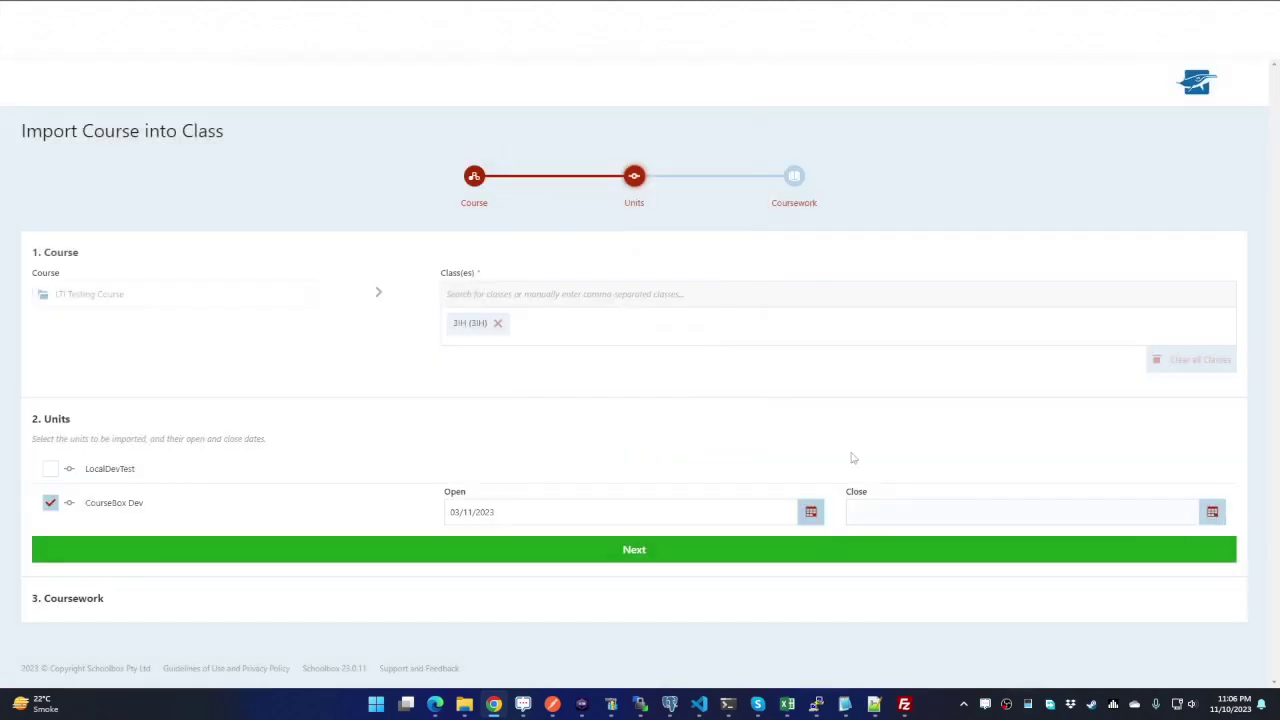
click(870, 511)
click(663, 354)
click(660, 420)
click(670, 548)
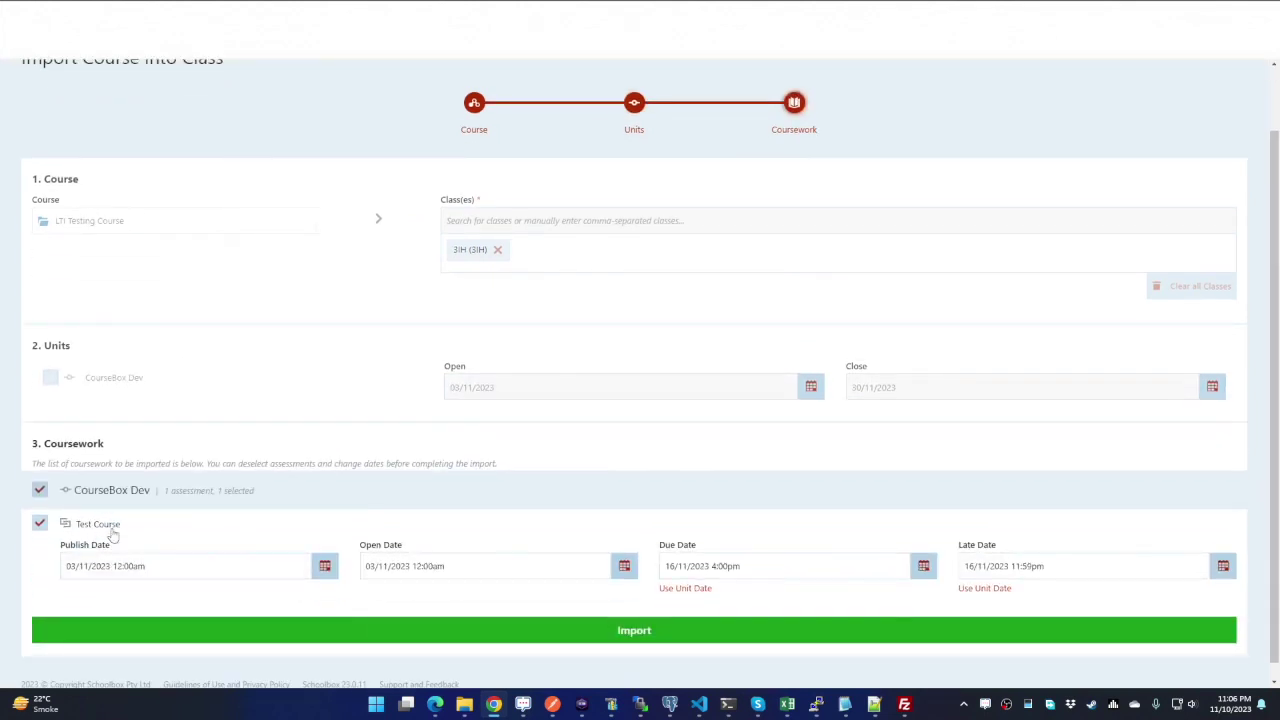
Step: Set Test Course's due date to 30 November 4:00am and complete the import
click(923, 566)
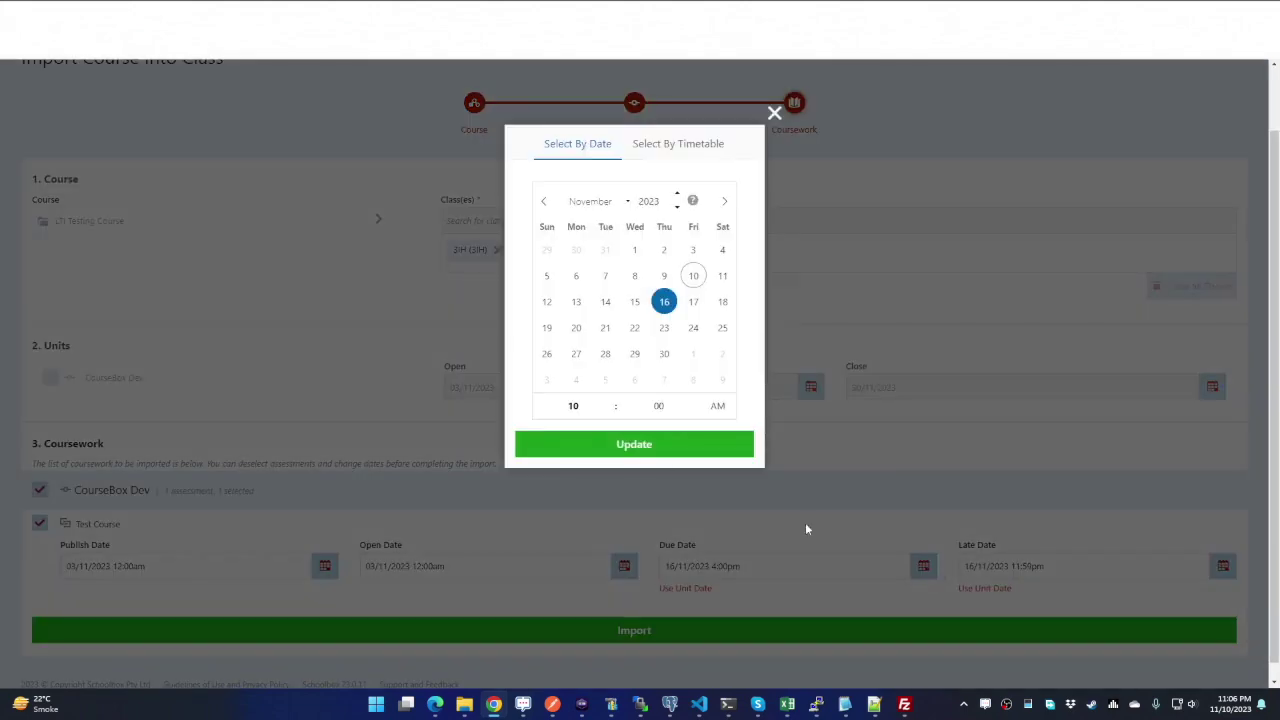
click(664, 353)
click(648, 445)
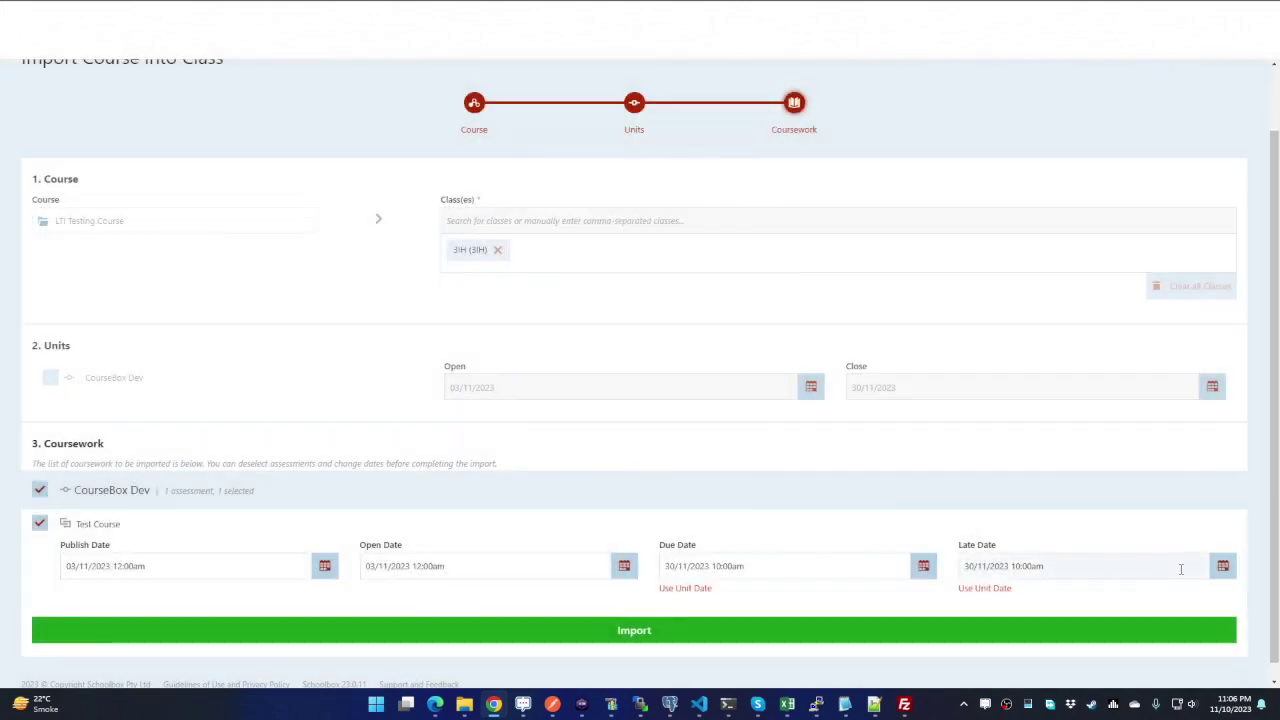
click(1222, 566)
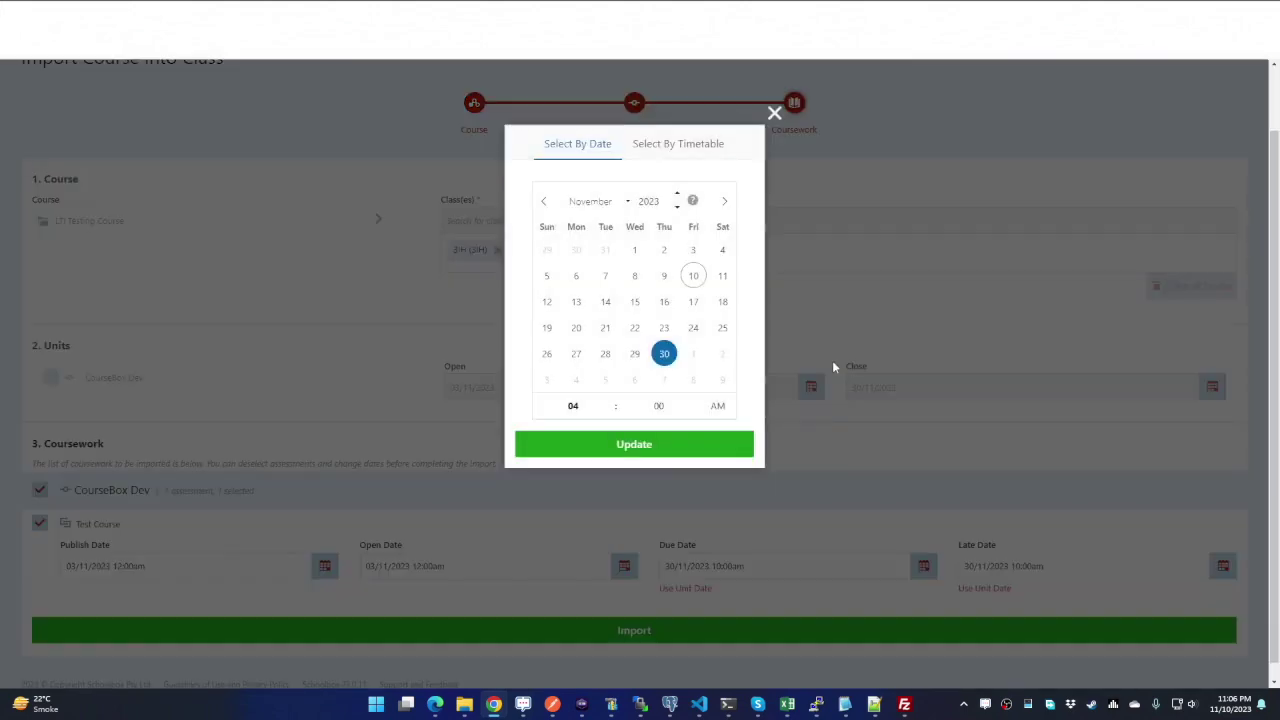
click(660, 447)
click(652, 630)
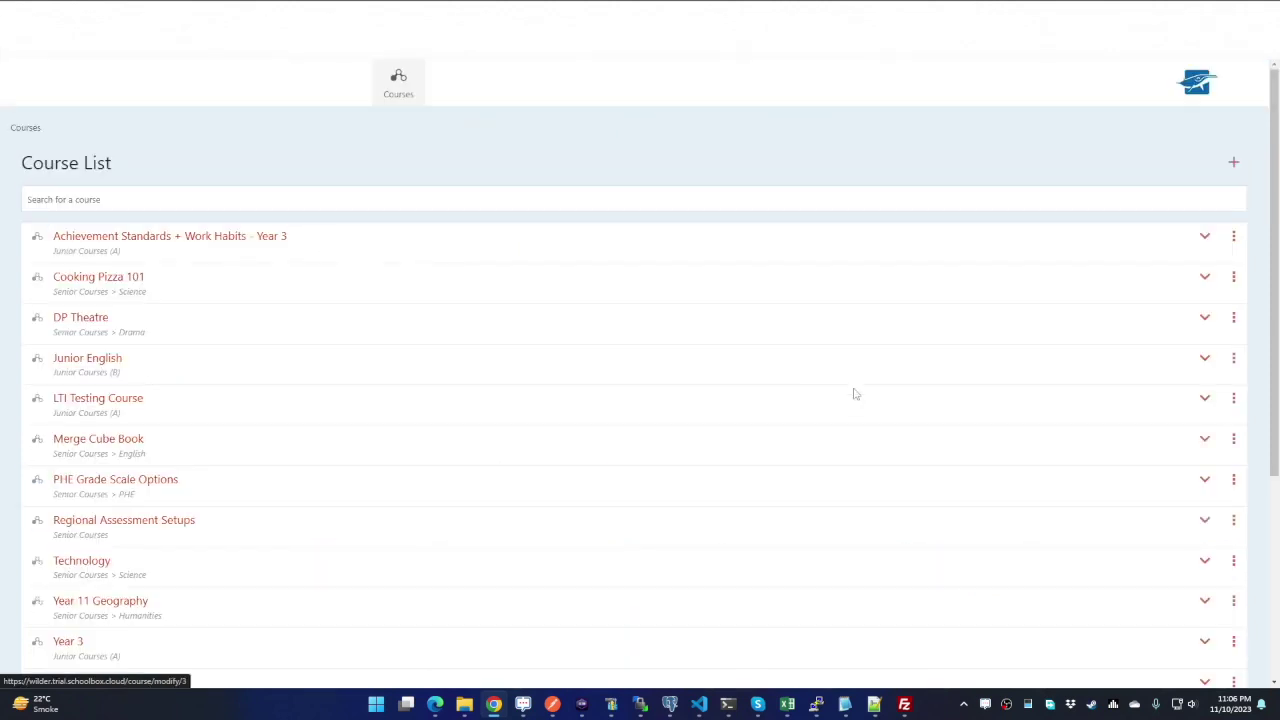
Step: Switch user to the student's account
click(1202, 92)
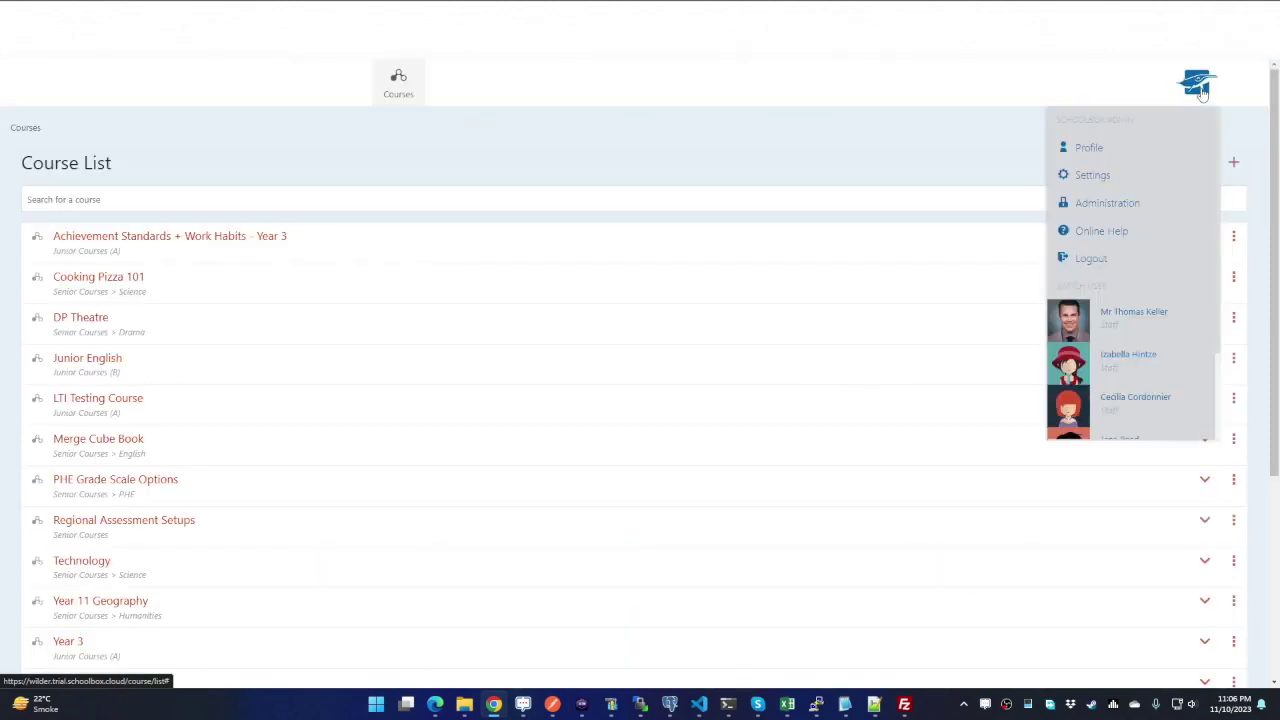
scroll(1129, 205, down, 2)
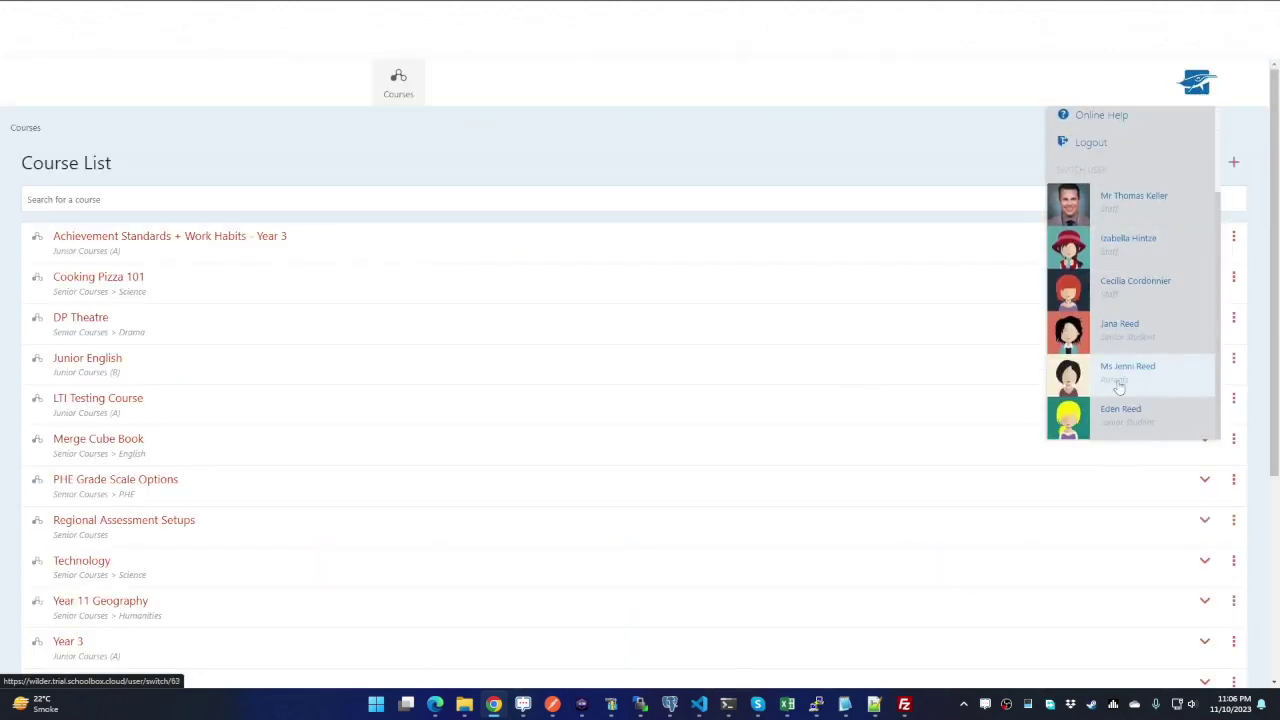
click(1129, 426)
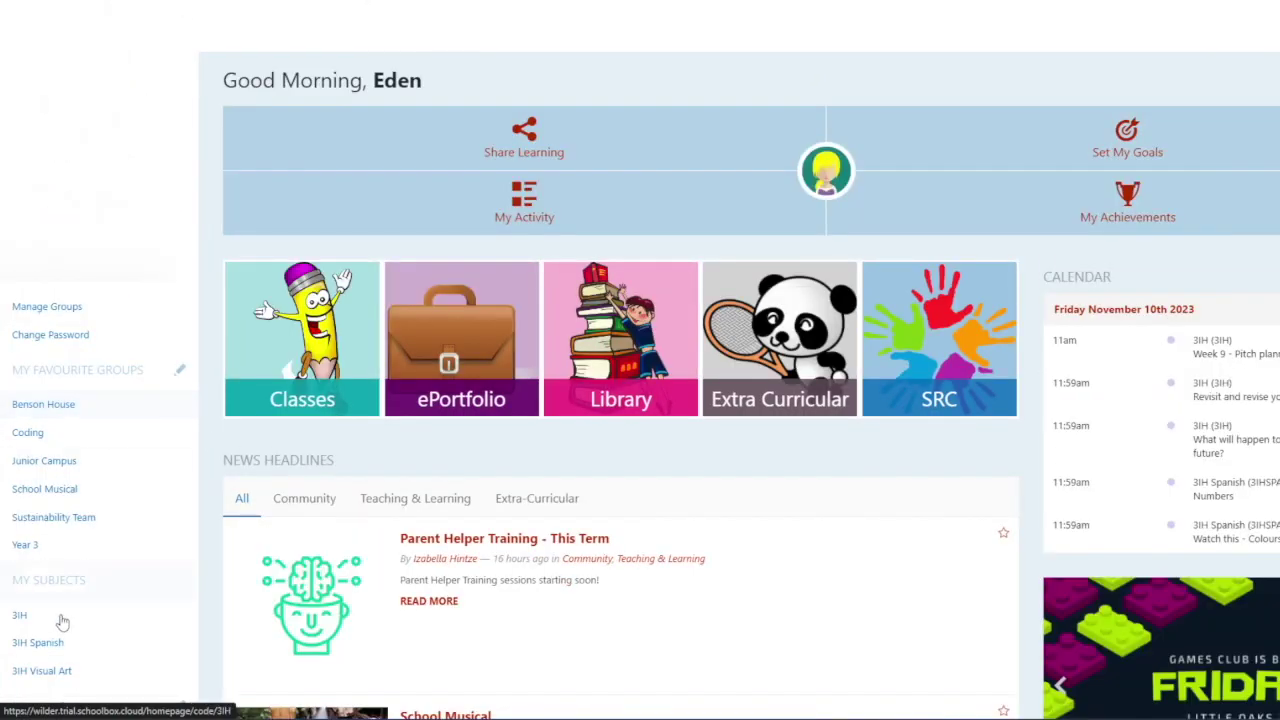
Step: View class 3IH as the student, then switch back to admin and expand LTI Testing Course's CourseBox Dev unit
click(60, 621)
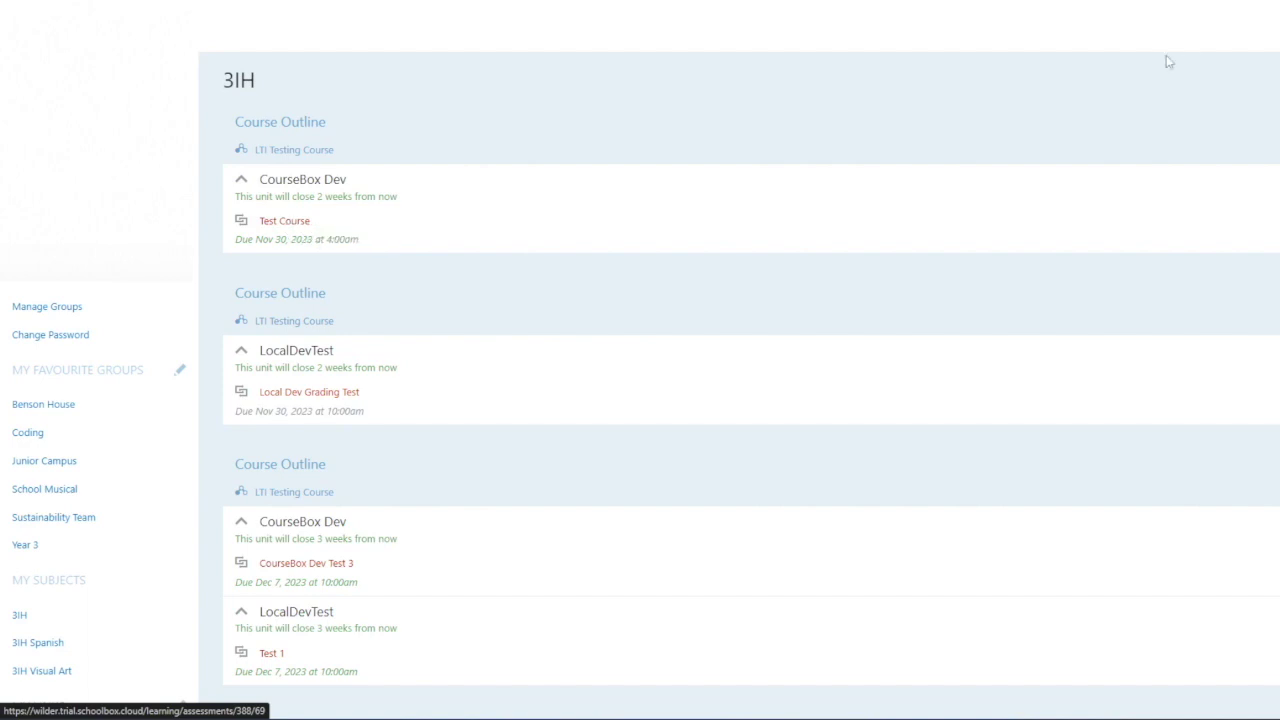
click(1250, 26)
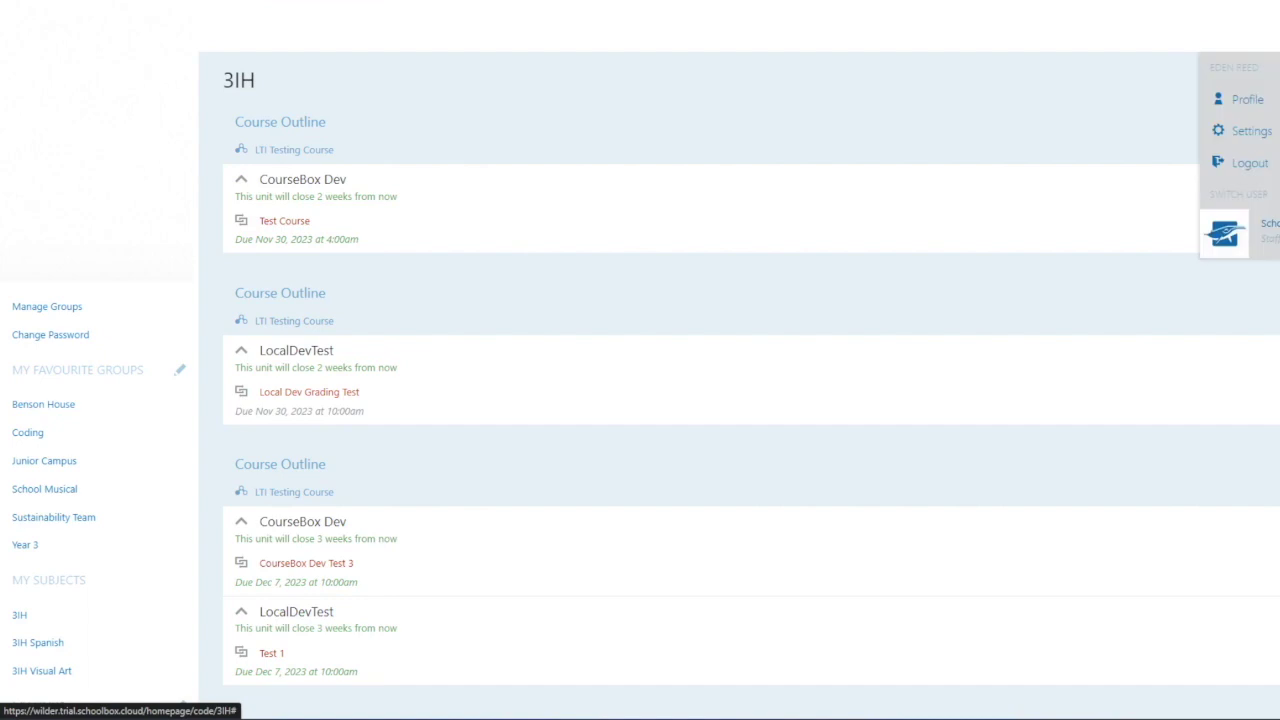
click(1268, 238)
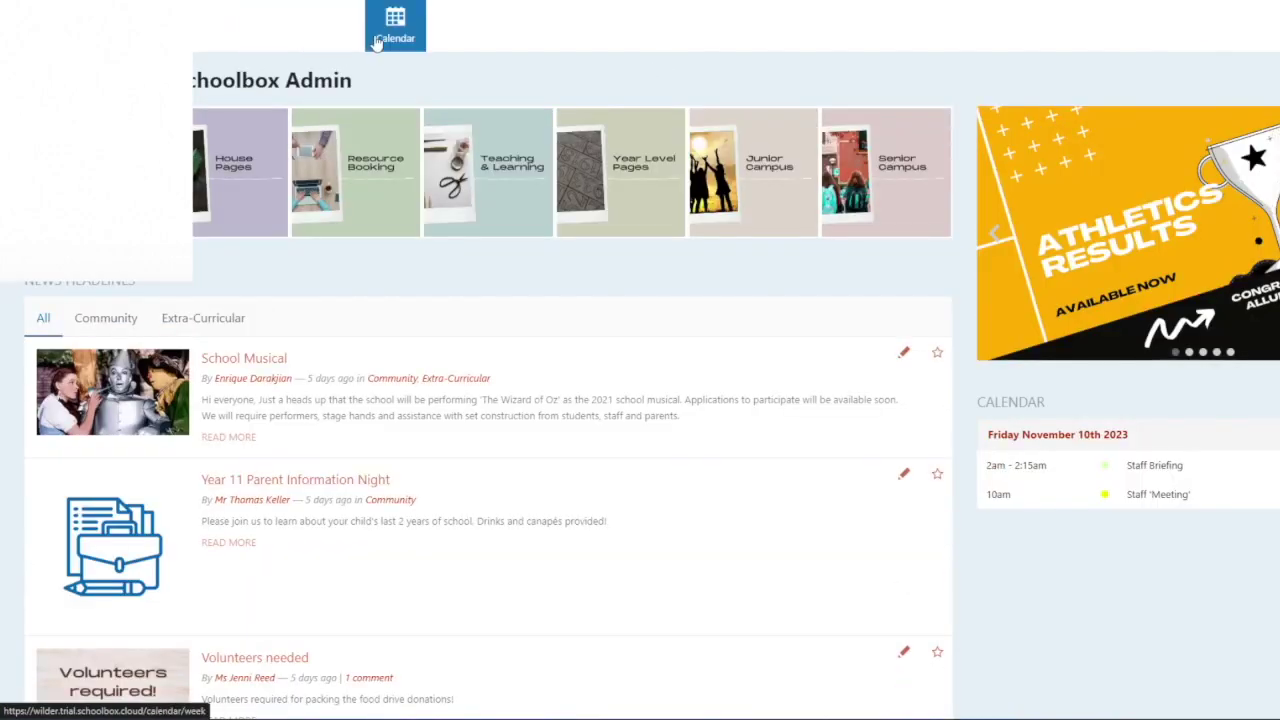
click(439, 45)
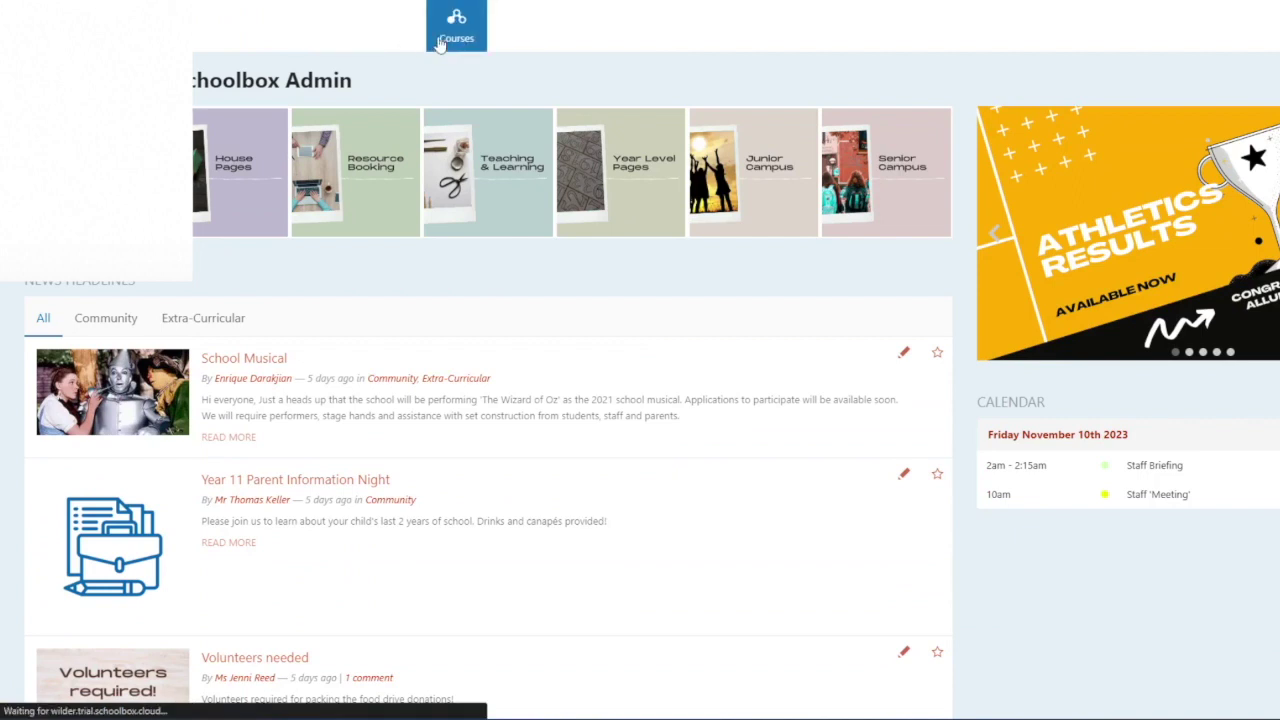
click(87, 395)
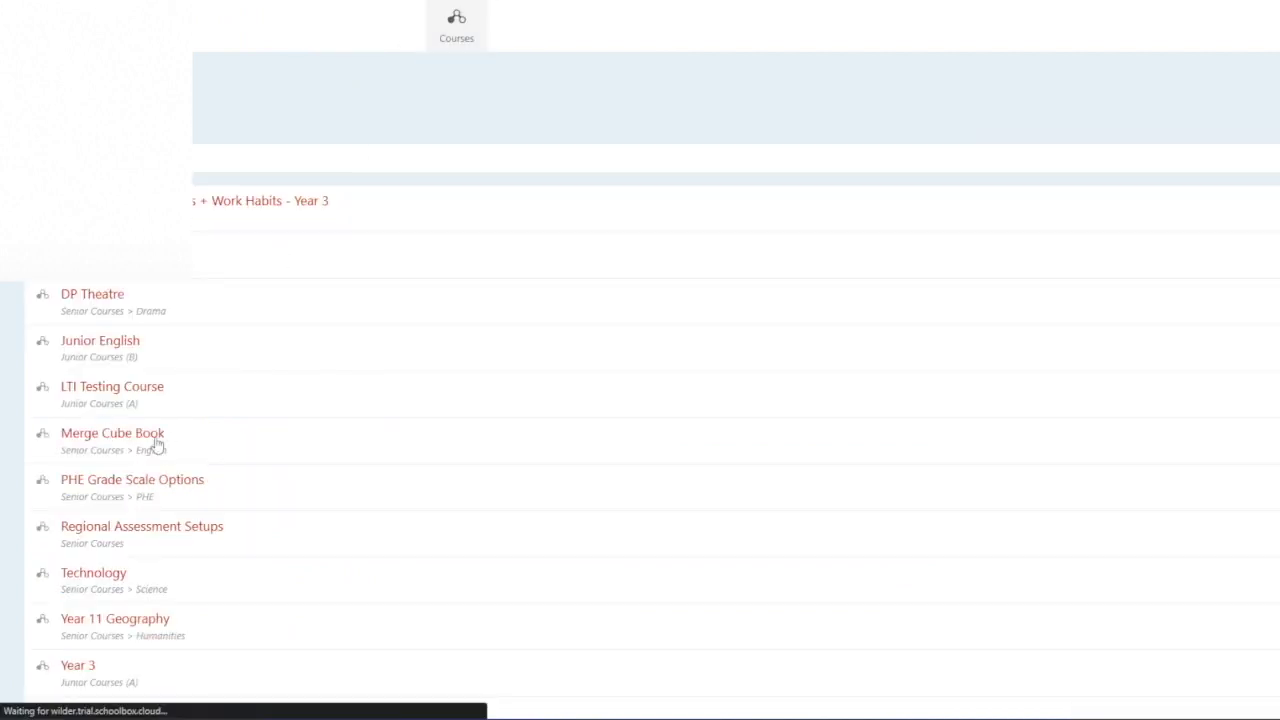
click(52, 486)
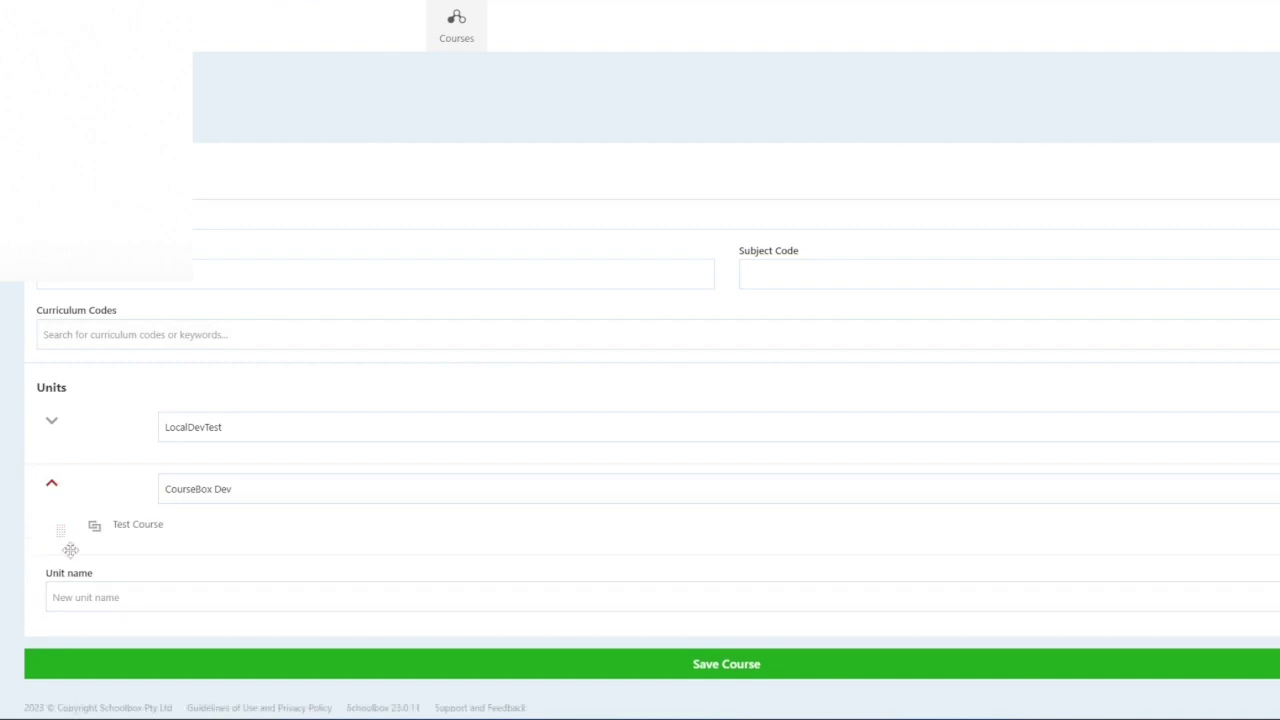
drag(112, 524, 164, 524)
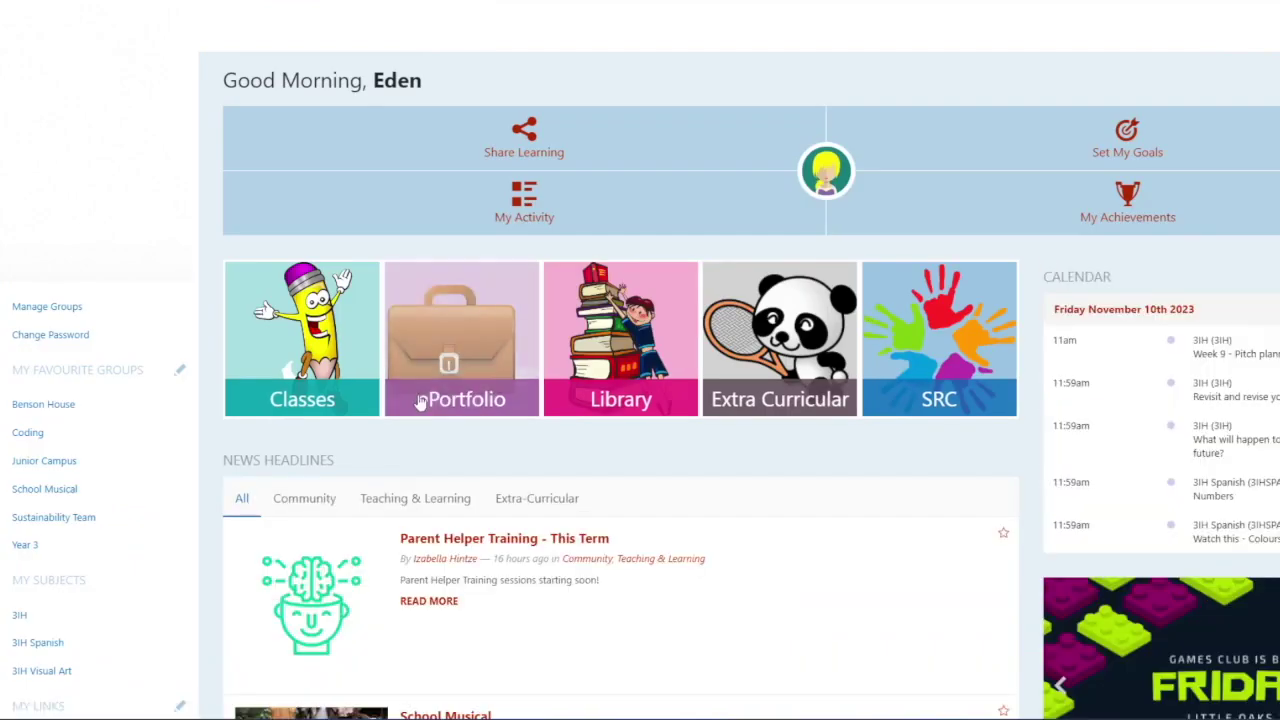
Step: As the student, open 3IH's Test Course, attempt it, and resume Cooking Pizza 101
click(557, 137)
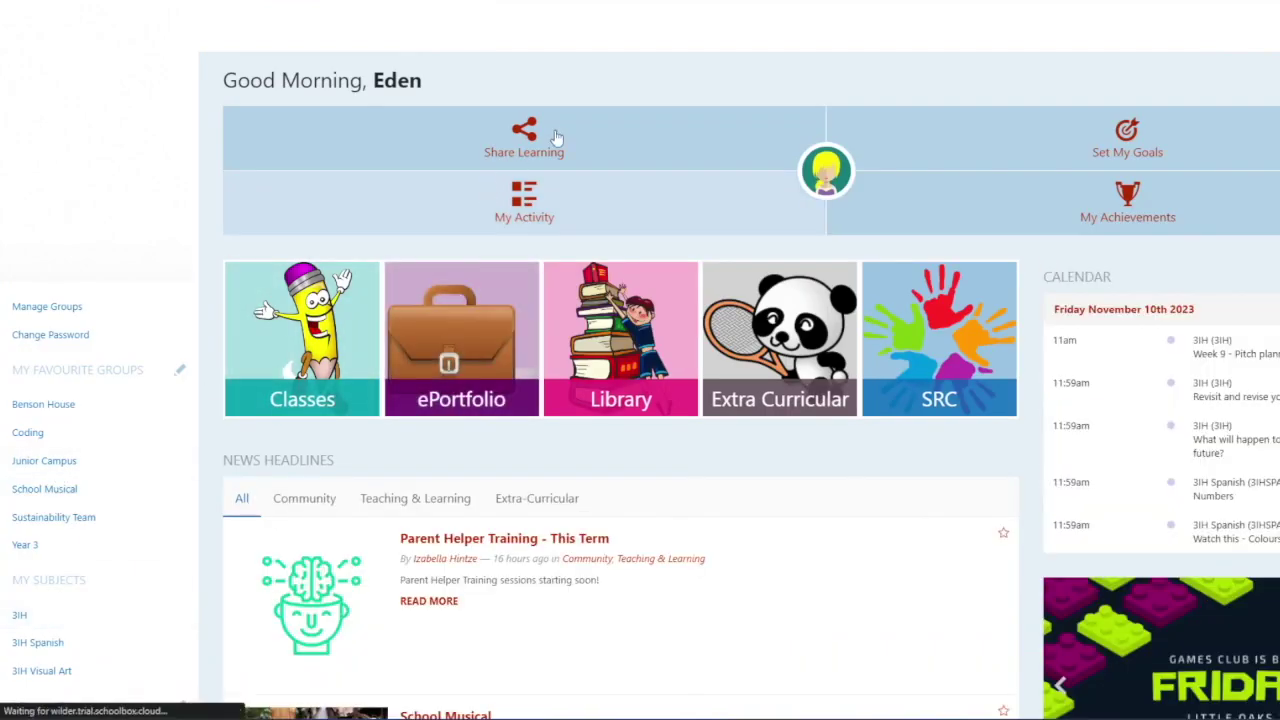
click(288, 221)
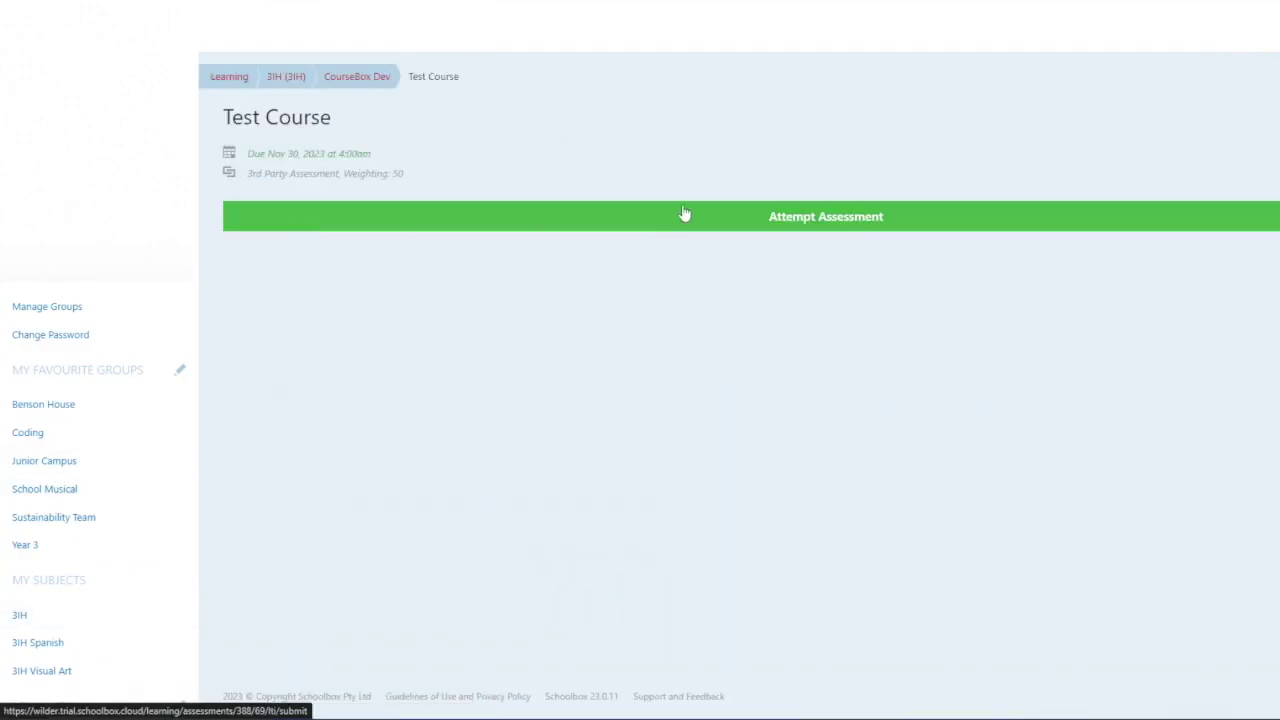
click(815, 224)
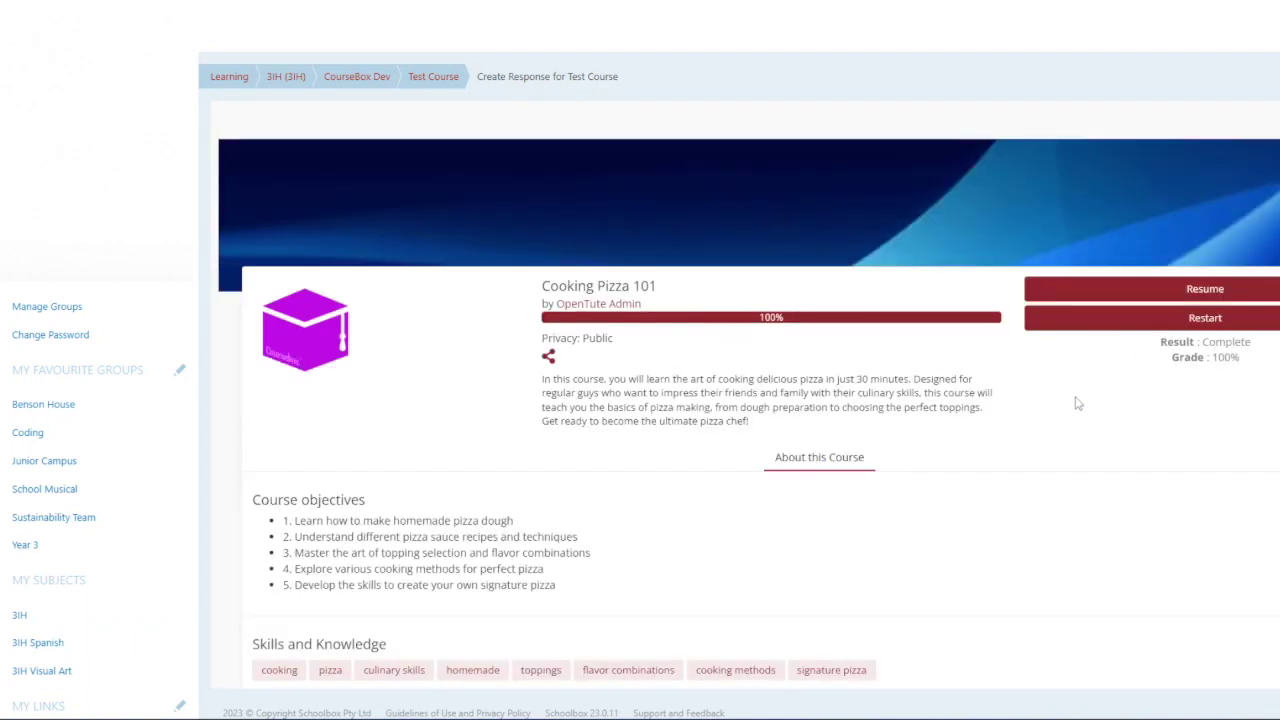
click(1170, 320)
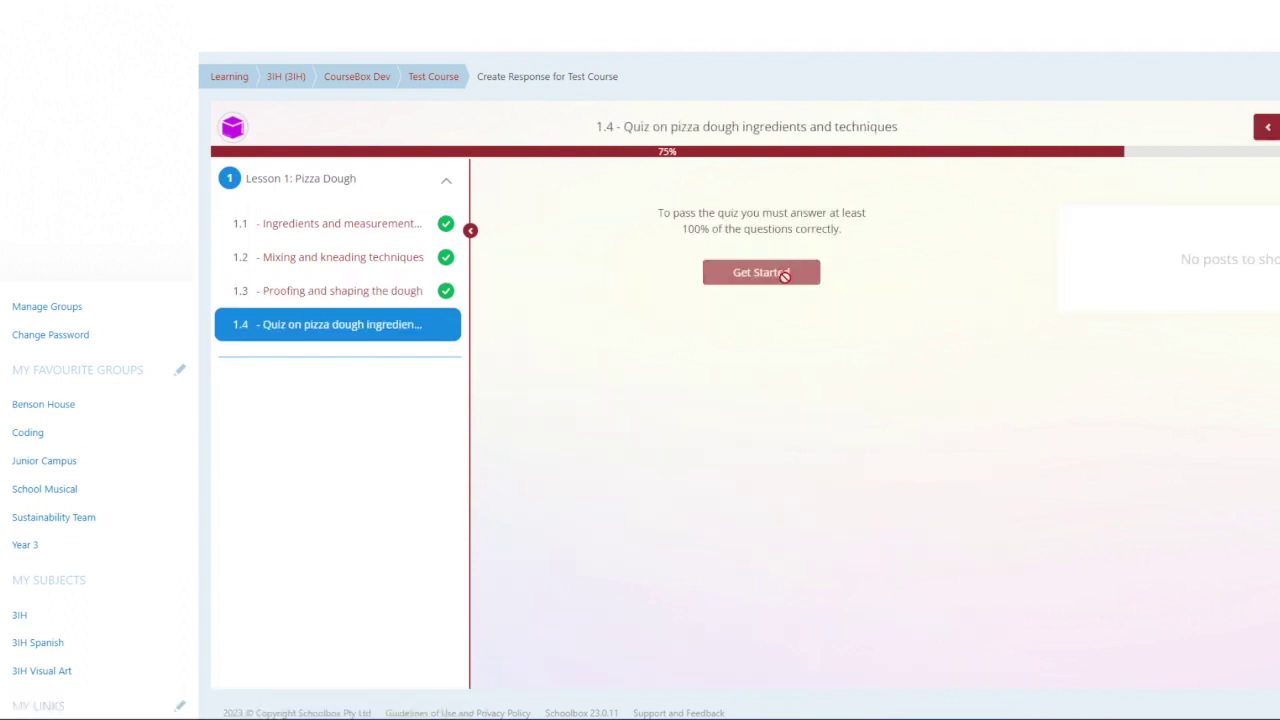
Step: Take the three-question pizza dough quiz, answering Answer 3, Proofing and gluten, and fail it
click(786, 276)
click(551, 427)
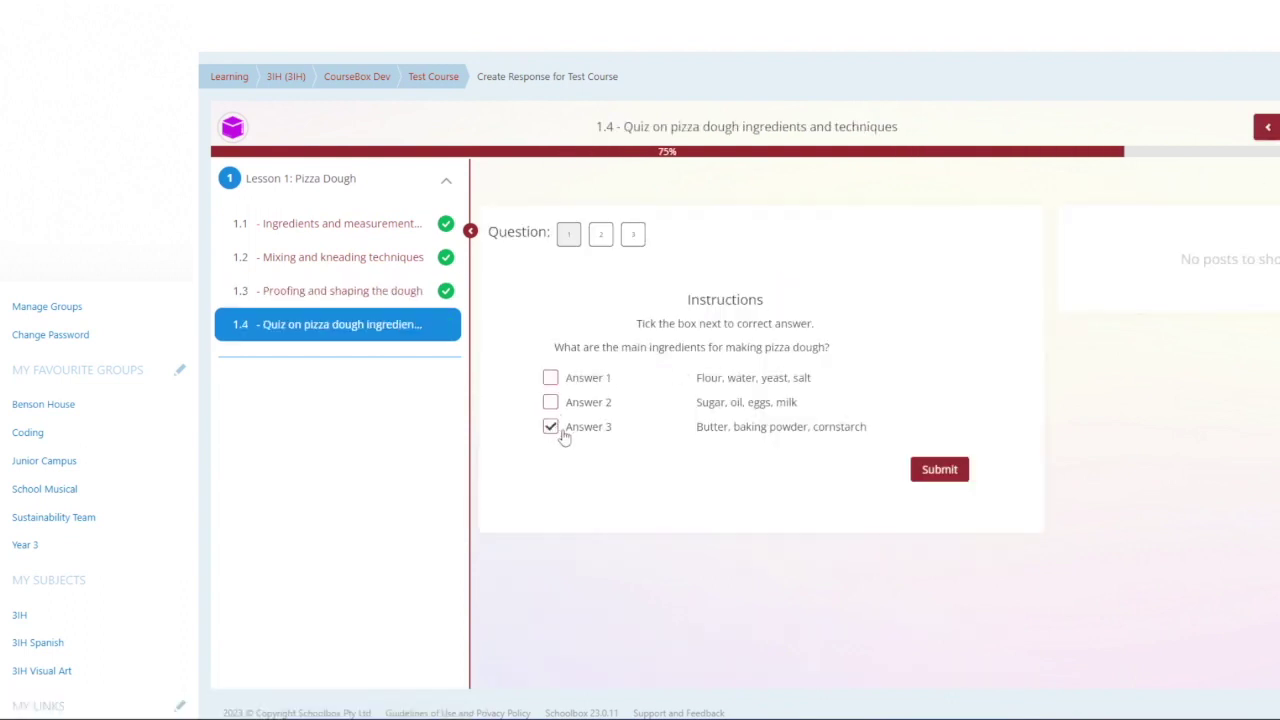
click(938, 470)
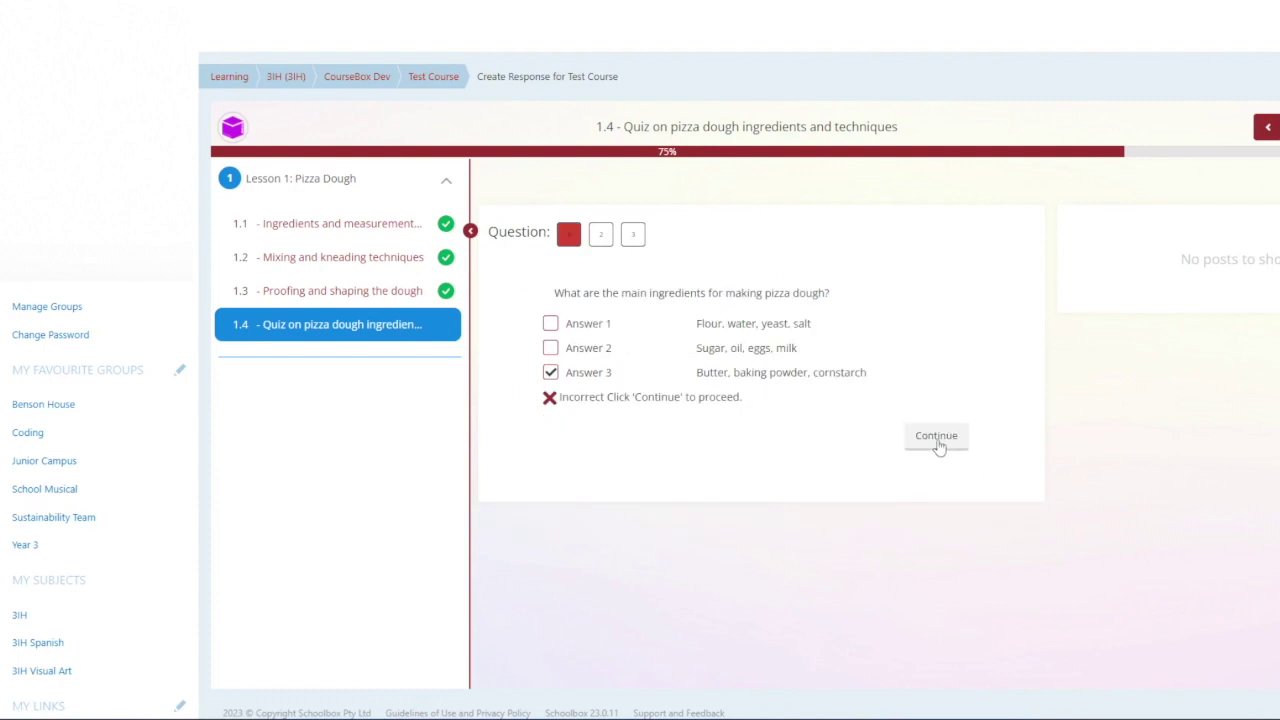
click(936, 437)
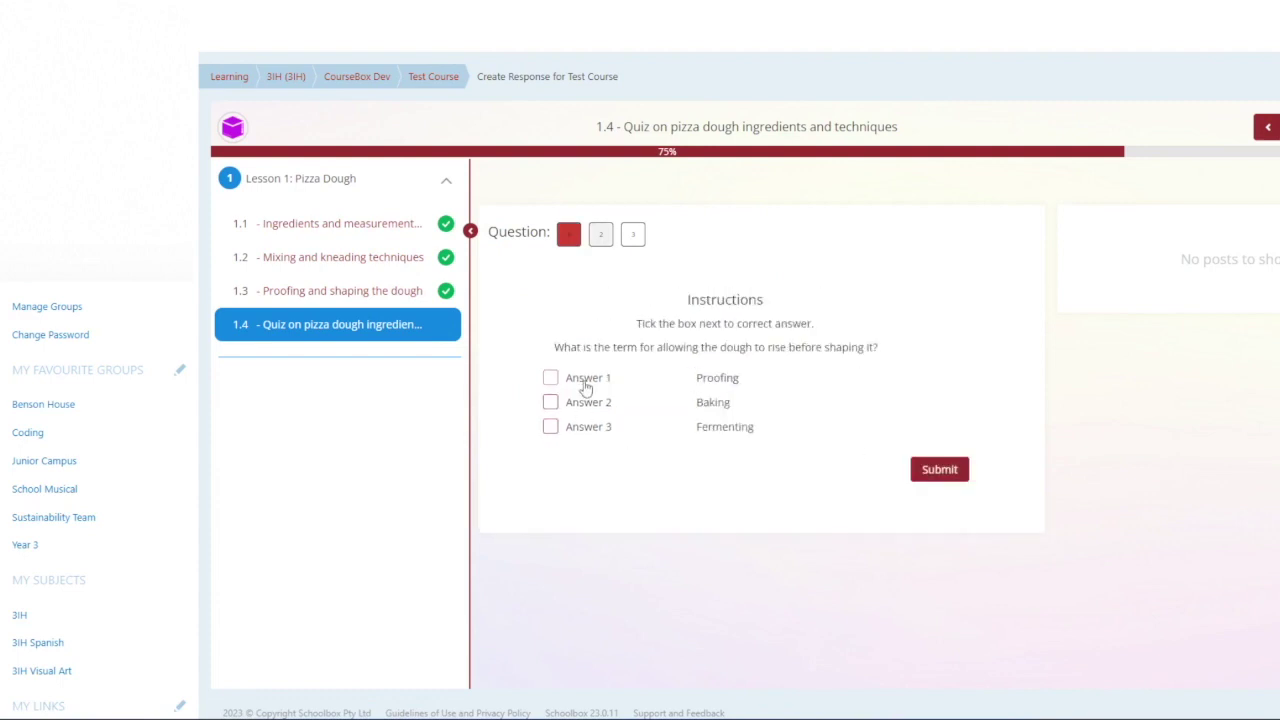
click(551, 378)
click(950, 468)
click(940, 437)
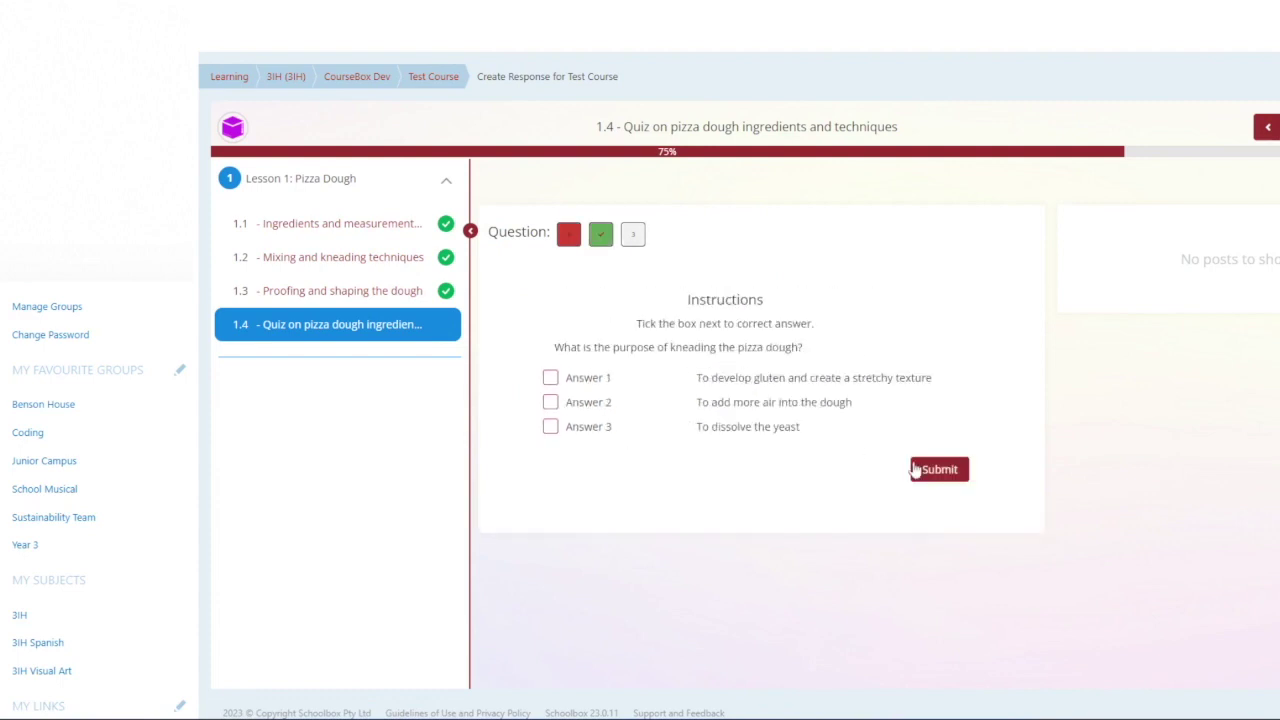
click(550, 378)
click(935, 470)
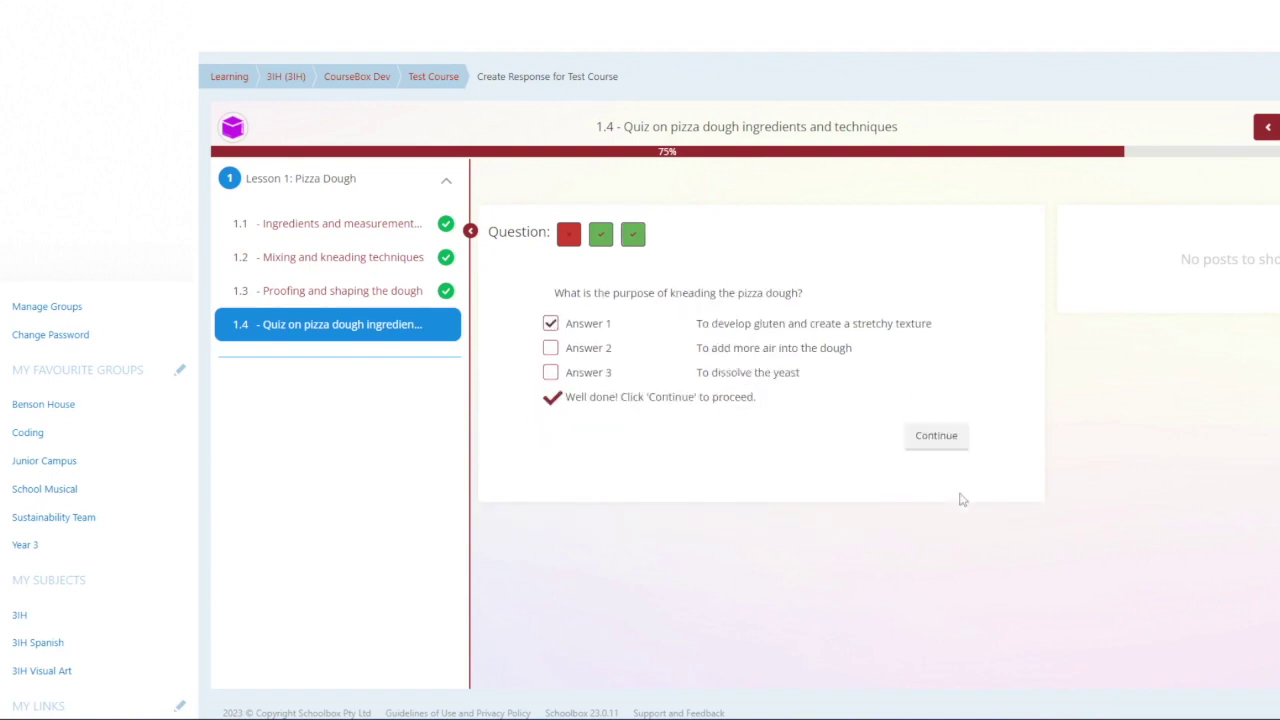
click(940, 440)
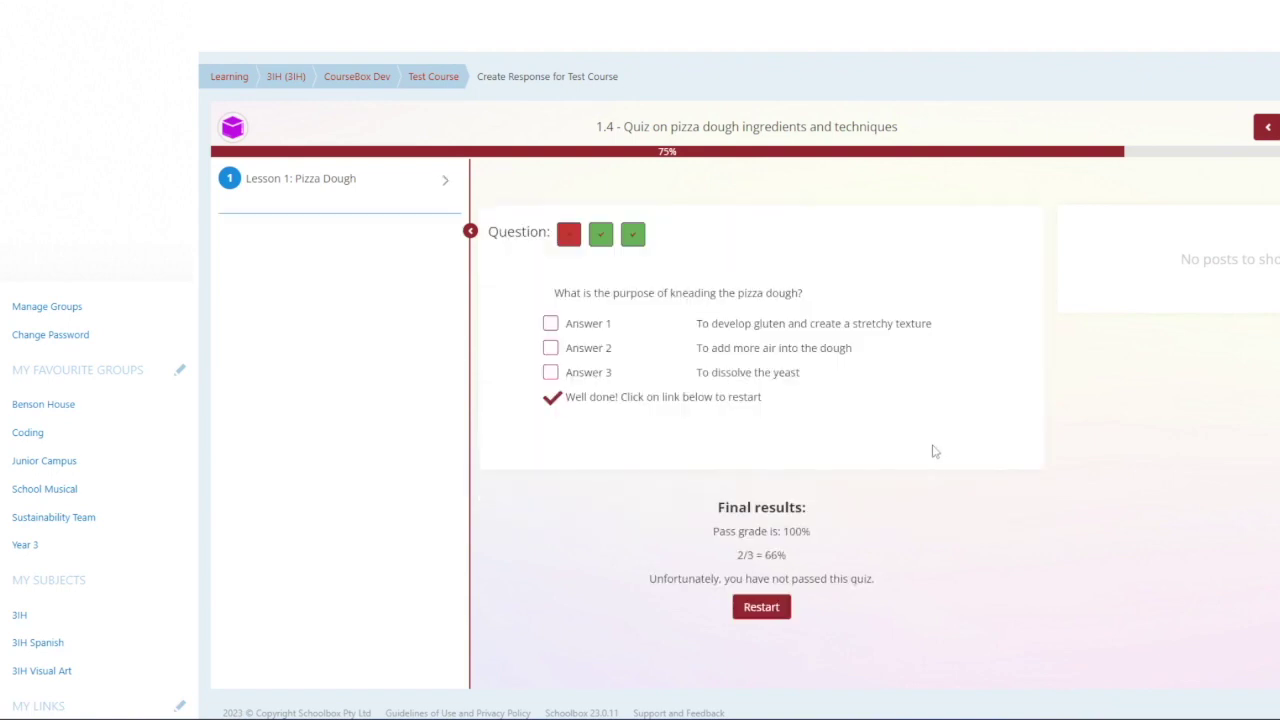
Step: Retake the quiz answering Flour, water, yeast, salt, then Proofing and gluten, scoring 100%
click(761, 607)
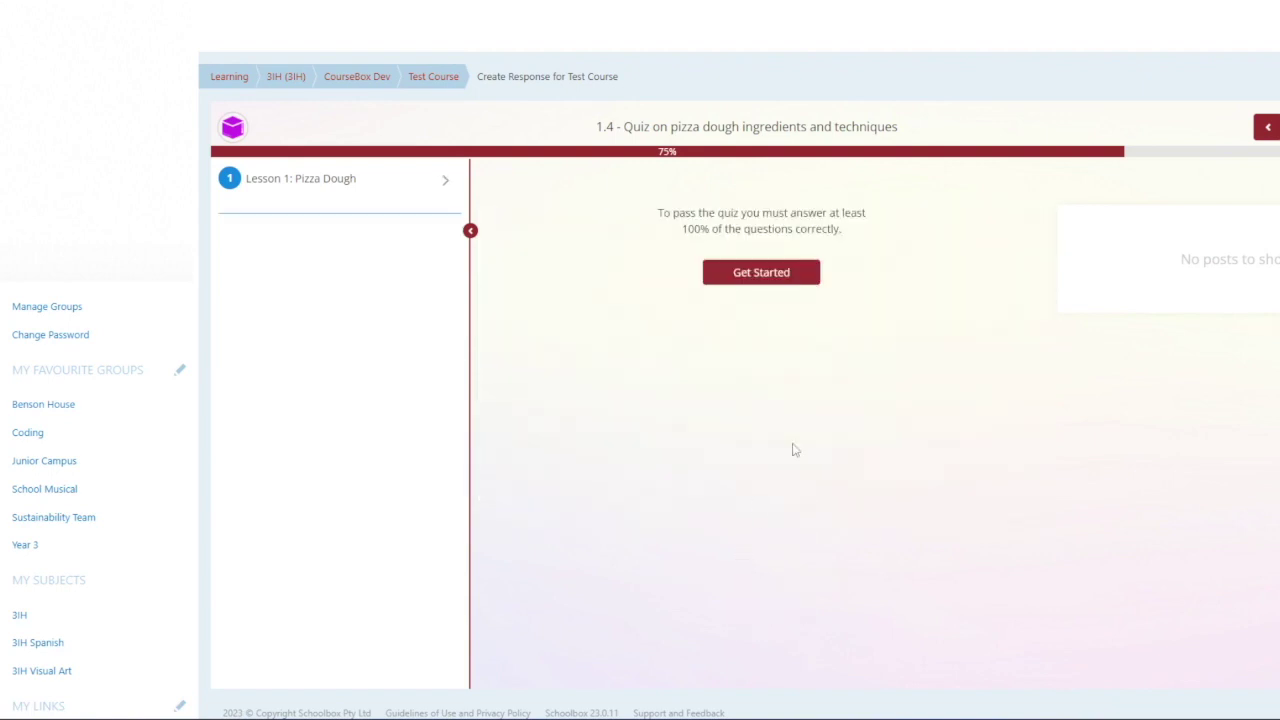
click(752, 282)
click(551, 378)
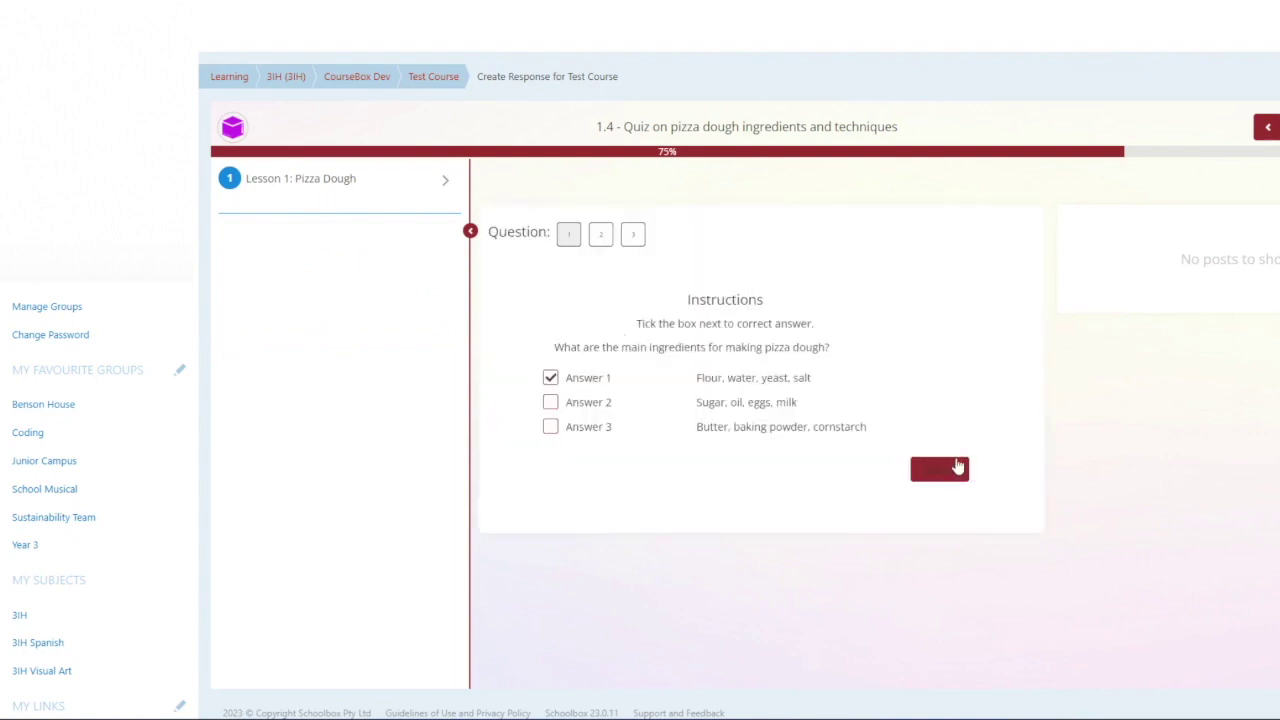
click(945, 469)
click(945, 440)
click(551, 378)
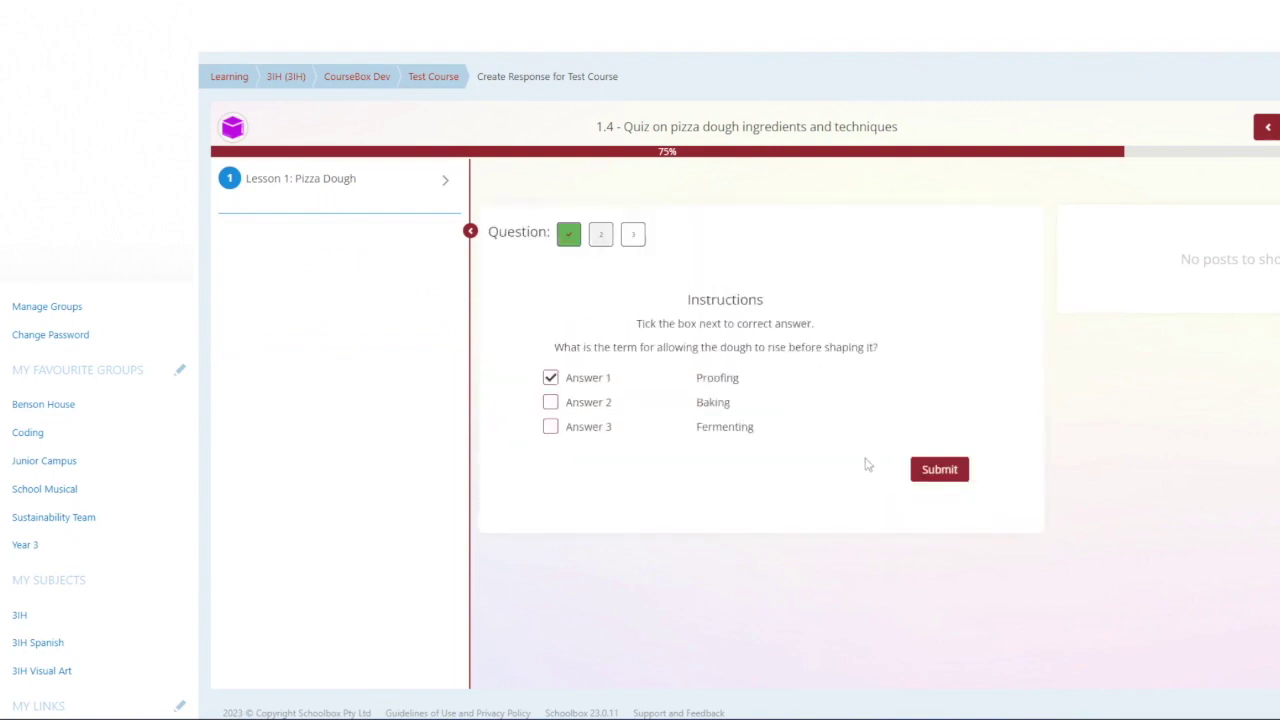
click(937, 470)
click(934, 440)
click(551, 378)
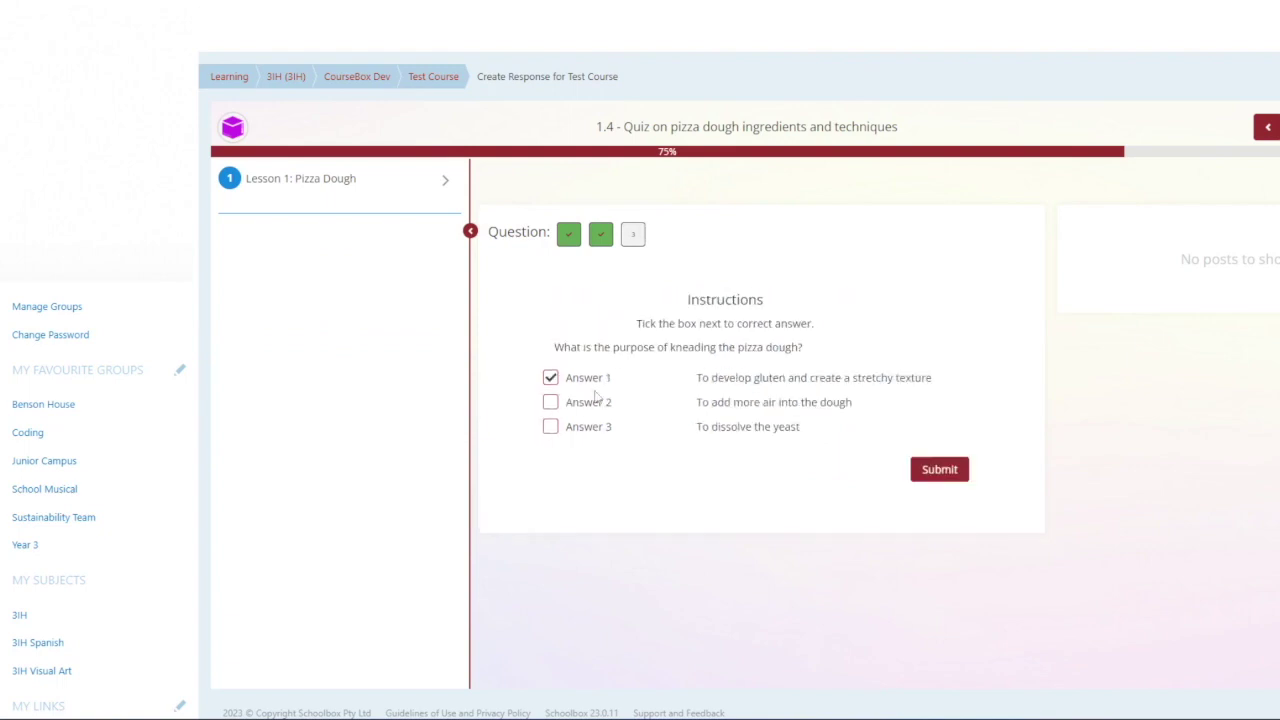
click(929, 469)
click(940, 452)
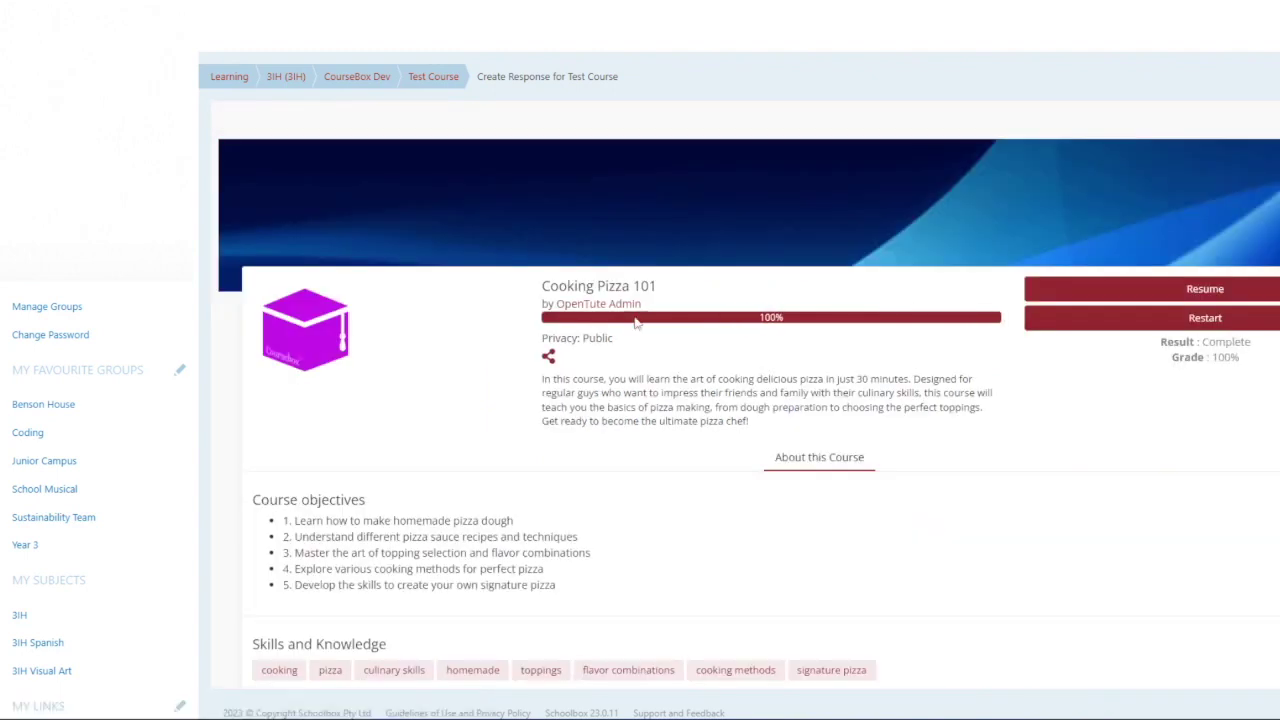
Step: Return to the Test Course assessment page via its breadcrumb
scroll(521, 465, down, 2)
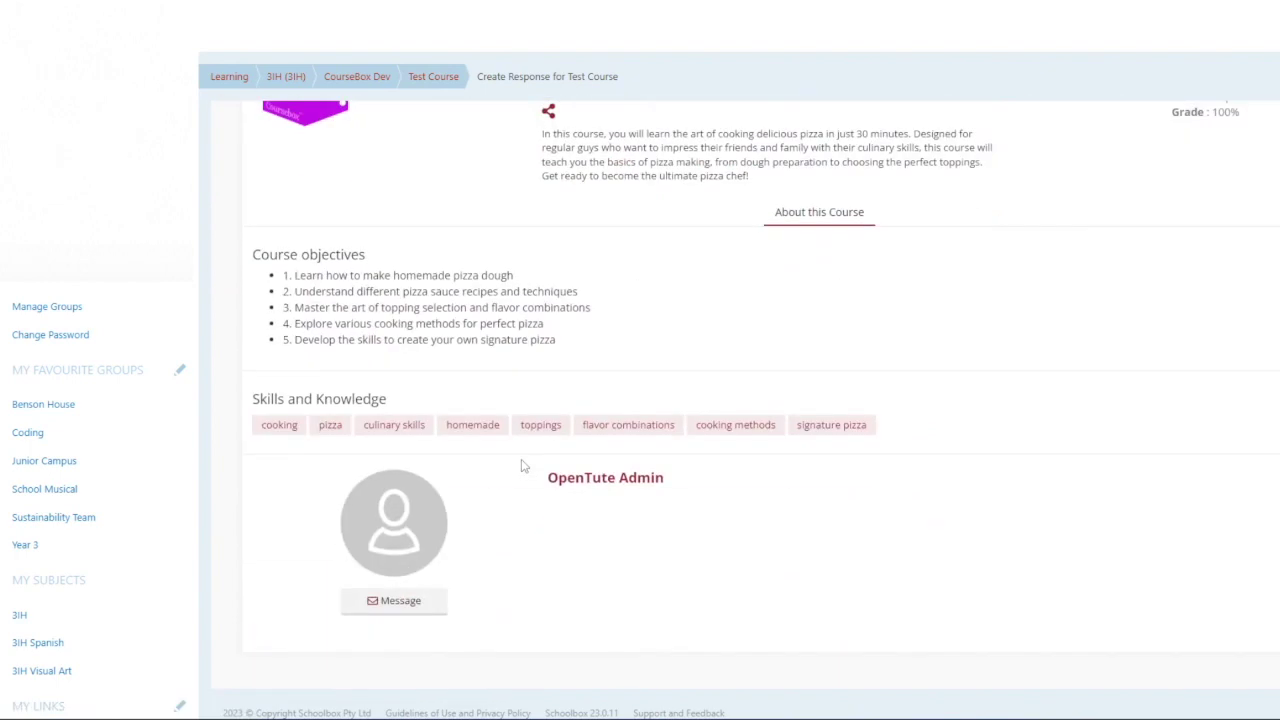
scroll(521, 465, up, 2)
click(435, 88)
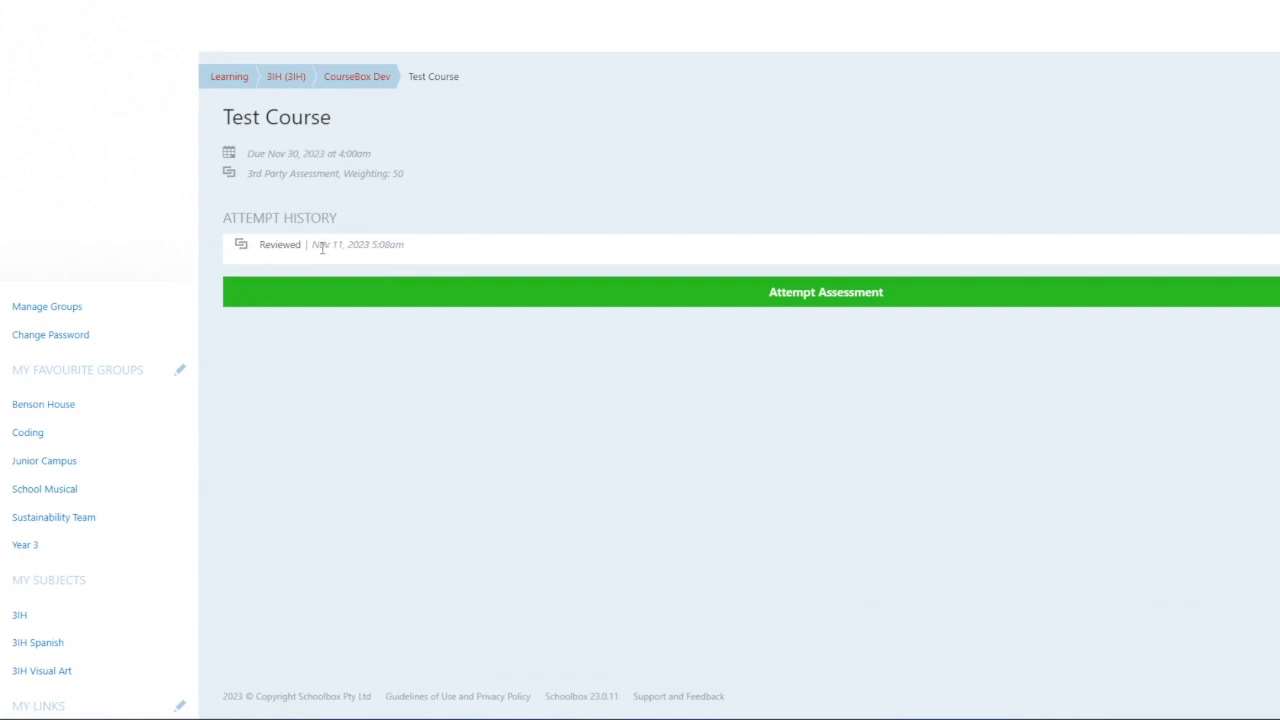
Step: Highlight the Reviewed attempt's date in Attempt History, Nov 11, 2023 5:08am
double_click(322, 248)
double_click(279, 224)
shift+click(343, 248)
click(350, 250)
drag(350, 250, 392, 251)
Step: Open the Schoolbox 4 integration's edit form in the course's Publish to LMS dialog
click(1075, 603)
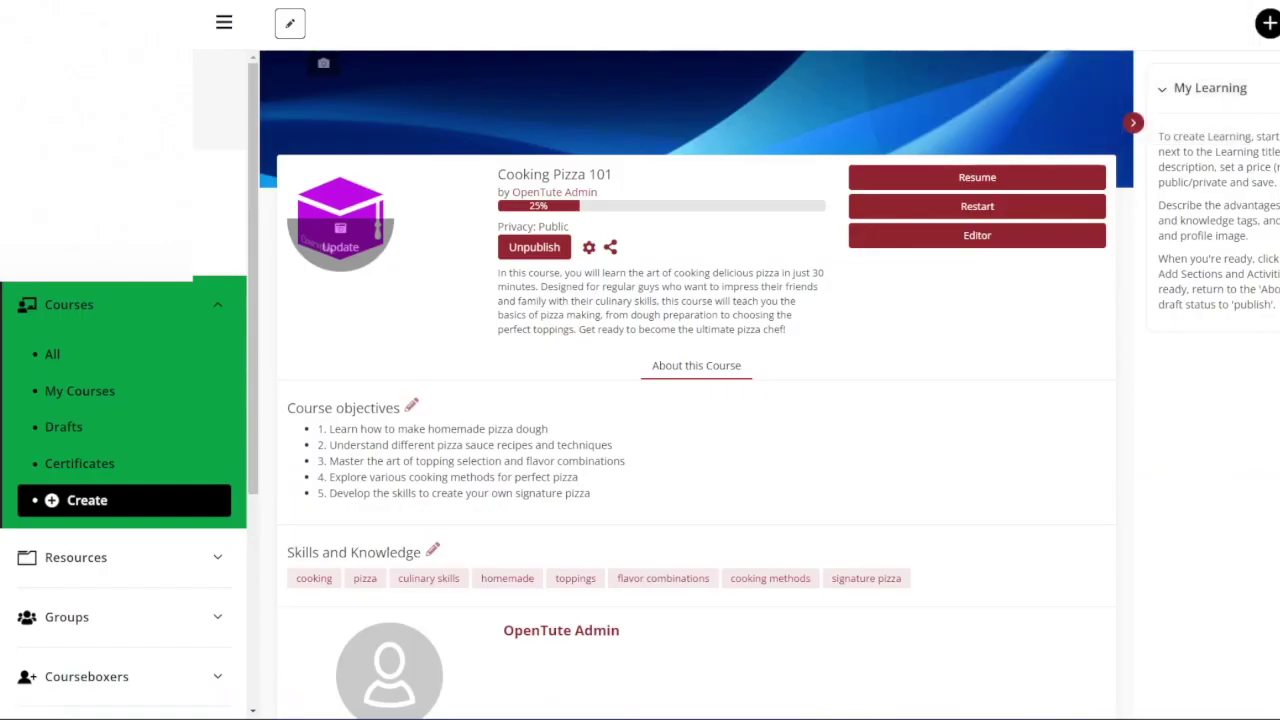
click(610, 247)
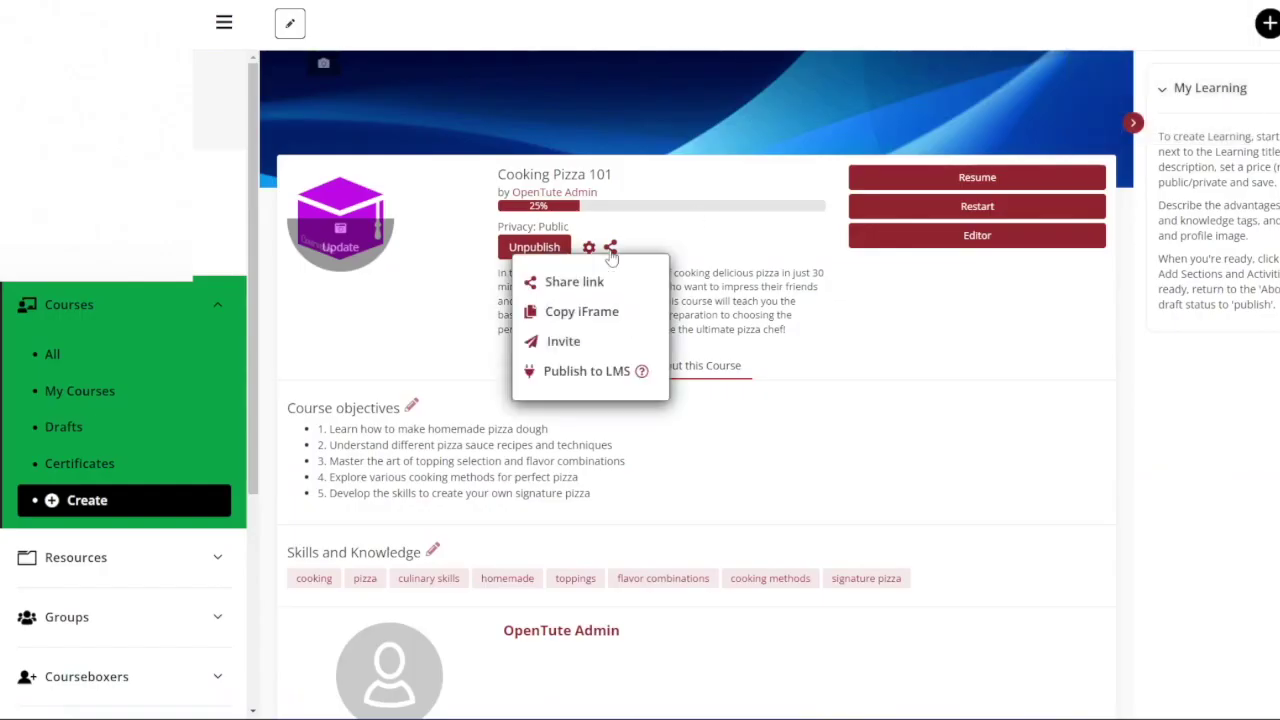
click(592, 370)
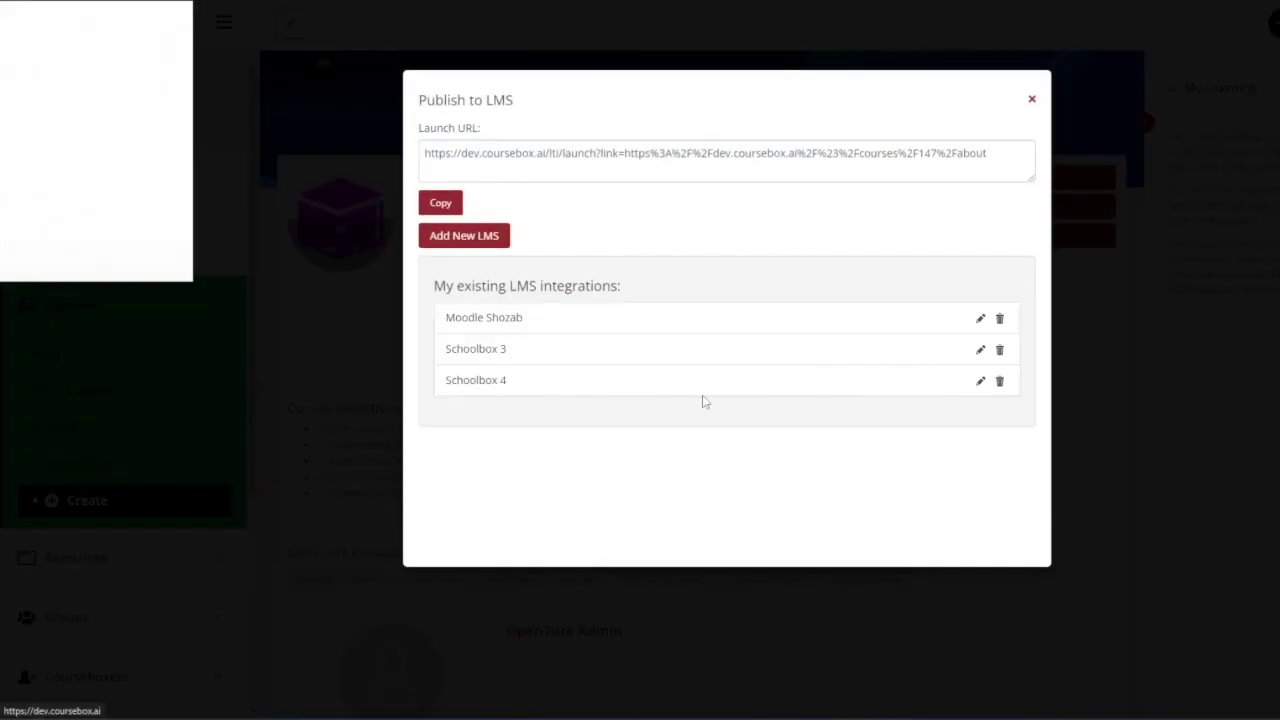
click(980, 382)
Step: Go through the title, Issuer, Authentication, Token and Public Key URL fields, then save
scroll(688, 428, down, 3)
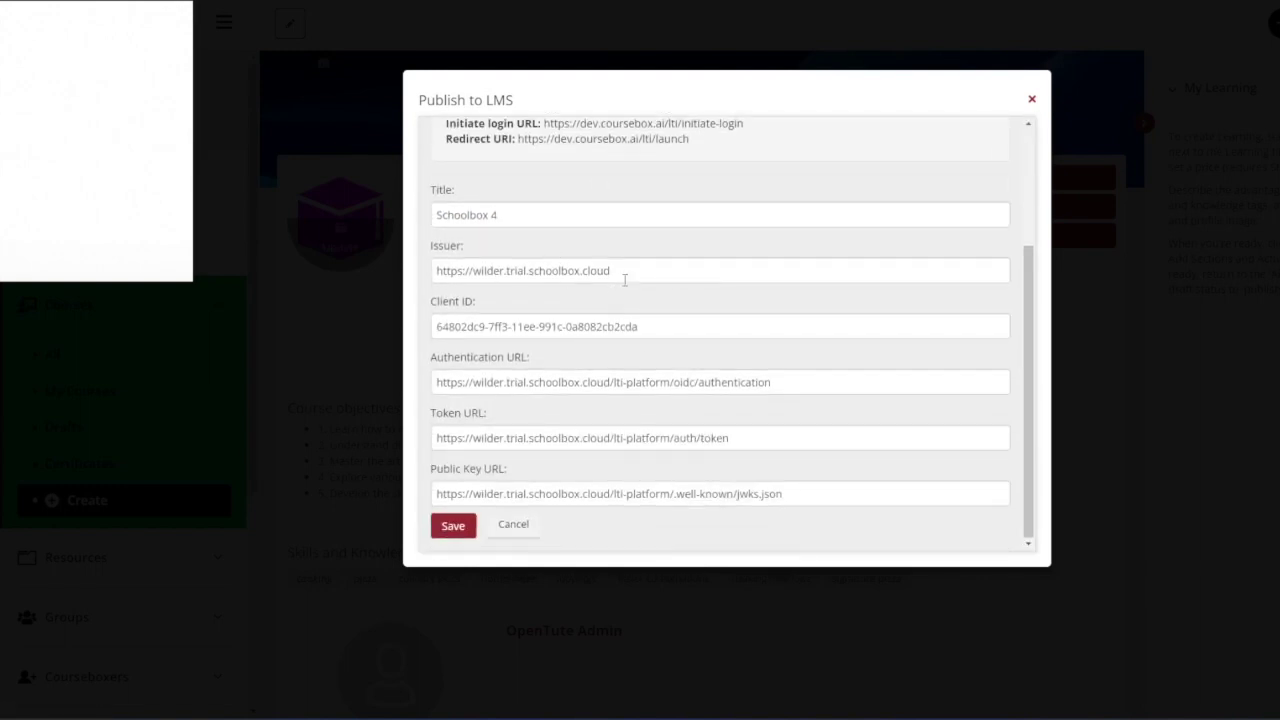
click(797, 444)
click(818, 494)
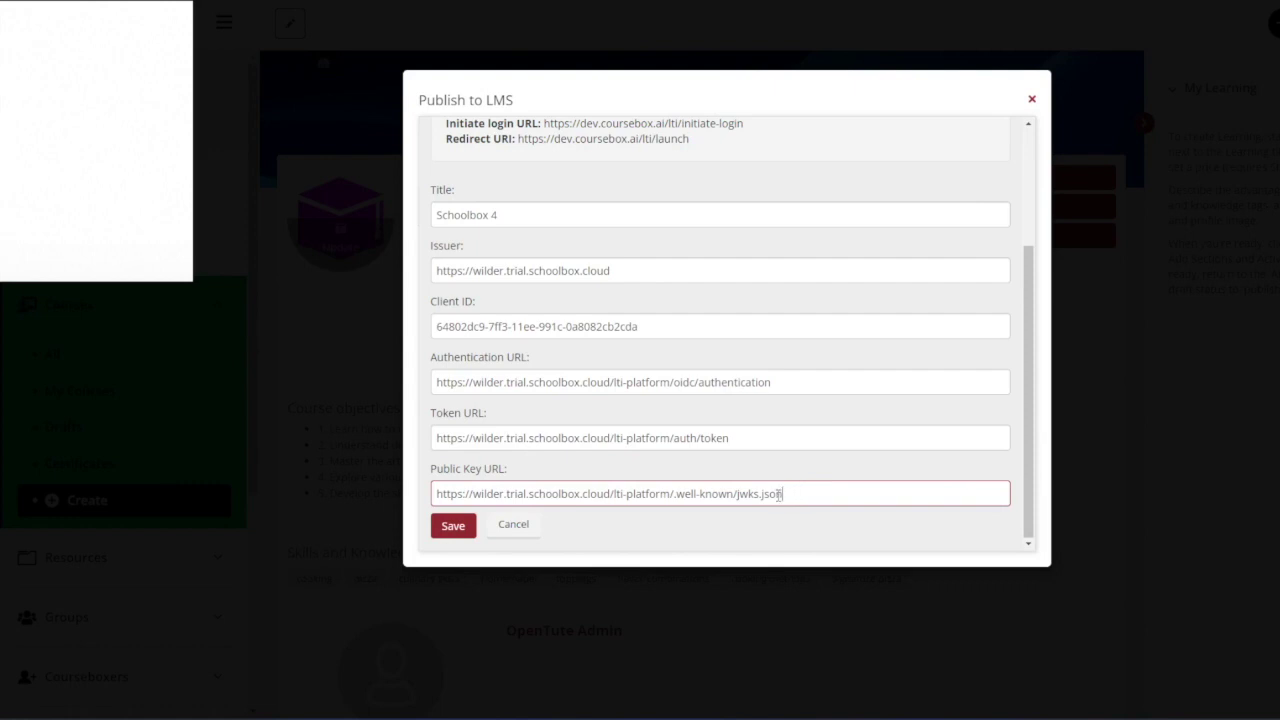
click(545, 222)
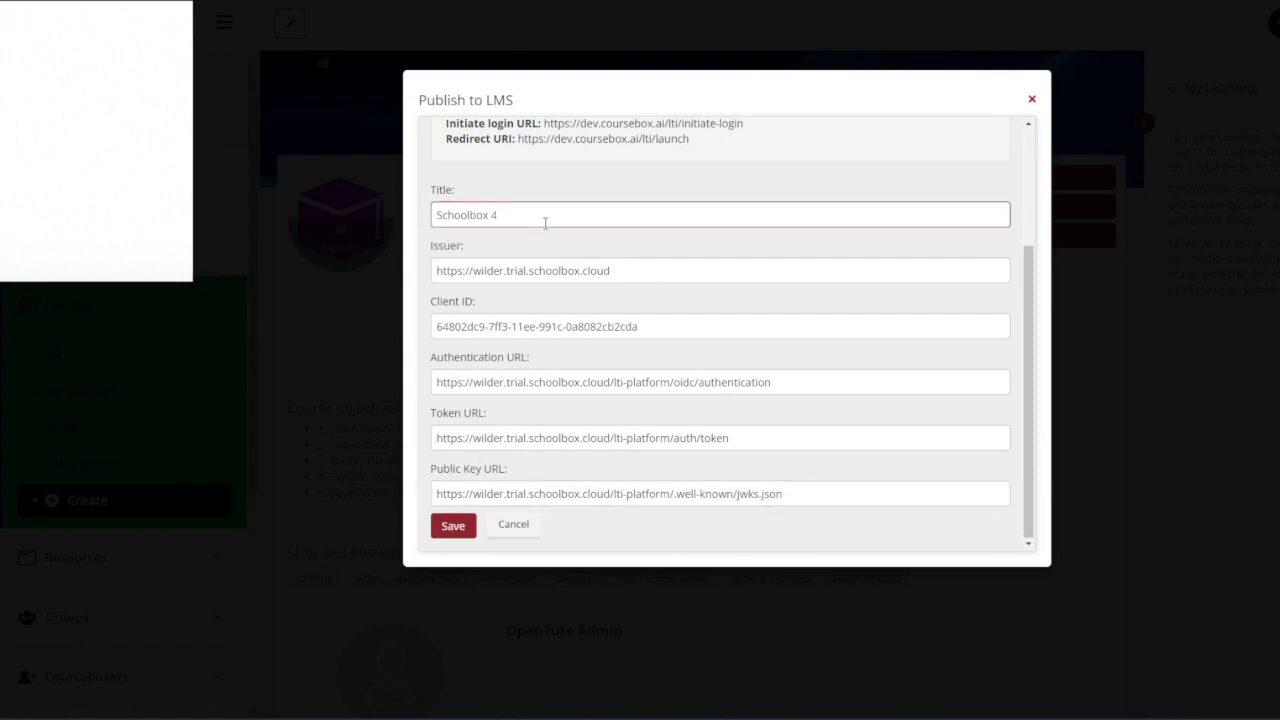
click(618, 272)
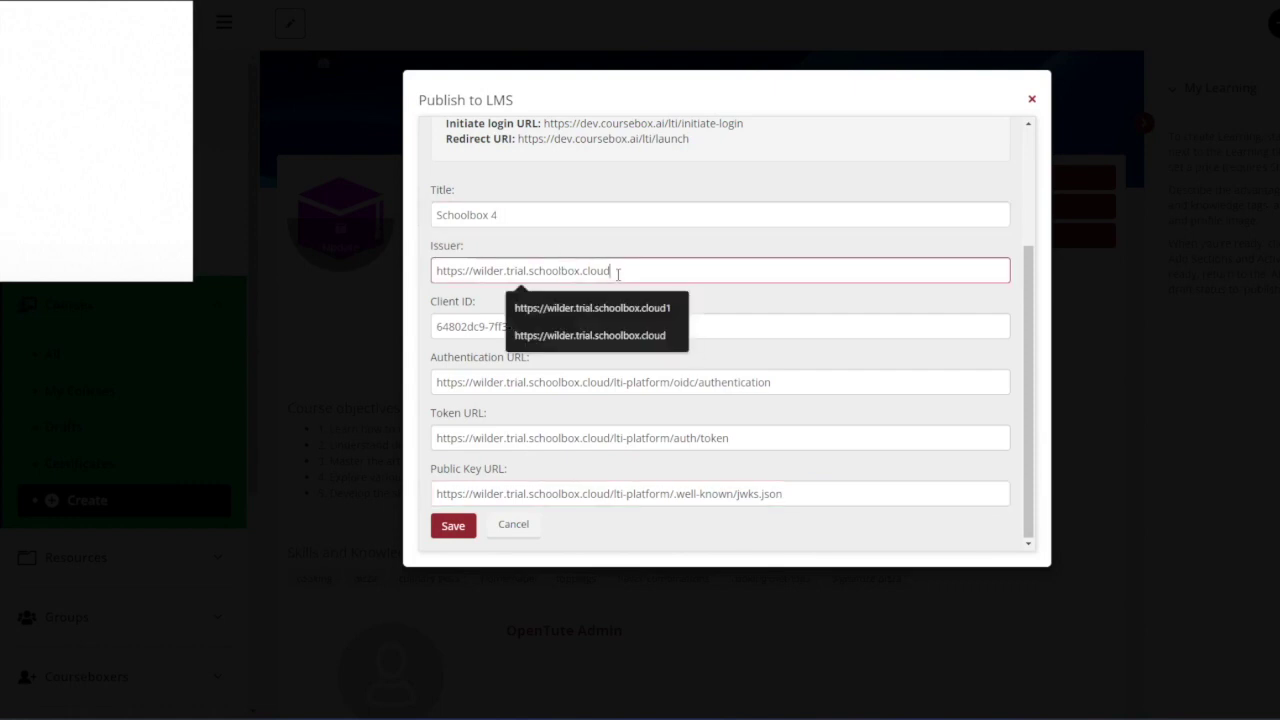
click(734, 183)
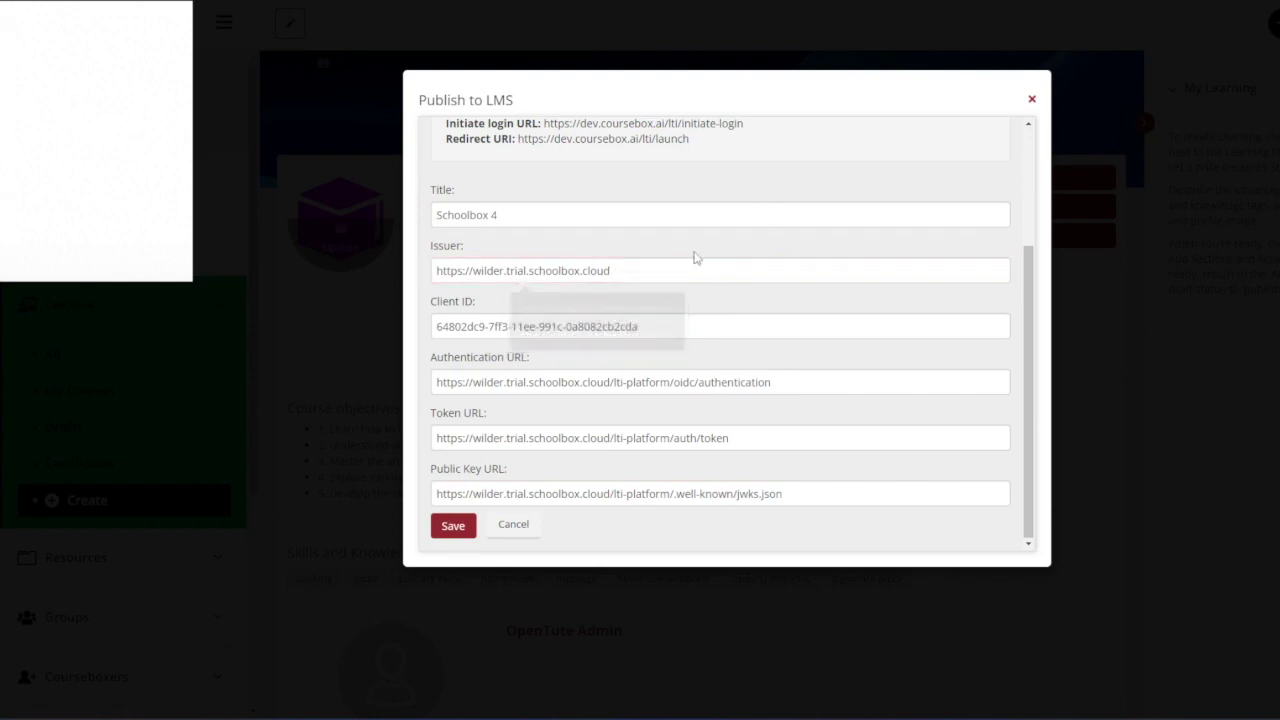
click(798, 385)
click(455, 524)
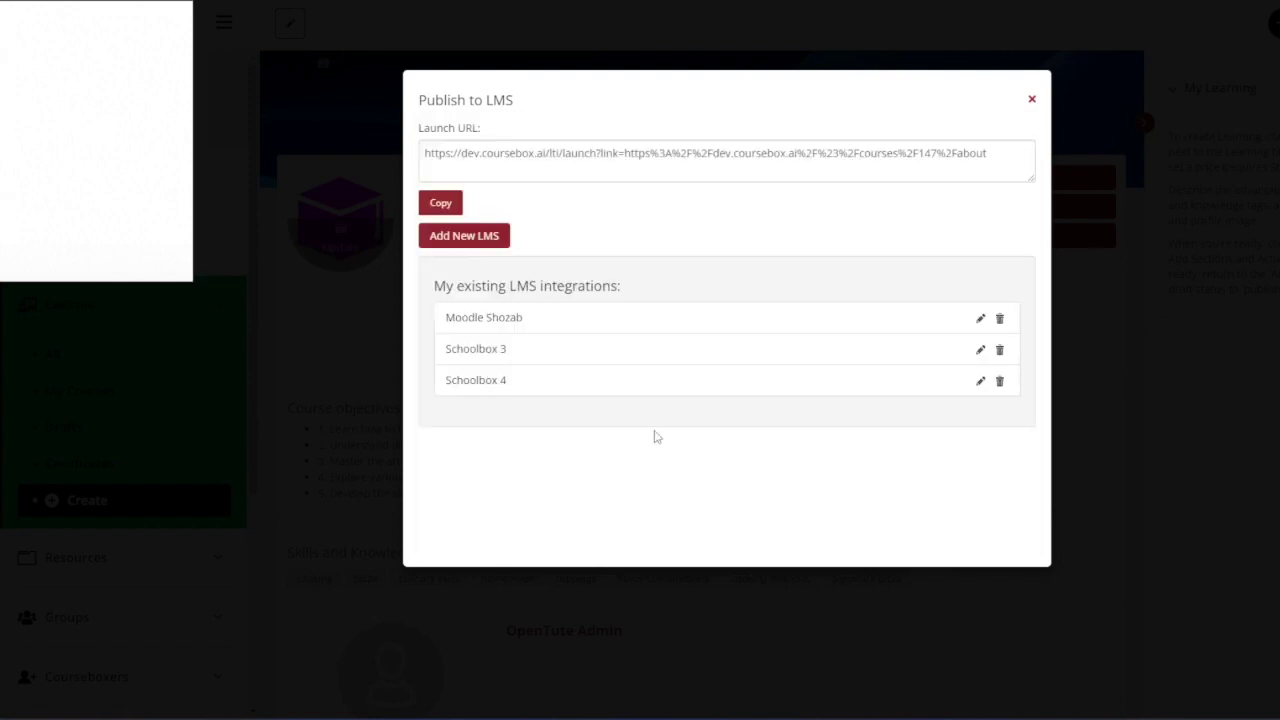
Step: Remove the stray trailing 1 from the Authentication URL and save
click(980, 377)
click(789, 381)
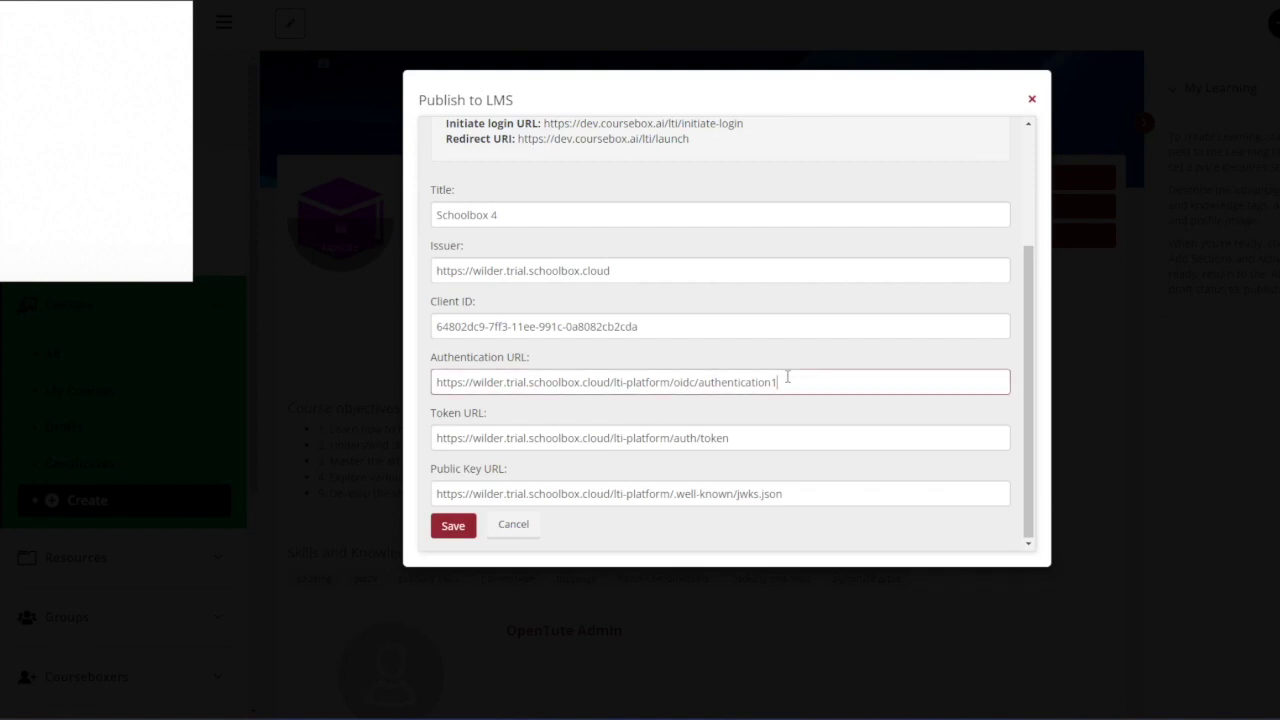
key(BackSpace)
click(470, 533)
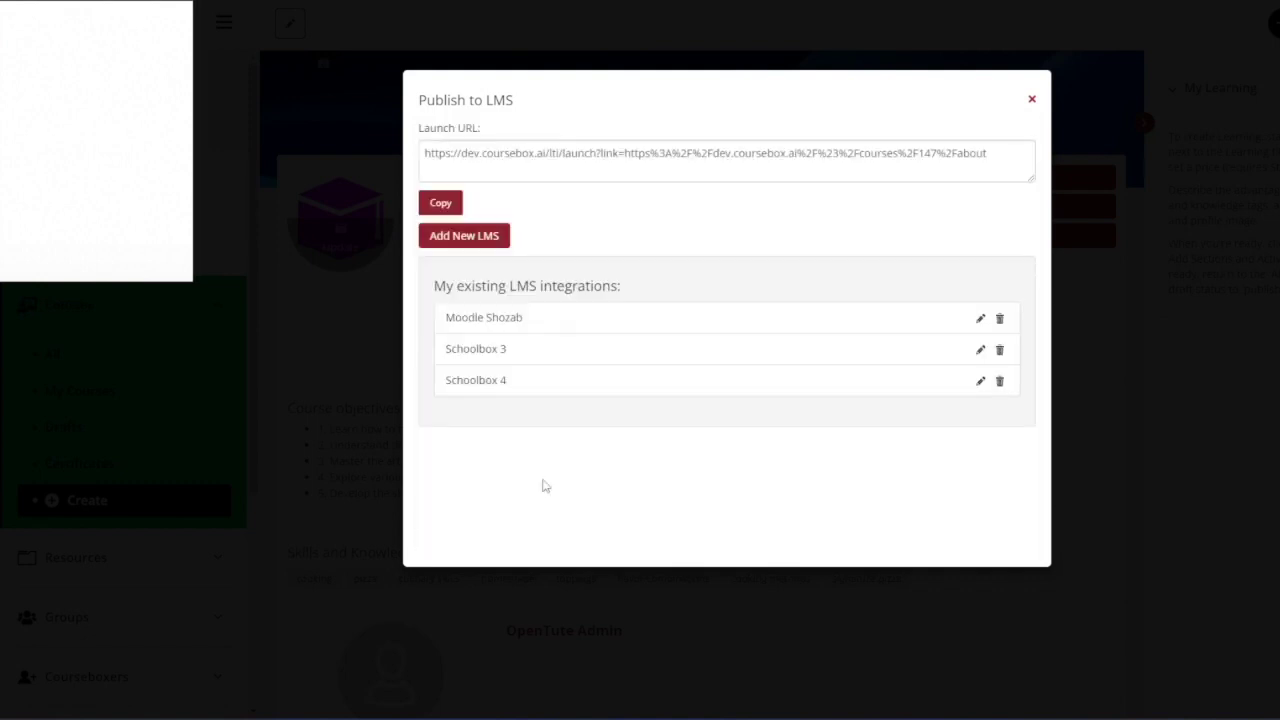
Step: Rename the integration to Schoolbox 5 and save
click(978, 380)
double_click(533, 216)
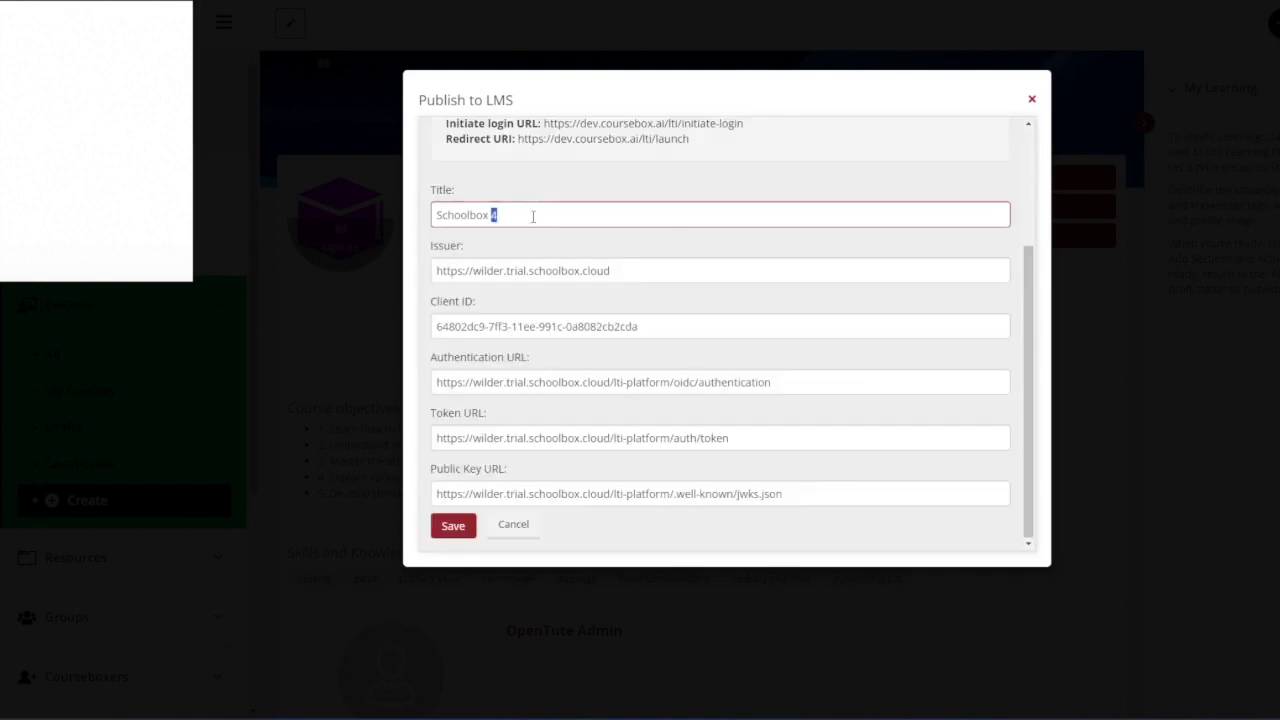
text(5)
click(450, 525)
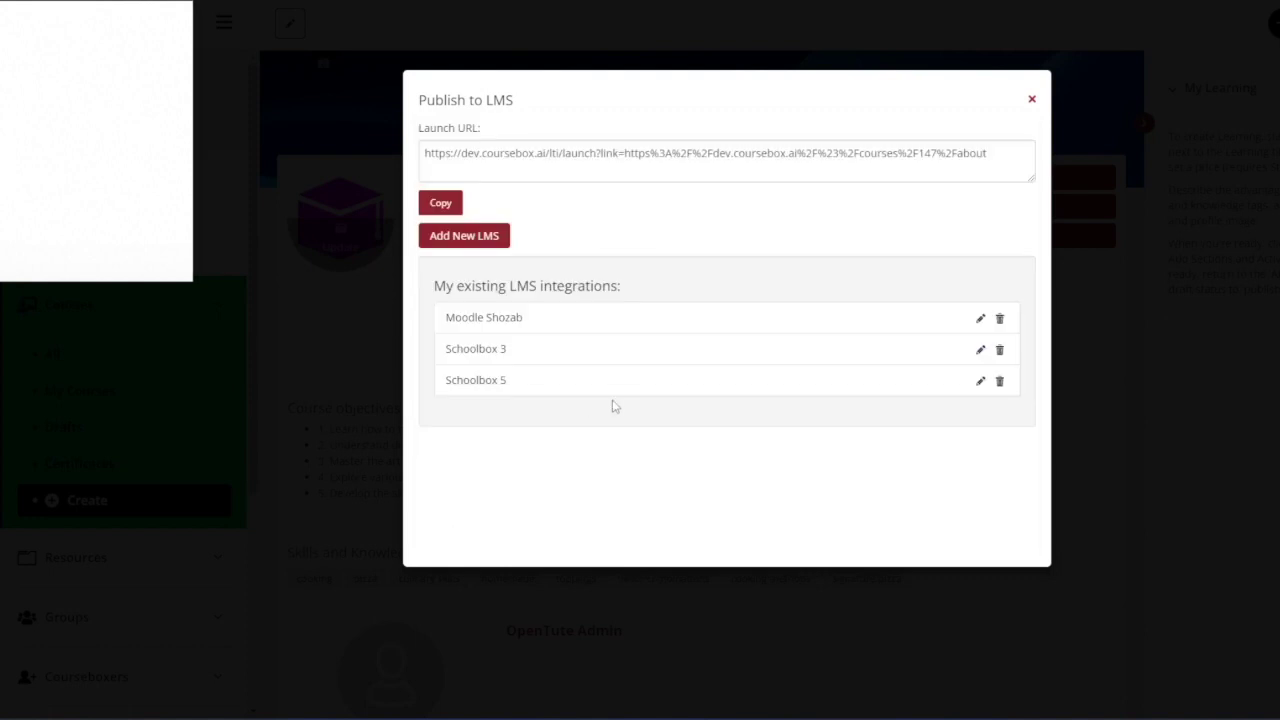
Step: Rename the integration back to Schoolbox 4 and save
click(980, 380)
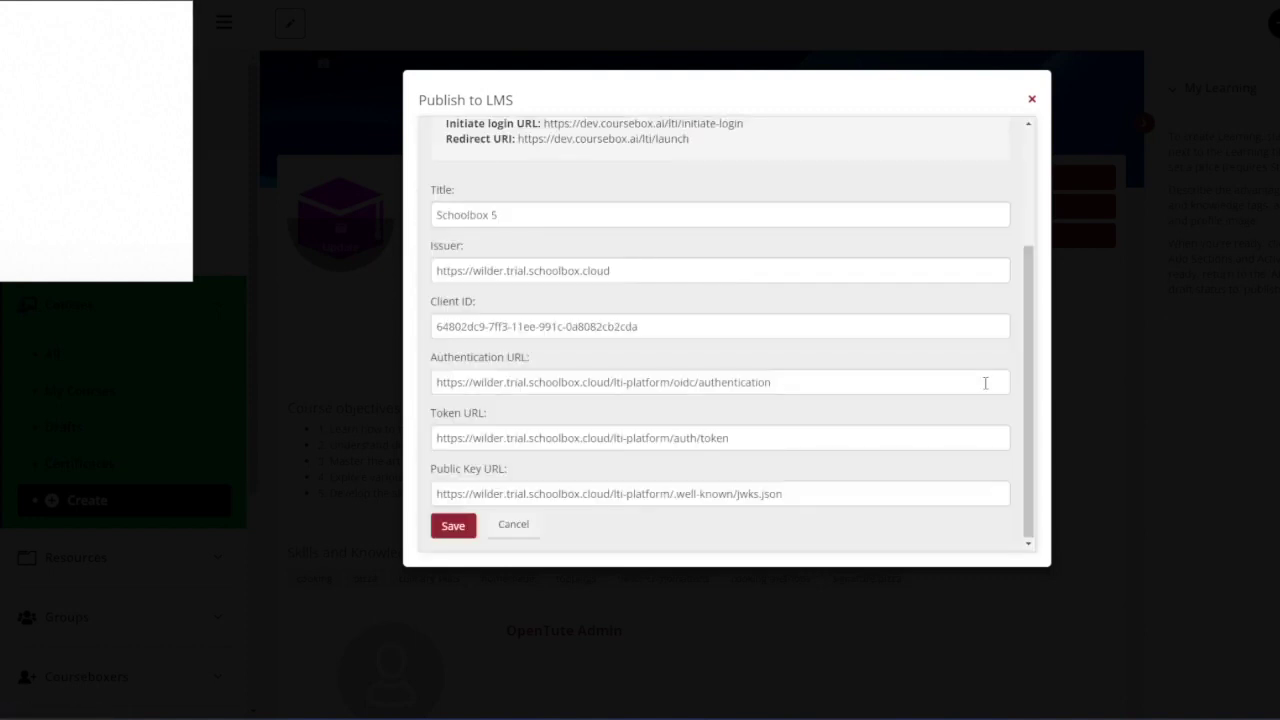
double_click(513, 215)
text(4)
click(450, 533)
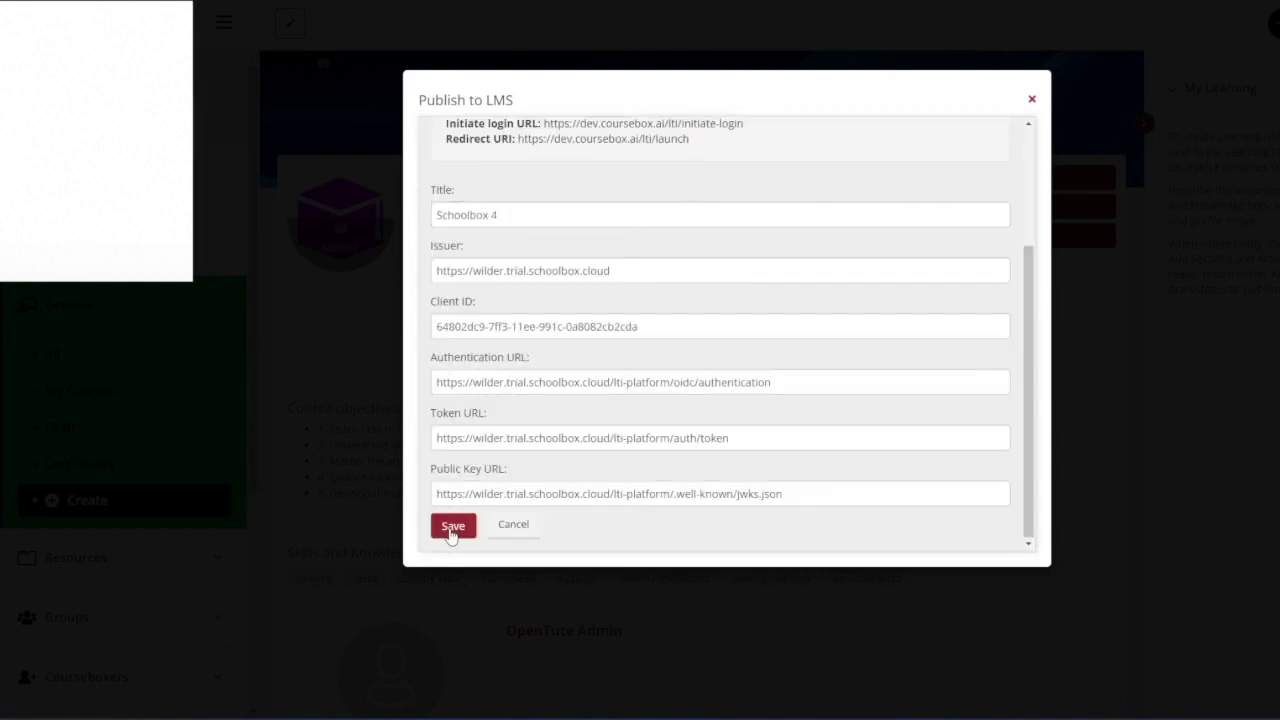